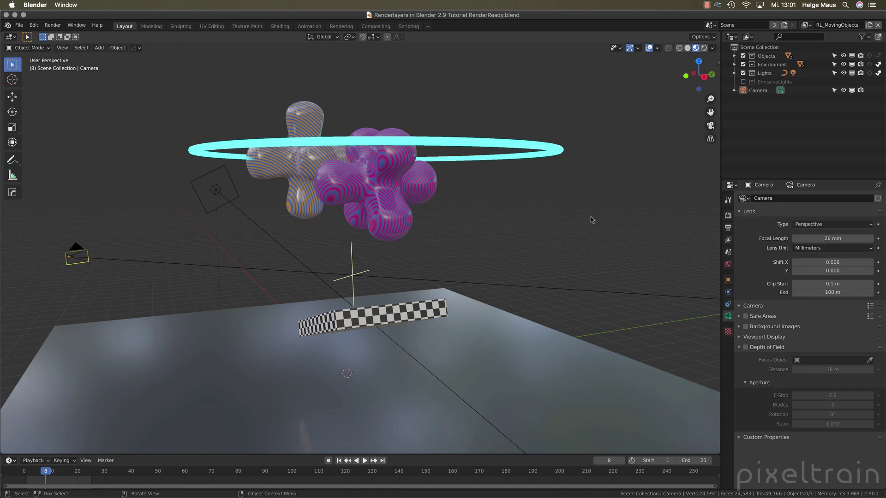
Step: Open the compositing node setup, display the pass settings of the RL_MovingObjects view layer, and save the file
{"action": "middle_click_drag", "start_coordinate": [591, 217], "coordinate": [475, 242]}
{"action": "left_click", "coordinate": [375, 26]}
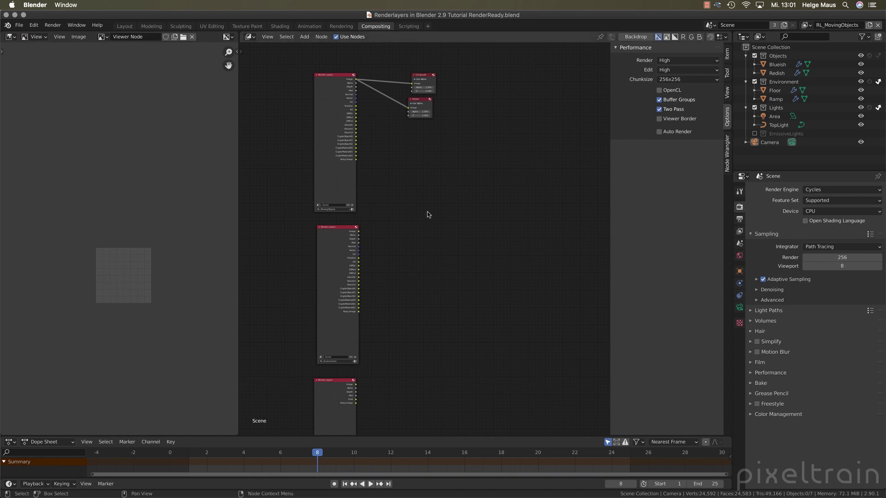
{"action": "left_click", "coordinate": [740, 230]}
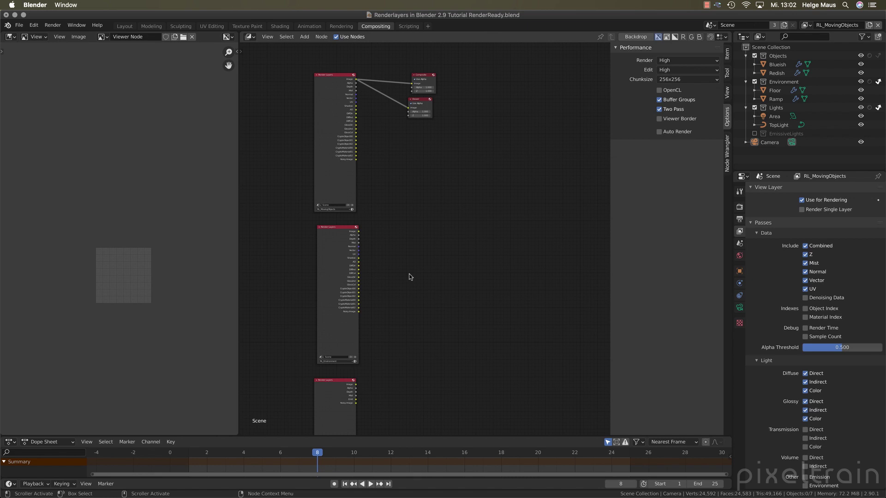
{"action": "key", "text": "super+s"}
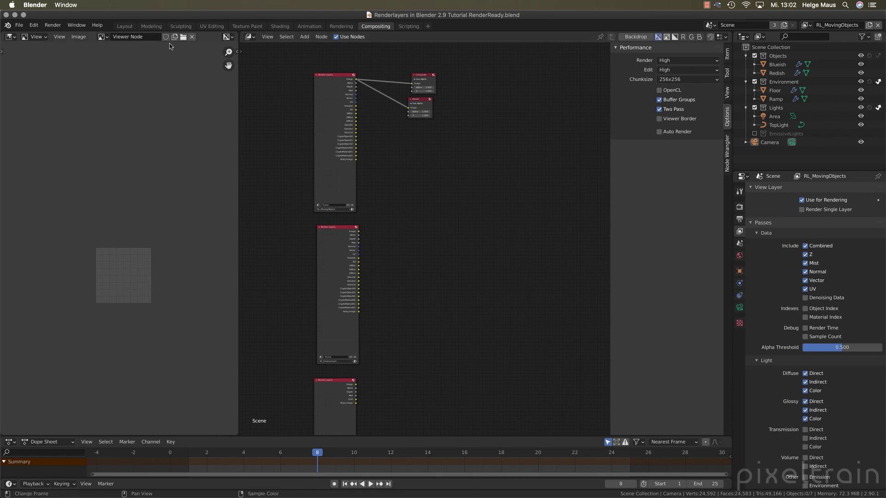
{"action": "left_click", "coordinate": [129, 27]}
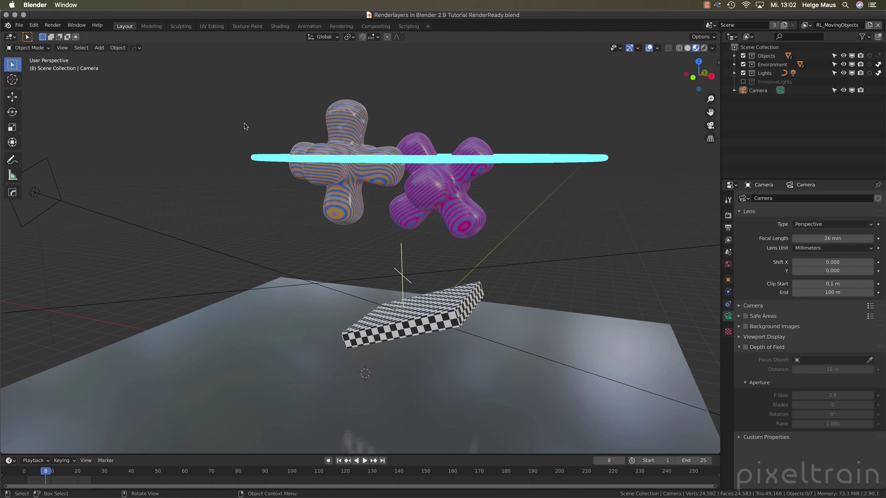
{"action": "left_click", "coordinate": [375, 26]}
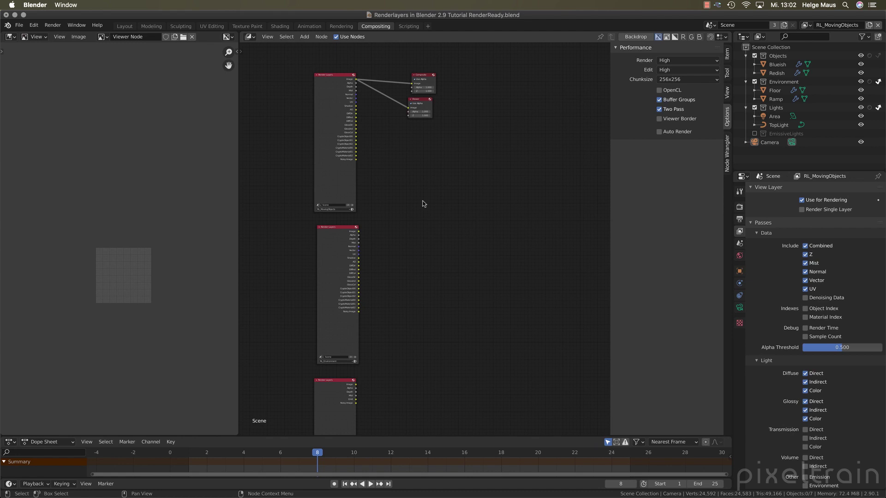
Step: Set the Cycles render samples to 64
{"action": "left_click", "coordinate": [739, 208]}
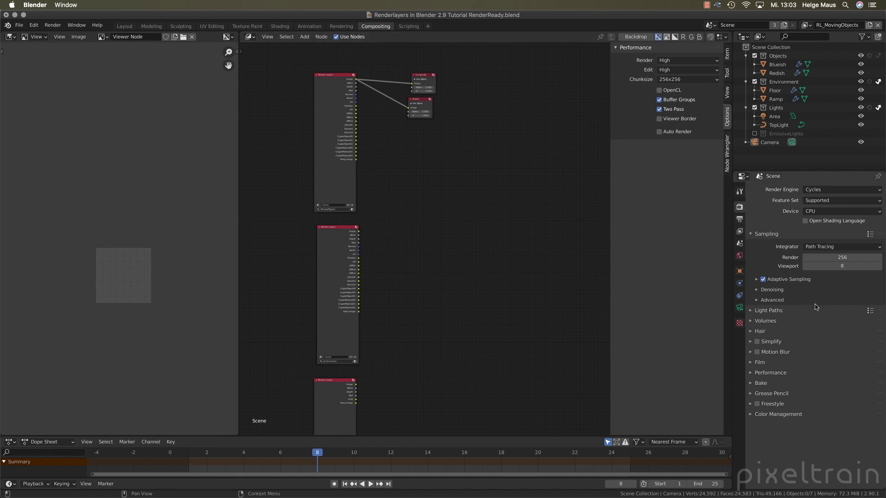
{"action": "left_click", "coordinate": [852, 262]}
{"action": "type", "text": "64"}
{"action": "key", "text": "Return"}
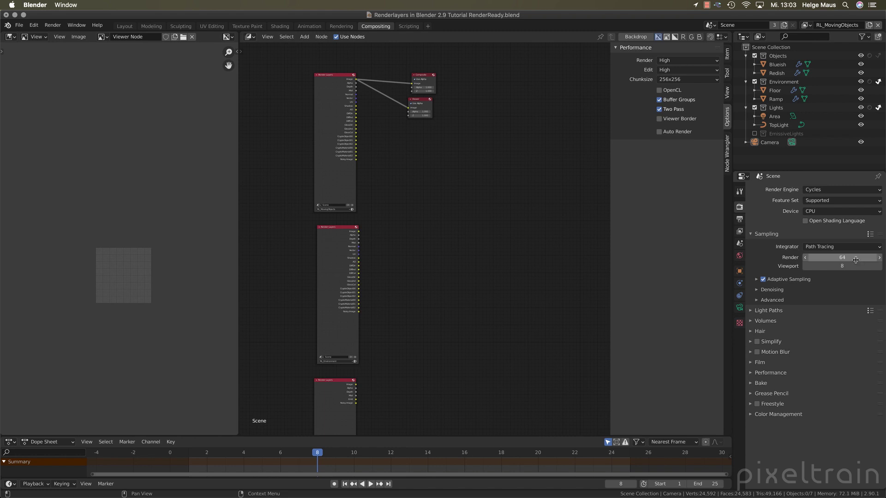
Step: Set the output resolution percentage to 50% and save the file
{"action": "left_click", "coordinate": [739, 220]}
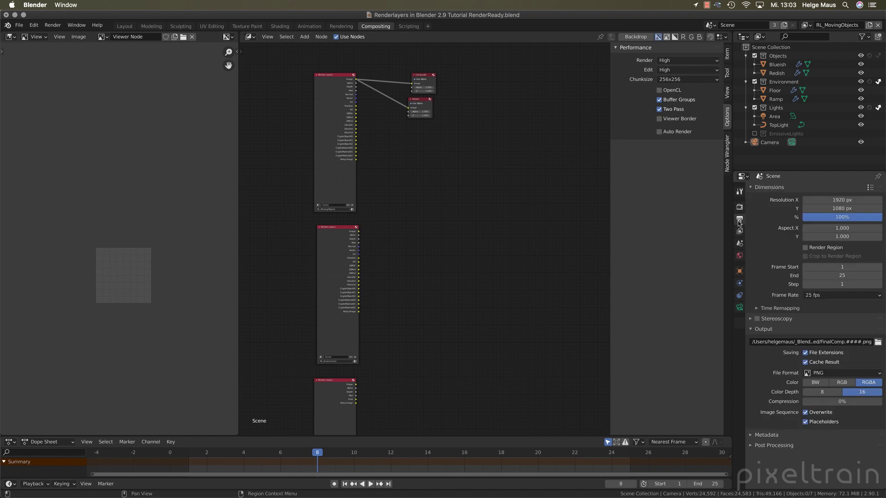
{"action": "left_click", "coordinate": [841, 218]}
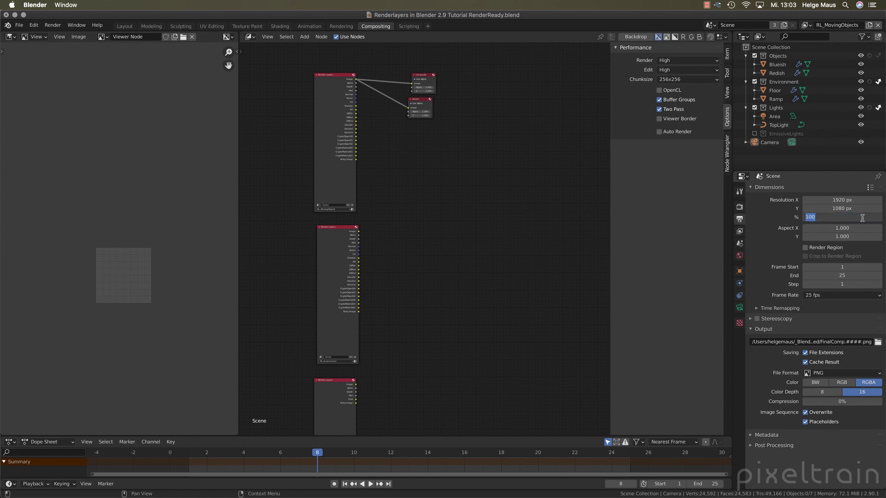
{"action": "type", "text": "50"}
{"action": "key", "text": "Return"}
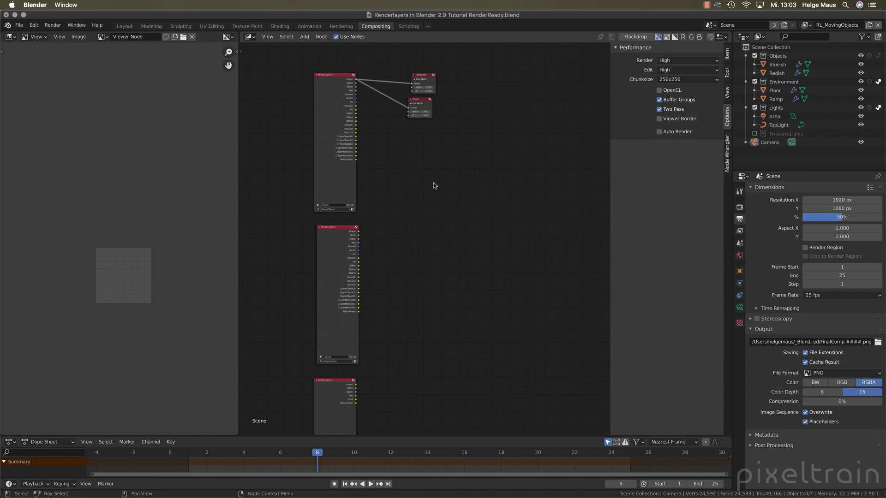
{"action": "key", "text": "super+s"}
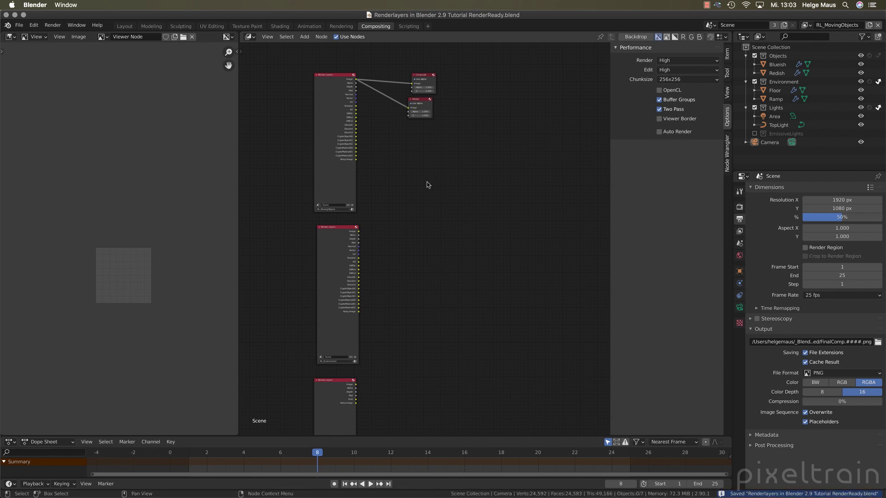
Step: Move the Composite node slightly away from the Viewer node and render frame 8 as a still image
{"action": "scroll", "coordinate": [311, 190], "scroll_direction": "up", "scroll_amount": 2}
{"action": "scroll", "coordinate": [374, 193], "scroll_direction": "down", "scroll_amount": 1}
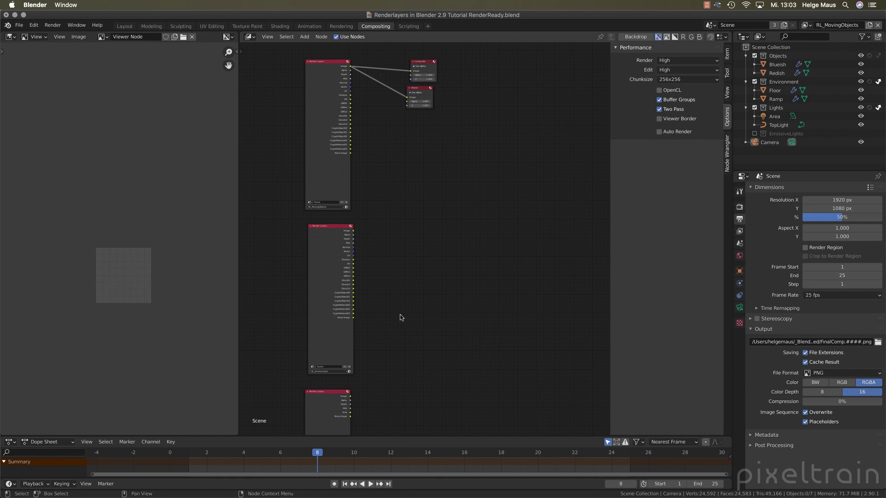
{"action": "left_click_drag", "start_coordinate": [426, 62], "coordinate": [434, 56]}
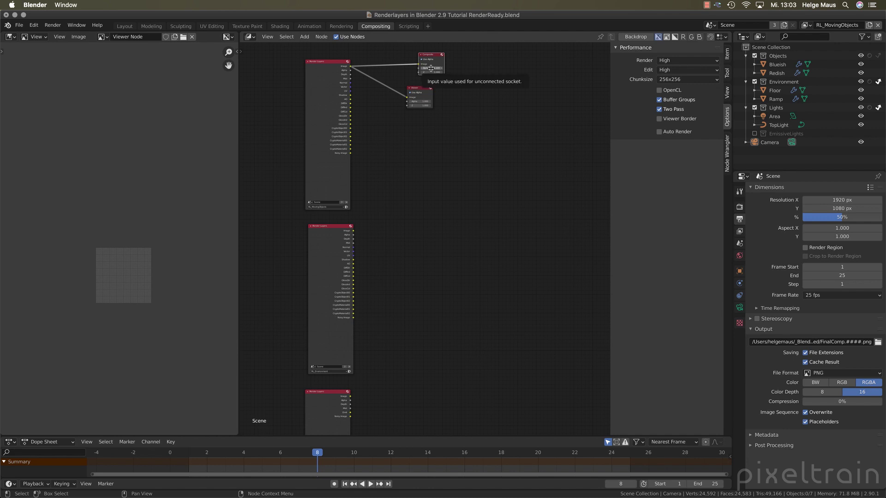
{"action": "left_click", "coordinate": [53, 25]}
{"action": "left_click", "coordinate": [65, 36]}
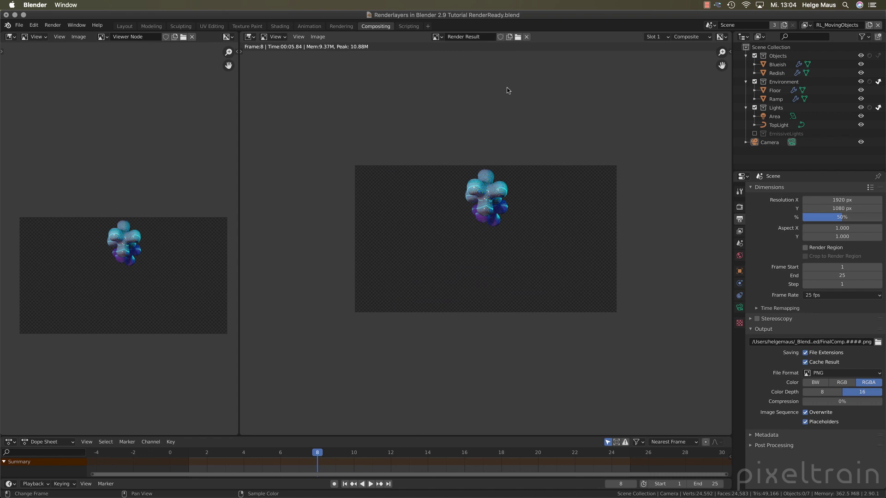
Step: Switch the large area showing the render back to the Compositor to see the render layer nodes
{"action": "left_click", "coordinate": [250, 37]}
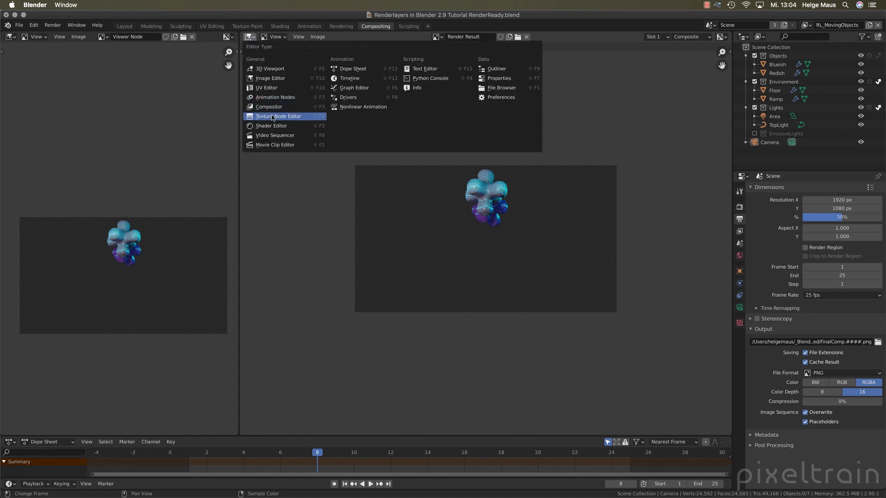
{"action": "left_click", "coordinate": [291, 107]}
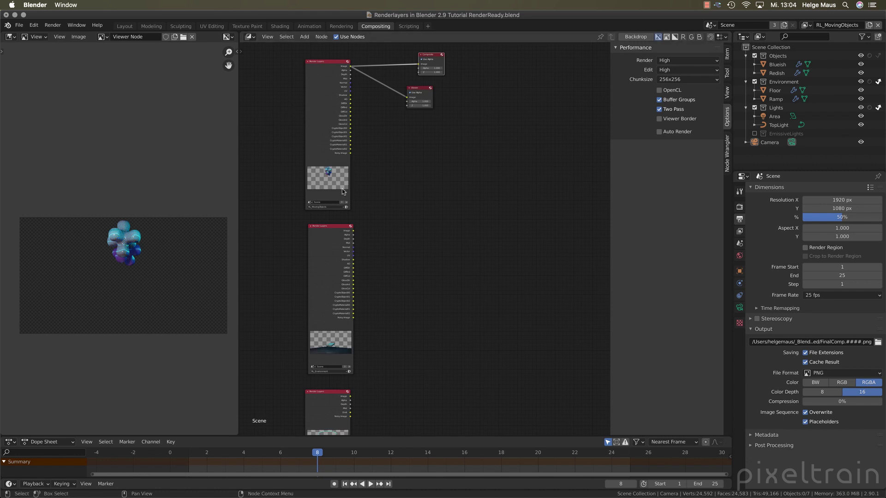
{"action": "mouse_move", "coordinate": [422, 364]}
{"action": "middle_mouse_down"}
{"action": "mouse_move", "coordinate": [443, 316]}
{"action": "mouse_move", "coordinate": [417, 362]}
{"action": "middle_mouse_up"}
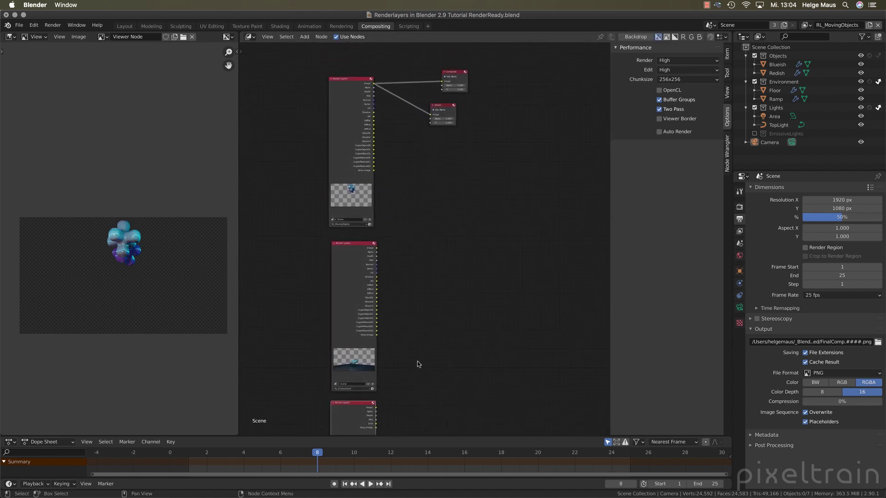
Step: Split the Viewer Node image area into two stacked areas and show the Render Result in the lower one
{"action": "left_click_drag", "start_coordinate": [237, 44], "coordinate": [192, 273]}
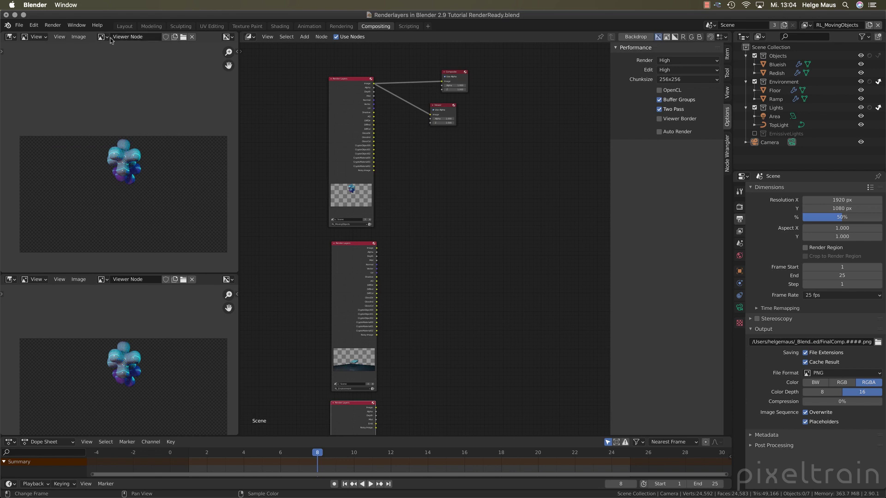
{"action": "left_click", "coordinate": [102, 279]}
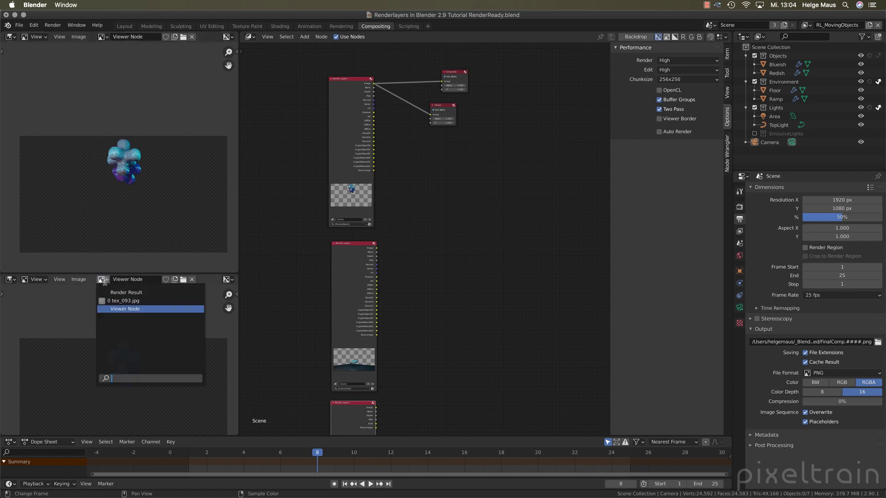
{"action": "left_click", "coordinate": [108, 292]}
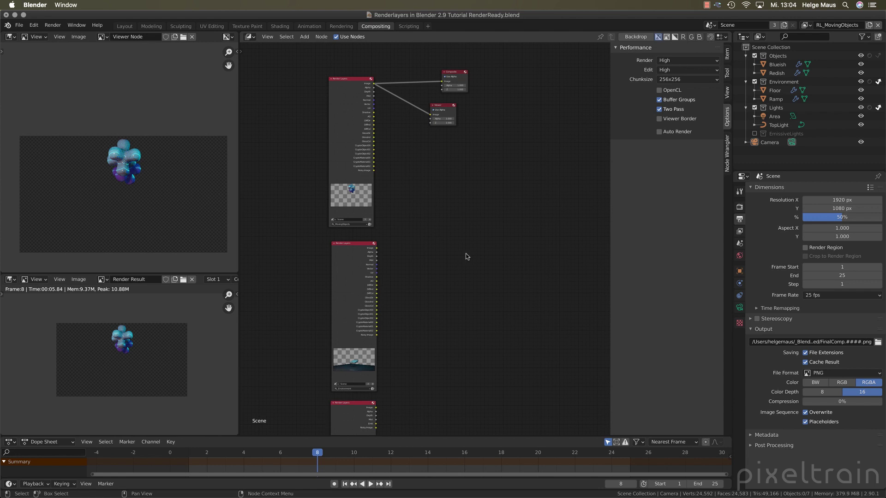
Step: Render the current frame again with the node tree kept in view
{"action": "left_click", "coordinate": [52, 25]}
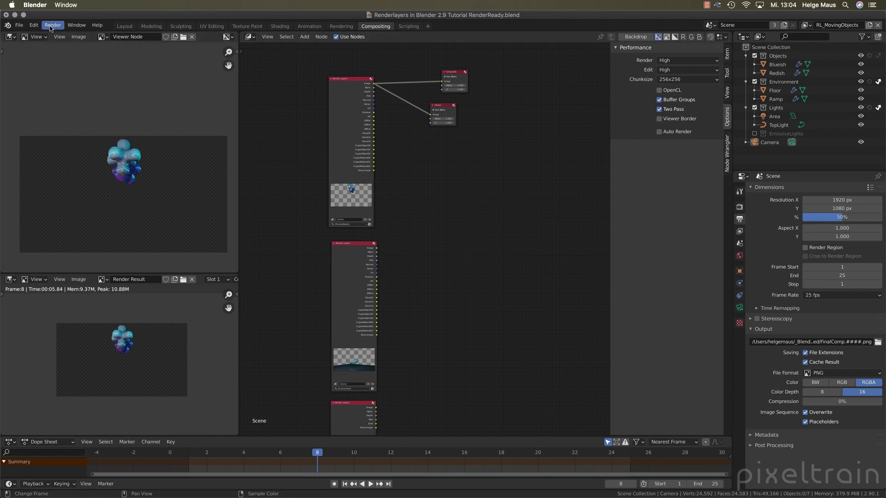
{"action": "left_click", "coordinate": [58, 35]}
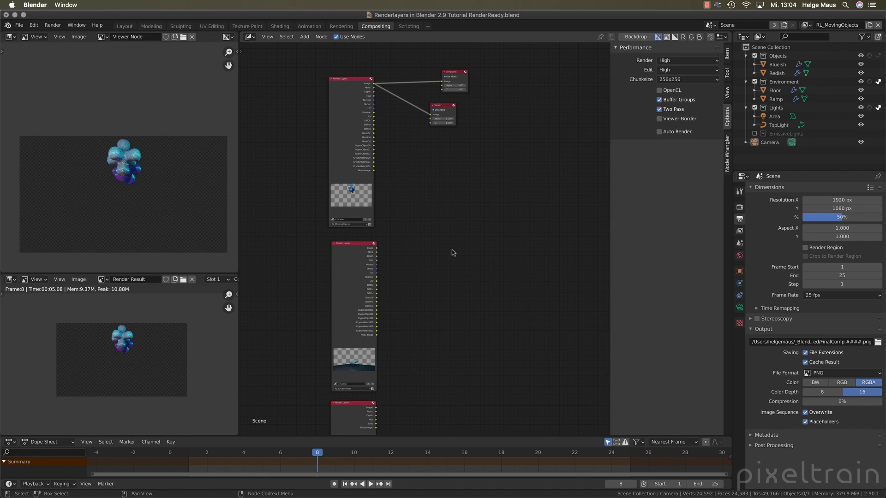
{"action": "middle_click_drag", "start_coordinate": [452, 252], "coordinate": [404, 239]}
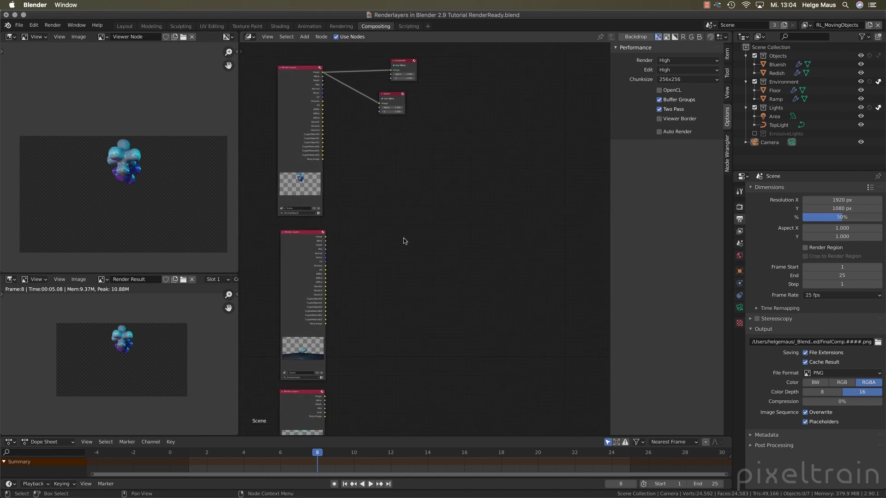
Step: Check in the Interface preferences, under Temporary Windows, where rendered images are displayed, and close the preferences
{"action": "left_click", "coordinate": [19, 25]}
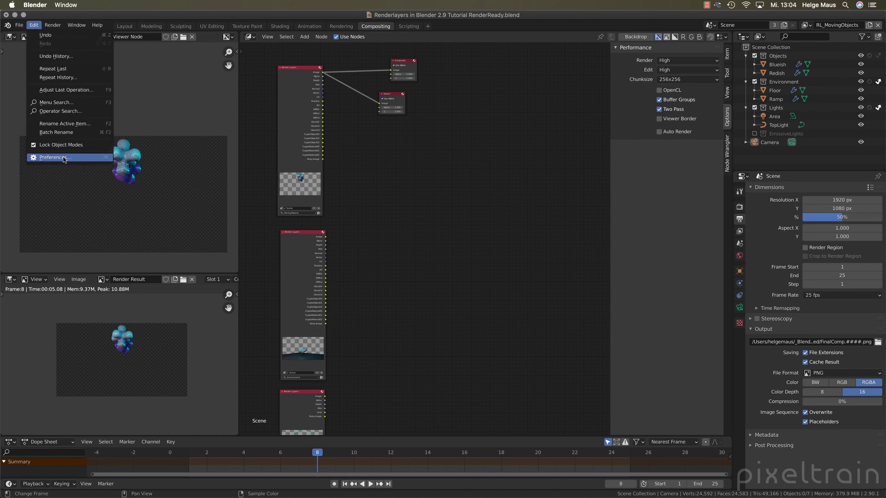
{"action": "left_click", "coordinate": [64, 159]}
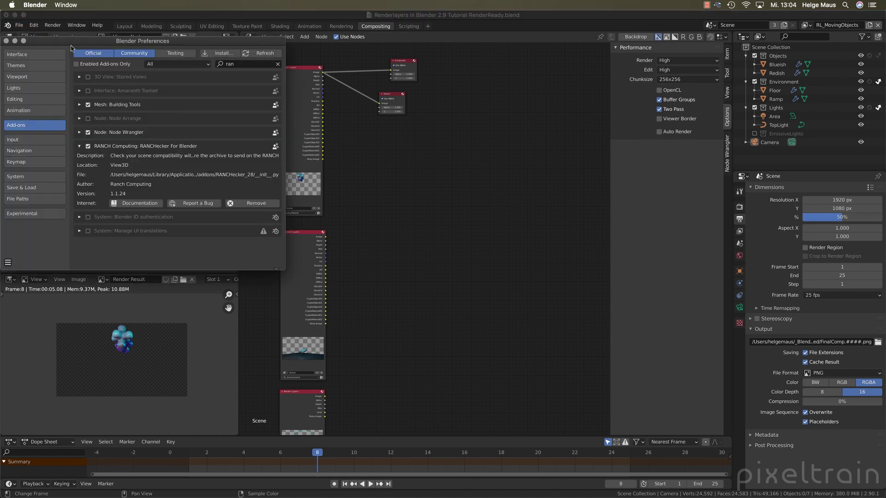
{"action": "left_click", "coordinate": [55, 54]}
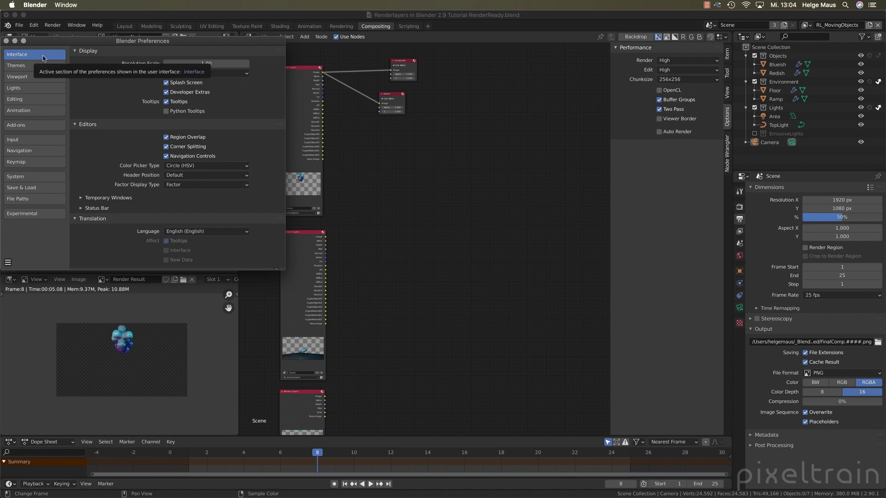
{"action": "left_click", "coordinate": [84, 199]}
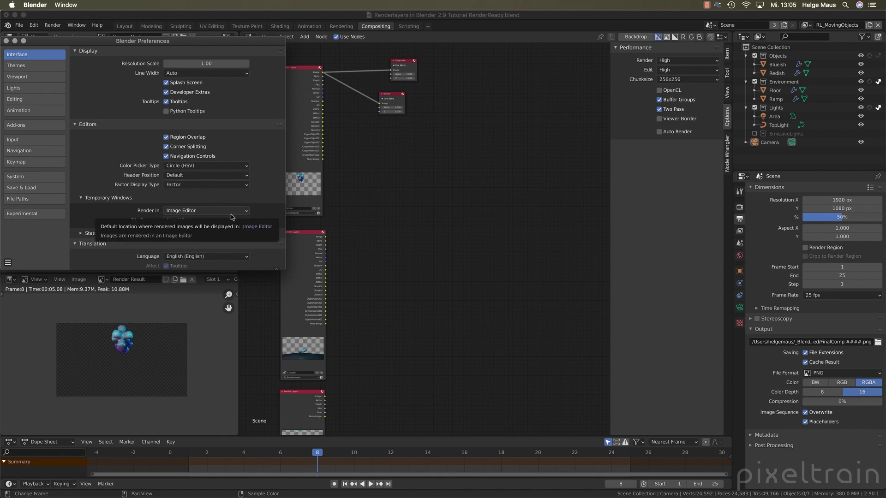
{"action": "left_click", "coordinate": [6, 41]}
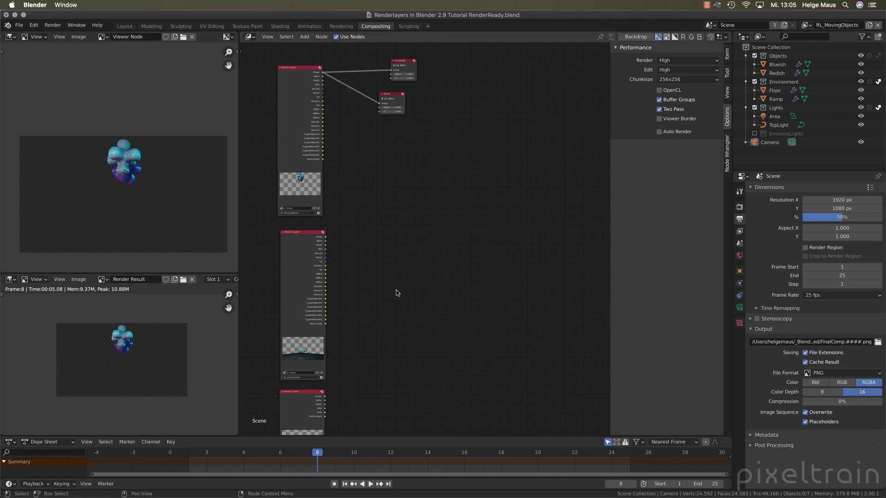
Step: Examine the outputs of the RL_MovingObjects Render Layers node alongside the view layer's enabled passes
{"action": "scroll", "coordinate": [397, 295], "scroll_direction": "up", "scroll_amount": 1}
{"action": "middle_click_drag", "start_coordinate": [401, 297], "coordinate": [452, 288]}
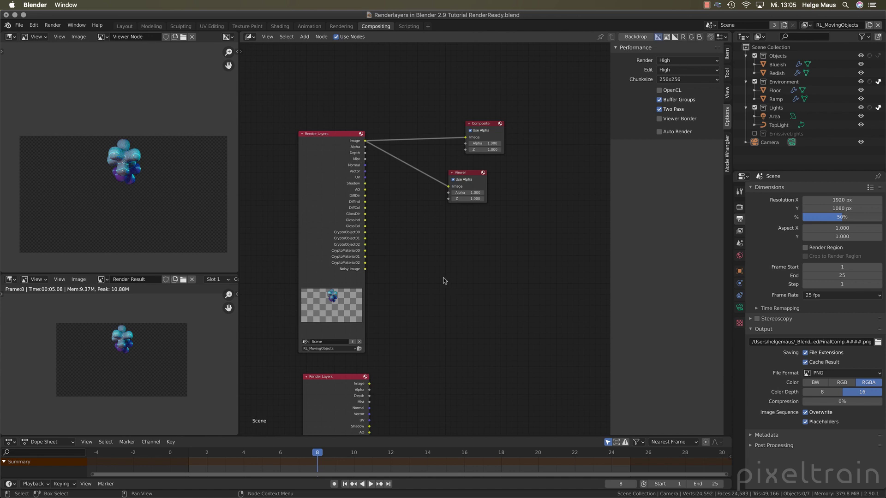
{"action": "scroll", "coordinate": [441, 280], "scroll_direction": "up", "scroll_amount": 2}
{"action": "middle_click_drag", "start_coordinate": [439, 278], "coordinate": [470, 276]}
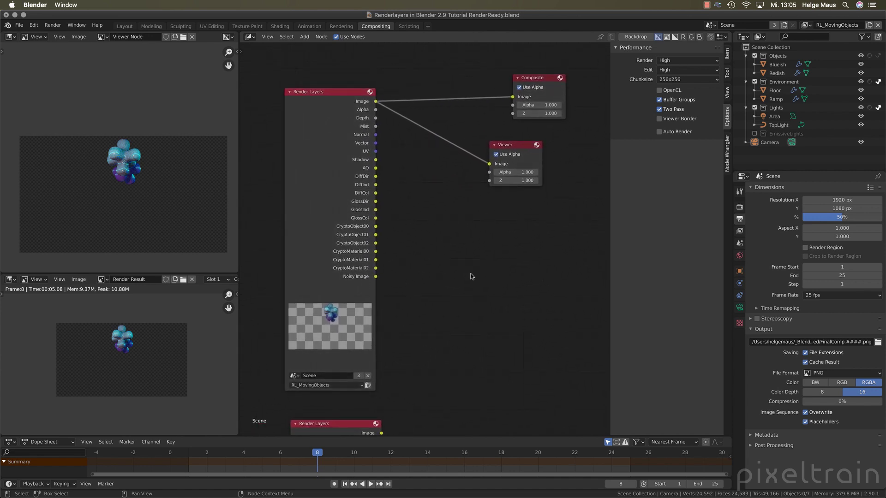
{"action": "left_click", "coordinate": [740, 231]}
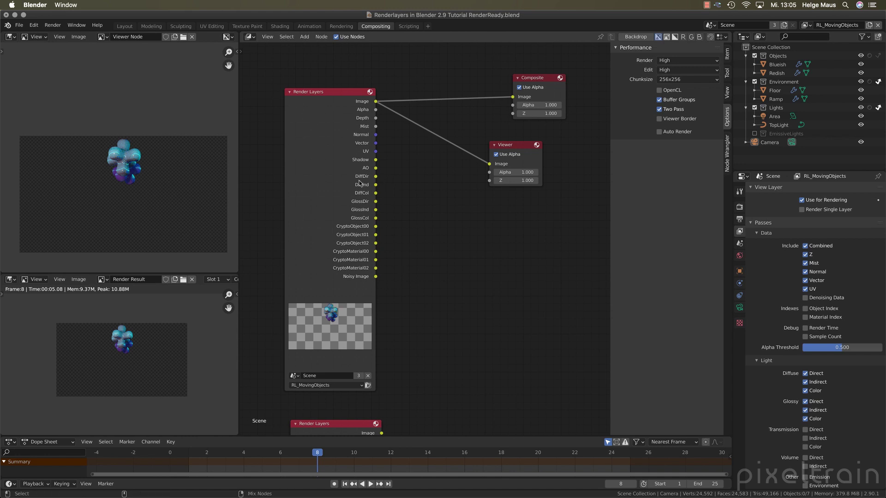
Step: Connect the AO pass of the RL_MovingObjects Render Layers node to the Viewer and enlarge the viewer image area
{"action": "left_click", "coordinate": [377, 169], "text": "ctrl+shift"}
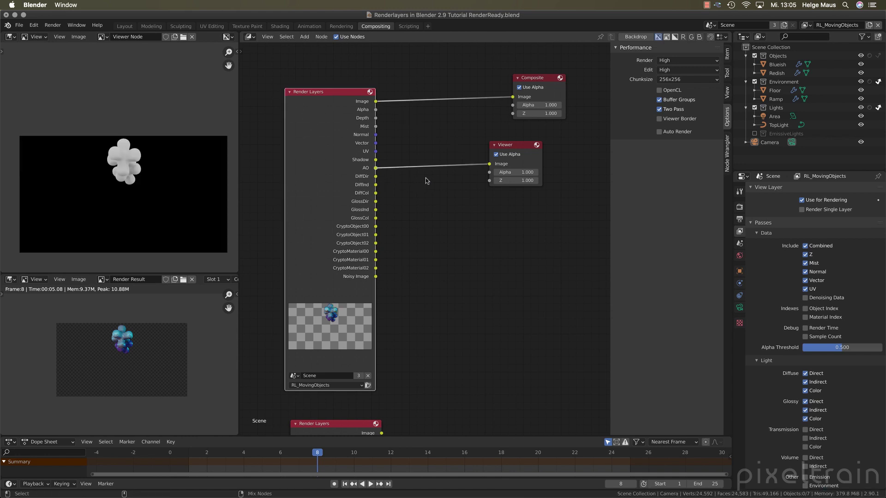
{"action": "scroll", "coordinate": [25, 152], "scroll_direction": "up", "scroll_amount": 5}
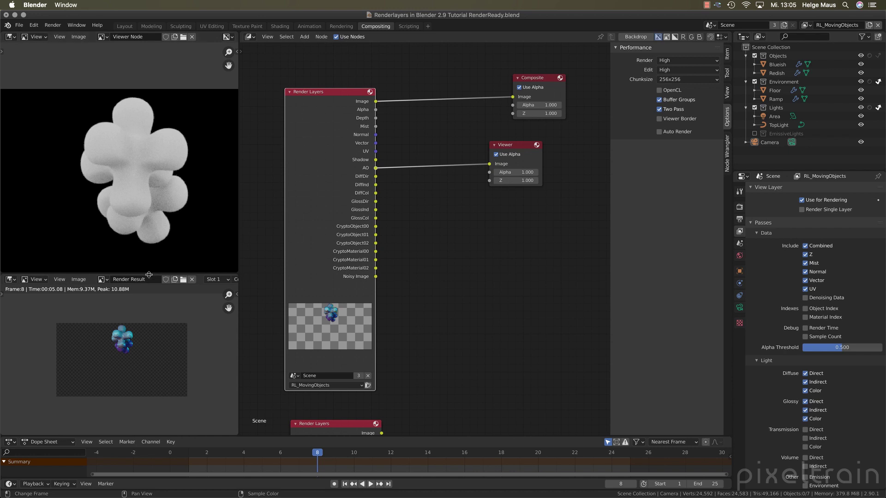
{"action": "left_click_drag", "start_coordinate": [148, 275], "coordinate": [149, 339]}
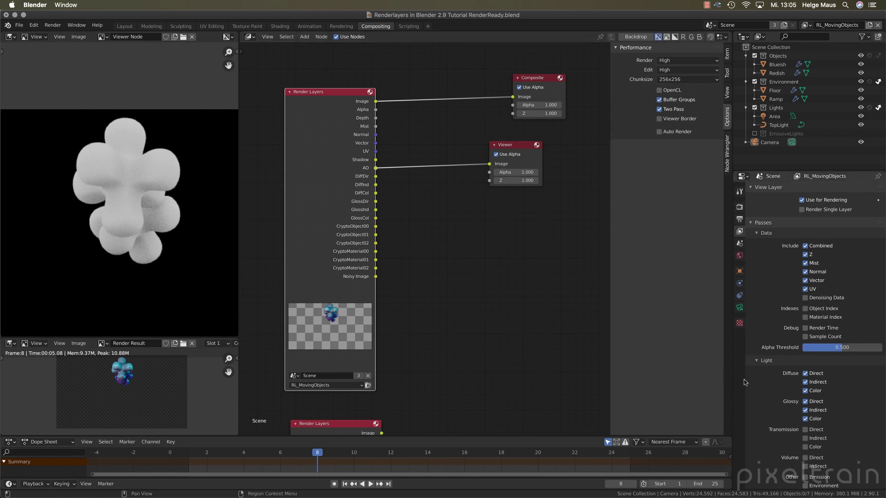
{"action": "scroll", "coordinate": [756, 304], "scroll_direction": "down", "scroll_amount": 3}
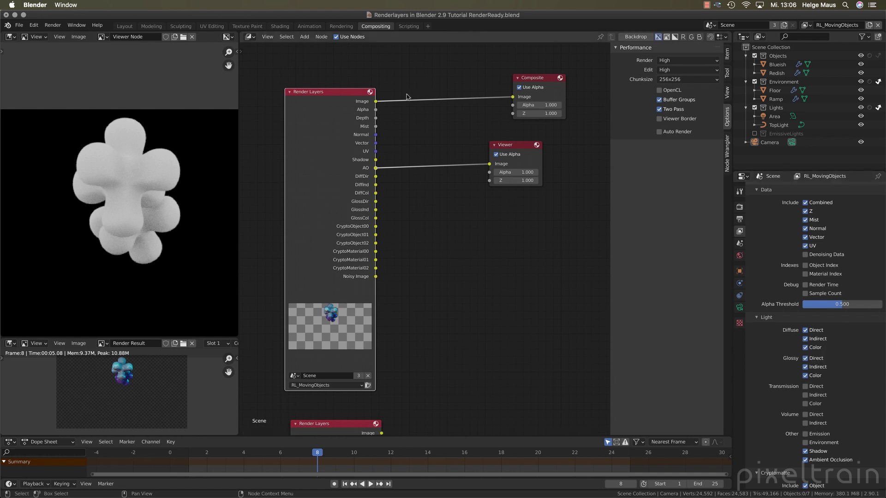
Step: Preview the Image, DiffDir, DiffInd and DiffCol passes of the RL_MovingObjects Render Layers node one after another in the Viewer
{"action": "left_click_drag", "start_coordinate": [376, 102], "coordinate": [489, 163]}
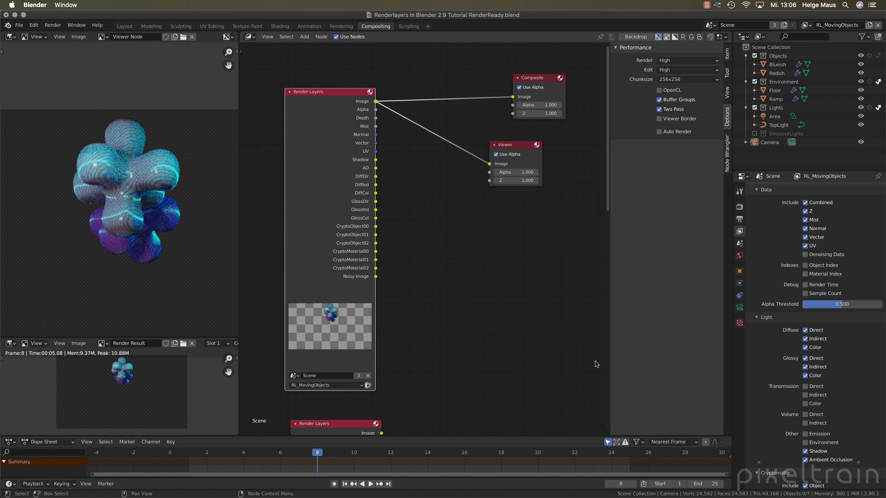
{"action": "left_click_drag", "start_coordinate": [522, 149], "coordinate": [559, 140]}
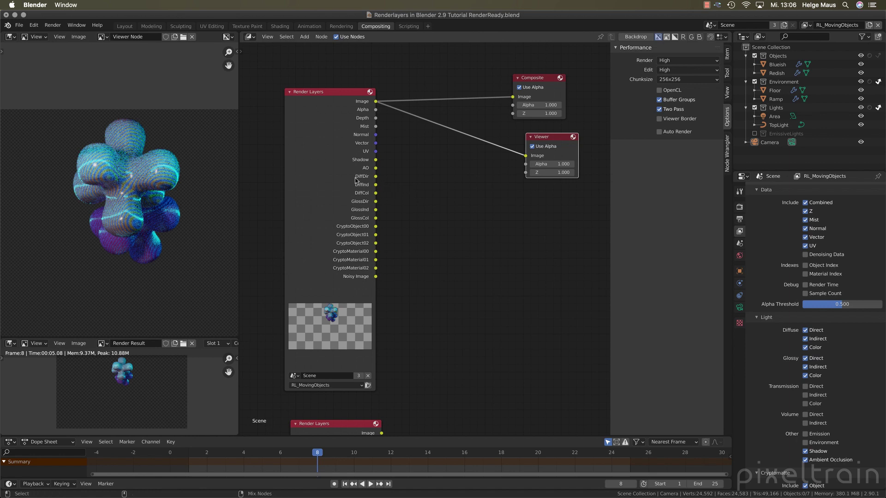
{"action": "left_click", "coordinate": [377, 177], "text": "ctrl+shift"}
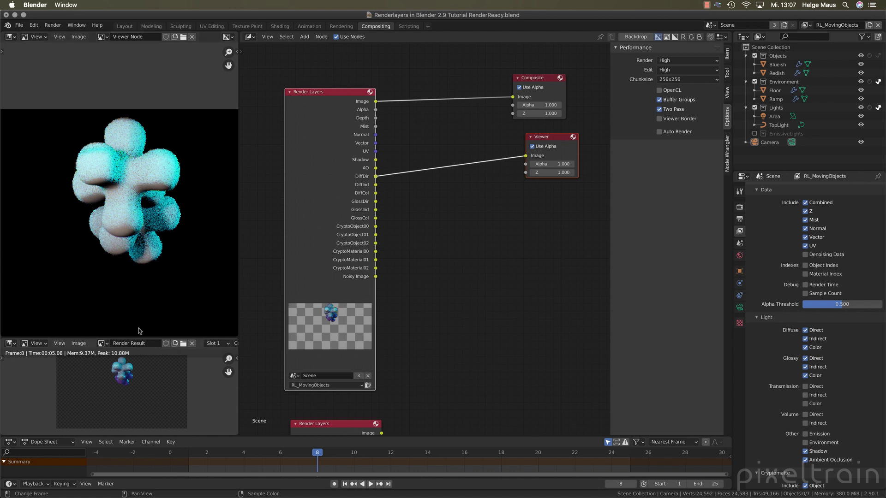
{"action": "scroll", "coordinate": [113, 384], "scroll_direction": "up", "scroll_amount": 5}
{"action": "scroll", "coordinate": [127, 388], "scroll_direction": "down", "scroll_amount": 2}
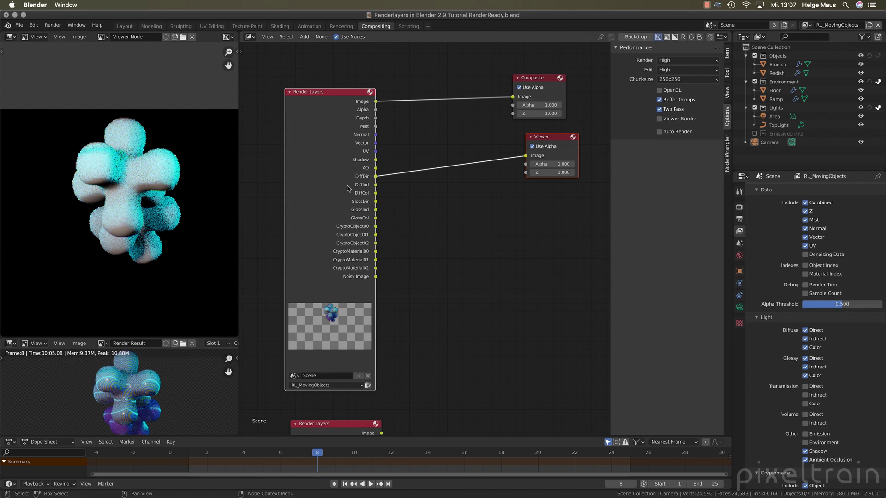
{"action": "left_click", "coordinate": [377, 185], "text": "ctrl+shift"}
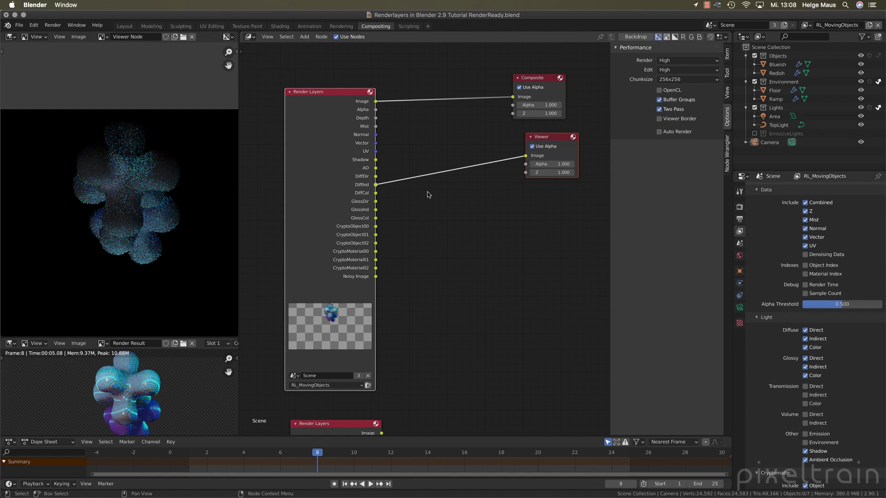
{"action": "left_click", "coordinate": [376, 194], "text": "ctrl+shift"}
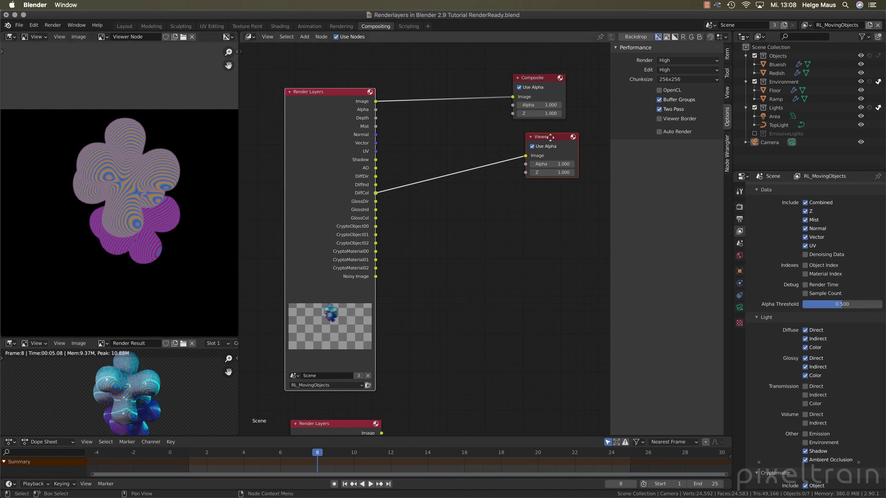
Step: Spread the Render Layers and Viewer nodes further apart and add a Mix node in the space between them
{"action": "left_click_drag", "start_coordinate": [551, 137], "coordinate": [573, 162]}
{"action": "left_click", "coordinate": [403, 259]}
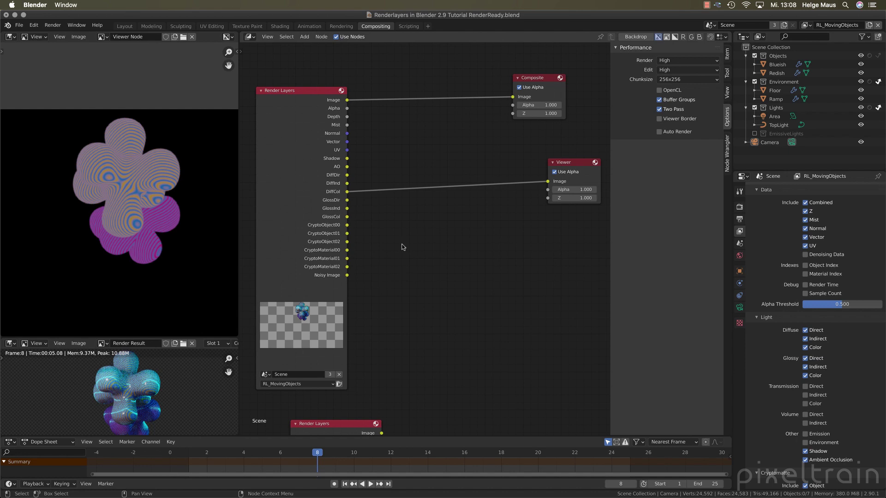
{"action": "key", "text": "q"}
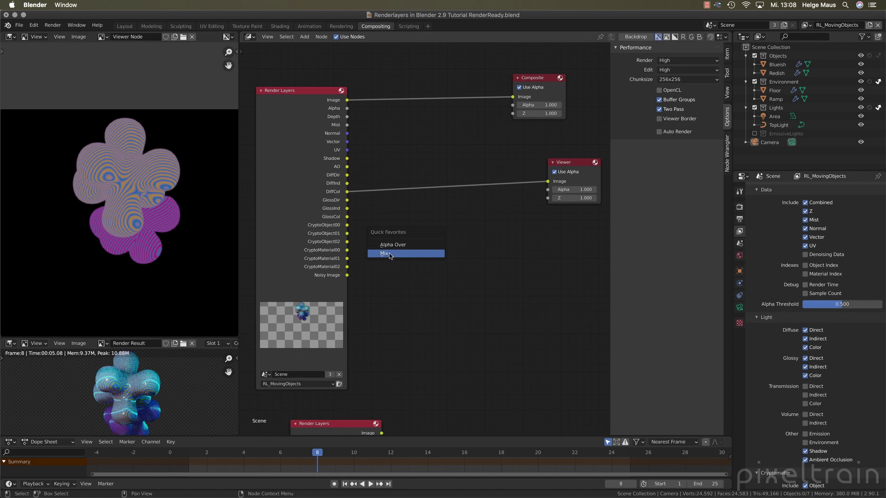
{"action": "left_click", "coordinate": [390, 254]}
{"action": "left_click", "coordinate": [408, 234]}
{"action": "key", "text": "q"}
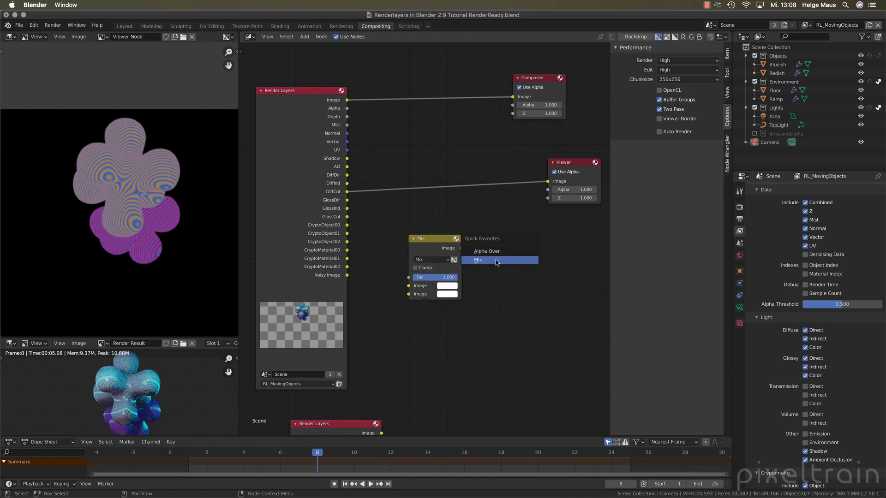
{"action": "left_click", "coordinate": [498, 252]}
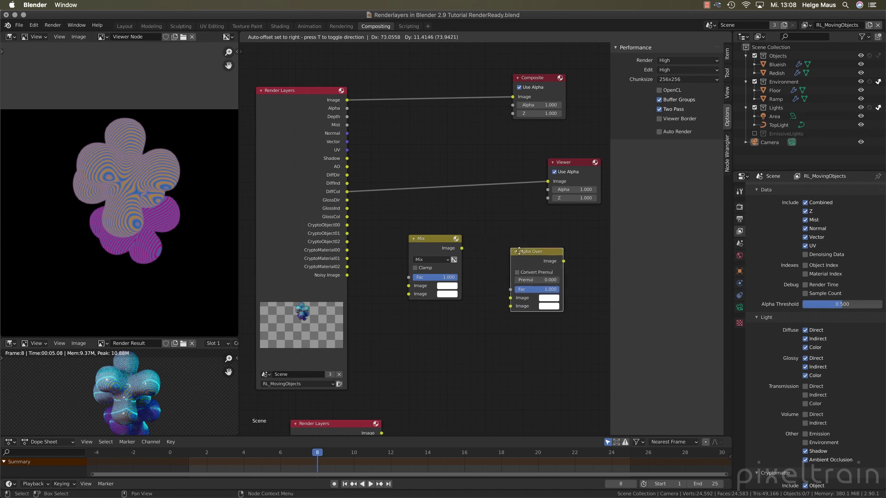
{"action": "left_click", "coordinate": [507, 257]}
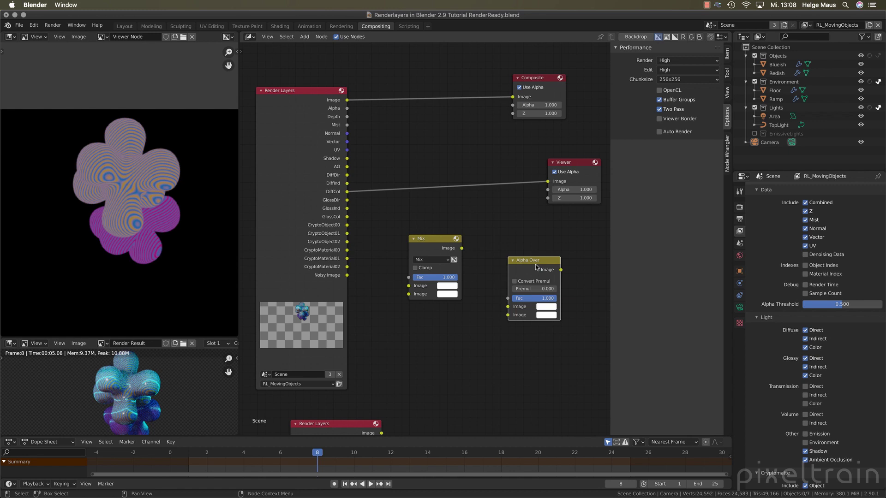
{"action": "left_click_drag", "start_coordinate": [490, 245], "coordinate": [586, 350]}
{"action": "key", "text": "x"}
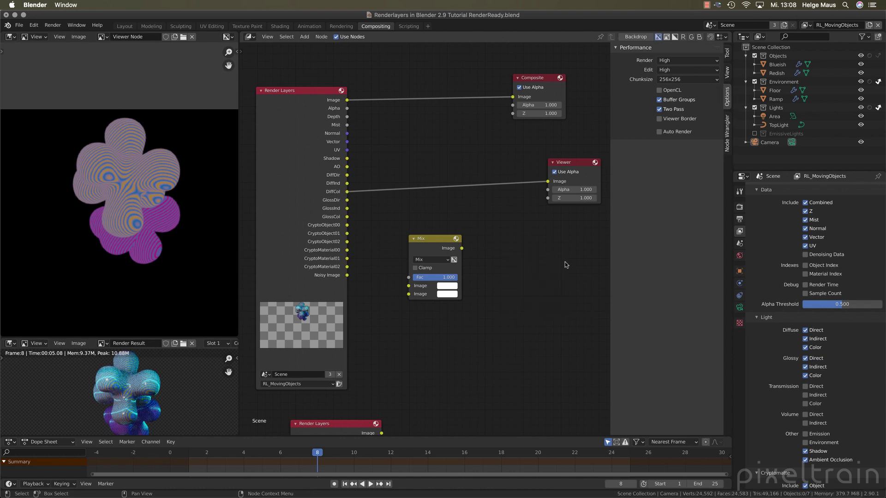
Step: Shift the Mix node between the Render Layers and Viewer nodes and check its available blending modes
{"action": "left_click_drag", "start_coordinate": [412, 239], "coordinate": [436, 228]}
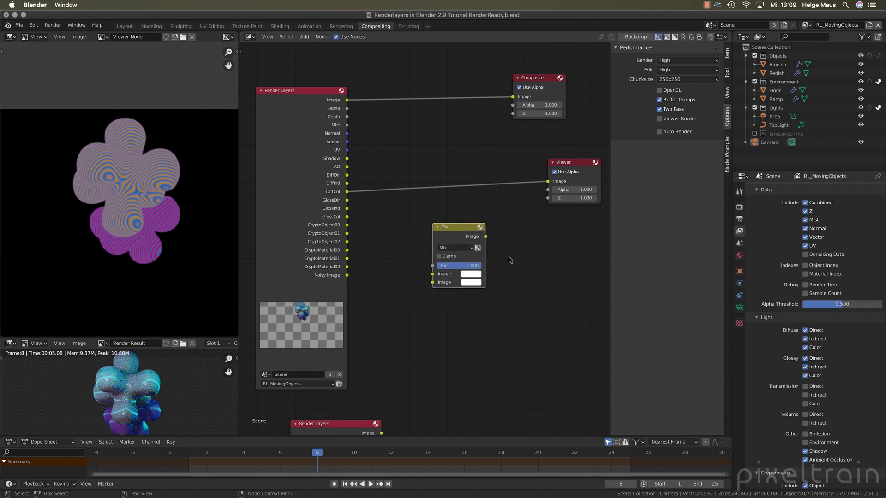
{"action": "left_click", "coordinate": [467, 248]}
{"action": "left_click_drag", "start_coordinate": [464, 228], "coordinate": [471, 231]}
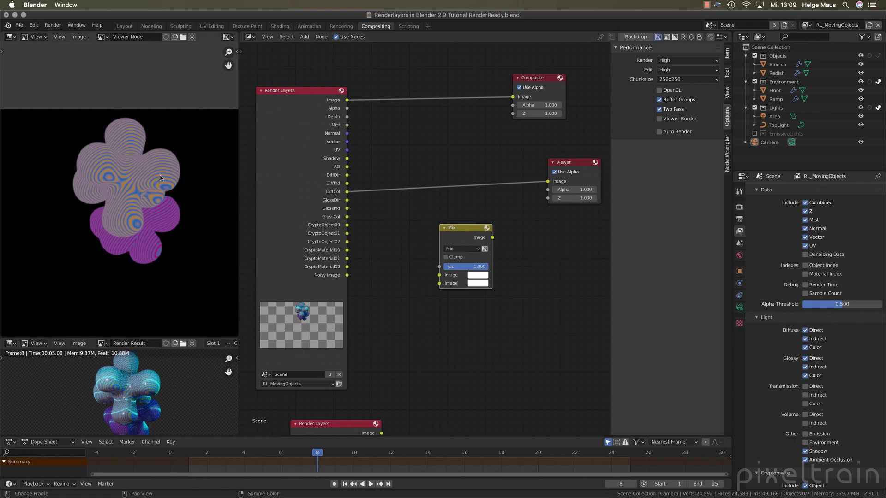
{"action": "left_click", "coordinate": [475, 250]}
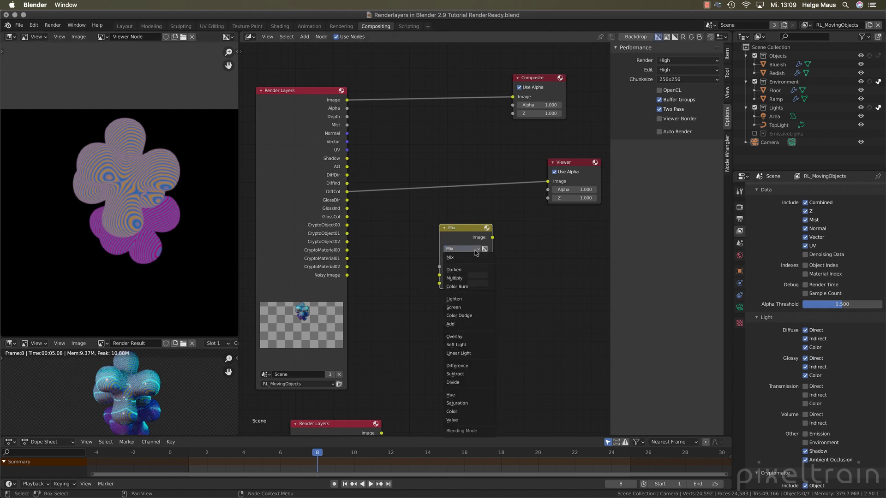
{"action": "left_click_drag", "start_coordinate": [464, 234], "coordinate": [452, 223]}
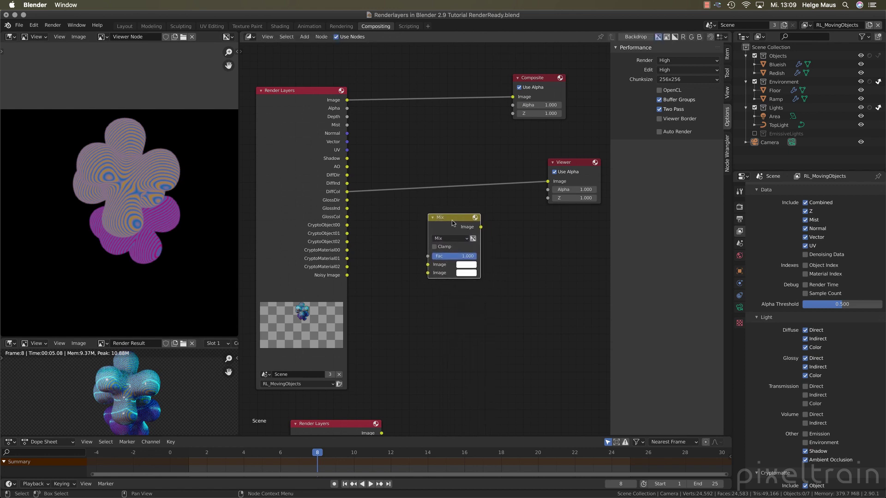
Step: Connect the DiffDir and DiffInd passes to the Mix node's first and second Image inputs, previewing each pass in the Viewer
{"action": "left_click", "coordinate": [348, 176], "text": "ctrl+shift"}
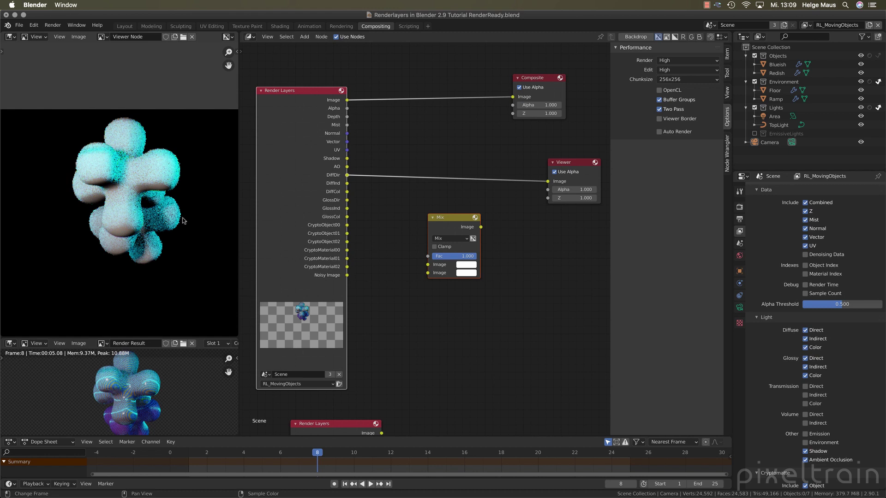
{"action": "left_click_drag", "start_coordinate": [347, 175], "coordinate": [428, 265]}
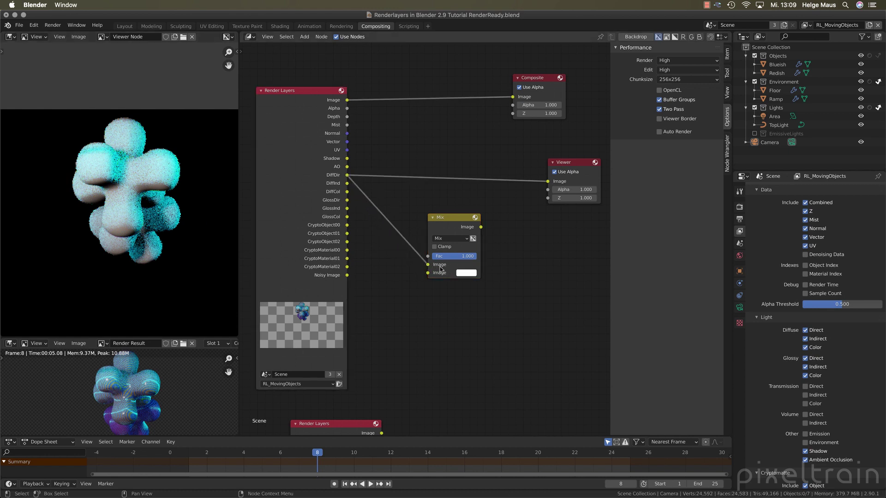
{"action": "left_click", "coordinate": [349, 184], "text": "ctrl+shift"}
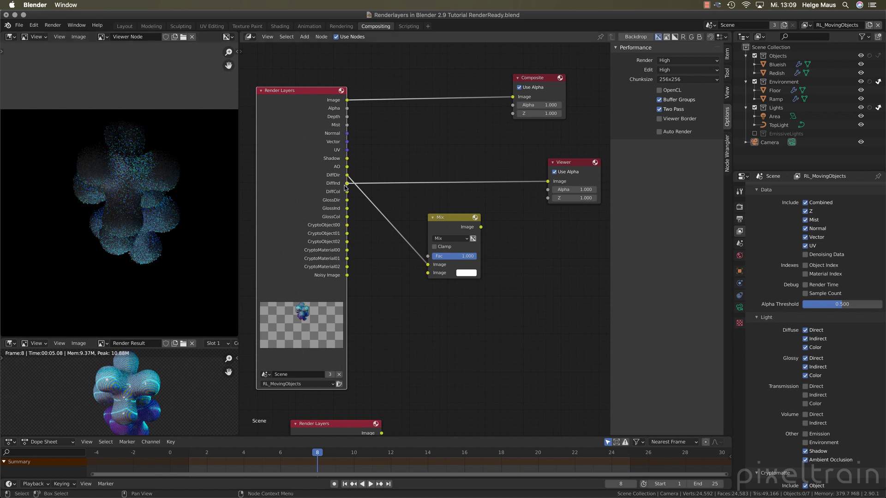
{"action": "left_click_drag", "start_coordinate": [347, 184], "coordinate": [427, 274]}
Step: Connect the Mix node's output to the Viewer and set its blending mode to Add
{"action": "left_click", "coordinate": [454, 220], "text": "ctrl+shift"}
{"action": "left_click_drag", "start_coordinate": [454, 219], "coordinate": [437, 154]}
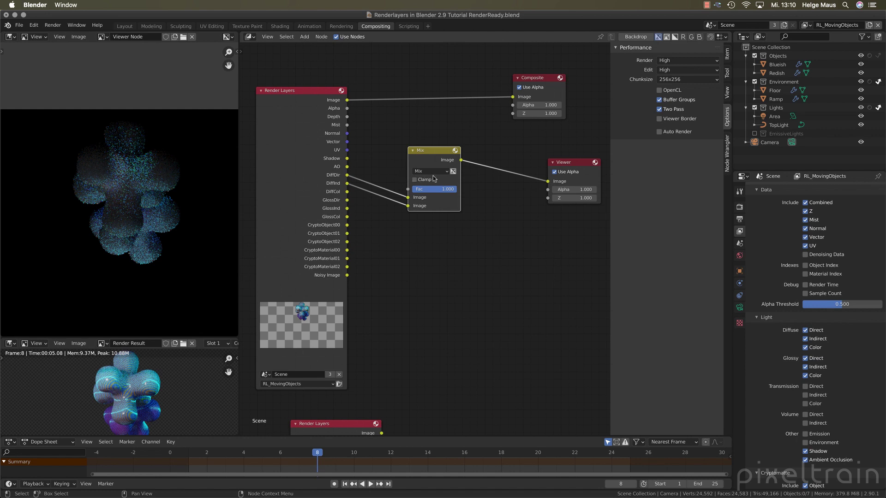
{"action": "left_click", "coordinate": [445, 171]}
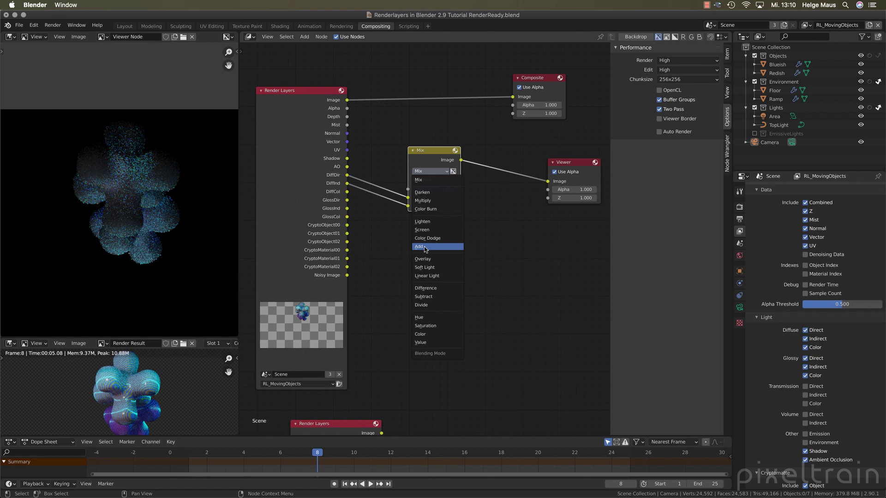
{"action": "left_click", "coordinate": [426, 248]}
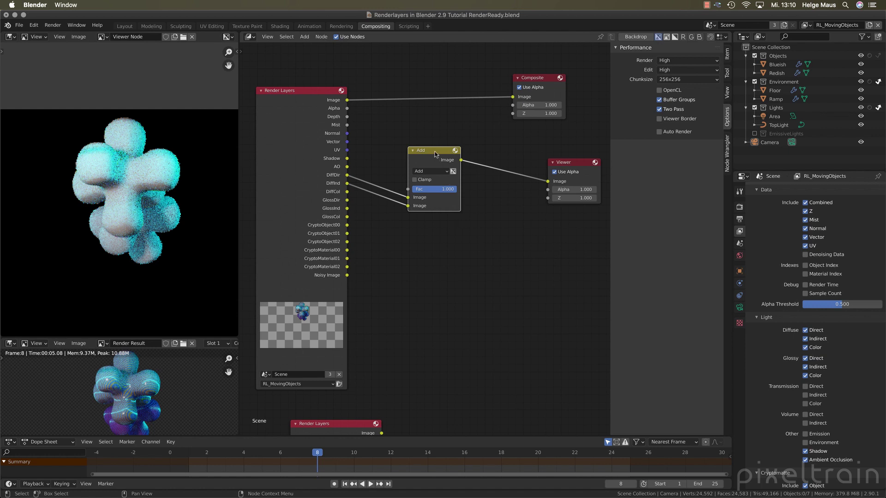
Step: Mute and unmute the Add node repeatedly to compare the diffuse lighting with and without the DiffInd pass
{"action": "key", "text": "m"}
{"action": "key", "text": "m"}
{"action": "key", "text": "m"}
{"action": "key", "text": "m"}
{"action": "key", "text": "m"}
{"action": "key", "text": "m"}
{"action": "key", "text": "m"}
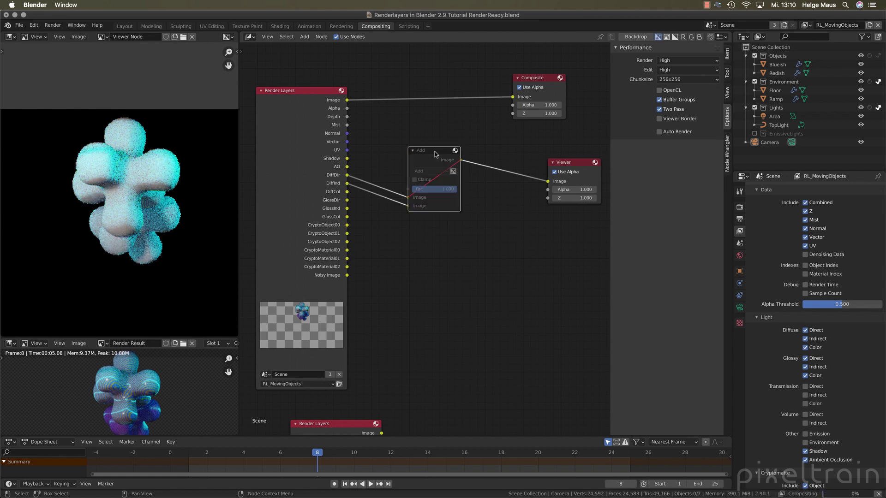
{"action": "key", "text": "m"}
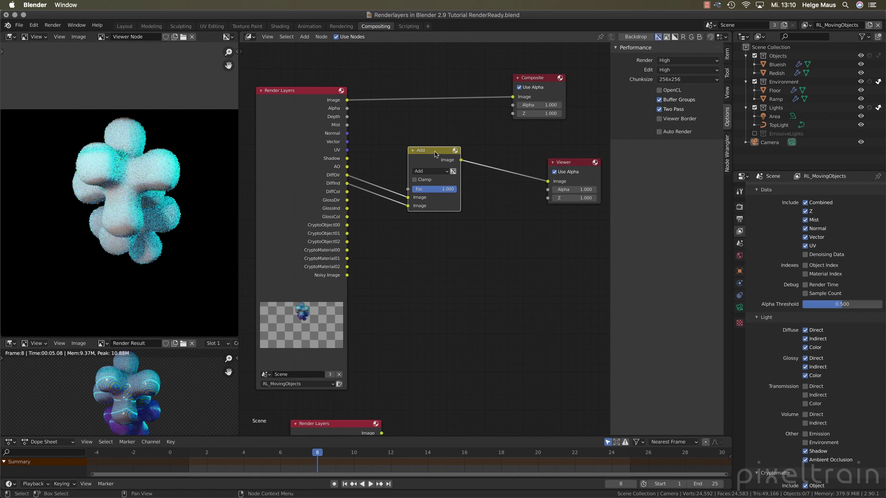
{"action": "key", "text": "m"}
{"action": "key", "text": "m"}
{"action": "left_click_drag", "start_coordinate": [434, 154], "coordinate": [413, 132]}
{"action": "key", "text": "m"}
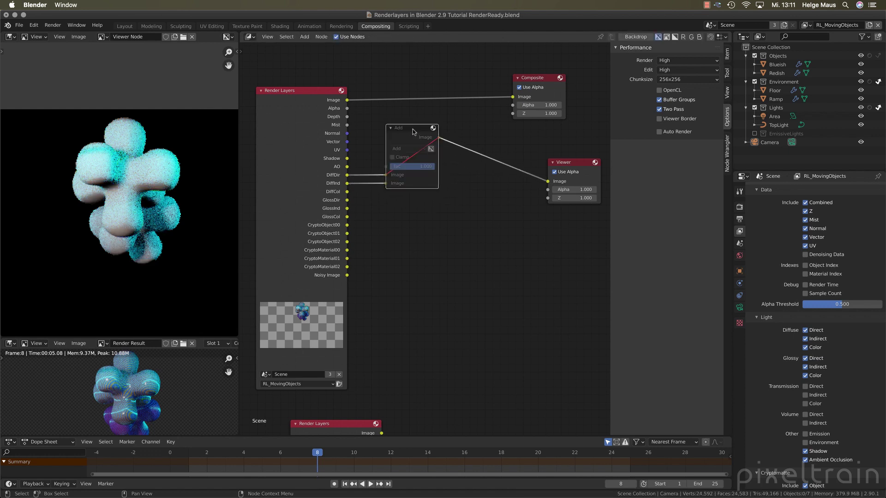
{"action": "key", "text": "m"}
Step: Collapse the Add node and place it beside the DiffDir and DiffInd outputs, comparing DiffCol with the Add result in the Viewer
{"action": "key", "text": "h"}
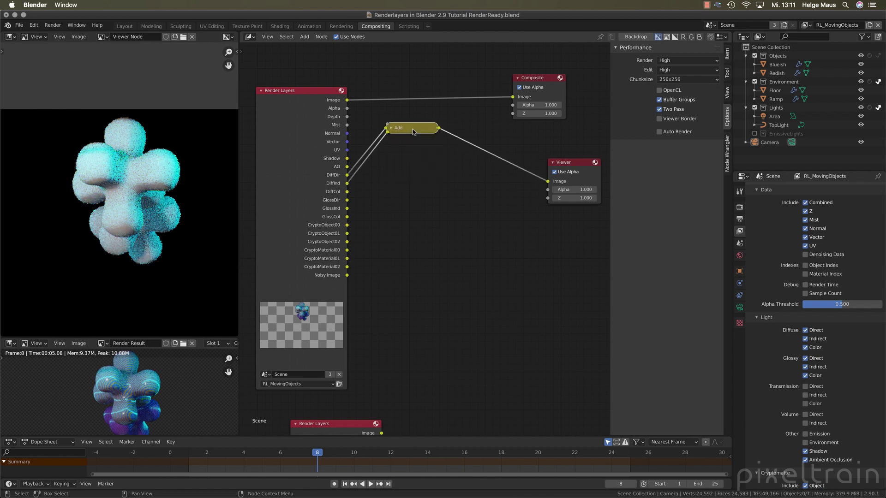
{"action": "left_click_drag", "start_coordinate": [411, 132], "coordinate": [403, 174]}
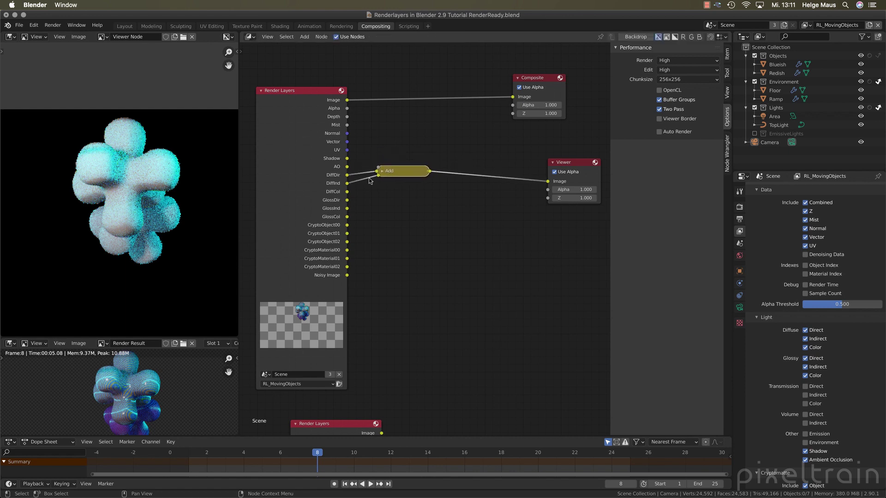
{"action": "left_click", "coordinate": [349, 193], "text": "ctrl+shift"}
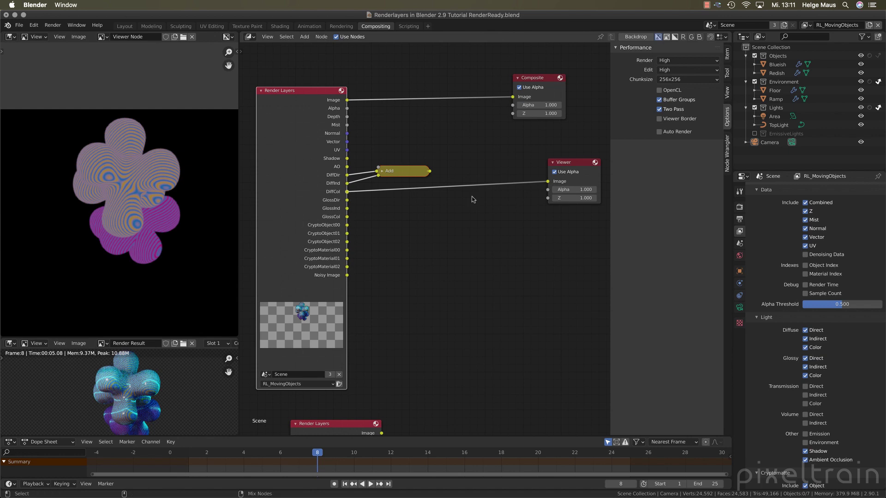
{"action": "left_click", "coordinate": [411, 171], "text": "ctrl+shift"}
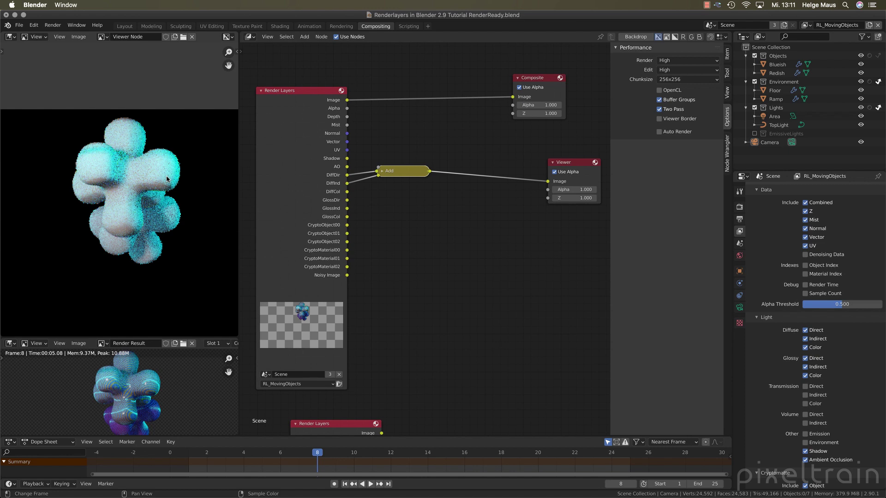
{"action": "mouse_move", "coordinate": [378, 168]}
{"action": "left_mouse_down"}
{"action": "mouse_move", "coordinate": [348, 168]}
{"action": "mouse_move", "coordinate": [406, 174]}
{"action": "mouse_move", "coordinate": [405, 158]}
{"action": "left_mouse_up"}
{"action": "left_click_drag", "start_coordinate": [407, 161], "coordinate": [409, 175]}
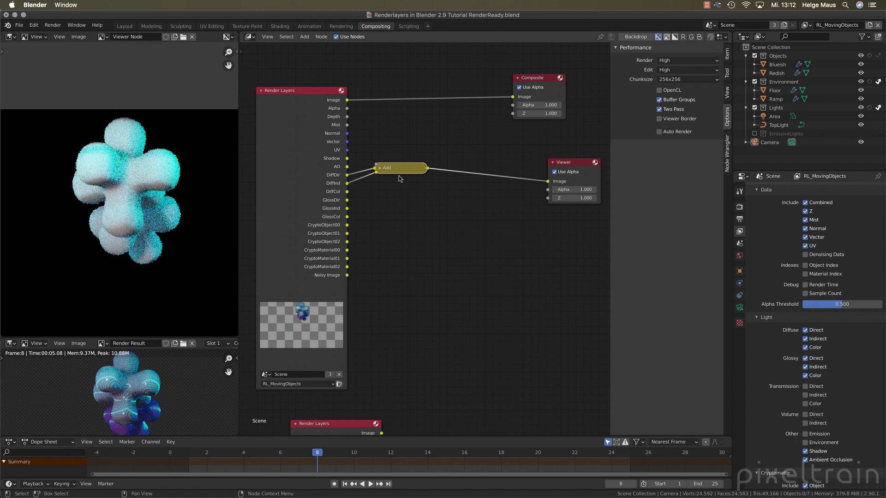
Step: Add a second Mix node after the Add node and connect the Add output to its first Image input
{"action": "left_click", "coordinate": [409, 212]}
{"action": "key", "text": "q"}
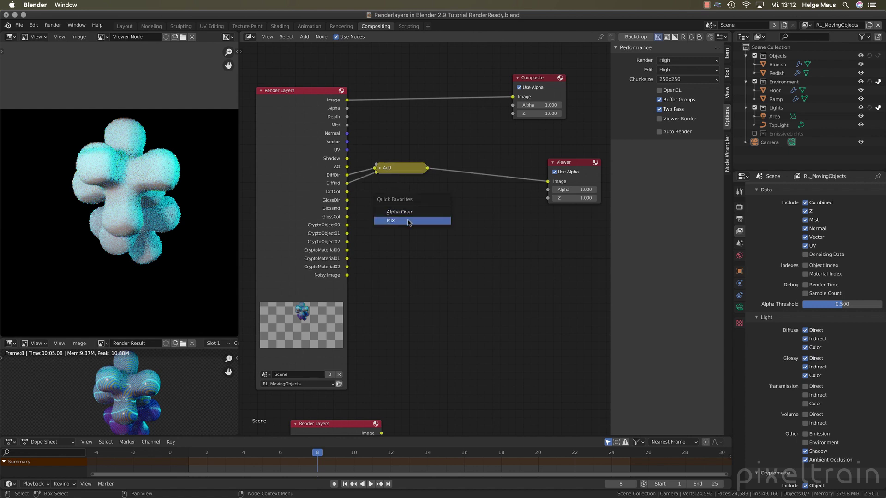
{"action": "left_click", "coordinate": [390, 221]}
{"action": "left_click", "coordinate": [411, 205]}
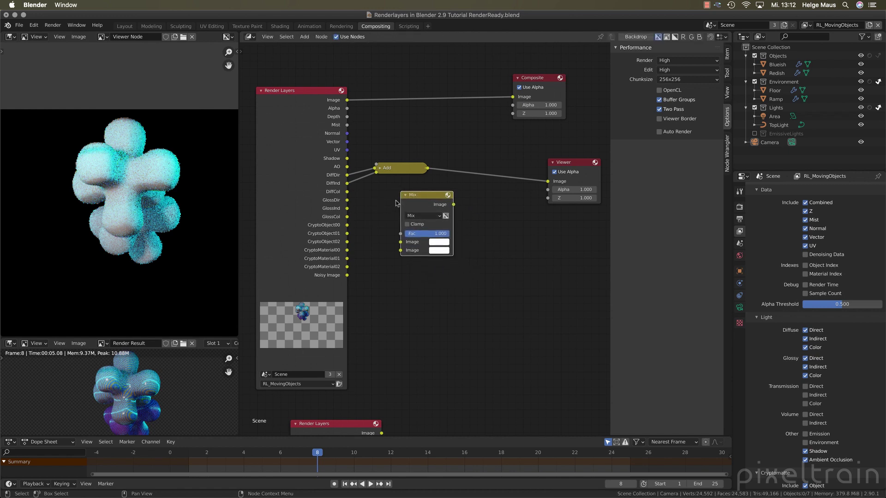
{"action": "left_click_drag", "start_coordinate": [427, 168], "coordinate": [402, 244]}
{"action": "left_click_drag", "start_coordinate": [433, 199], "coordinate": [483, 198]}
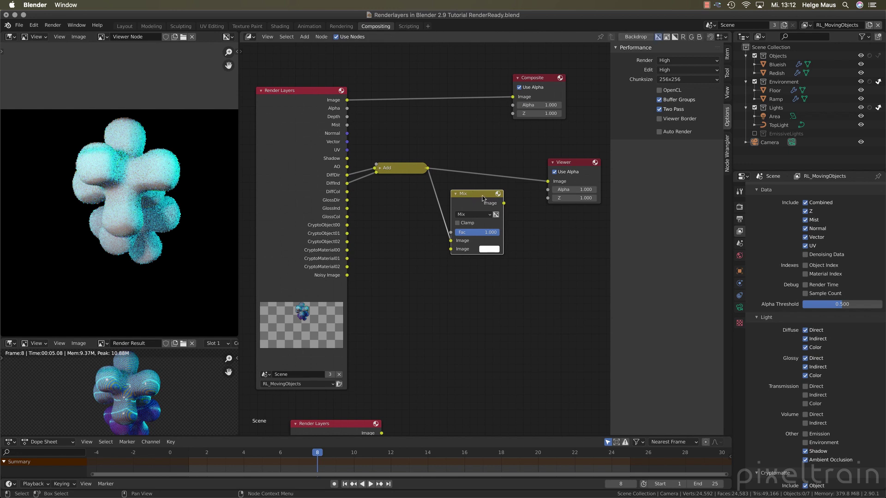
Step: Set the second Mix node to Multiply, route its output to the Viewer and feed DiffCol into its second Image input
{"action": "left_click", "coordinate": [483, 197], "text": "ctrl+shift"}
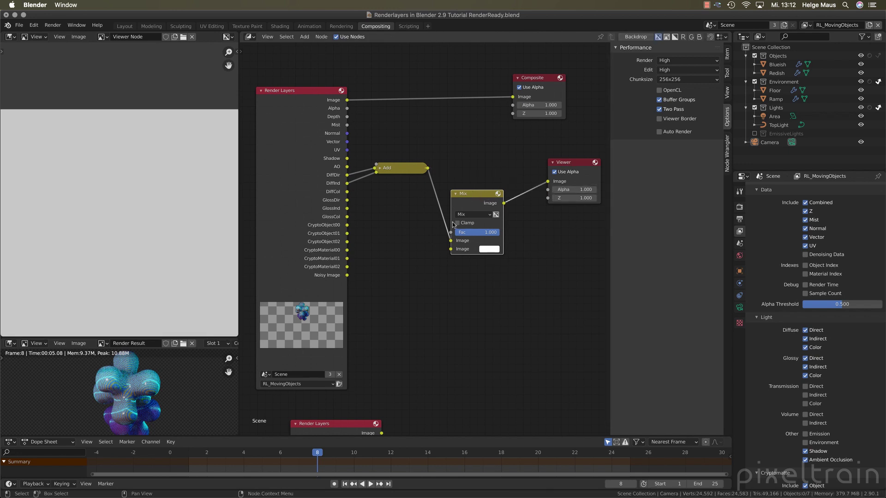
{"action": "left_click", "coordinate": [484, 215]}
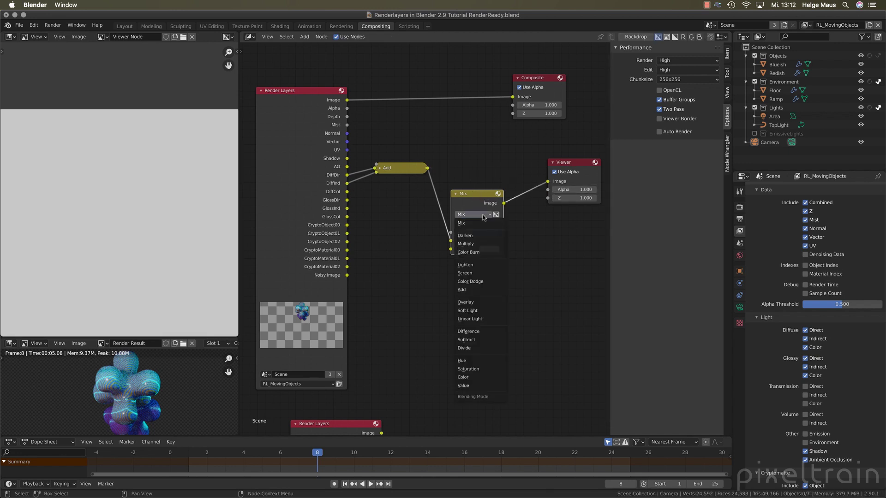
{"action": "left_click", "coordinate": [481, 244]}
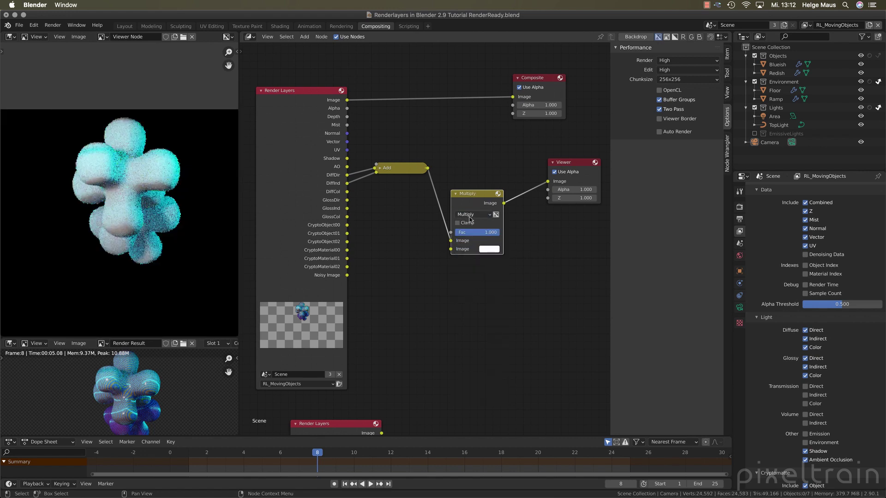
{"action": "left_click_drag", "start_coordinate": [472, 194], "coordinate": [472, 158]}
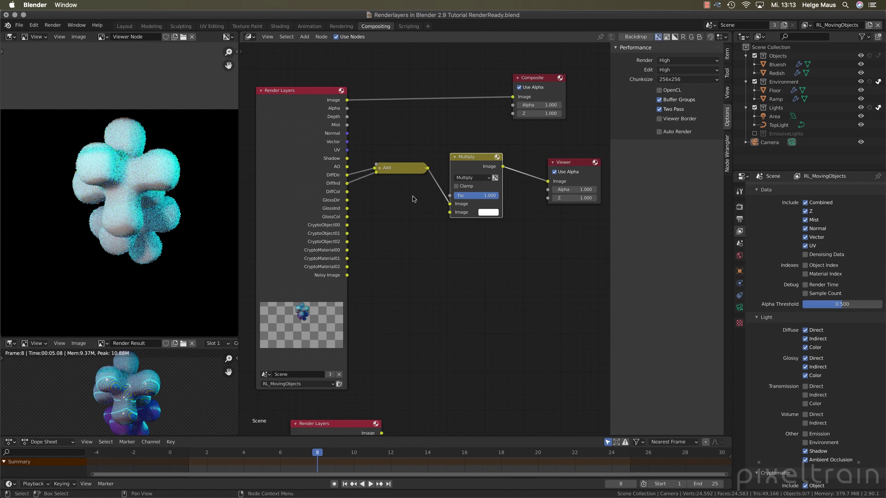
{"action": "left_click_drag", "start_coordinate": [348, 193], "coordinate": [452, 215]}
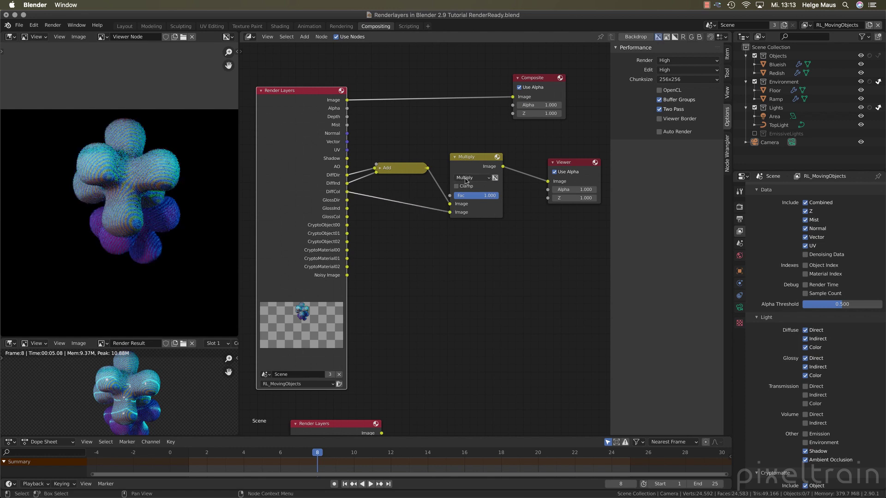
Step: Mute and unmute the Multiply node repeatedly to compare the image with and without the DiffCol pass
{"action": "left_click", "coordinate": [474, 157]}
{"action": "key", "text": "m"}
{"action": "key", "text": "m"}
{"action": "key", "text": "m"}
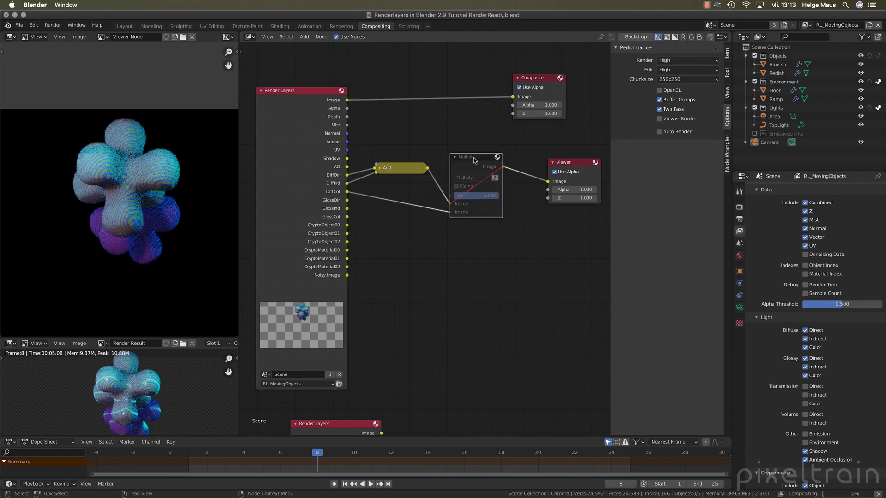
{"action": "key", "text": "m"}
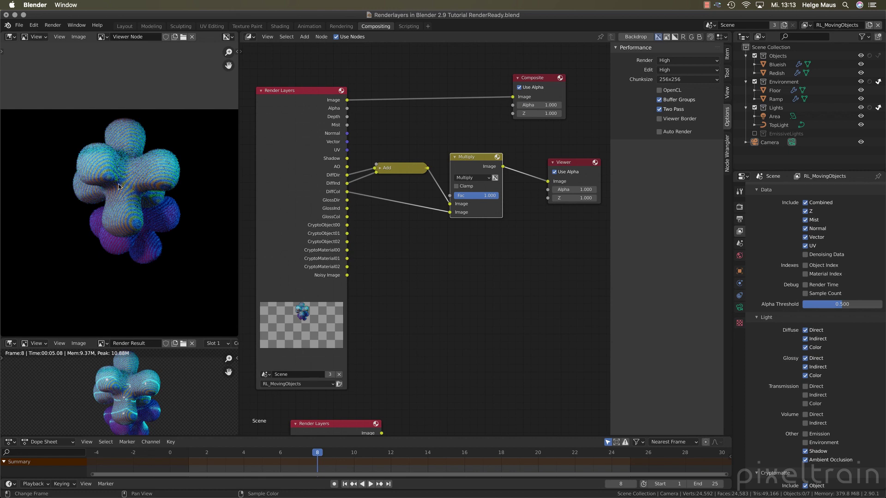
Step: Expand the Add node, move it higher beside the Multiply node, and compare the Add and Multiply results in the Viewer
{"action": "left_click_drag", "start_coordinate": [395, 172], "coordinate": [390, 167]}
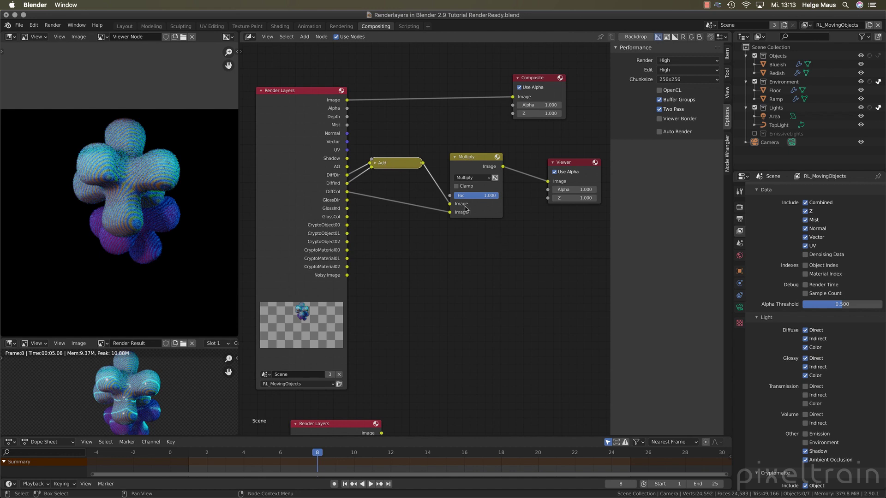
{"action": "left_click", "coordinate": [375, 163]}
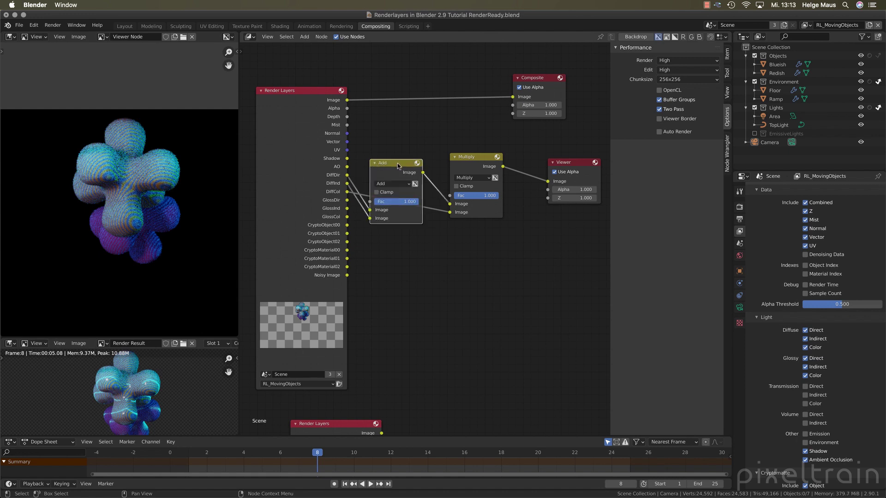
{"action": "left_click_drag", "start_coordinate": [397, 163], "coordinate": [398, 108]}
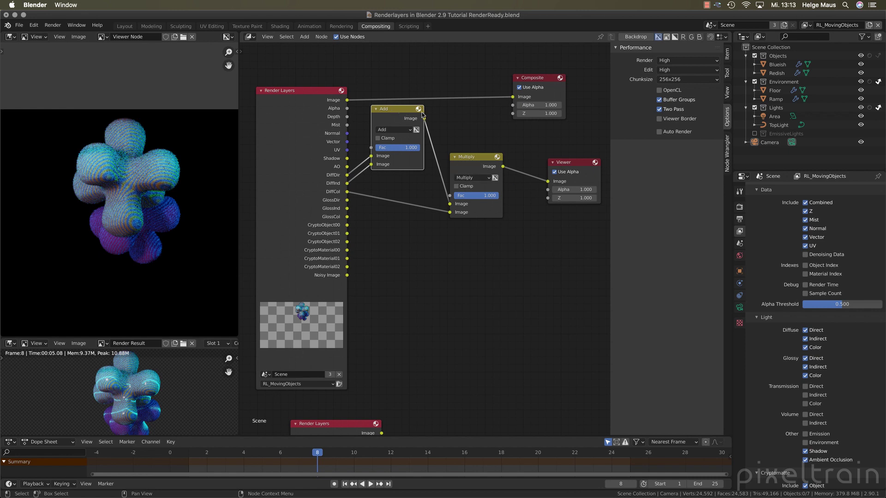
{"action": "left_click", "coordinate": [403, 112], "text": "ctrl+shift"}
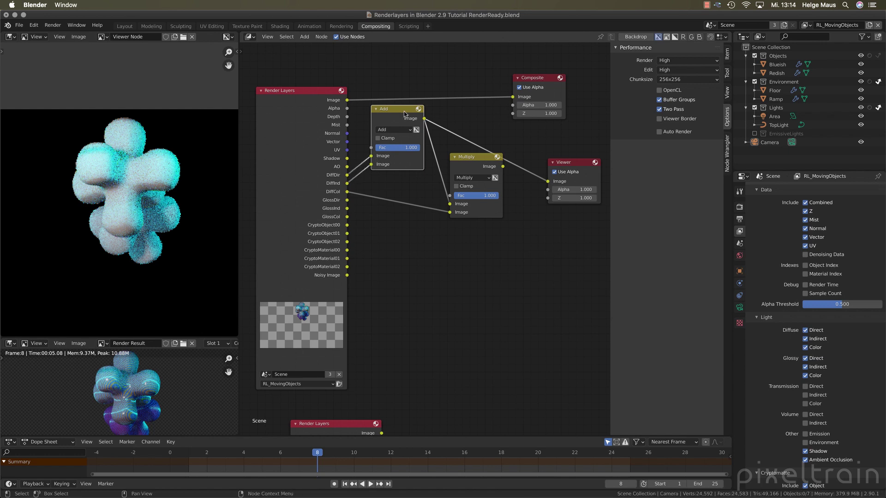
{"action": "left_click", "coordinate": [474, 162], "text": "ctrl+shift"}
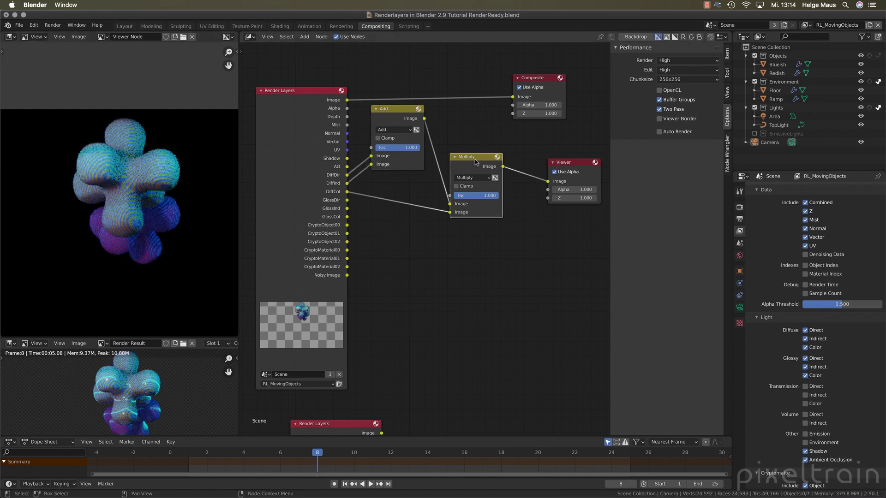
{"action": "left_click_drag", "start_coordinate": [476, 161], "coordinate": [476, 151]}
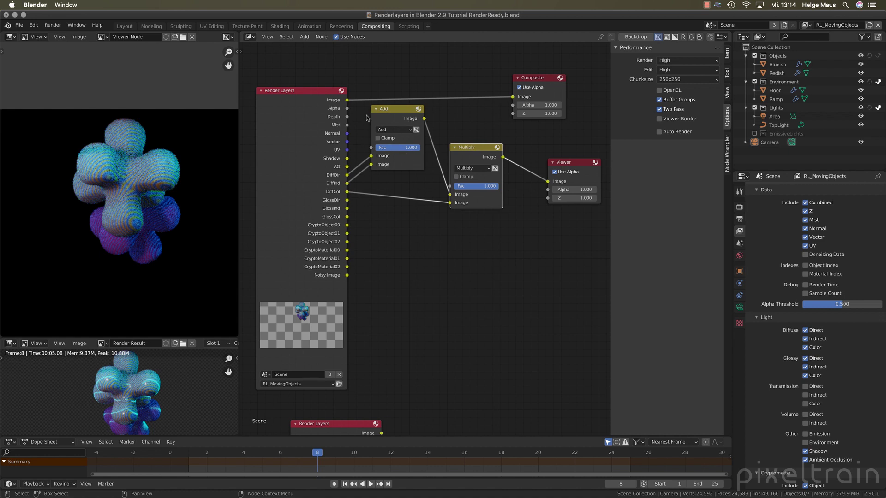
Step: Collapse the Add and Multiply nodes and place them close together beside the Render Layers node
{"action": "left_click", "coordinate": [396, 113]}
{"action": "key", "text": "h"}
{"action": "left_click", "coordinate": [480, 153]}
{"action": "key", "text": "h"}
{"action": "left_click_drag", "start_coordinate": [480, 152], "coordinate": [458, 150]}
{"action": "left_click_drag", "start_coordinate": [399, 113], "coordinate": [397, 138]}
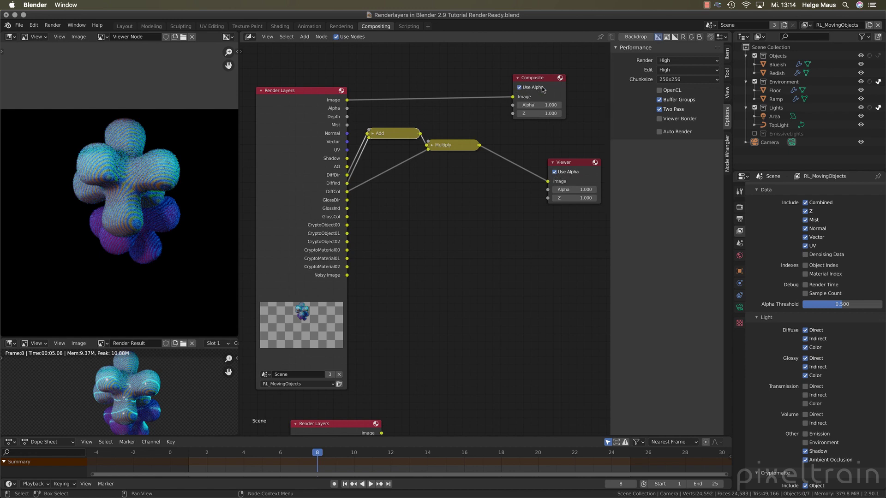
Step: Toggle Use Alpha off and on in the Composite node and enlarge the Render Result view to compare the background
{"action": "left_click", "coordinate": [519, 88]}
{"action": "left_click", "coordinate": [520, 88]}
{"action": "left_click", "coordinate": [520, 88]}
{"action": "left_click", "coordinate": [520, 88]}
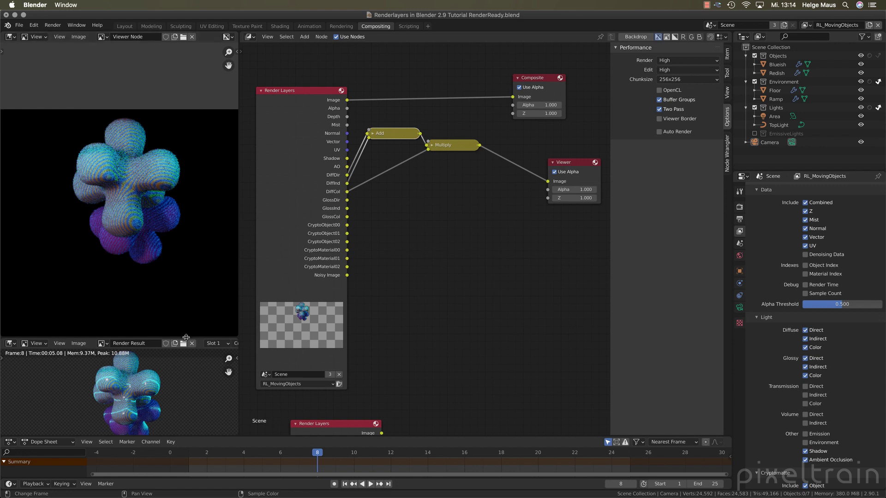
{"action": "left_click_drag", "start_coordinate": [187, 339], "coordinate": [194, 300]}
{"action": "left_click", "coordinate": [525, 88]}
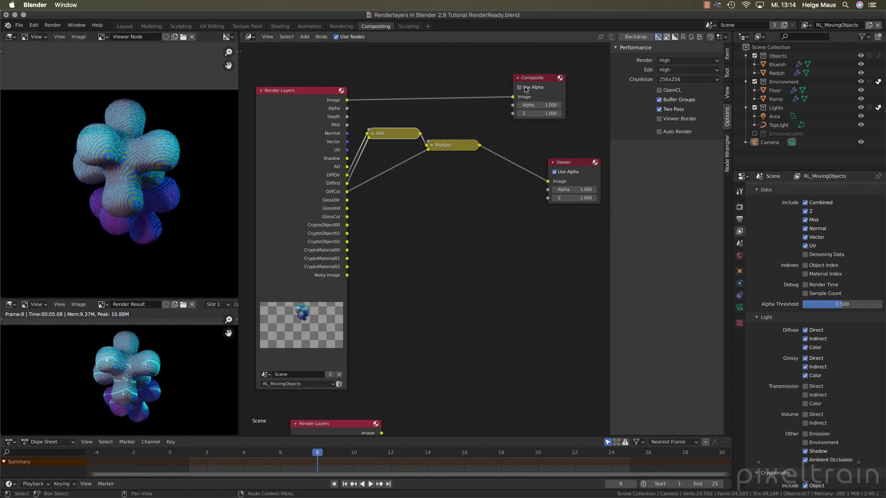
{"action": "left_click", "coordinate": [525, 88]}
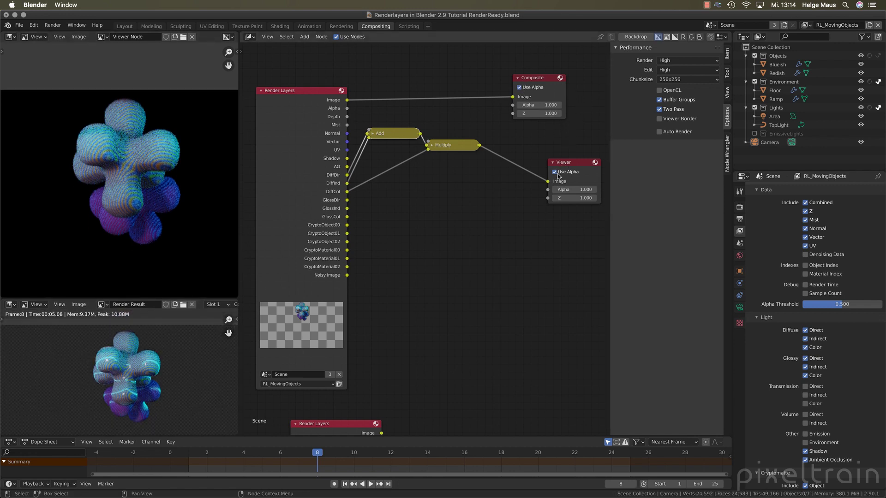
Step: Show the Render Layers Image output in the Viewer and toggle the Viewer's Use Alpha option to compare the background
{"action": "left_click", "coordinate": [570, 165]}
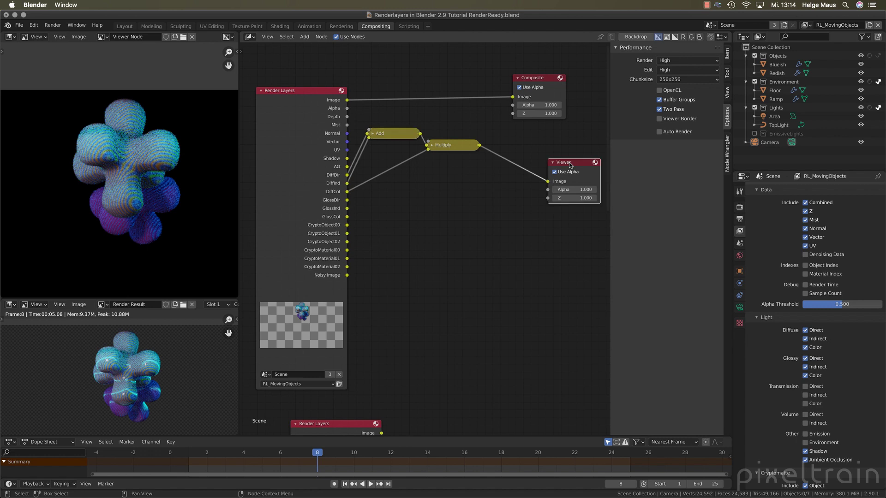
{"action": "left_click", "coordinate": [336, 103], "text": "ctrl+shift"}
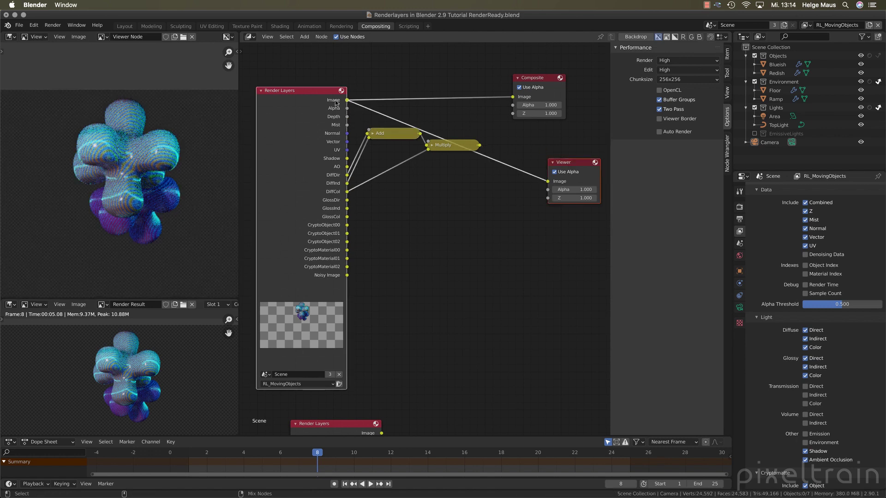
{"action": "left_click", "coordinate": [570, 172]}
{"action": "left_click", "coordinate": [570, 172]}
{"action": "left_click", "coordinate": [570, 173]}
{"action": "left_click", "coordinate": [570, 173]}
{"action": "left_click", "coordinate": [571, 173]}
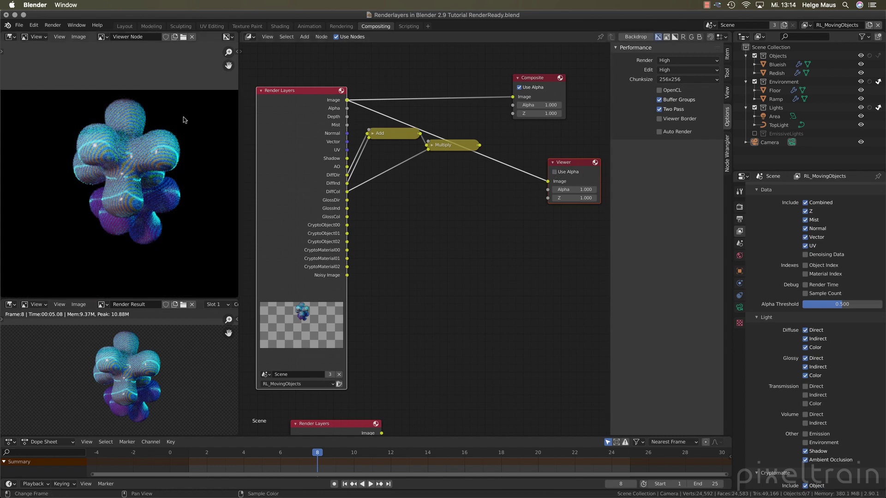
{"action": "left_click", "coordinate": [567, 172]}
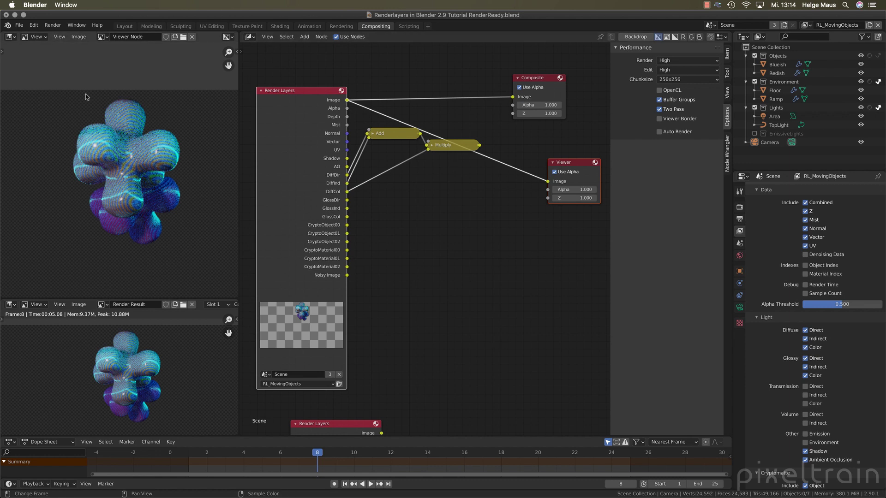
Step: Reconnect the Multiply output to the Viewer, comparing it with the Add result, and space the Add and Multiply nodes apart
{"action": "left_click", "coordinate": [446, 147], "text": "ctrl+shift"}
{"action": "left_click_drag", "start_coordinate": [446, 151], "coordinate": [455, 161]}
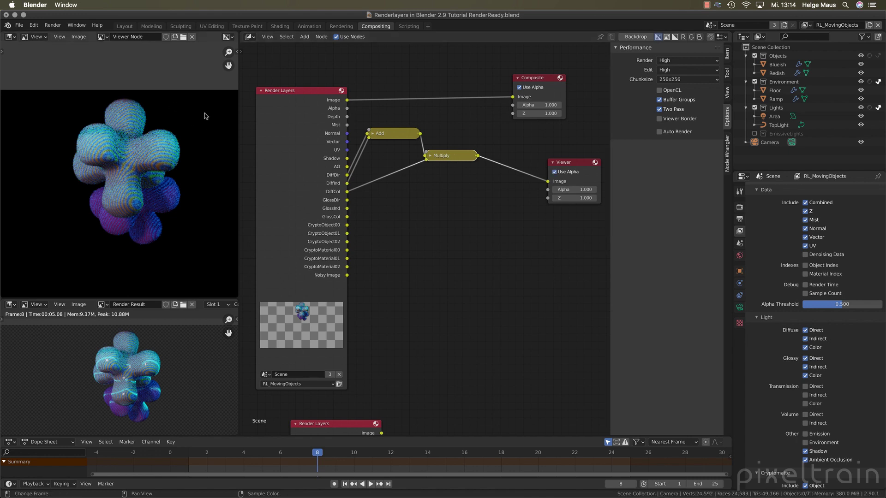
{"action": "right_click_drag", "start_coordinate": [203, 105], "coordinate": [111, 124]}
{"action": "left_click", "coordinate": [407, 136], "text": "ctrl+shift"}
{"action": "left_click", "coordinate": [450, 157], "text": "ctrl+shift"}
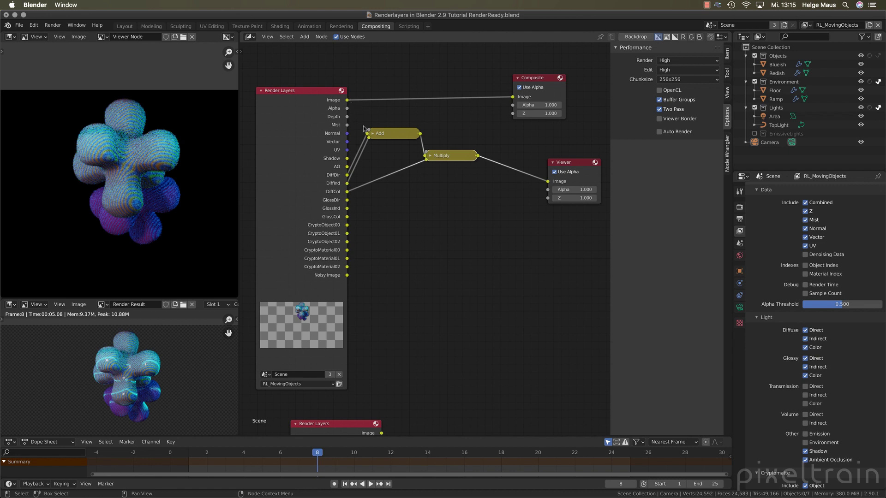
{"action": "left_click_drag", "start_coordinate": [393, 135], "coordinate": [386, 136]}
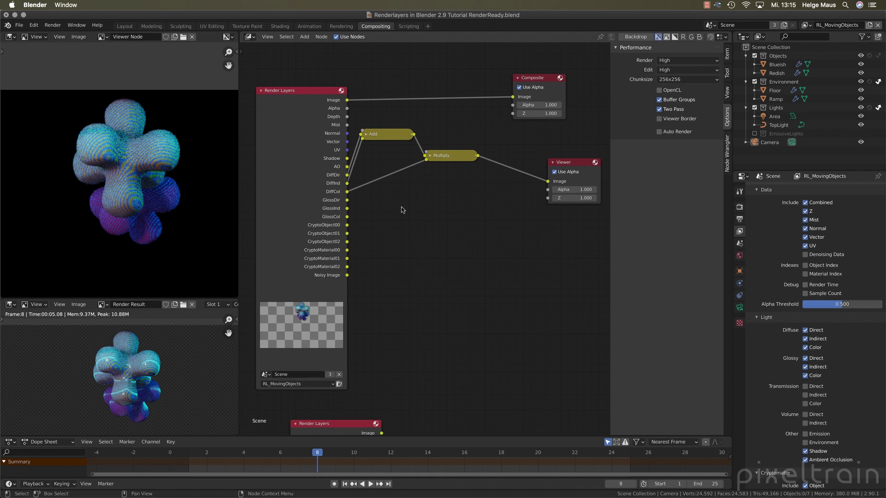
{"action": "key", "text": "shift+a"}
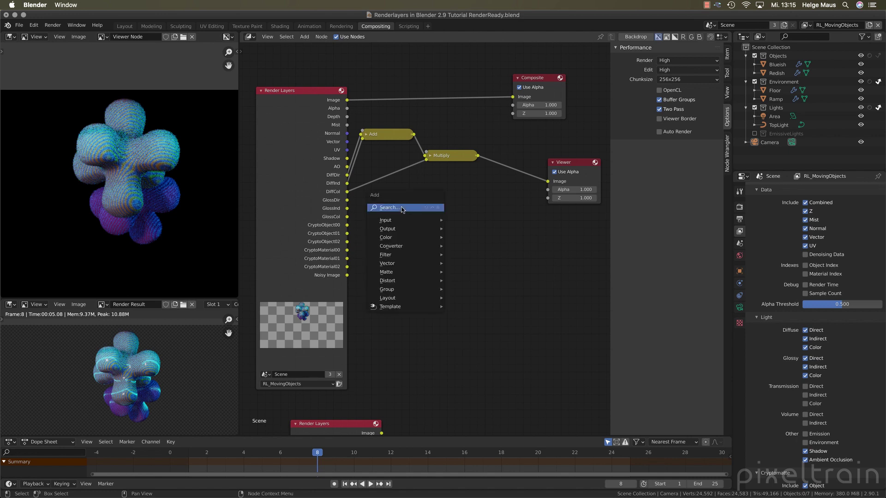
{"action": "mouse_move", "coordinate": [402, 272]}
{"action": "mouse_move", "coordinate": [408, 240]}
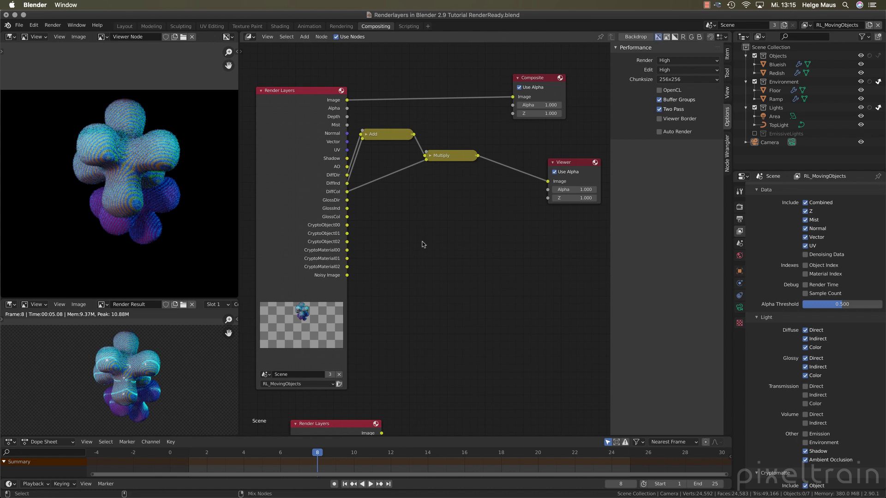
{"action": "key", "text": "shift+a"}
{"action": "left_click", "coordinate": [423, 244]}
{"action": "type", "text": "alpha"}
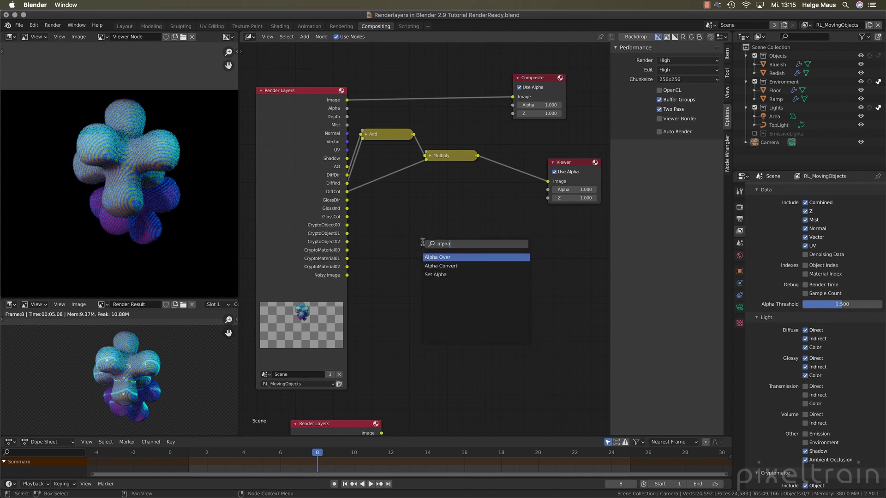
{"action": "key", "text": "Escape"}
Step: Add an Alpha Over node and place it in the empty area below the Viewer node
{"action": "key", "text": "shift+a"}
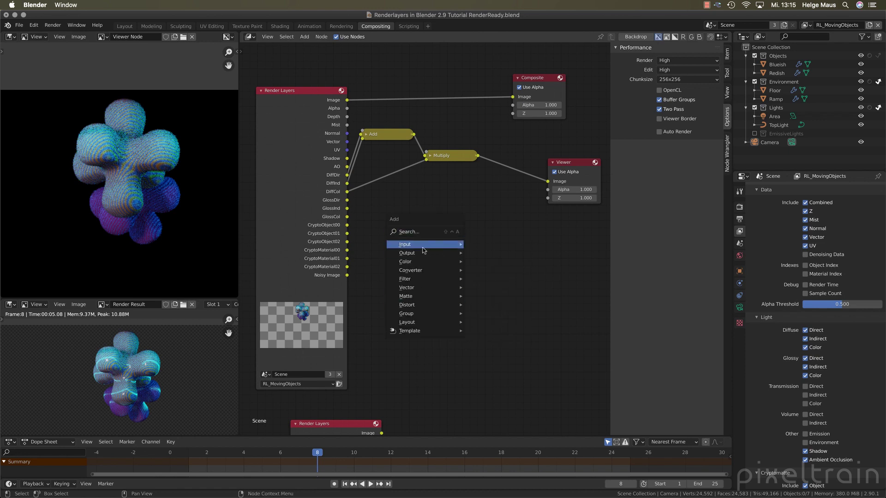
{"action": "mouse_move", "coordinate": [431, 262]}
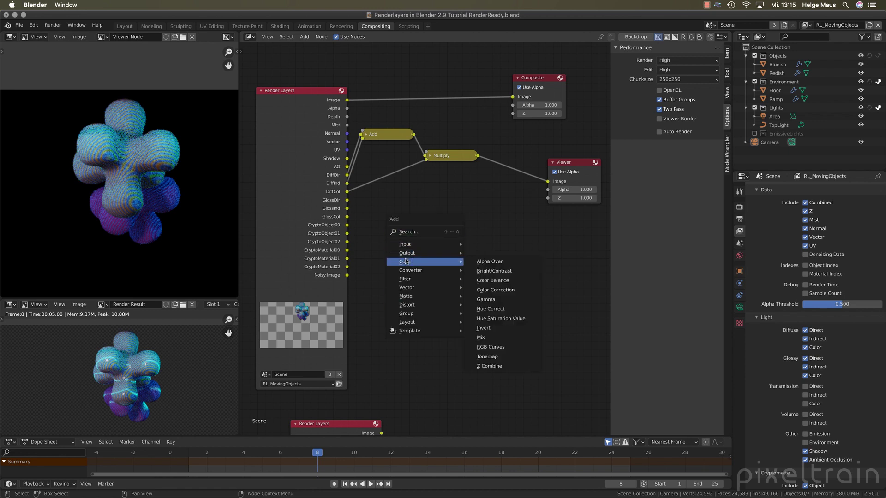
{"action": "left_click", "coordinate": [492, 261]}
{"action": "left_click", "coordinate": [488, 295]}
{"action": "left_click", "coordinate": [385, 243]}
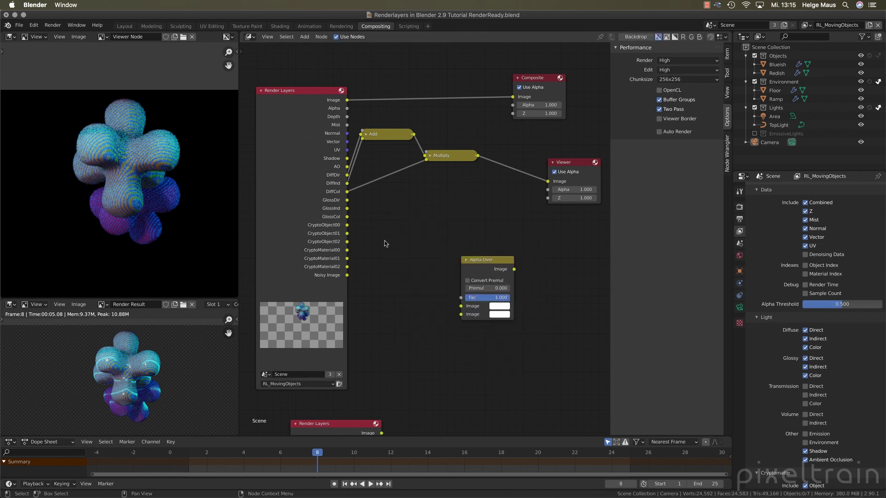
Step: Add a Set Alpha node and place it between the Render Layers and Alpha Over nodes
{"action": "key", "text": "shift+a"}
{"action": "type", "text": "alpha"}
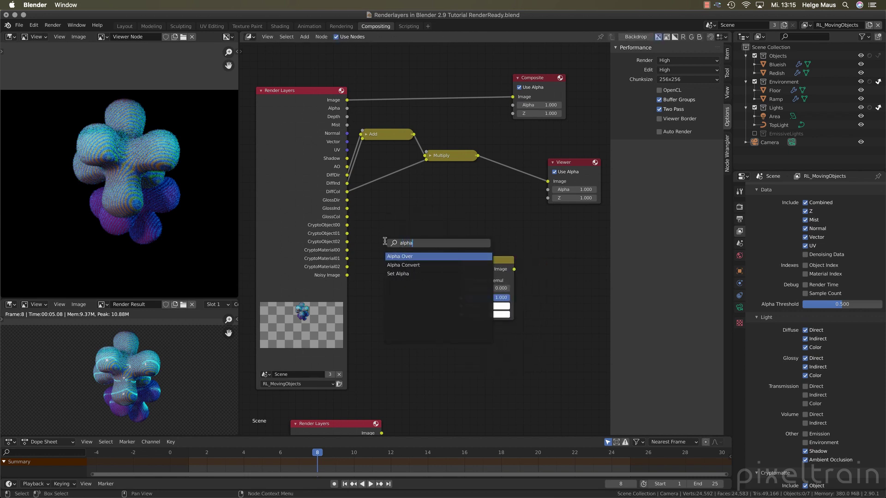
{"action": "key", "text": "Down"}
{"action": "key", "text": "Down"}
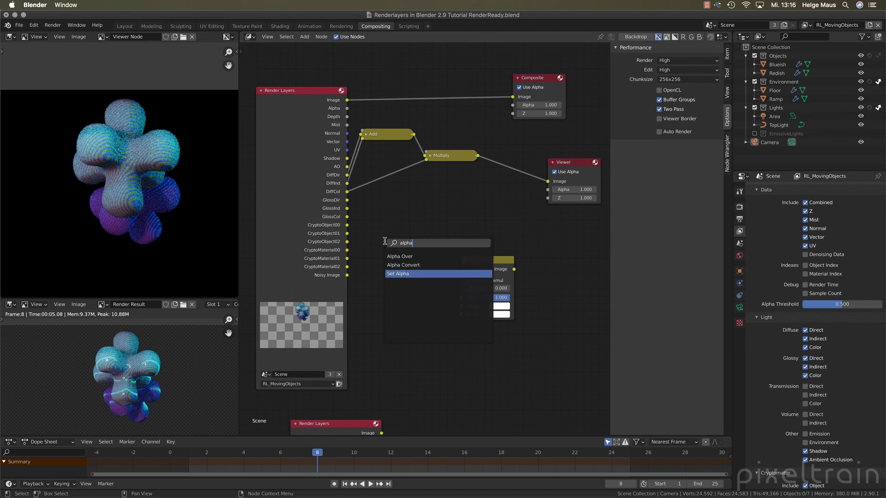
{"action": "key", "text": "Return"}
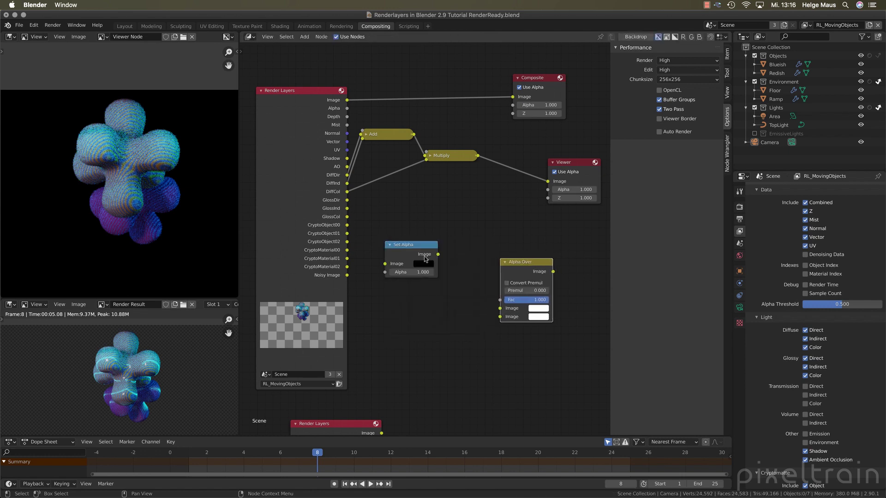
{"action": "left_click", "coordinate": [395, 275]}
Step: Add an Alpha Convert node and place it just above the Set Alpha node
{"action": "key", "text": "shift+a"}
{"action": "left_click", "coordinate": [444, 251]}
{"action": "type", "text": "alp"}
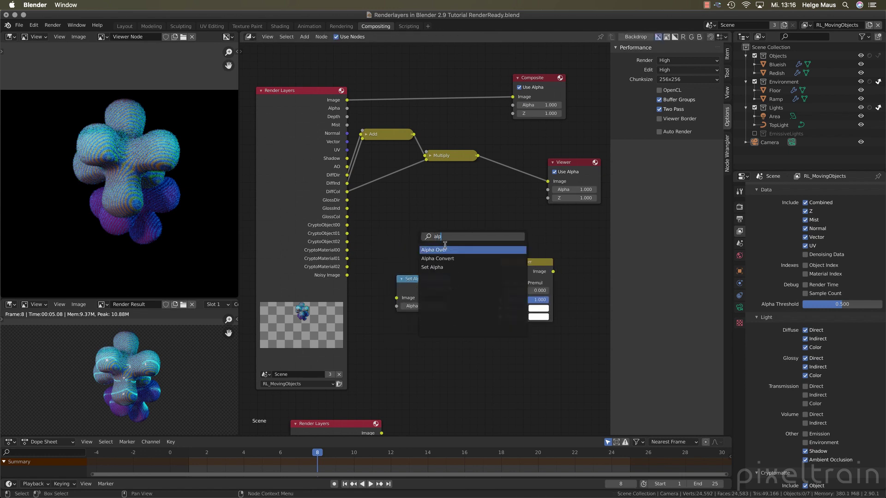
{"action": "key", "text": "Down"}
{"action": "key", "text": "Return"}
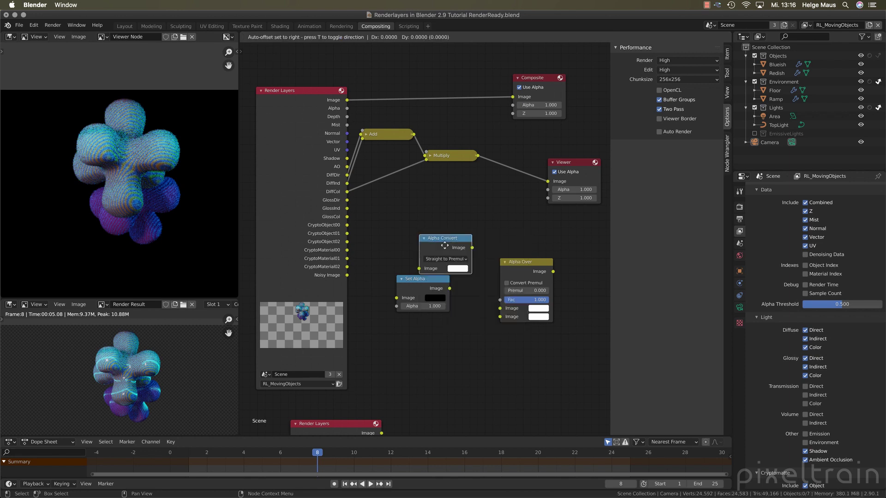
{"action": "left_click", "coordinate": [426, 235]}
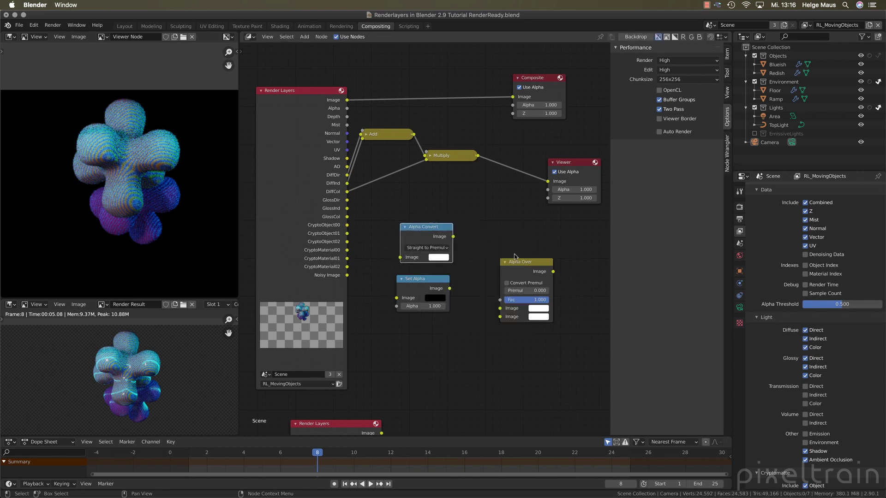
Step: Delete the Alpha Over node and stack the Alpha Convert and Set Alpha nodes in line, Alpha Convert on top
{"action": "left_click", "coordinate": [519, 268]}
{"action": "key", "text": "x"}
{"action": "left_click_drag", "start_coordinate": [424, 230], "coordinate": [458, 231]}
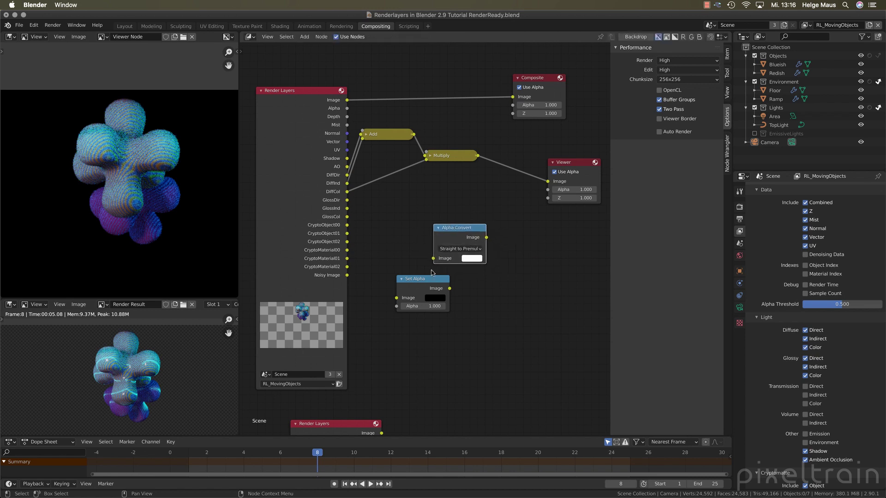
{"action": "left_click_drag", "start_coordinate": [420, 281], "coordinate": [457, 276]}
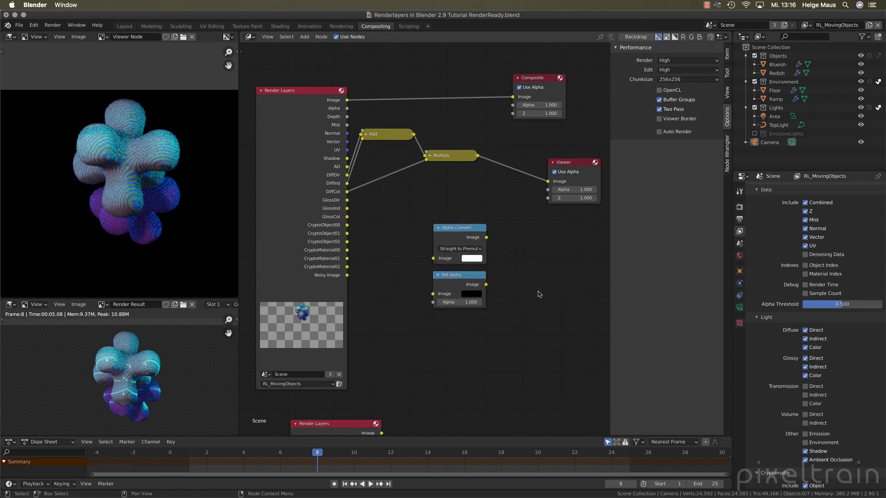
Step: Move Alpha Convert higher above Set Alpha and switch its mapping to Premul to Straight, then back to Straight to Premul
{"action": "key", "text": "g"}
{"action": "left_click", "coordinate": [456, 233]}
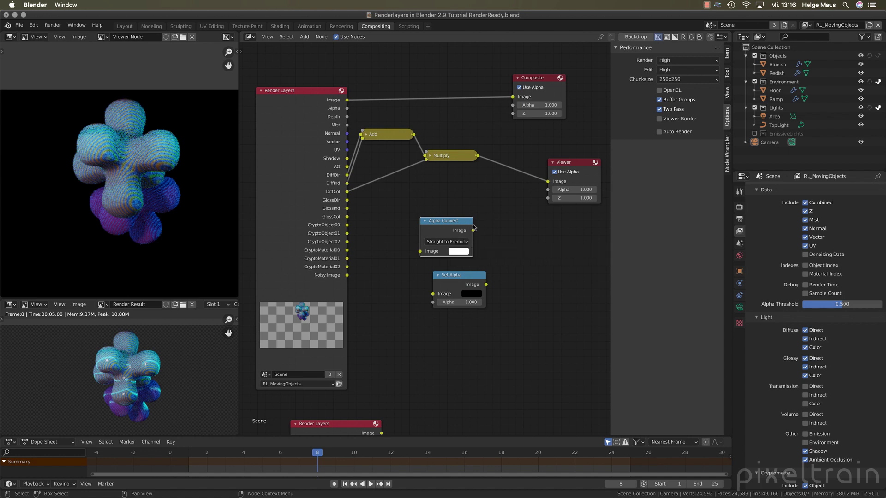
{"action": "left_click_drag", "start_coordinate": [429, 226], "coordinate": [440, 202]}
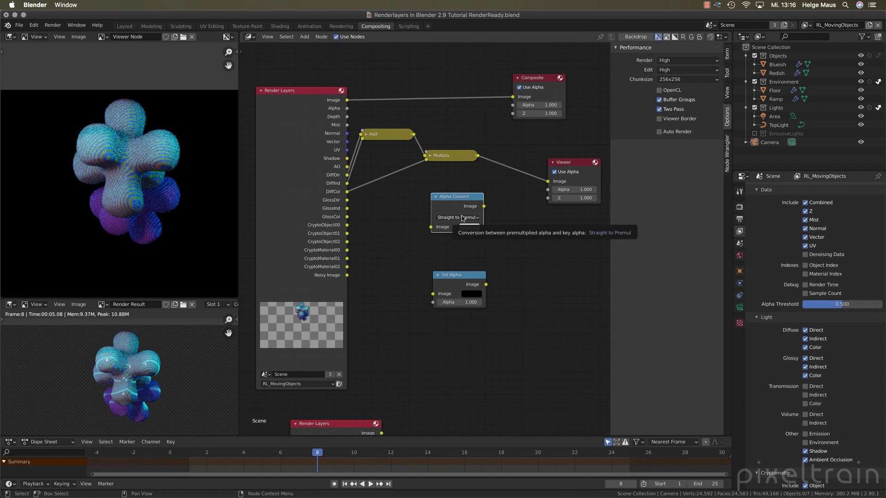
{"action": "left_click", "coordinate": [463, 218]}
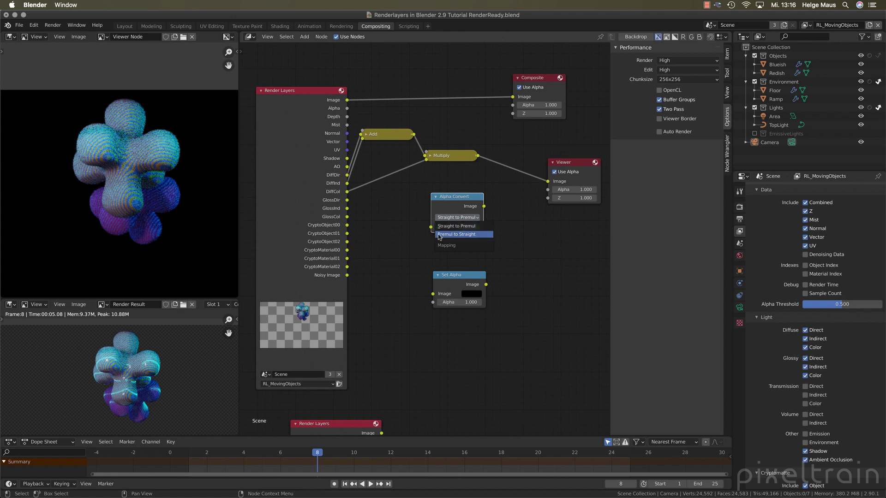
{"action": "left_click", "coordinate": [467, 236]}
{"action": "left_click", "coordinate": [463, 221]}
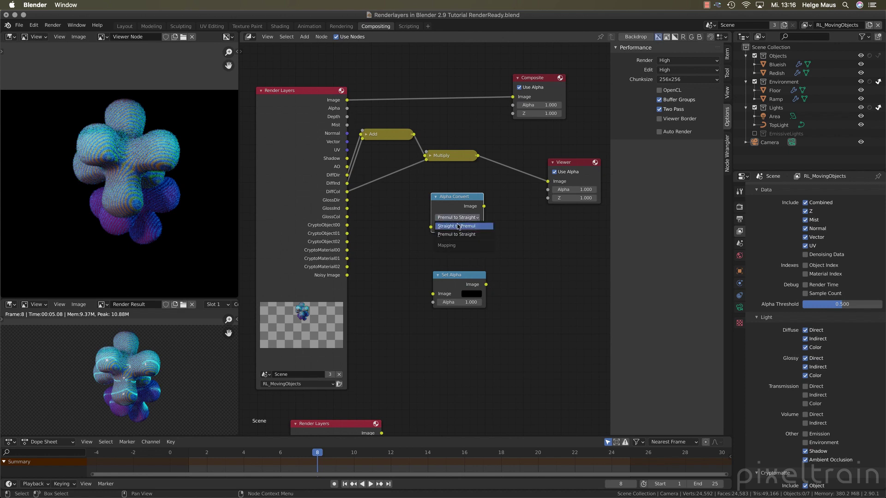
{"action": "left_click", "coordinate": [467, 224]}
{"action": "left_click", "coordinate": [469, 219]}
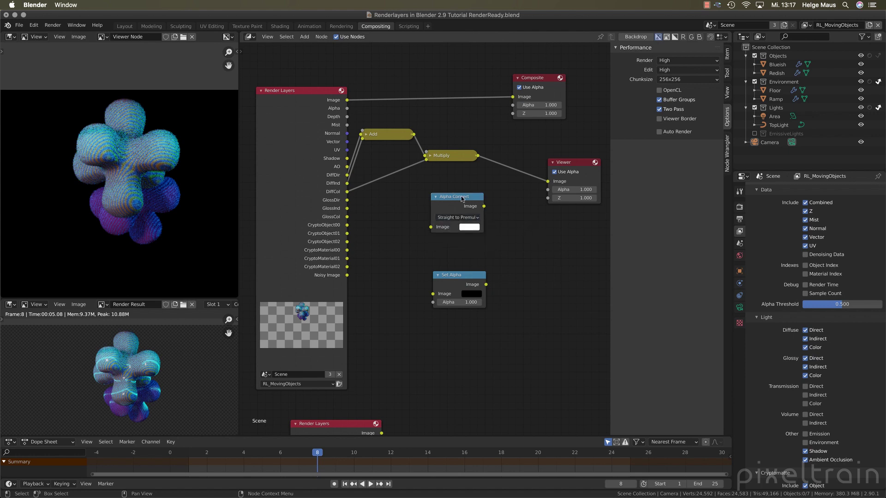
Step: Move Alpha Convert back down near Set Alpha and show the Render Layers Alpha output in the Viewer to examine the mask
{"action": "left_click_drag", "start_coordinate": [462, 197], "coordinate": [463, 218]}
{"action": "left_click_drag", "start_coordinate": [460, 277], "coordinate": [459, 276]}
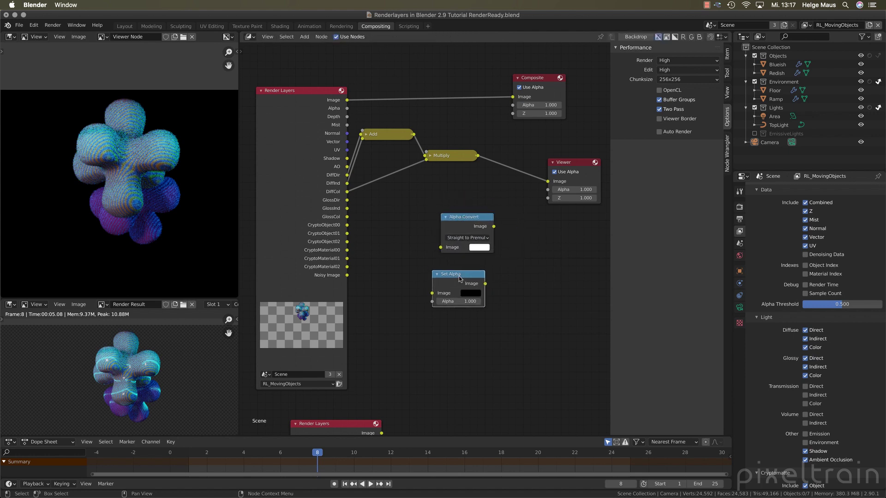
{"action": "left_click", "coordinate": [472, 158]}
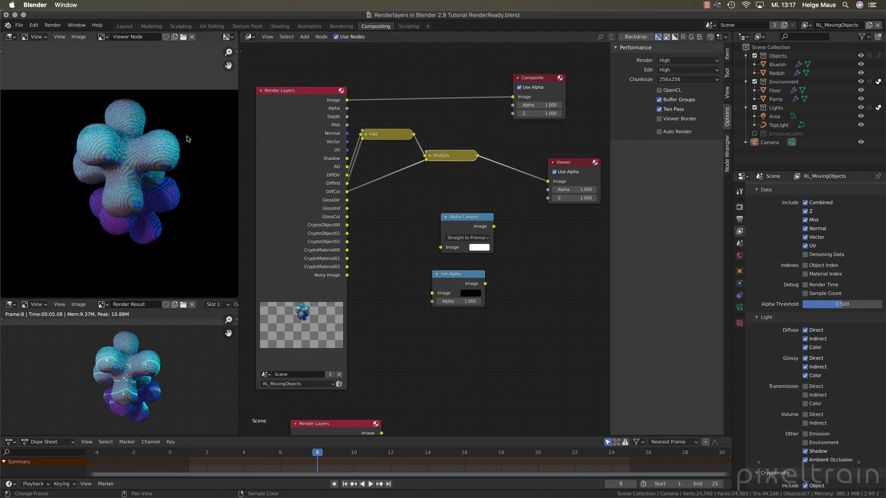
{"action": "left_click_drag", "start_coordinate": [188, 138], "coordinate": [207, 141]}
{"action": "left_click", "coordinate": [348, 109], "text": "ctrl+shift"}
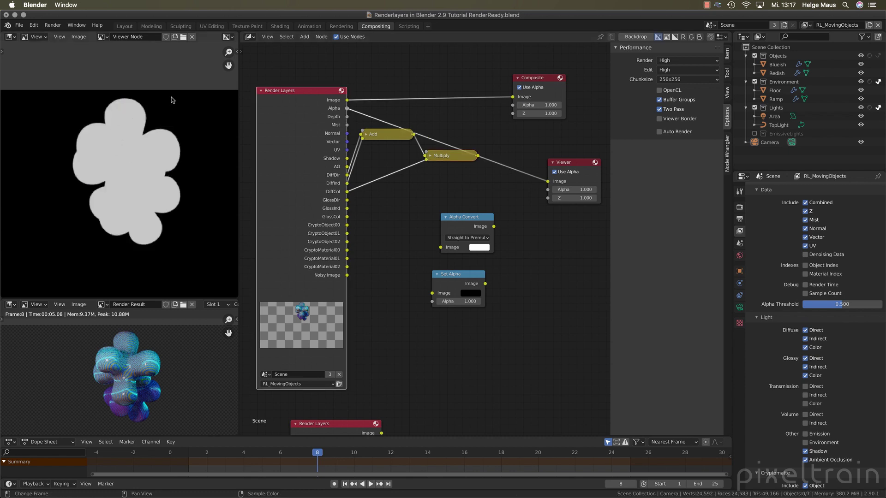
{"action": "left_click_drag", "start_coordinate": [171, 104], "coordinate": [163, 127]}
{"action": "left_click_drag", "start_coordinate": [184, 120], "coordinate": [116, 147]}
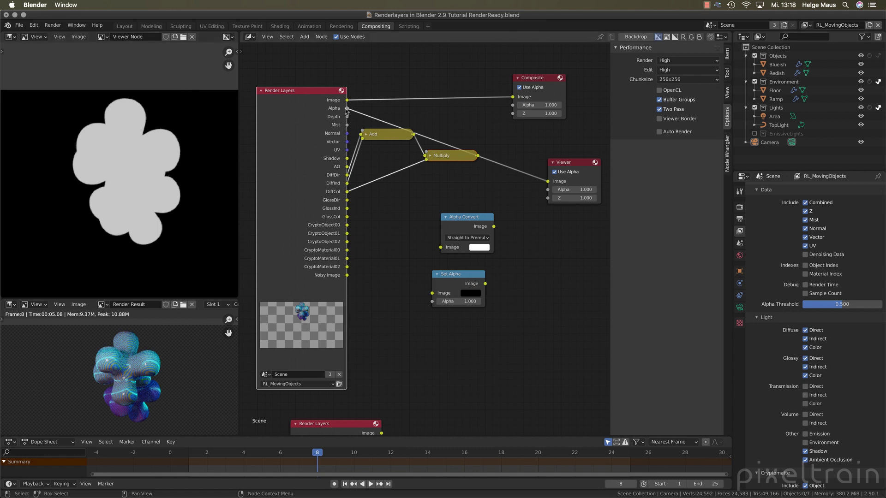
Step: Move Alpha Convert out of the way and place Set Alpha after Multiply, connecting the Multiply output to its Image input
{"action": "left_click_drag", "start_coordinate": [475, 221], "coordinate": [567, 342]}
{"action": "left_click_drag", "start_coordinate": [455, 275], "coordinate": [489, 209]}
{"action": "mouse_move", "coordinate": [463, 161]}
{"action": "left_mouse_down"}
{"action": "mouse_move", "coordinate": [445, 178]}
{"action": "mouse_move", "coordinate": [467, 198]}
{"action": "mouse_move", "coordinate": [466, 228]}
{"action": "left_mouse_up"}
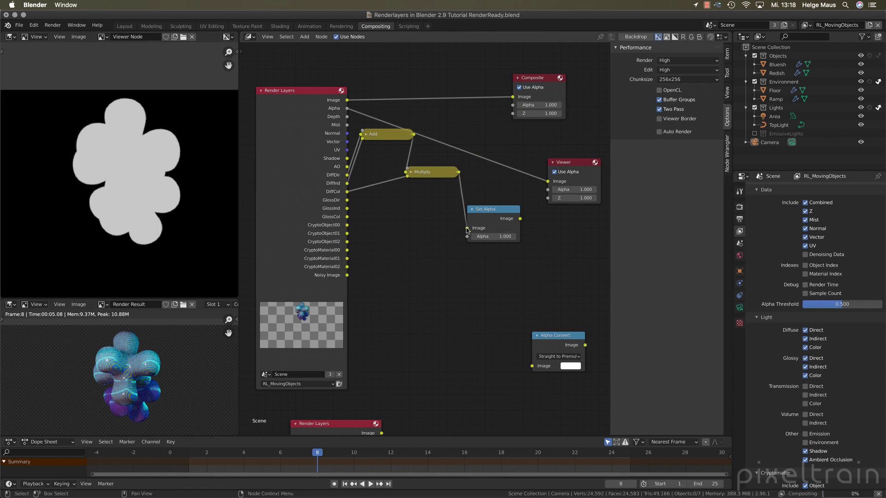
Step: Route the Multiply result through Set Alpha into the Viewer and connect the Render Layers Alpha output to Set Alpha's Alpha input
{"action": "left_click", "coordinate": [451, 175], "text": "ctrl+shift"}
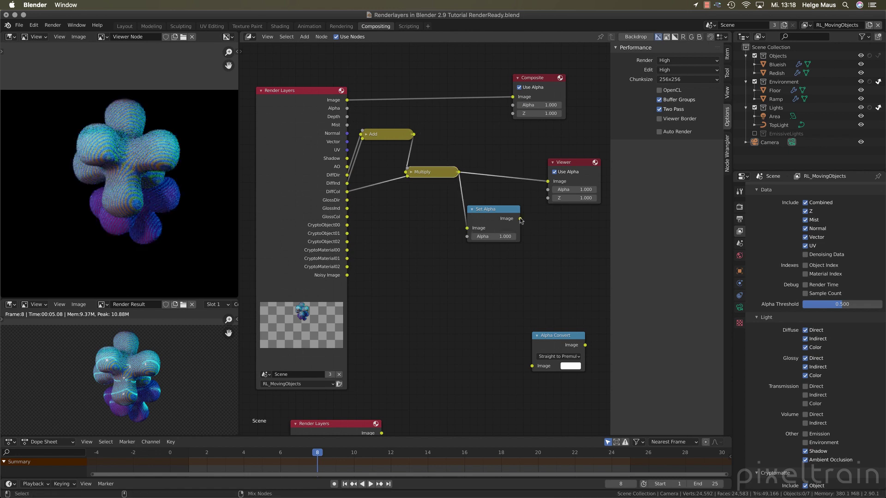
{"action": "left_click_drag", "start_coordinate": [499, 213], "coordinate": [509, 181]}
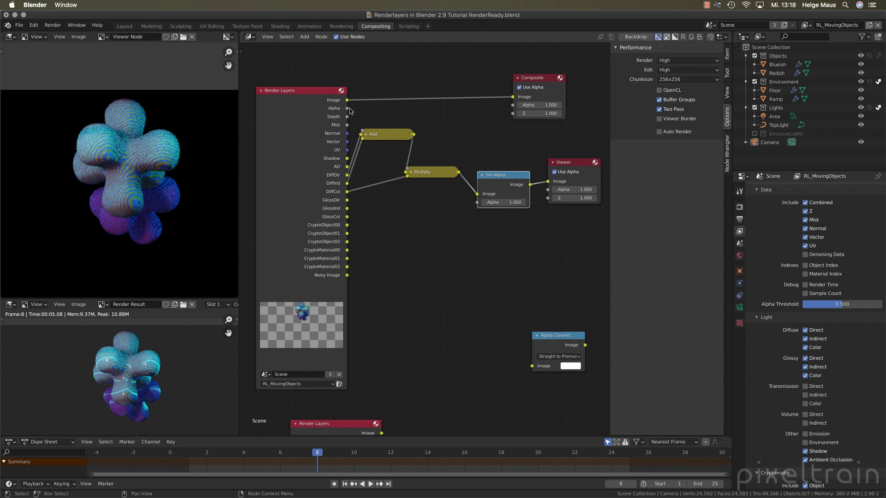
{"action": "left_click_drag", "start_coordinate": [347, 108], "coordinate": [477, 202]}
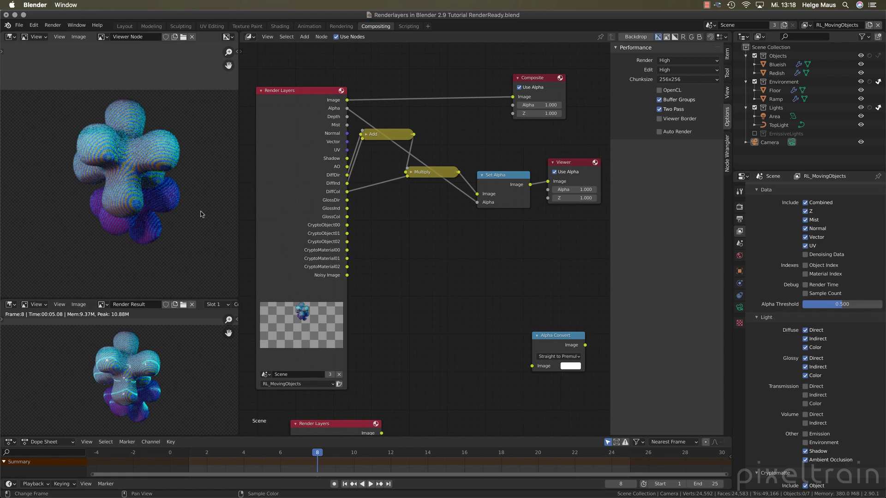
Step: Raise the Set Alpha node and lower the Add node toward Multiply so the Alpha link runs clear of them
{"action": "left_click_drag", "start_coordinate": [495, 176], "coordinate": [497, 142]}
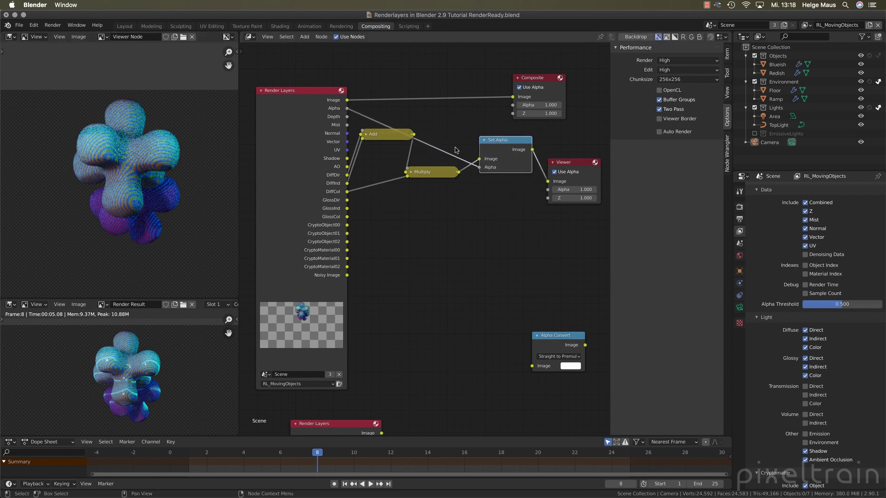
{"action": "left_click_drag", "start_coordinate": [389, 136], "coordinate": [385, 154]}
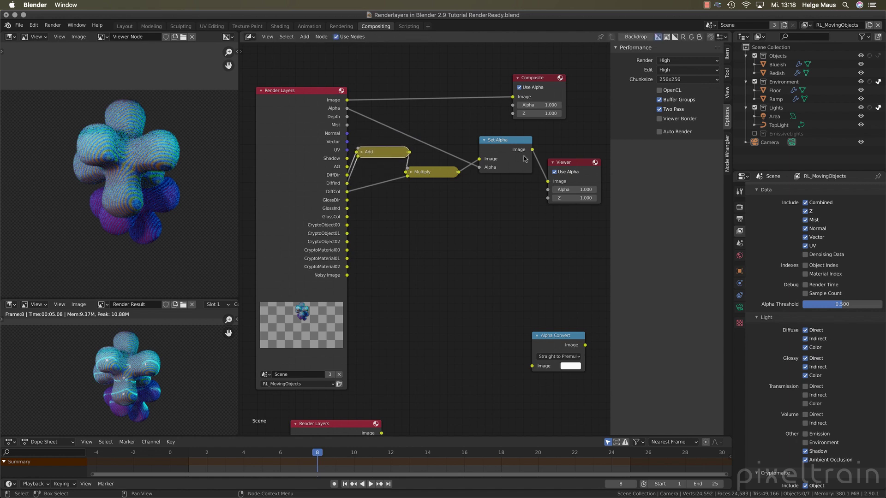
{"action": "left_click", "coordinate": [506, 143]}
{"action": "left_click_drag", "start_coordinate": [506, 143], "coordinate": [506, 145]}
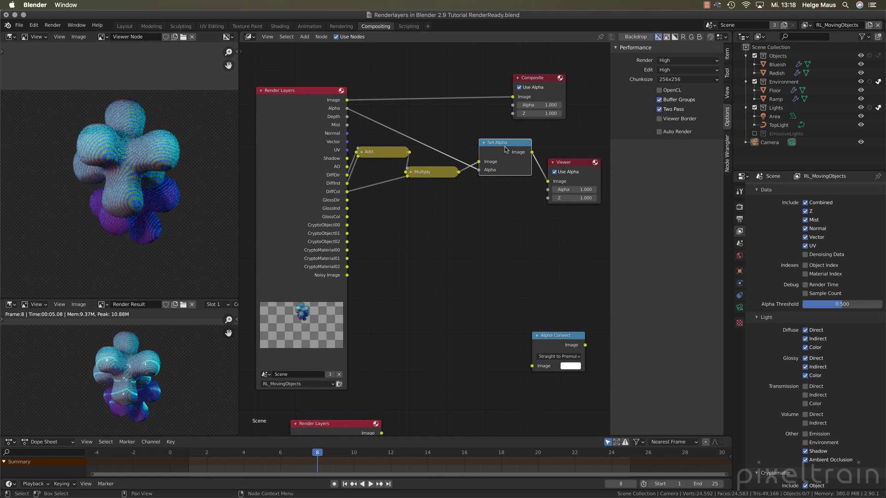
Step: Alternate the Viewer between the Render Layers Image output and the Set Alpha output to compare them, ending on Image
{"action": "left_click", "coordinate": [348, 102], "text": "ctrl+shift"}
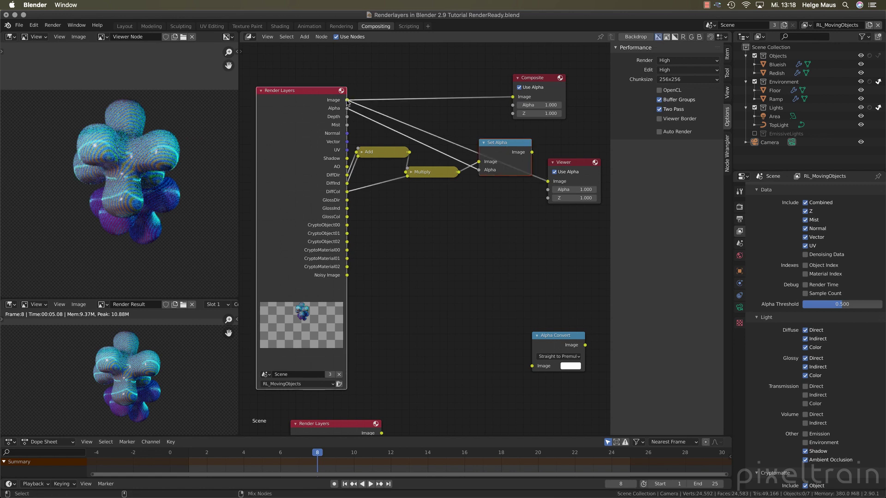
{"action": "left_click", "coordinate": [533, 156], "text": "ctrl+shift"}
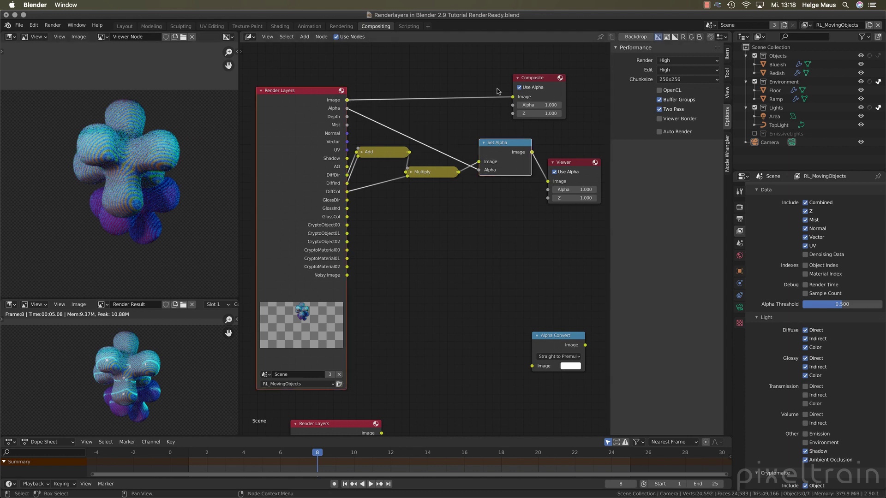
{"action": "left_click", "coordinate": [348, 103], "text": "ctrl+shift"}
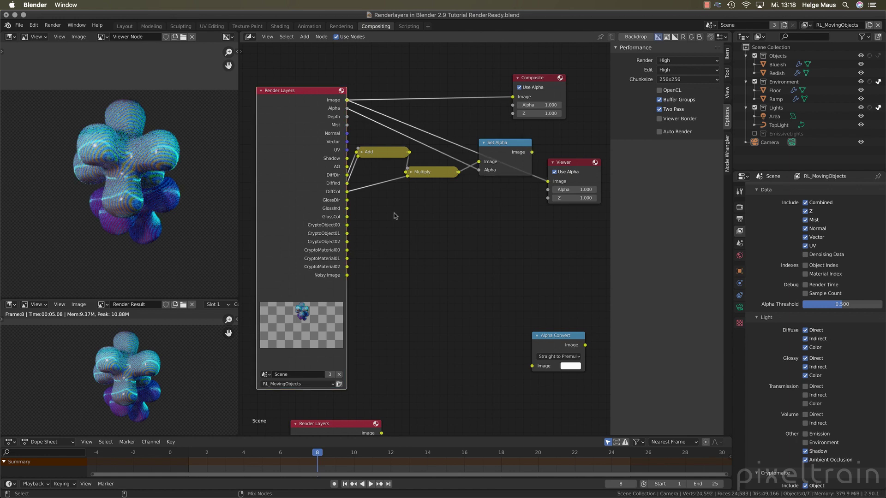
{"action": "left_click", "coordinate": [366, 208]}
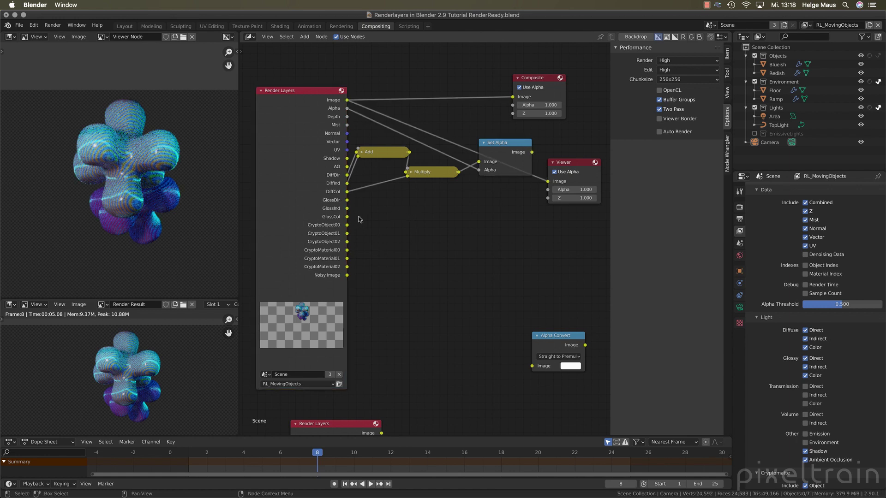
Step: Delete the unused Alpha Convert node below the Viewer
{"action": "scroll", "coordinate": [394, 217], "scroll_direction": "up", "scroll_amount": 1}
{"action": "middle_click_drag", "start_coordinate": [394, 215], "coordinate": [354, 203]}
{"action": "left_click", "coordinate": [545, 340]}
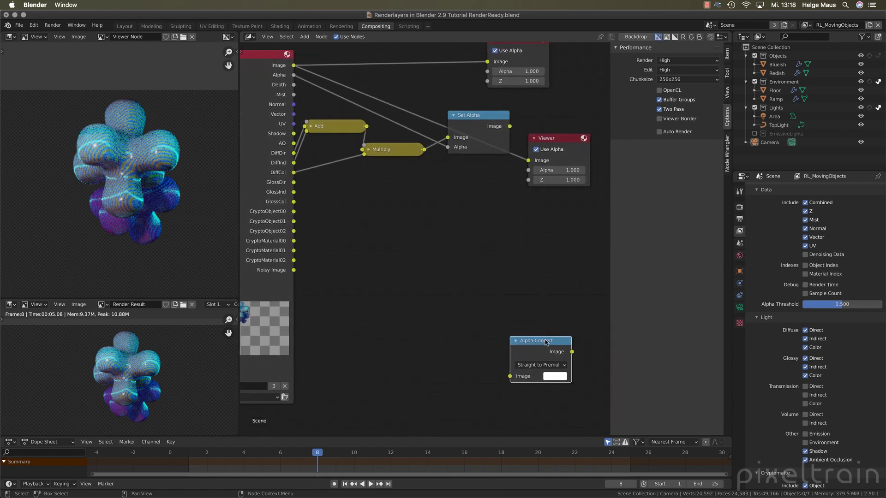
{"action": "key", "text": "x"}
{"action": "middle_click_drag", "start_coordinate": [430, 301], "coordinate": [493, 319]}
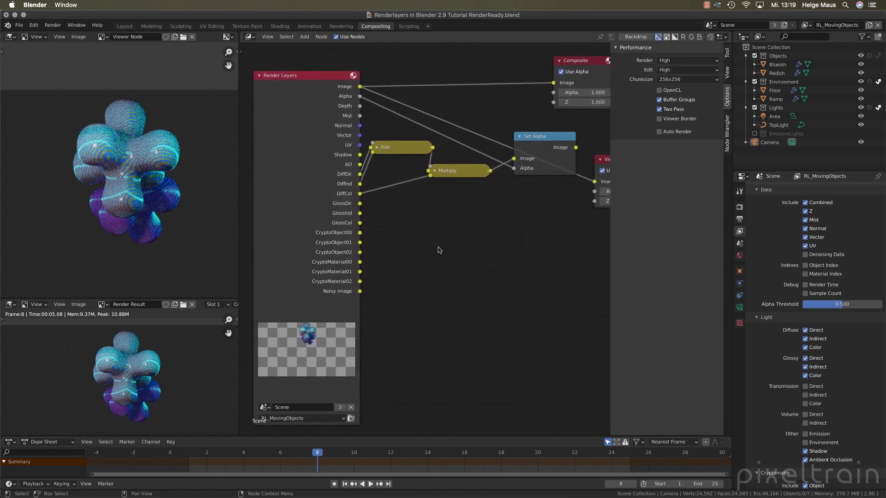
Step: Add a Mix node below Multiply, connect GlossDir and GlossInd to its Image inputs, and set its blending mode to Add
{"action": "key", "text": "q"}
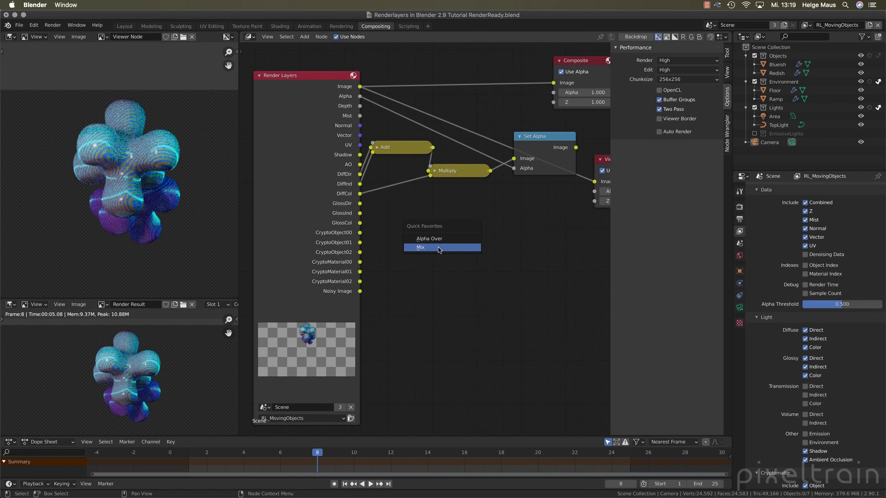
{"action": "left_click", "coordinate": [438, 247]}
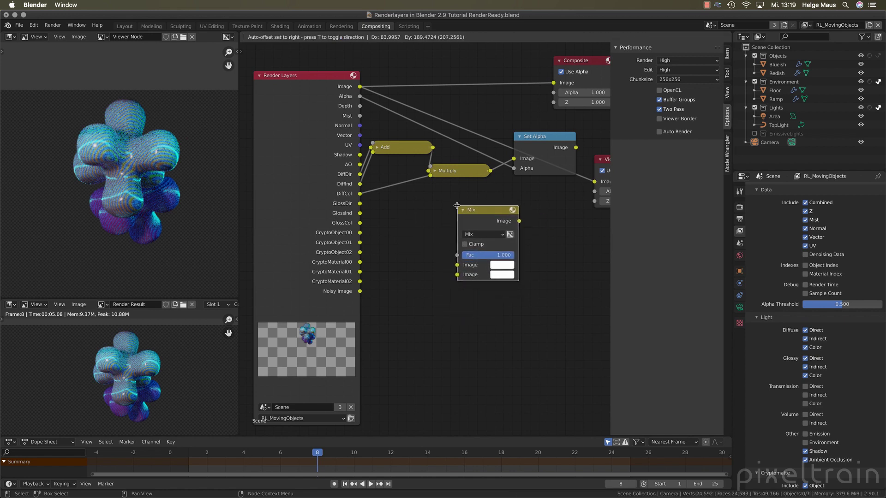
{"action": "left_click", "coordinate": [461, 211]}
{"action": "mouse_move", "coordinate": [360, 204]}
{"action": "left_mouse_down"}
{"action": "mouse_move", "coordinate": [457, 266]}
{"action": "mouse_move", "coordinate": [360, 213]}
{"action": "left_mouse_up"}
{"action": "left_click", "coordinate": [482, 235]}
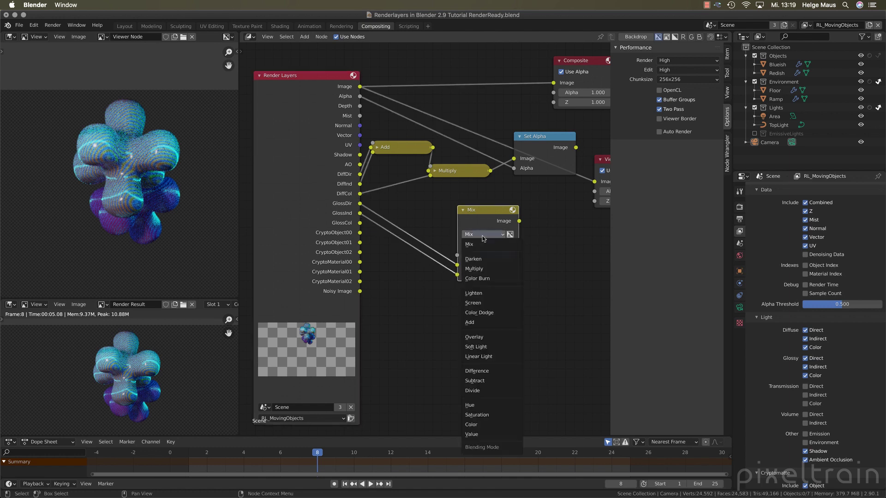
{"action": "left_click", "coordinate": [485, 322]}
Step: Show the glossy Add node in the Viewer, then collapse it and place it beside the GlossDir and GlossInd outputs
{"action": "left_click", "coordinate": [502, 215], "text": "ctrl+shift"}
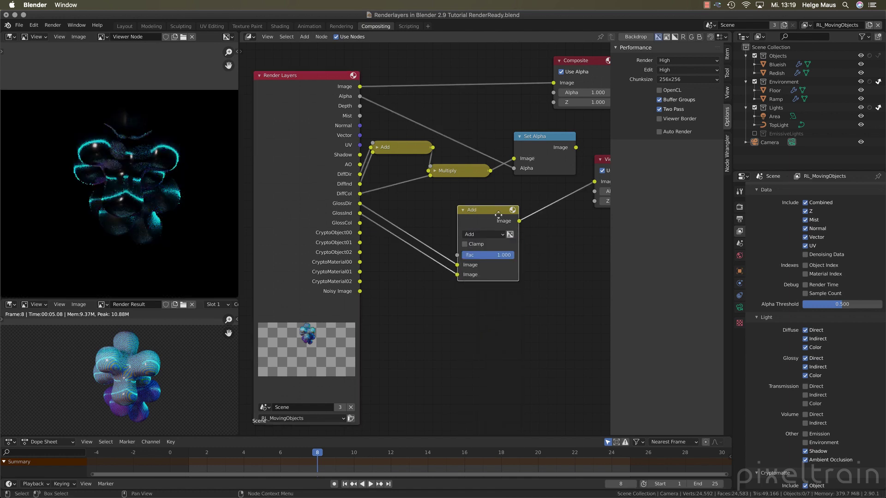
{"action": "left_click_drag", "start_coordinate": [501, 215], "coordinate": [415, 208]}
{"action": "key", "text": "h"}
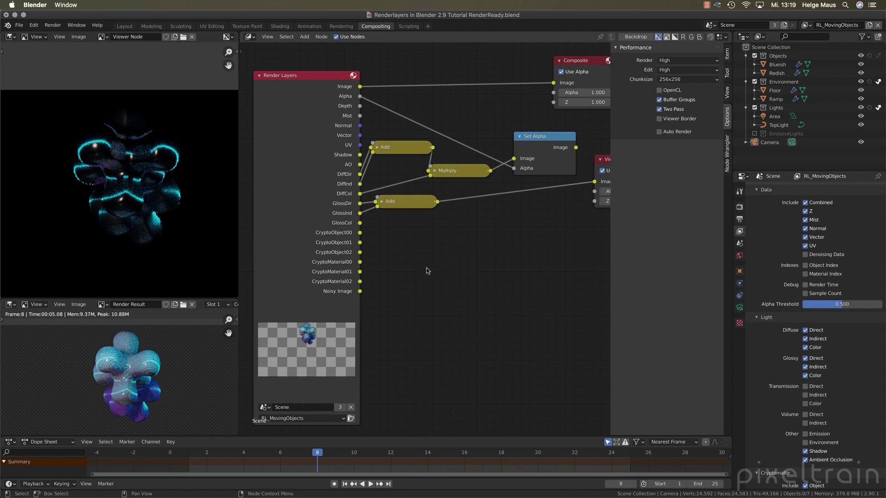
Step: Add another Mix node beside the glossy Add node, connect the Add result and GlossCol to it, and show it in the Viewer
{"action": "key", "text": "F3"}
{"action": "type", "text": "mix"}
{"action": "key", "text": "Return"}
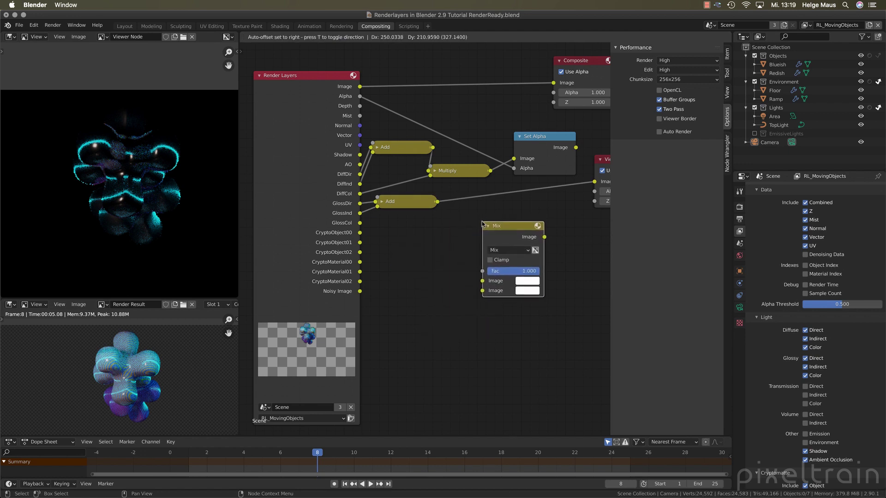
{"action": "left_click", "coordinate": [484, 204]}
{"action": "left_click_drag", "start_coordinate": [360, 223], "coordinate": [437, 202]}
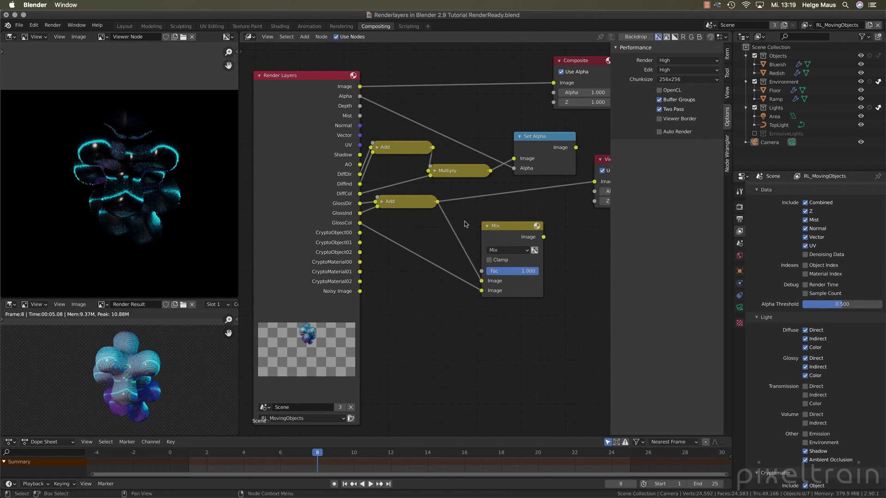
{"action": "left_click", "coordinate": [507, 227], "text": "ctrl+shift"}
{"action": "left_click_drag", "start_coordinate": [508, 227], "coordinate": [475, 201]}
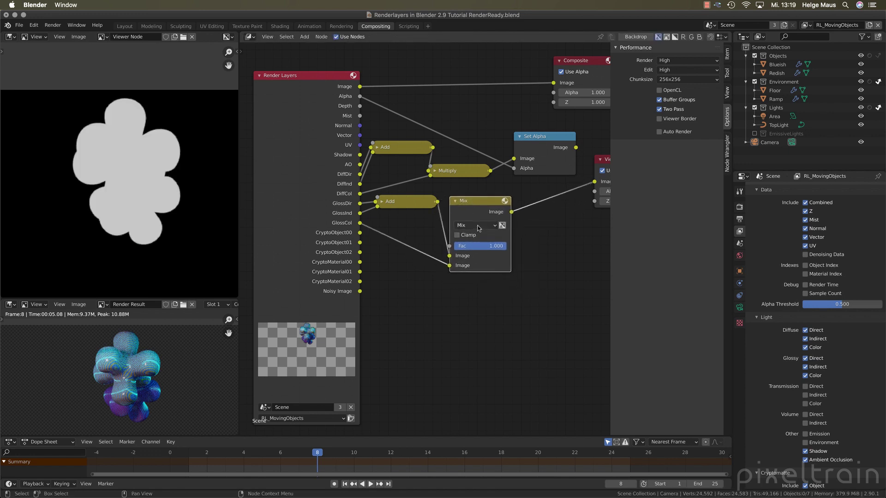
Step: Set the glossy Mix node's blending mode to Multiply, then collapse it and place it below the glossy Add node
{"action": "left_click", "coordinate": [478, 226]}
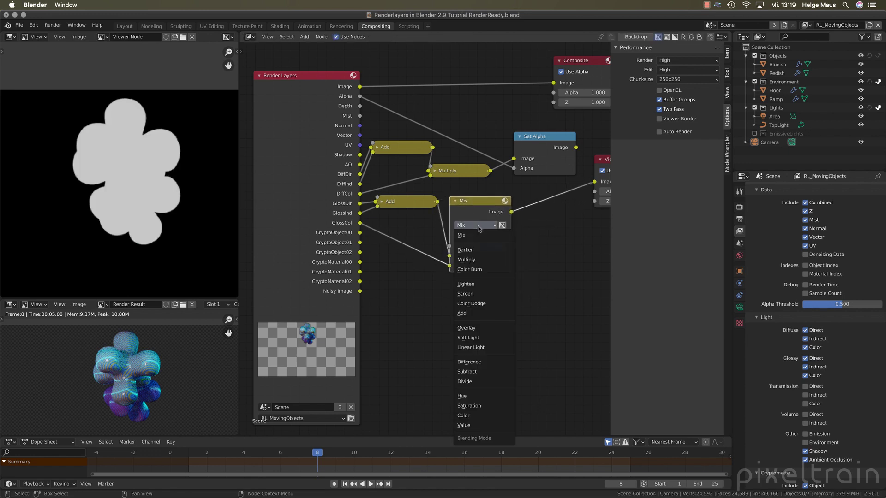
{"action": "left_click", "coordinate": [487, 260]}
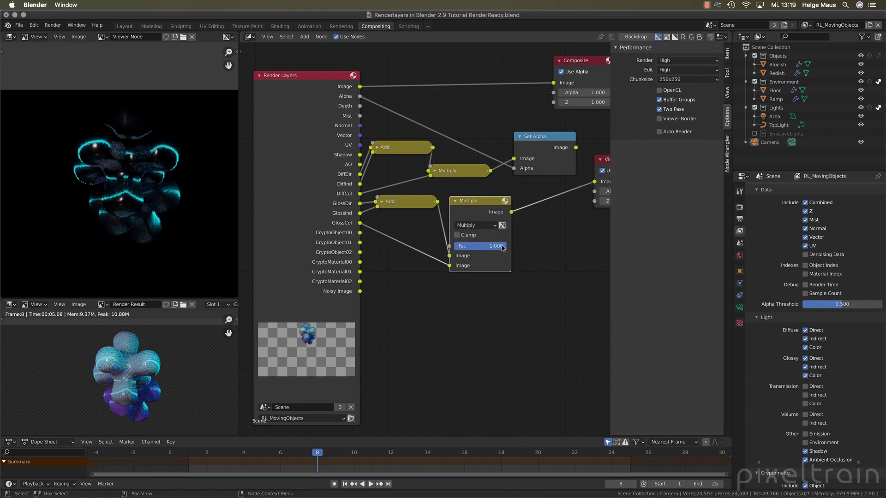
{"action": "left_click_drag", "start_coordinate": [483, 207], "coordinate": [470, 236]}
{"action": "key", "text": "h"}
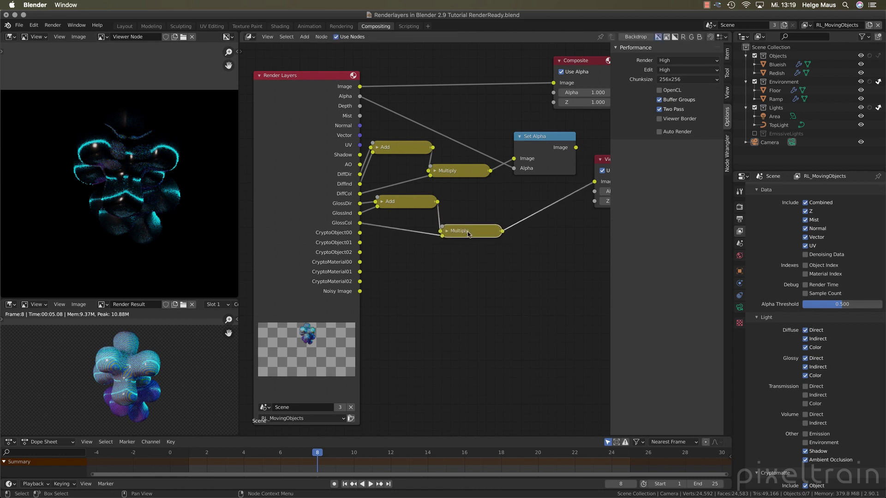
Step: Shift the glossy Add node slightly and compare its output with the glossy Multiply result in the Viewer
{"action": "left_click_drag", "start_coordinate": [412, 202], "coordinate": [409, 206]}
{"action": "left_click", "coordinate": [408, 209], "text": "ctrl+shift"}
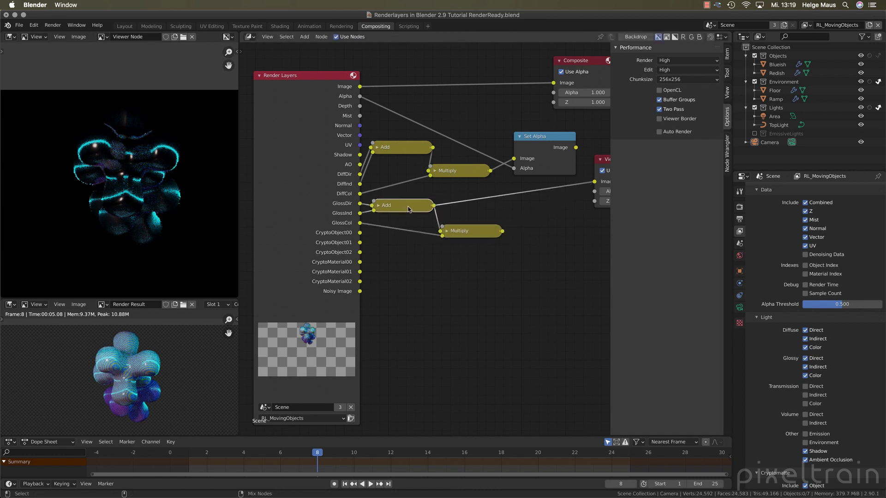
{"action": "left_click", "coordinate": [473, 232], "text": "ctrl+shift"}
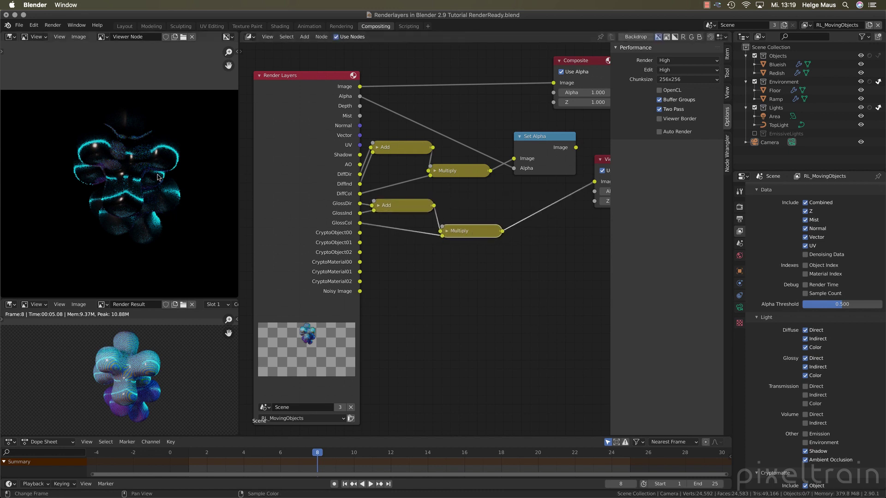
Step: Make room behind the Multiply nodes by moving the Viewer below them and Set Alpha farther along the chain
{"action": "middle_click_drag", "start_coordinate": [443, 278], "coordinate": [366, 297]}
{"action": "left_click_drag", "start_coordinate": [543, 180], "coordinate": [521, 270]}
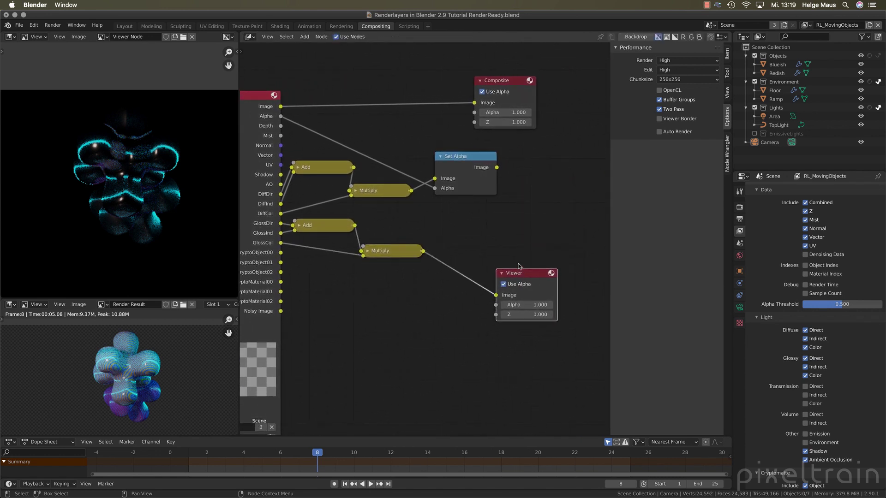
{"action": "left_click_drag", "start_coordinate": [474, 159], "coordinate": [583, 156]}
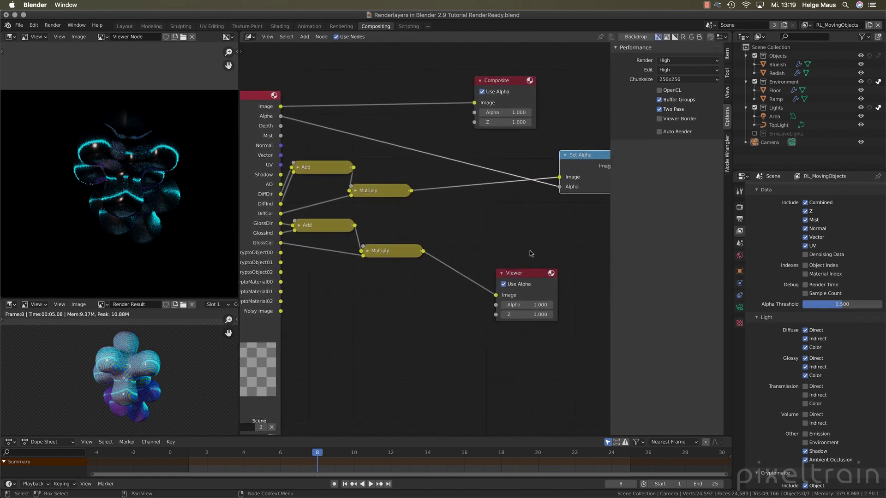
Step: Compare the diffuse Multiply and glossy Multiply results in the Viewer
{"action": "left_click", "coordinate": [398, 195], "text": "ctrl+shift"}
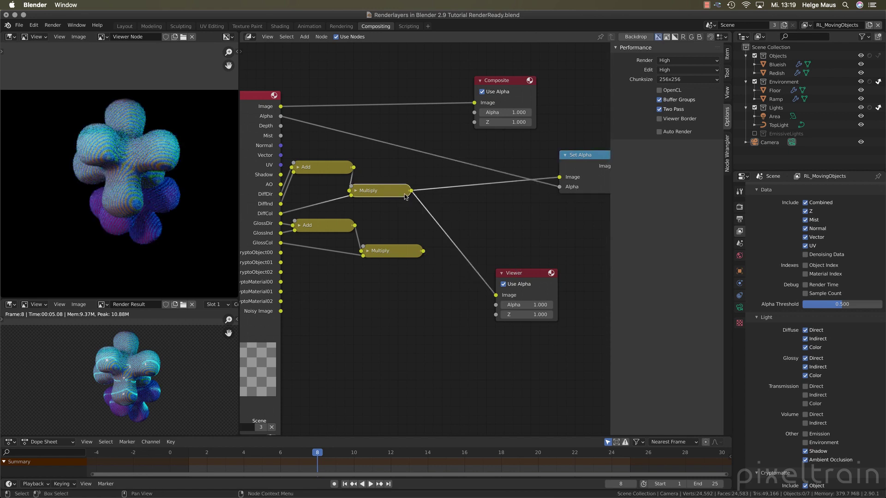
{"action": "left_click", "coordinate": [395, 251], "text": "ctrl+shift"}
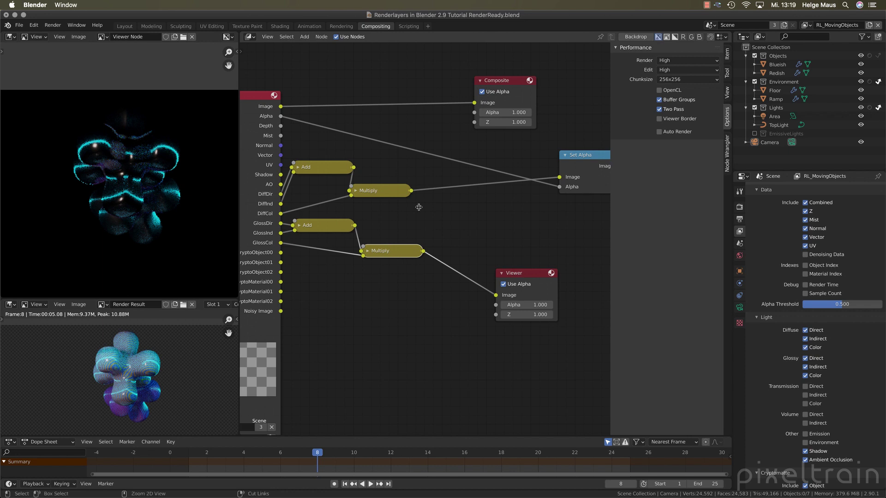
{"action": "left_click_drag", "start_coordinate": [404, 250], "coordinate": [397, 251]}
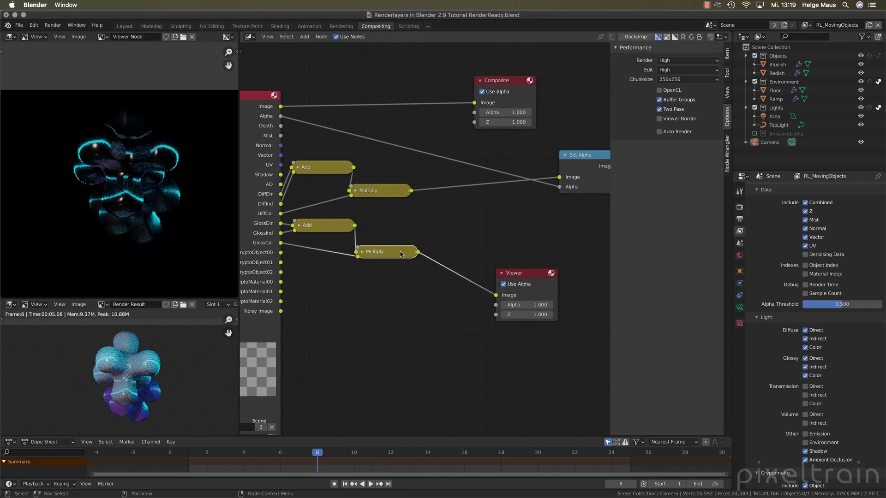
Step: Move Set Alpha and Composite farther along the chain and connect Set Alpha's Image output to Composite's Image input
{"action": "mouse_move", "coordinate": [580, 163]}
{"action": "left_mouse_down"}
{"action": "mouse_move", "coordinate": [556, 172]}
{"action": "mouse_move", "coordinate": [568, 157]}
{"action": "left_mouse_up"}
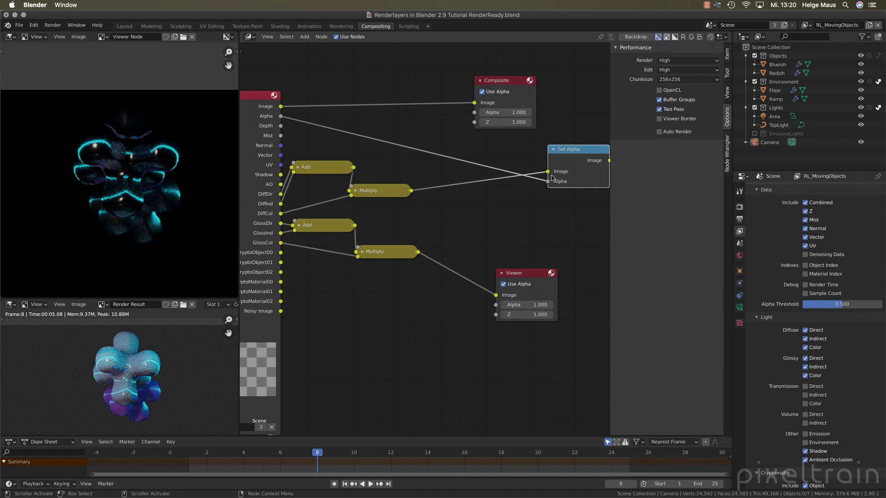
{"action": "middle_click_drag", "start_coordinate": [548, 206], "coordinate": [396, 210]}
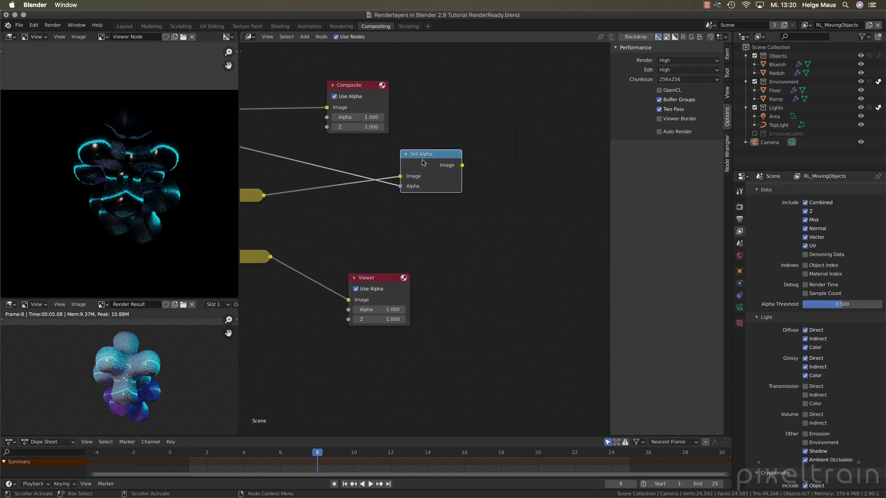
{"action": "left_click_drag", "start_coordinate": [427, 162], "coordinate": [522, 169]}
{"action": "left_click_drag", "start_coordinate": [351, 86], "coordinate": [581, 95]}
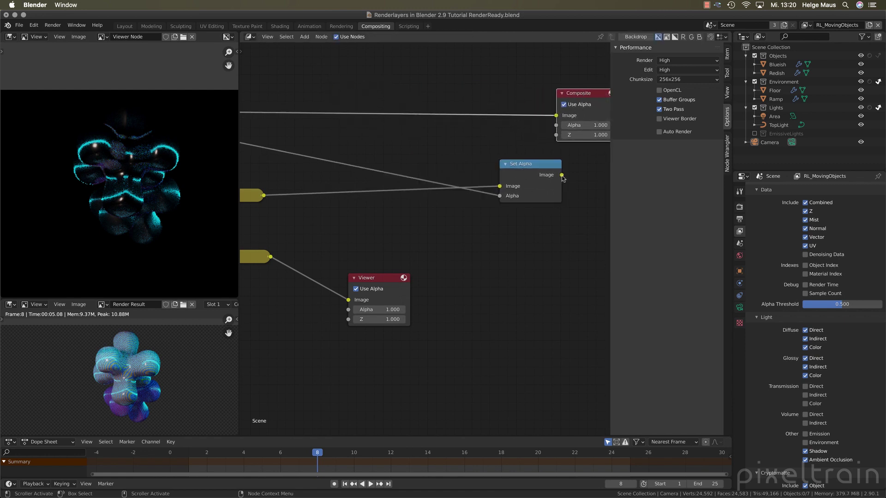
{"action": "left_click_drag", "start_coordinate": [562, 175], "coordinate": [557, 116]}
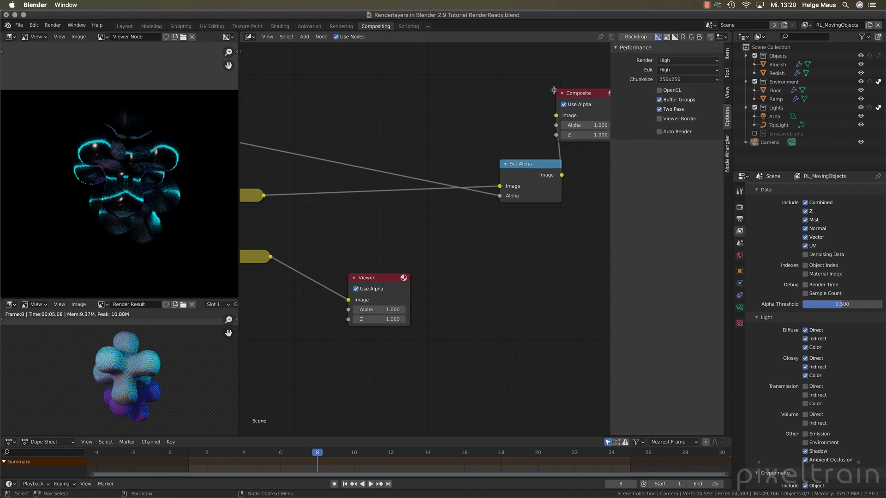
Step: Move the Viewer aside and add a Mix node after the diffuse and glossy Multiply nodes
{"action": "middle_click_drag", "start_coordinate": [362, 259], "coordinate": [505, 251]}
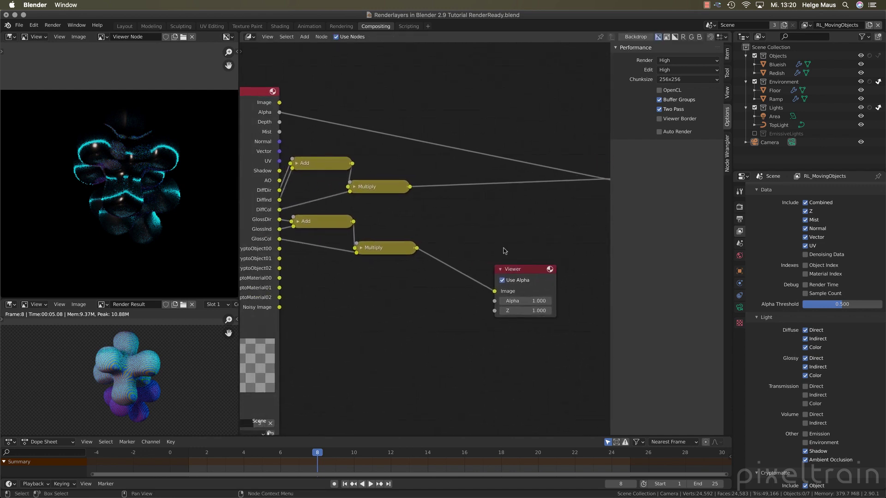
{"action": "left_click_drag", "start_coordinate": [517, 268], "coordinate": [548, 273]}
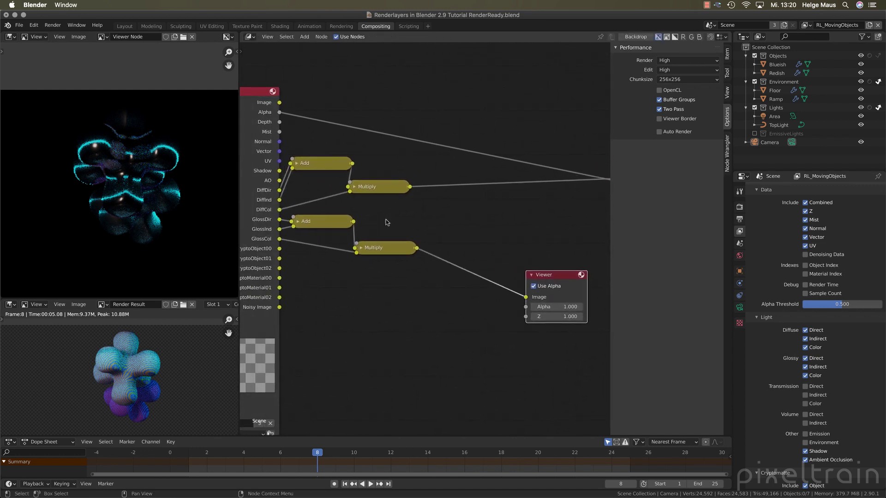
{"action": "left_click", "coordinate": [455, 221]}
{"action": "key", "text": "q"}
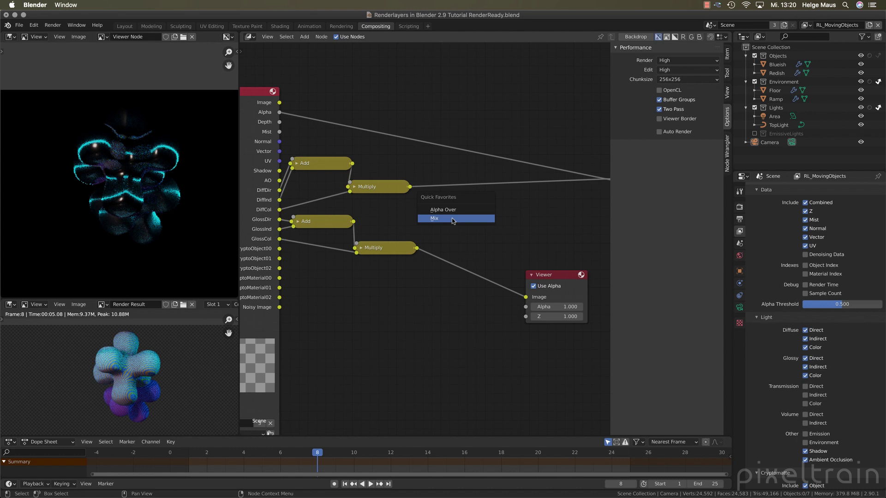
{"action": "left_click", "coordinate": [453, 219]}
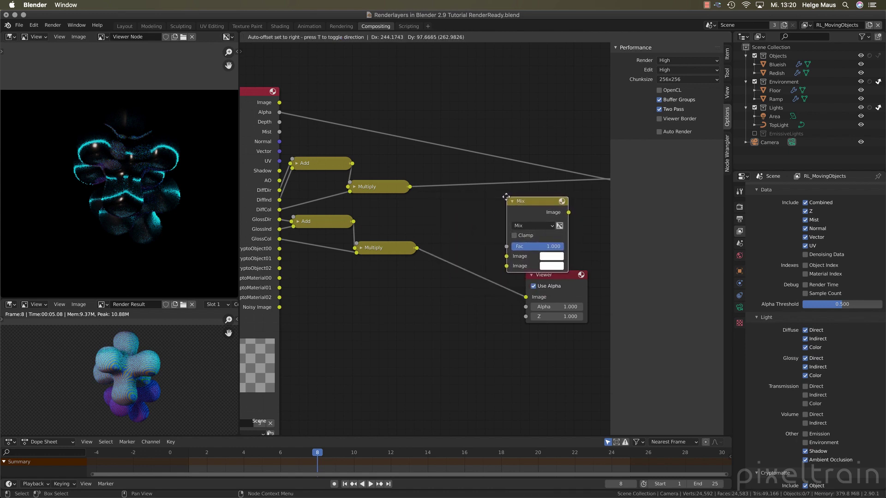
{"action": "left_click", "coordinate": [503, 193]}
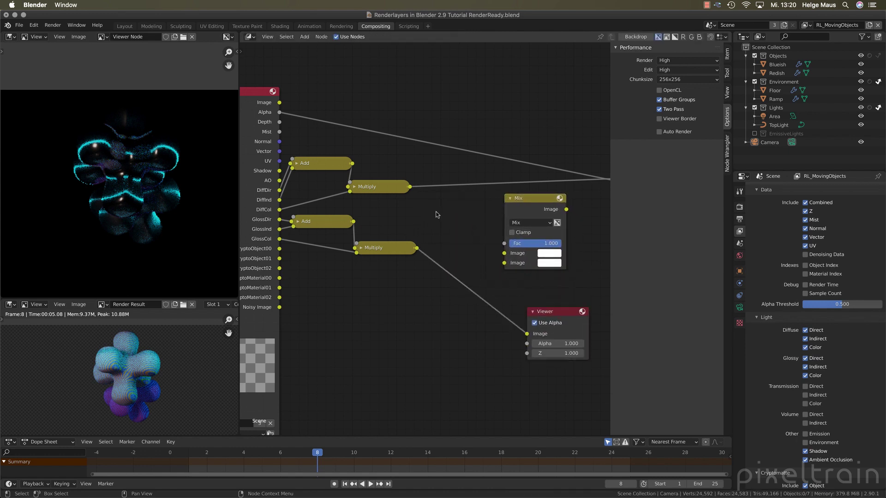
Step: Connect the diffuse Multiply and glossy Multiply to the new Mix node's Image inputs, previewing both results in the Viewer
{"action": "left_click_drag", "start_coordinate": [411, 189], "coordinate": [504, 253]}
{"action": "left_click", "coordinate": [394, 188], "text": "ctrl+shift"}
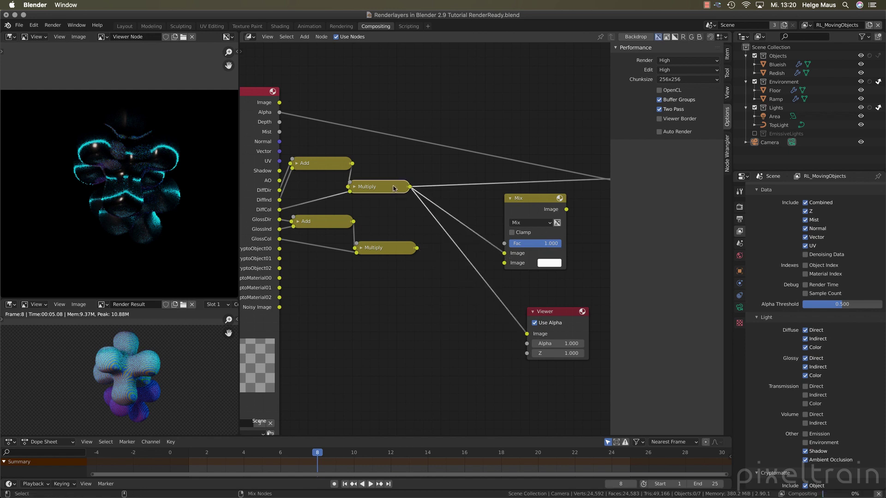
{"action": "left_click", "coordinate": [395, 251], "text": "ctrl+shift"}
{"action": "left_click_drag", "start_coordinate": [417, 249], "coordinate": [504, 263]}
{"action": "left_click_drag", "start_coordinate": [529, 205], "coordinate": [515, 213]}
{"action": "left_click", "coordinate": [394, 191], "text": "ctrl+shift"}
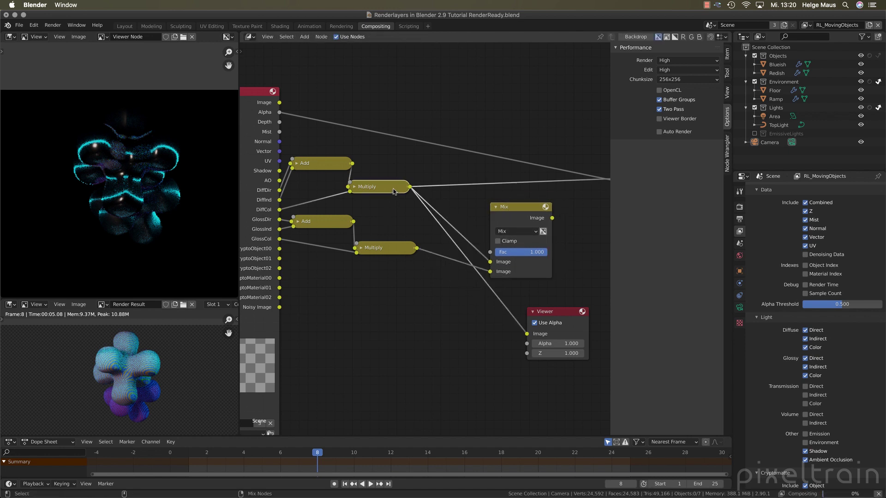
{"action": "left_click", "coordinate": [394, 249], "text": "ctrl+shift"}
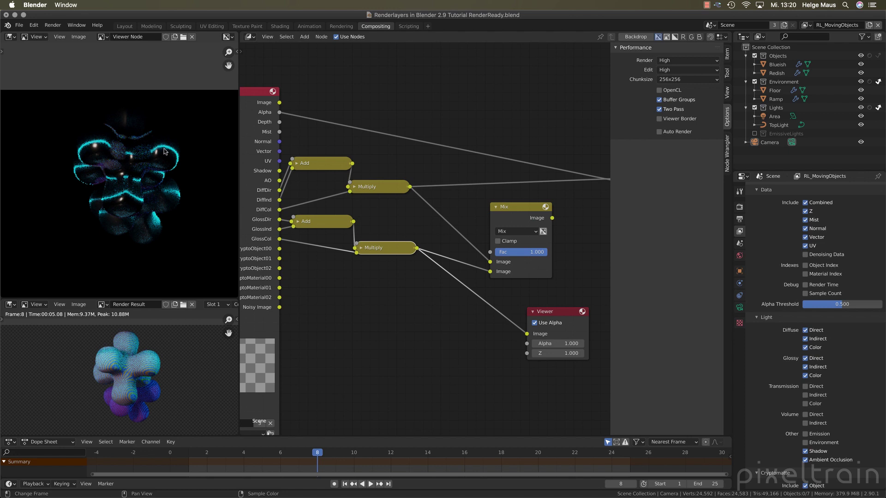
Step: Set the combining Mix node's blending mode to Add, move it closer to the Multiply nodes, and show it in the Viewer
{"action": "left_click", "coordinate": [515, 231]}
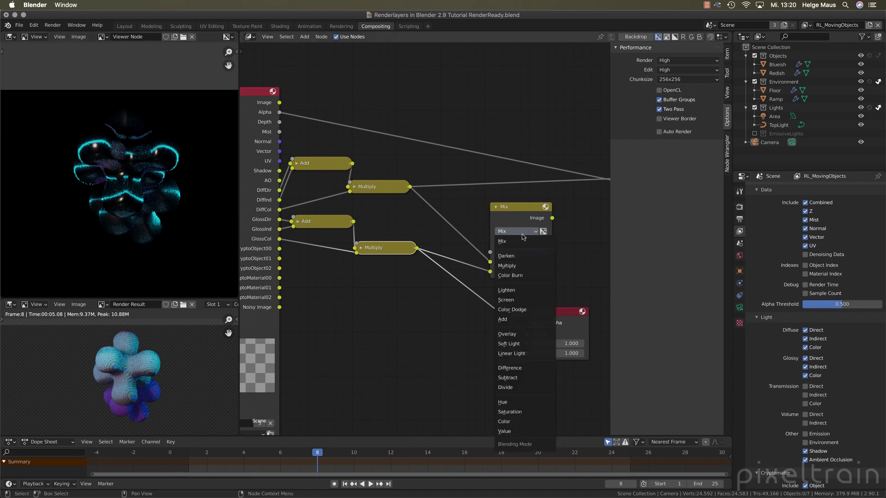
{"action": "left_click", "coordinate": [513, 320]}
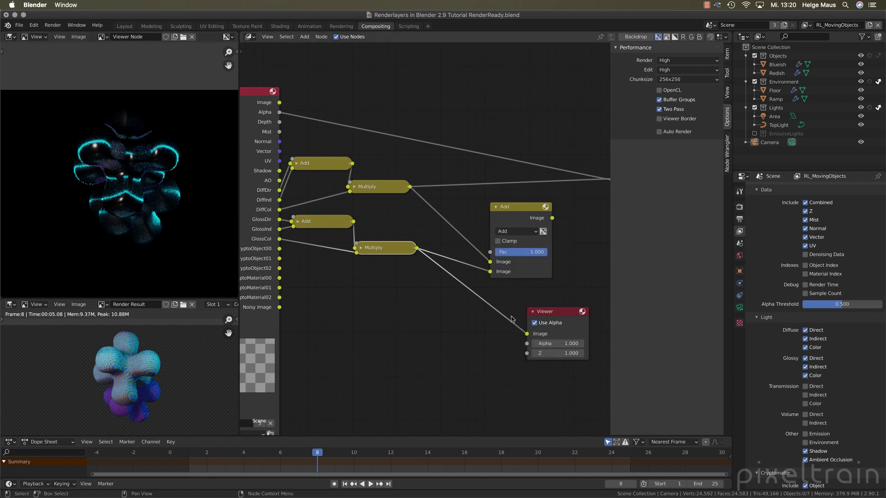
{"action": "left_click_drag", "start_coordinate": [528, 213], "coordinate": [484, 214]}
{"action": "middle_click_drag", "start_coordinate": [548, 263], "coordinate": [469, 311]}
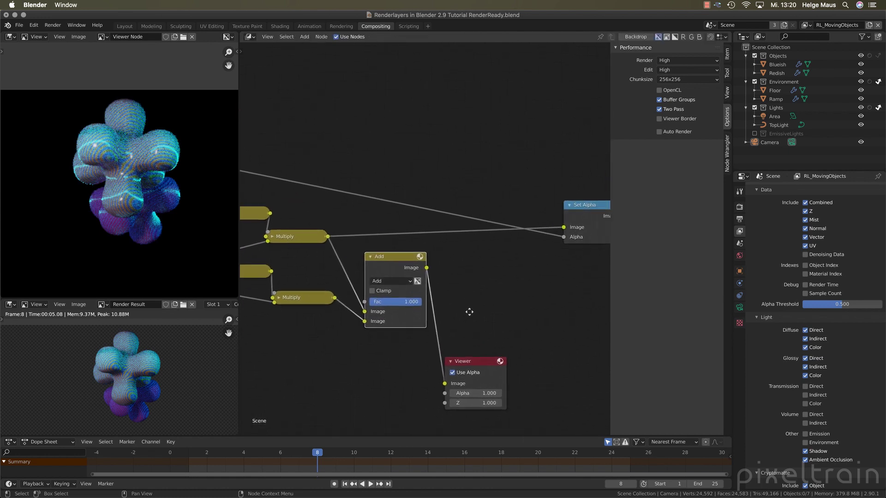
Step: Connect the combined Add result to Set Alpha's Image input and show Set Alpha in the Viewer, moved beyond it
{"action": "left_click_drag", "start_coordinate": [424, 264], "coordinate": [504, 207]}
{"action": "left_click", "coordinate": [505, 207], "text": "ctrl+shift"}
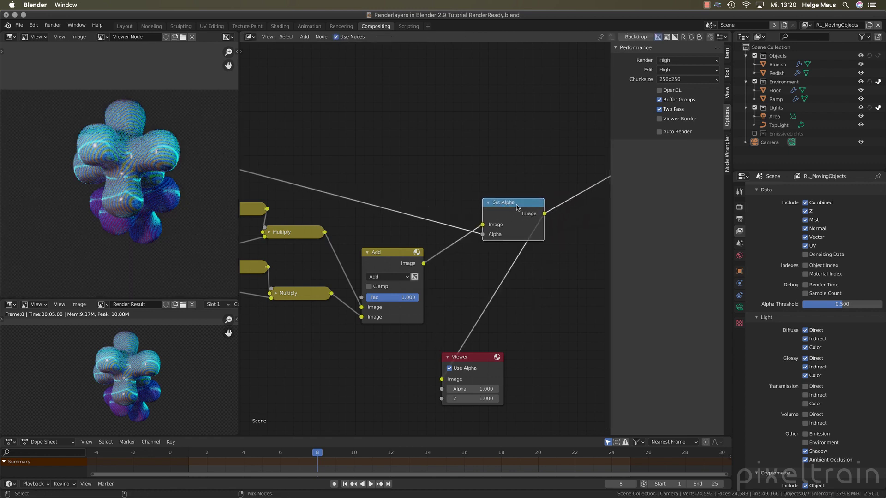
{"action": "scroll", "coordinate": [138, 128], "scroll_direction": "down", "scroll_amount": 2}
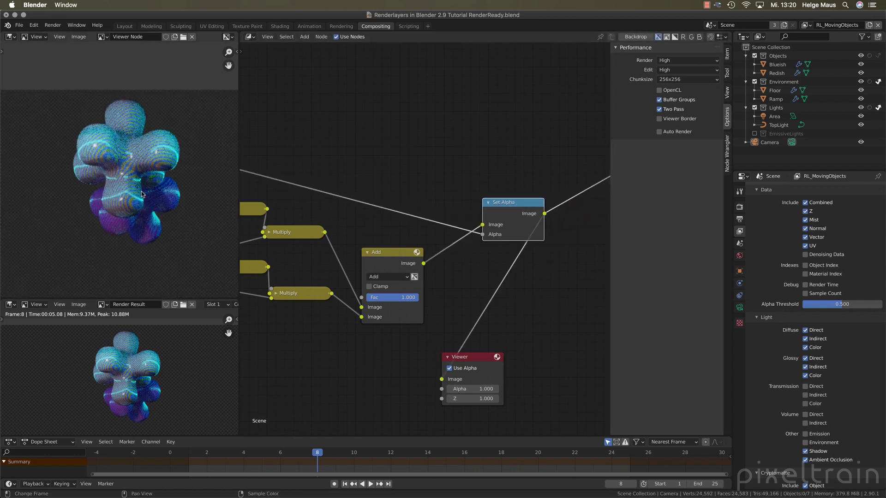
{"action": "left_click_drag", "start_coordinate": [467, 356], "coordinate": [598, 312]}
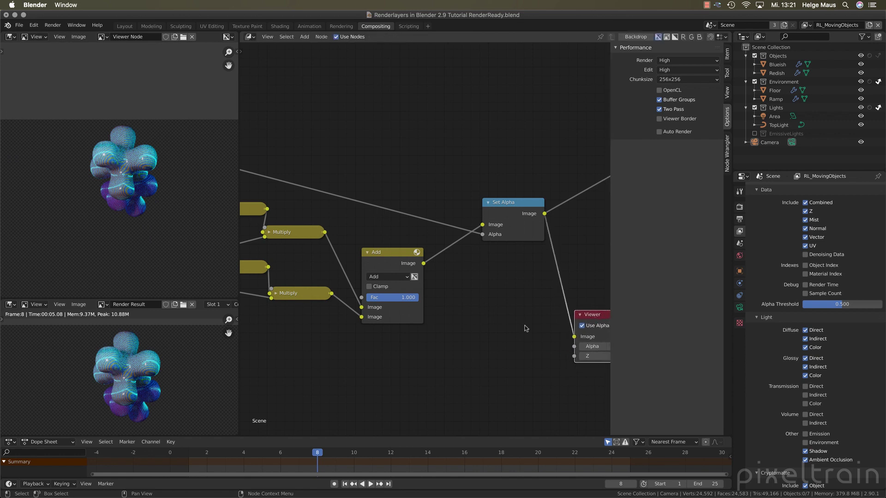
Step: Collapse the combining Add node and tidy the diffuse and glossy Add and Multiply nodes into evenly spaced columns
{"action": "scroll", "coordinate": [487, 320], "scroll_direction": "left", "scroll_amount": 5}
{"action": "key", "text": "h"}
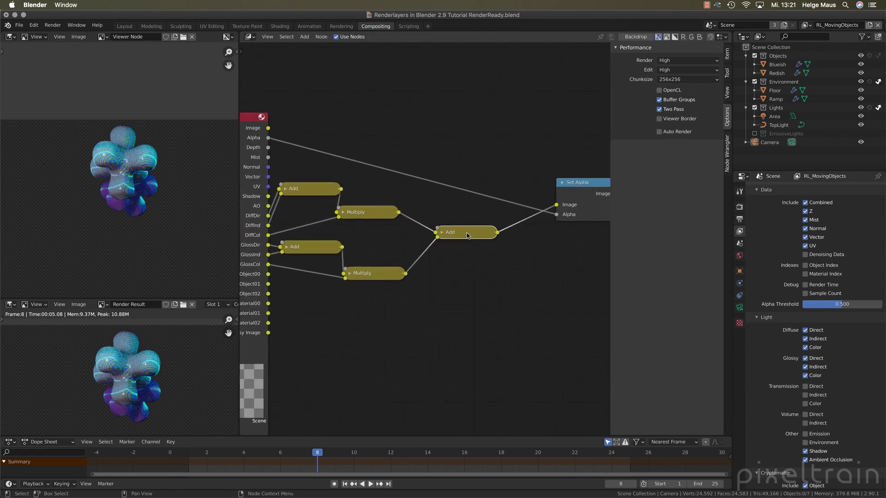
{"action": "middle_click_drag", "start_coordinate": [436, 296], "coordinate": [472, 287]}
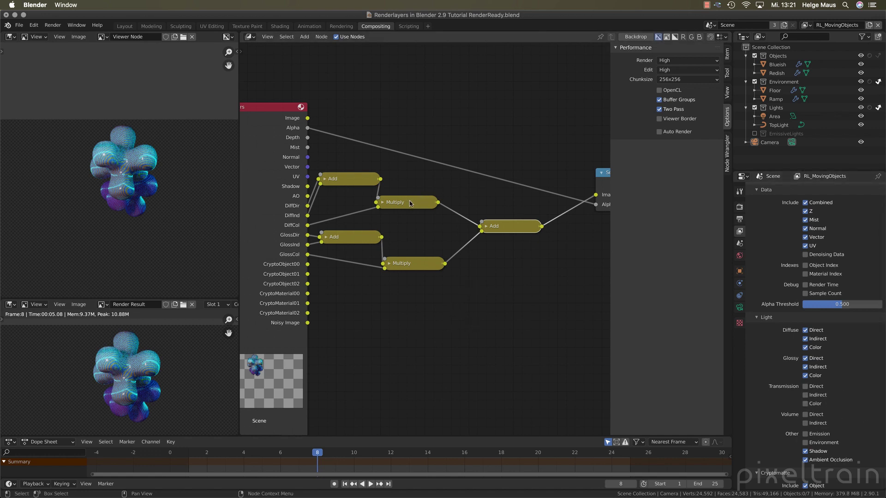
{"action": "left_click_drag", "start_coordinate": [409, 203], "coordinate": [428, 199]}
{"action": "left_click_drag", "start_coordinate": [411, 263], "coordinate": [422, 263]}
{"action": "left_click", "coordinate": [355, 241]}
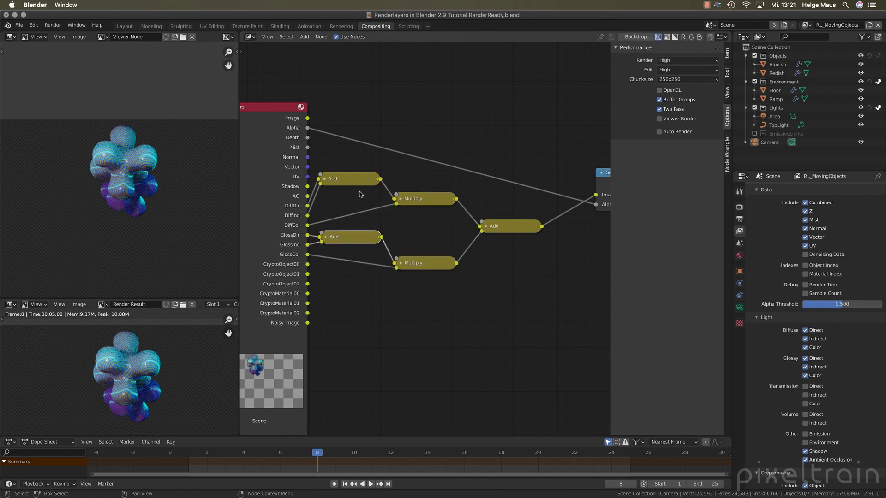
{"action": "left_click_drag", "start_coordinate": [358, 183], "coordinate": [358, 187]}
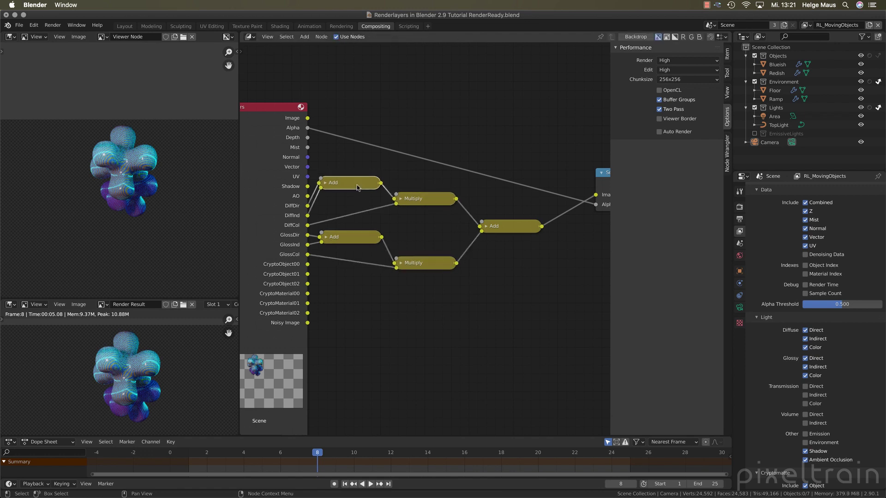
{"action": "left_click", "coordinate": [97, 26]}
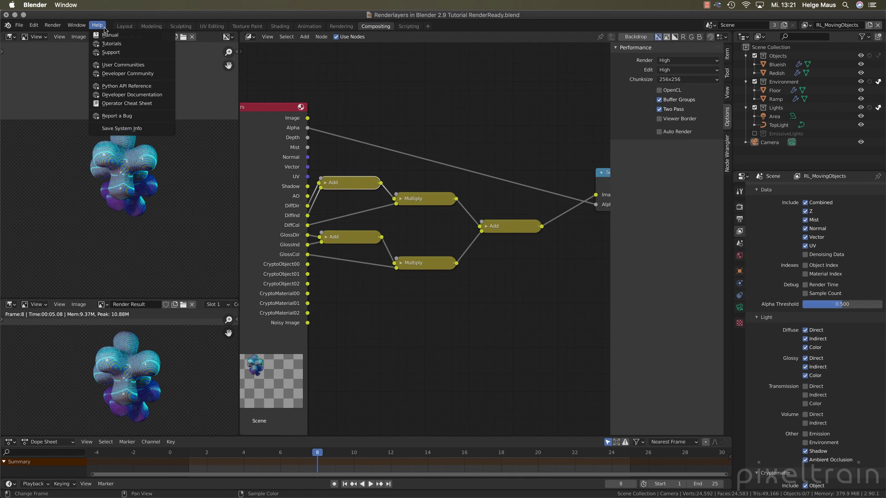
{"action": "left_click", "coordinate": [456, 113]}
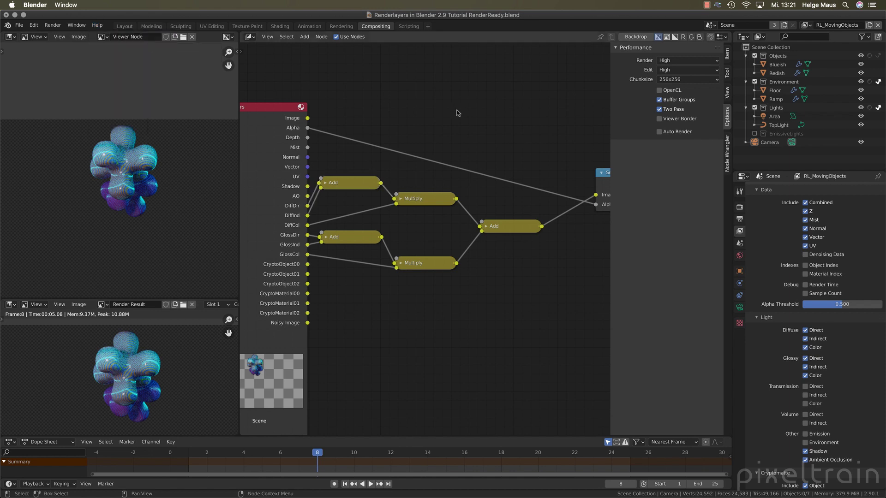
{"action": "left_click_drag", "start_coordinate": [519, 226], "coordinate": [511, 229]}
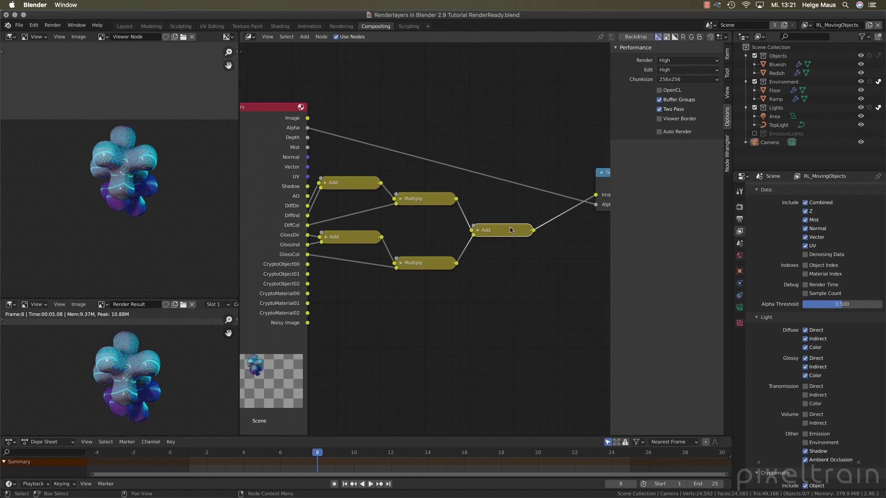
Step: Compare the Render Layers Image pass with the combining Add result in the Viewer, moving the Set Alpha node higher
{"action": "left_click", "coordinate": [309, 120], "text": "ctrl+shift"}
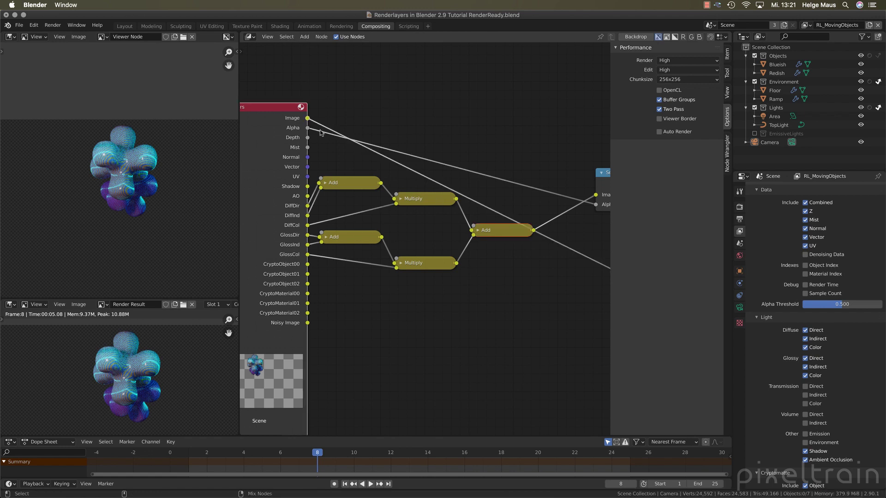
{"action": "left_click", "coordinate": [508, 236], "text": "ctrl+shift"}
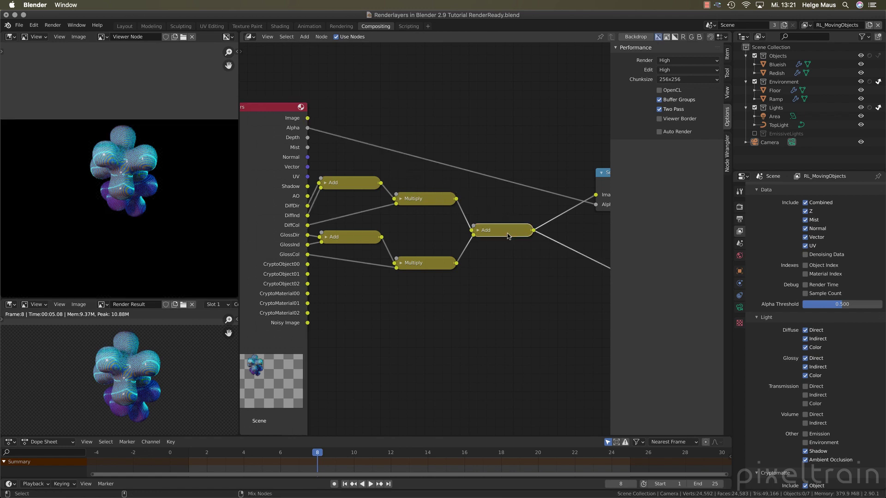
{"action": "scroll", "coordinate": [506, 258], "scroll_direction": "right", "scroll_amount": 3}
{"action": "left_click_drag", "start_coordinate": [587, 170], "coordinate": [571, 137]}
{"action": "left_click", "coordinate": [278, 119], "text": "ctrl+shift"}
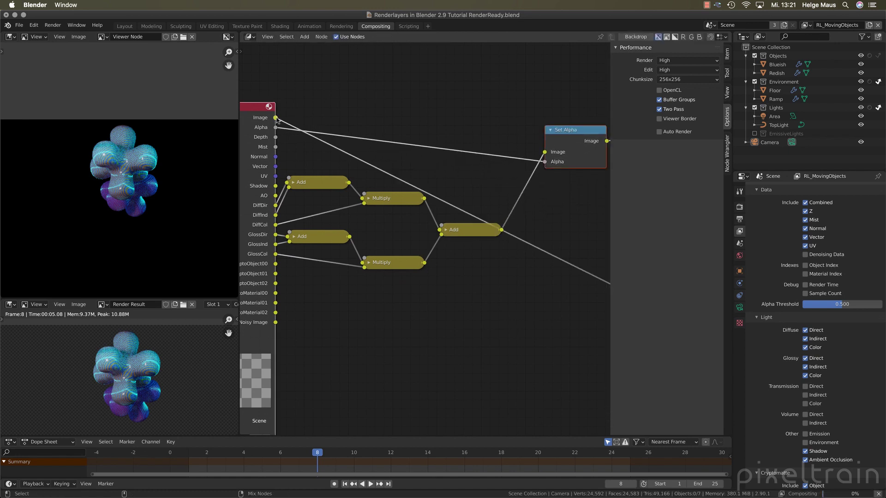
{"action": "left_click", "coordinate": [466, 234], "text": "ctrl+shift"}
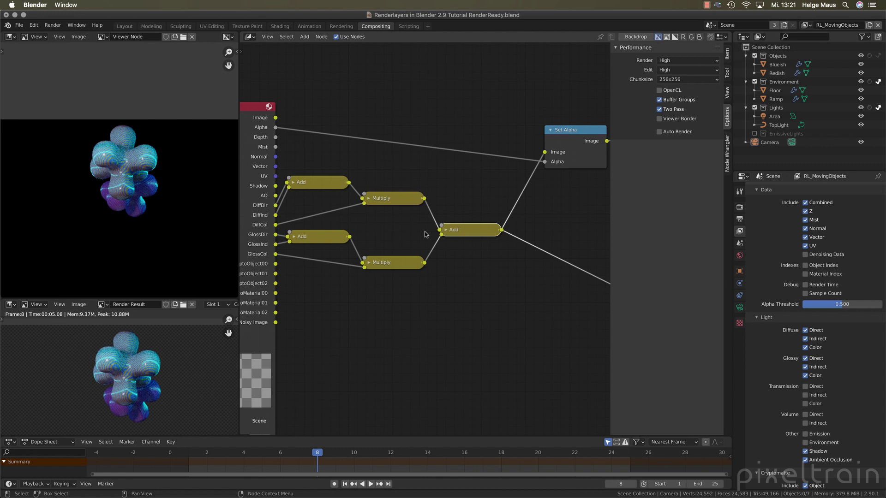
{"action": "scroll", "coordinate": [166, 180], "scroll_direction": "up", "scroll_amount": 4}
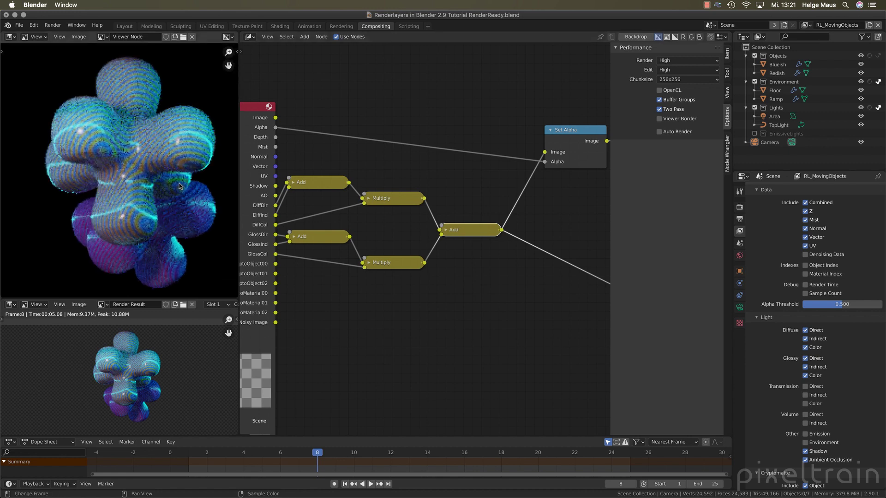
{"action": "scroll", "coordinate": [164, 205], "scroll_direction": "down", "scroll_amount": 2}
{"action": "scroll", "coordinate": [163, 201], "scroll_direction": "down", "scroll_amount": 1}
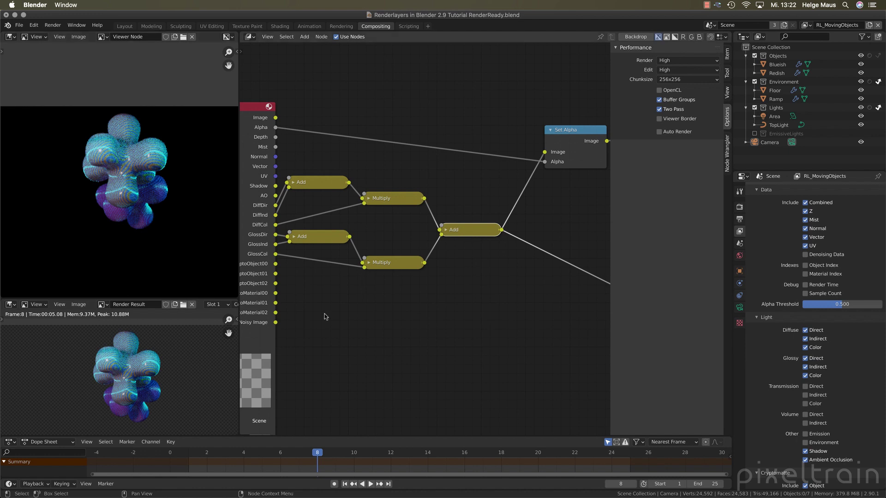
Step: Add a Color Balance node below the Multiply nodes, feed it the Render Layers Image output, and show it in the Viewer
{"action": "middle_click_drag", "start_coordinate": [346, 338], "coordinate": [372, 335]}
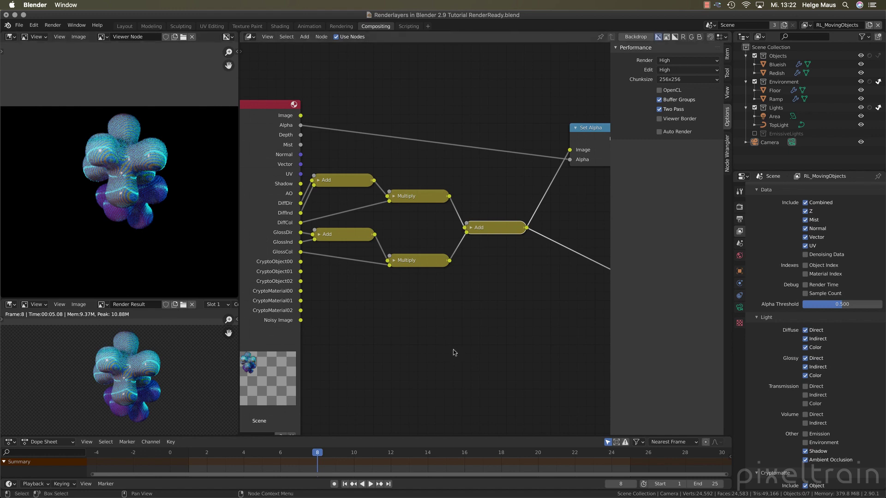
{"action": "key", "text": "shift+a"}
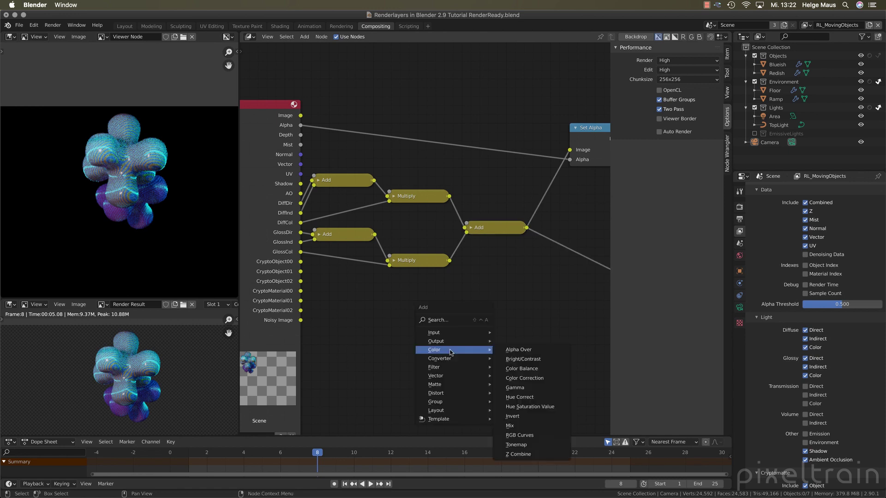
{"action": "left_click", "coordinate": [550, 368]}
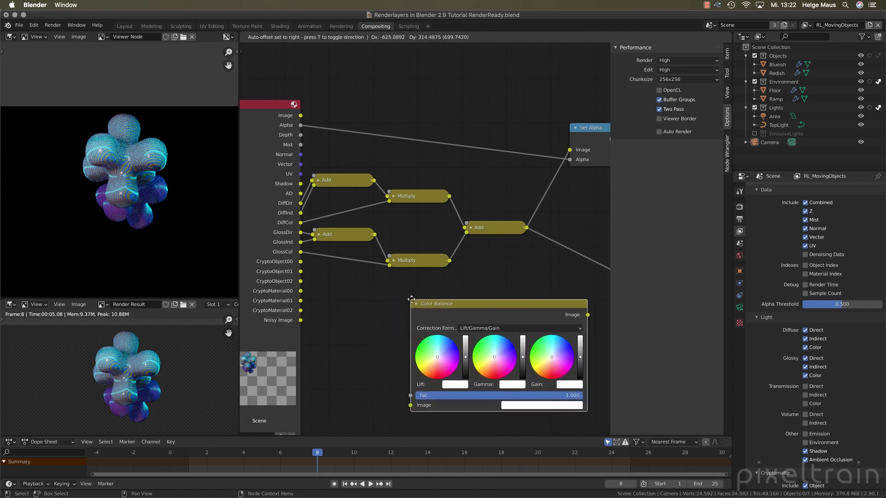
{"action": "left_click", "coordinate": [413, 300]}
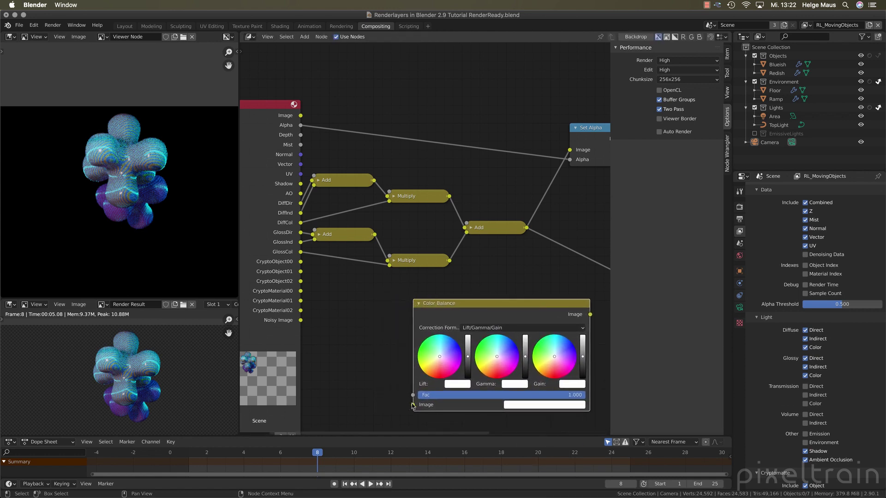
{"action": "left_click_drag", "start_coordinate": [413, 405], "coordinate": [301, 116]}
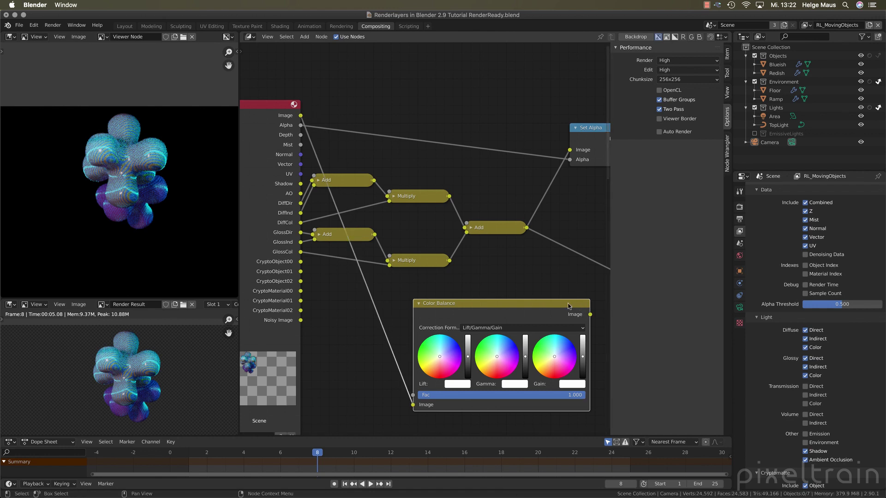
{"action": "left_click", "coordinate": [558, 337], "text": "ctrl+shift"}
{"action": "scroll", "coordinate": [445, 340], "scroll_direction": "down", "scroll_amount": 1}
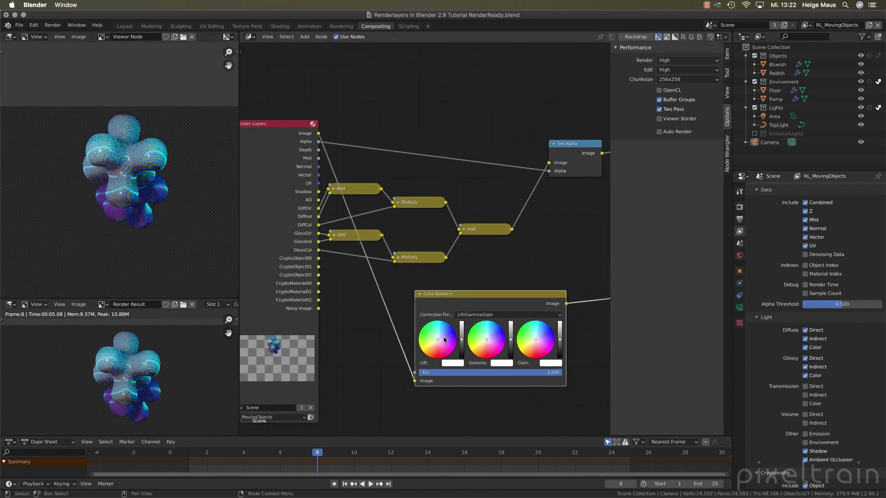
Step: Shift the Color Balance Gamma color slightly toward a warm tone and raise its brightness a little
{"action": "left_click_drag", "start_coordinate": [491, 343], "coordinate": [484, 347]}
{"action": "scroll", "coordinate": [498, 296], "scroll_direction": "right", "scroll_amount": 6}
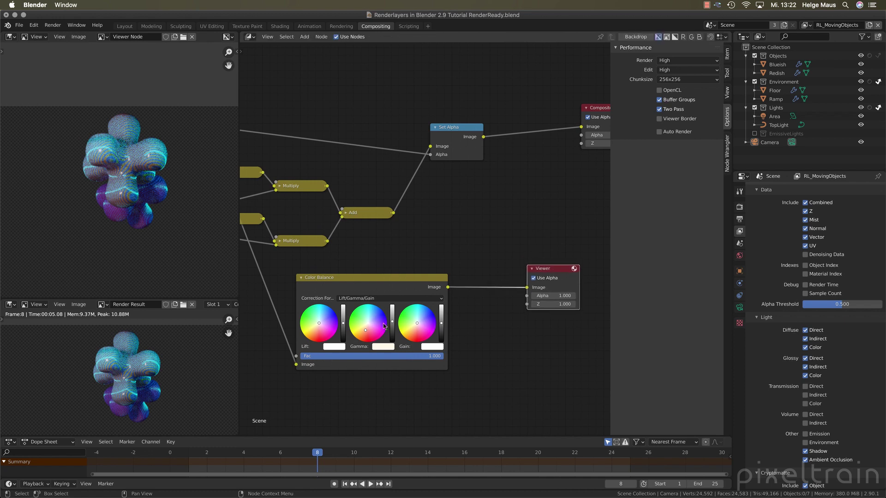
{"action": "left_click_drag", "start_coordinate": [392, 322], "coordinate": [392, 319]}
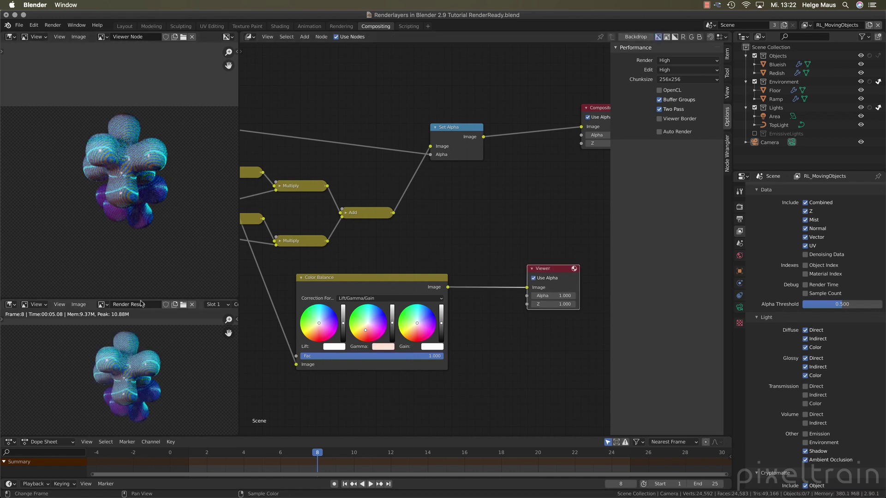
Step: Merge the Render Result area into the Viewer image area and push the Color Balance Gamma color to pinkish magenta
{"action": "left_click_drag", "start_coordinate": [237, 297], "coordinate": [175, 360]}
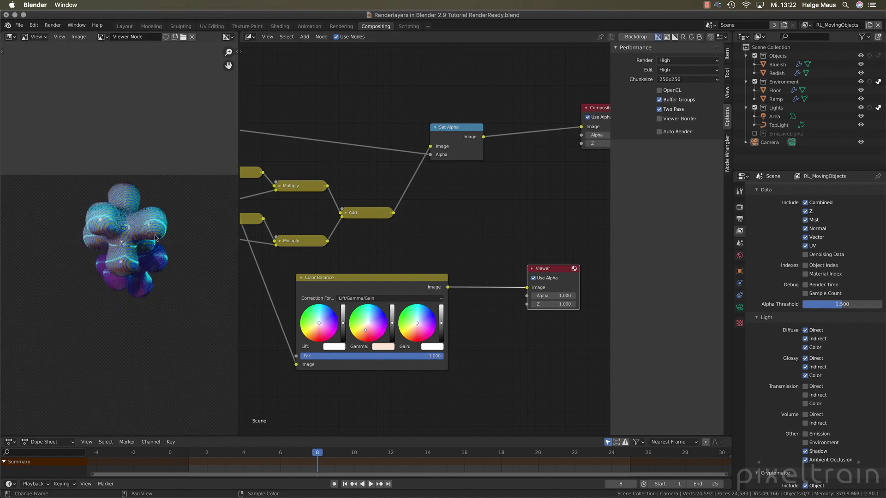
{"action": "scroll", "coordinate": [103, 261], "scroll_direction": "up", "scroll_amount": 3}
{"action": "left_click_drag", "start_coordinate": [365, 330], "coordinate": [378, 338]}
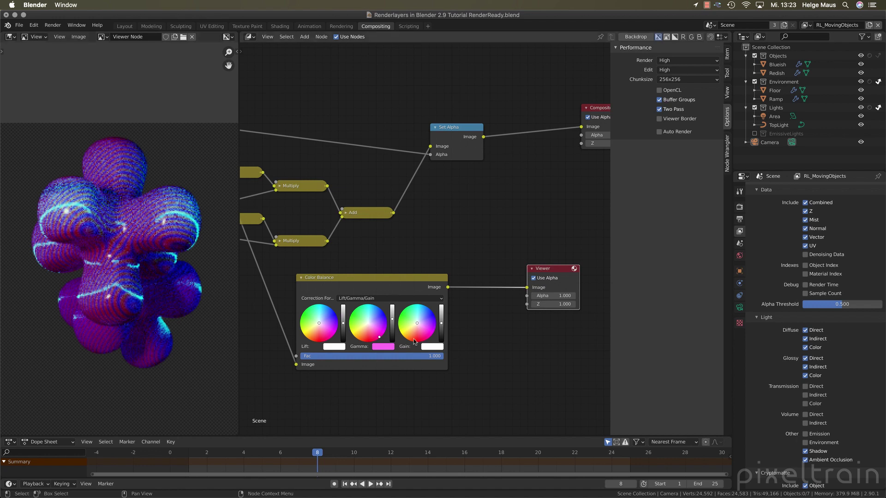
Step: Move the Viewer and Color Balance nodes farther away from the Add and Multiply chain
{"action": "scroll", "coordinate": [521, 243], "scroll_direction": "down", "scroll_amount": 2}
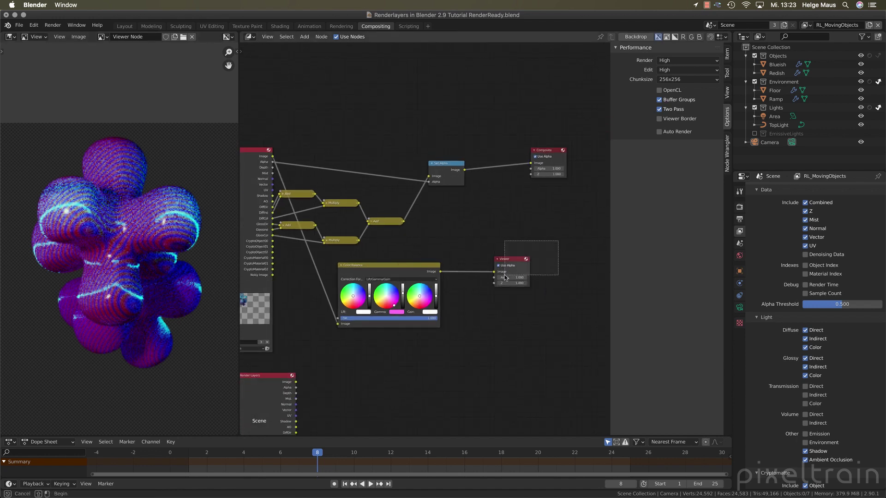
{"action": "left_click_drag", "start_coordinate": [400, 266], "coordinate": [530, 266]}
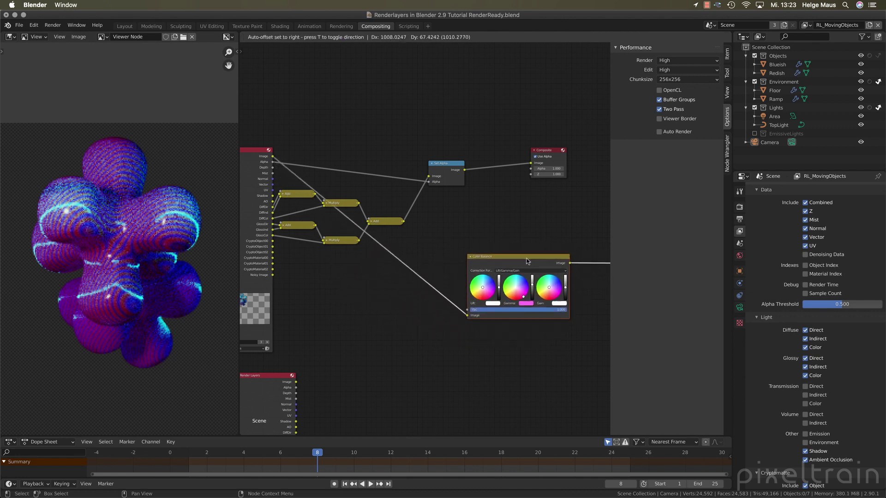
{"action": "scroll", "coordinate": [406, 244], "scroll_direction": "up", "scroll_amount": 1}
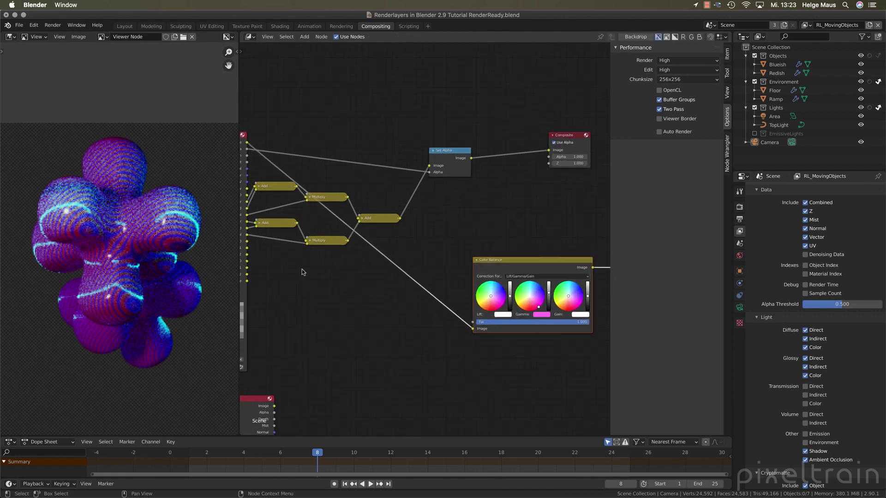
{"action": "scroll", "coordinate": [314, 236], "scroll_direction": "down", "scroll_amount": 2}
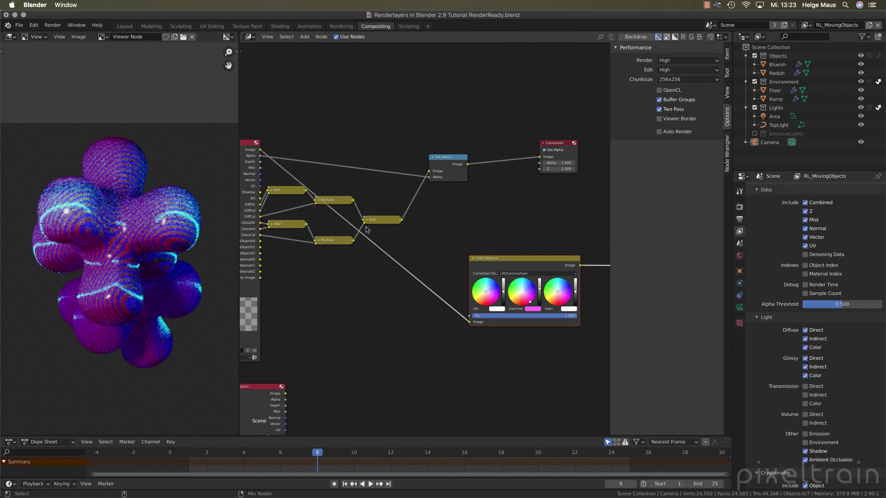
Step: Space the diffuse Multiply and combining Add farther along, and compare the diffuse Multiply with the DiffCol pass in the Viewer
{"action": "left_click", "coordinate": [343, 203], "text": "ctrl+shift"}
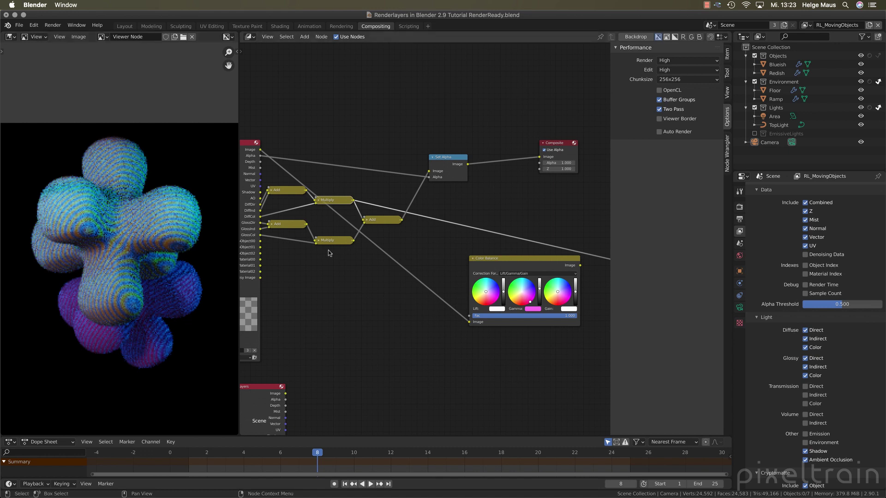
{"action": "left_click_drag", "start_coordinate": [378, 221], "coordinate": [419, 227]}
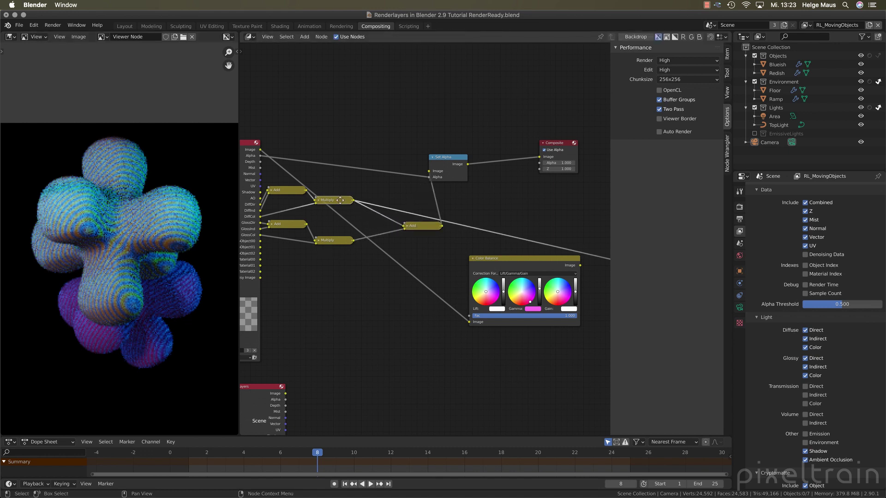
{"action": "left_click_drag", "start_coordinate": [341, 199], "coordinate": [386, 197]}
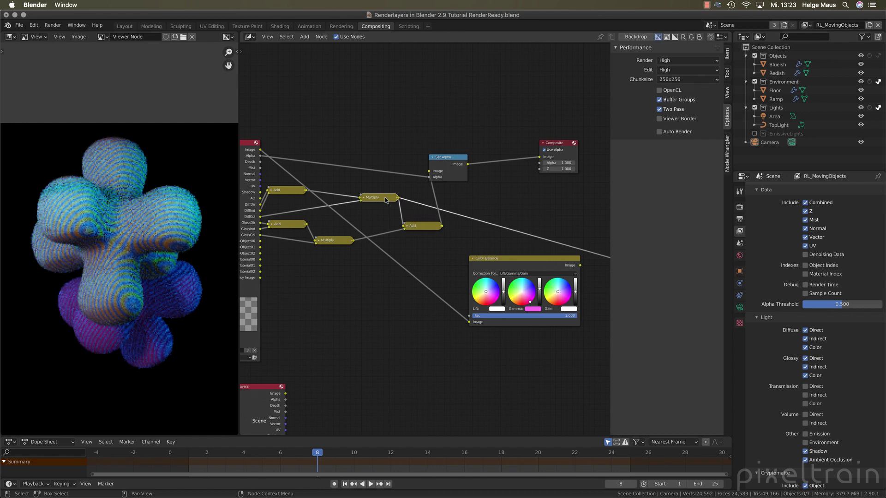
{"action": "left_click", "coordinate": [260, 219], "text": "ctrl+shift"}
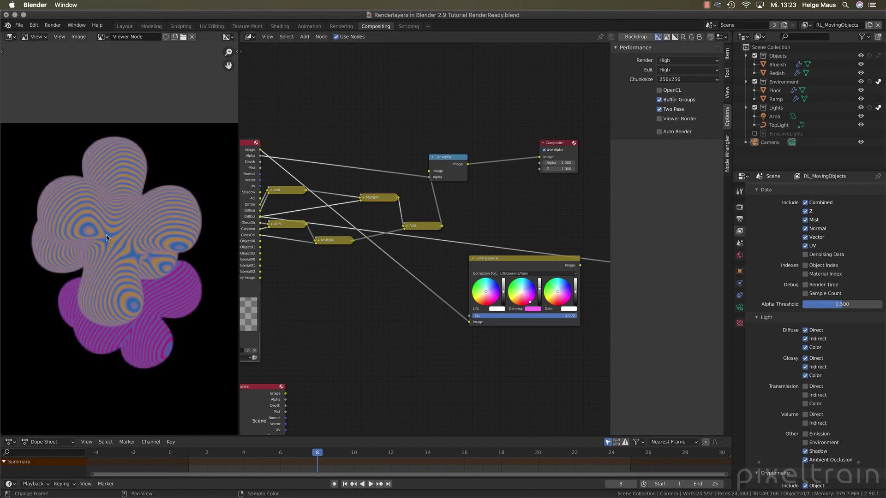
{"action": "left_click", "coordinate": [371, 197], "text": "ctrl+shift"}
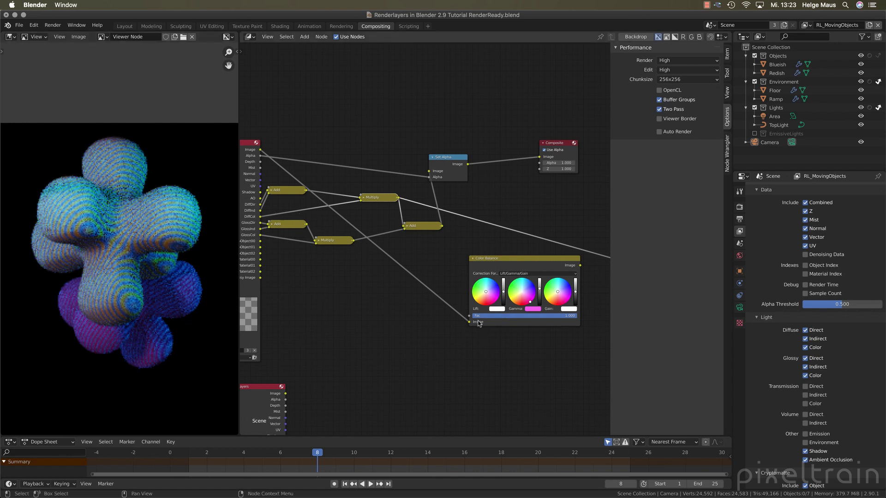
Step: Detach Color Balance from the Image pass, insert it between DiffCol and the diffuse Multiply, and collapse it
{"action": "left_click_drag", "start_coordinate": [510, 262], "coordinate": [406, 352]}
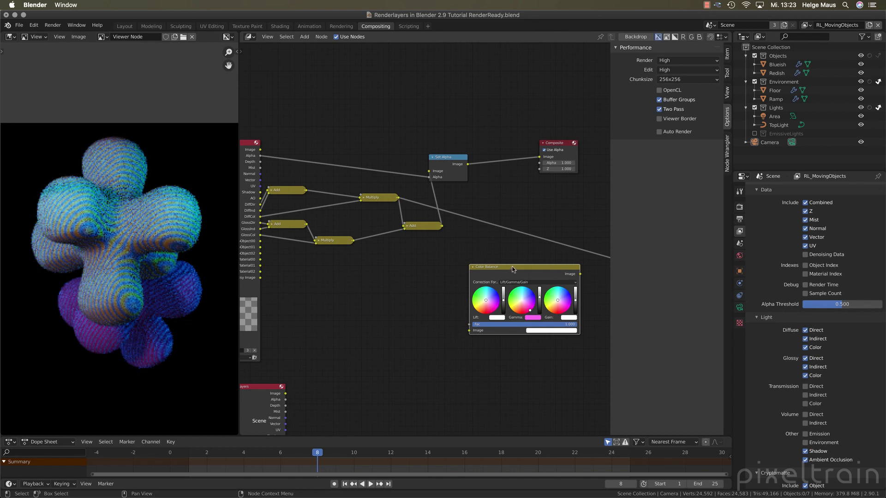
{"action": "left_click_drag", "start_coordinate": [512, 269], "coordinate": [343, 227]}
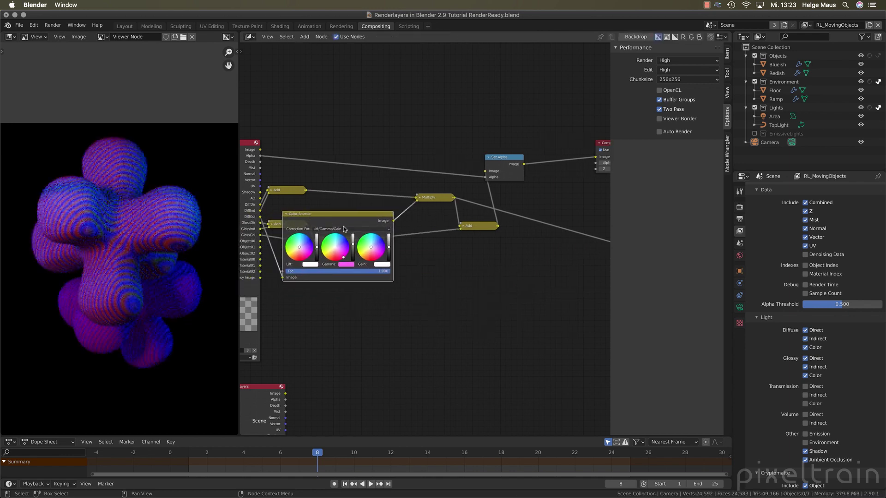
{"action": "scroll", "coordinate": [424, 275], "scroll_direction": "left", "scroll_amount": 5}
{"action": "scroll", "coordinate": [425, 275], "scroll_direction": "up", "scroll_amount": 3}
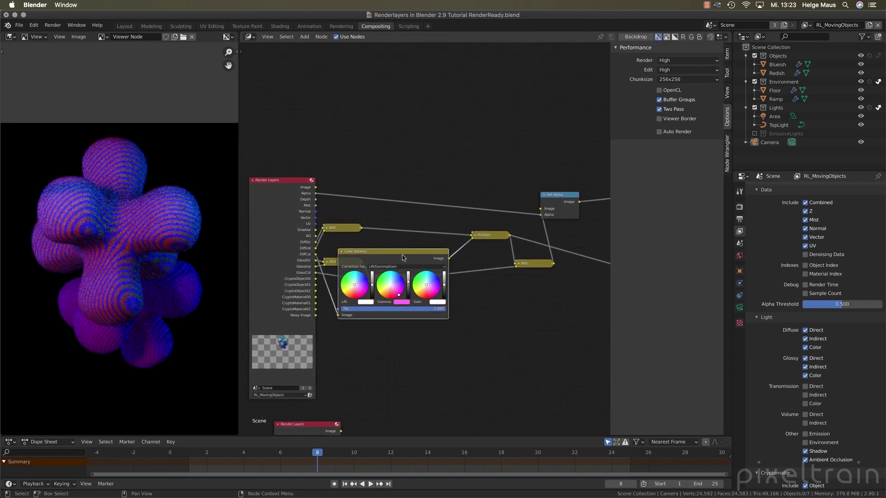
{"action": "key", "text": "h"}
Step: Spread out the glossy Add and Multiply, the combining Add, the diffuse Multiply and Color Balance so they no longer overlap
{"action": "left_click_drag", "start_coordinate": [444, 308], "coordinate": [403, 327]}
{"action": "left_click_drag", "start_coordinate": [531, 269], "coordinate": [566, 315]}
{"action": "left_click_drag", "start_coordinate": [491, 236], "coordinate": [535, 276]}
{"action": "left_click_drag", "start_coordinate": [350, 252], "coordinate": [369, 280]}
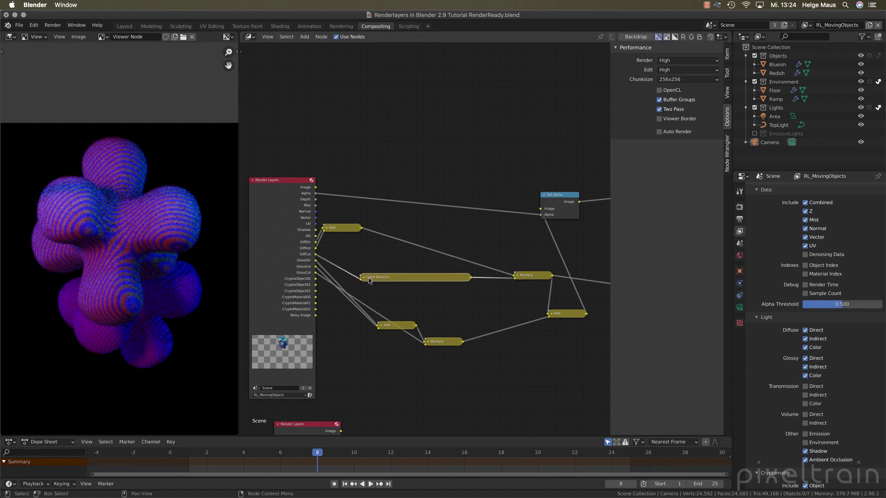
Step: Expand Color Balance, push its Gamma color to a more saturated magenta, and collapse the node again
{"action": "left_click", "coordinate": [364, 277]}
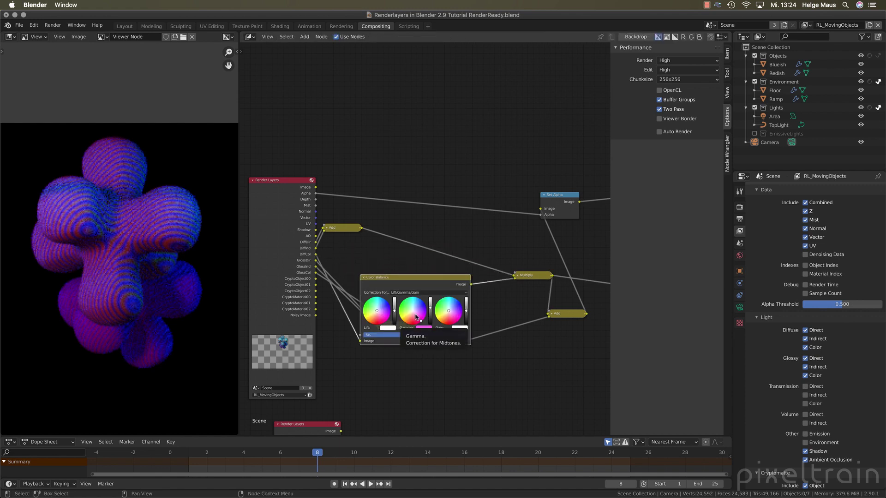
{"action": "left_click_drag", "start_coordinate": [421, 321], "coordinate": [423, 320]}
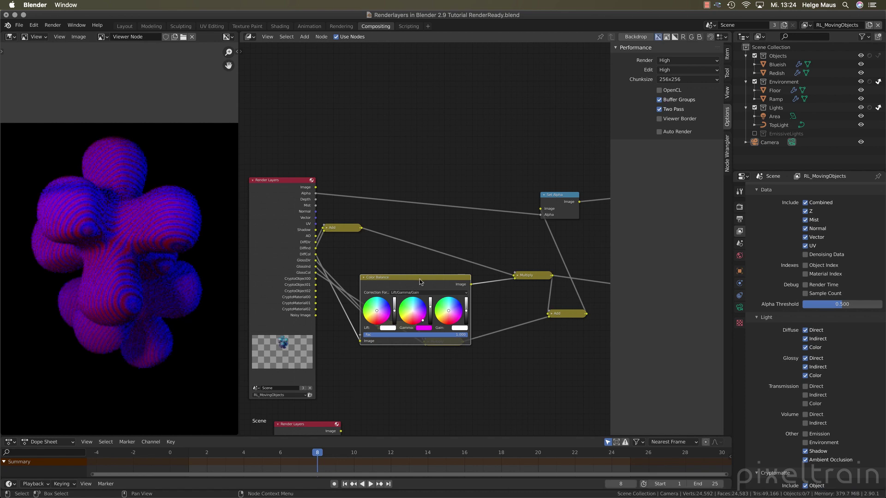
{"action": "key", "text": "h"}
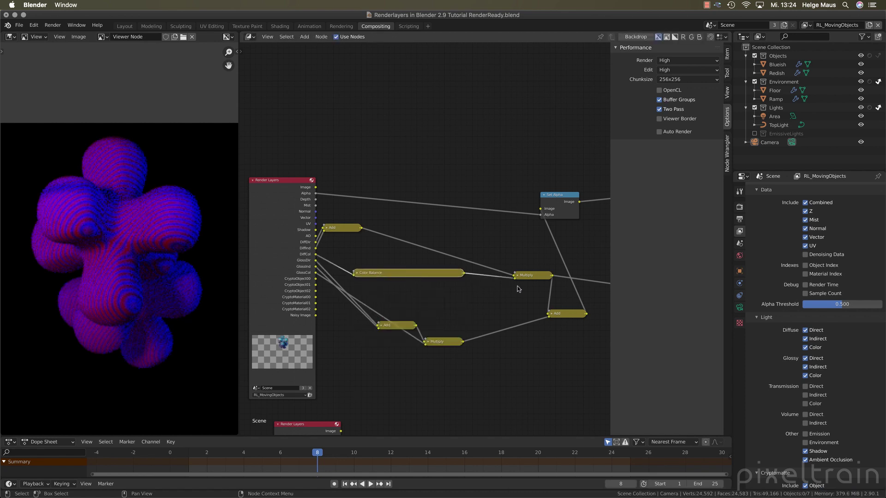
Step: Show the combining Add result of the diffuse and glossy branches in the Viewer
{"action": "left_click", "coordinate": [532, 276]}
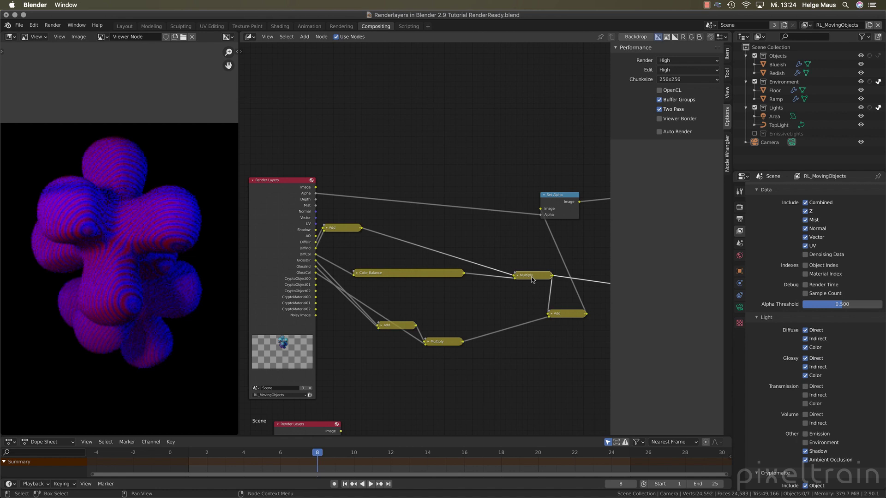
{"action": "middle_click_drag", "start_coordinate": [533, 280], "coordinate": [454, 248]}
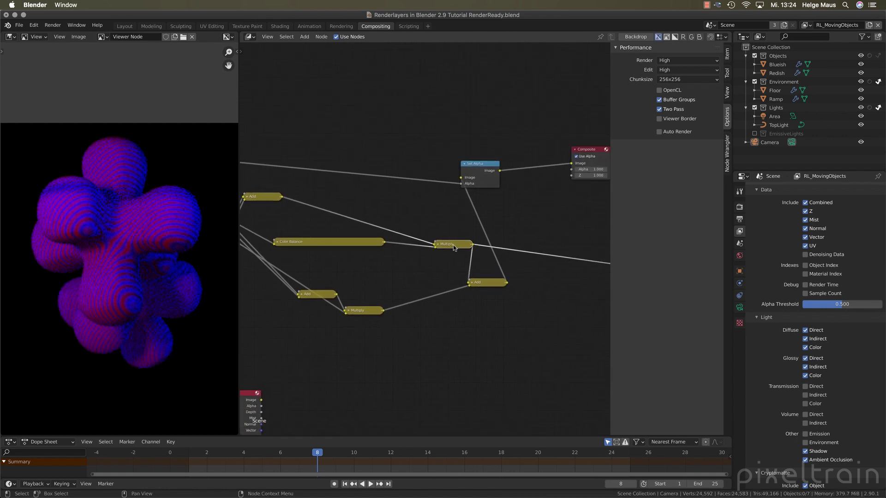
{"action": "left_click", "coordinate": [503, 285], "text": "ctrl+shift"}
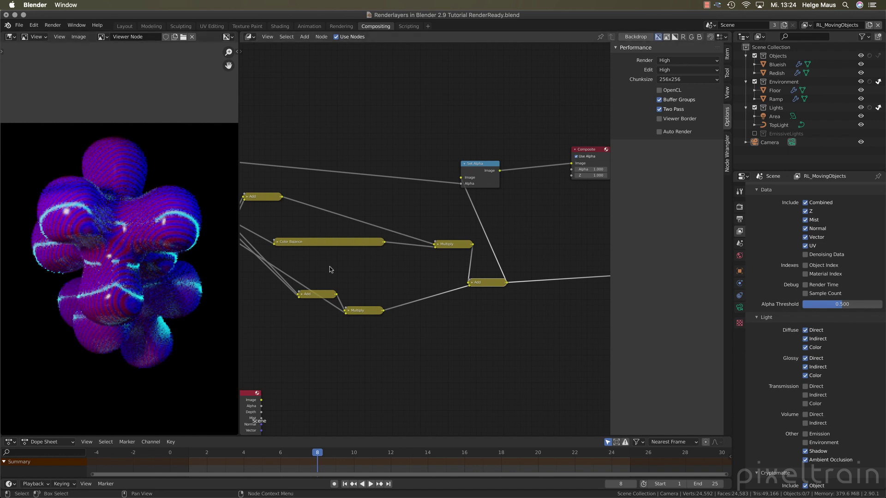
Step: Move the diffuse Multiply up and back toward Color Balance, and expand the Color Balance node
{"action": "left_click_drag", "start_coordinate": [457, 244], "coordinate": [439, 217]}
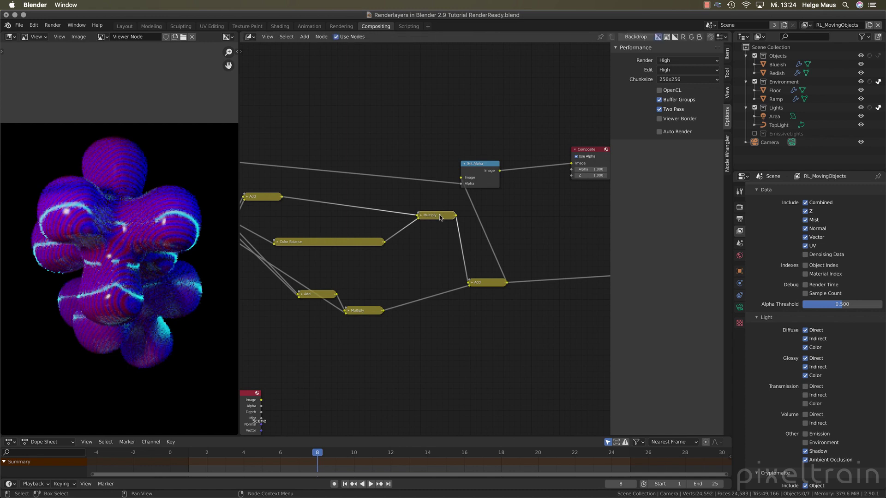
{"action": "scroll", "coordinate": [417, 264], "scroll_direction": "down", "scroll_amount": 1}
{"action": "scroll", "coordinate": [414, 264], "scroll_direction": "left", "scroll_amount": 5}
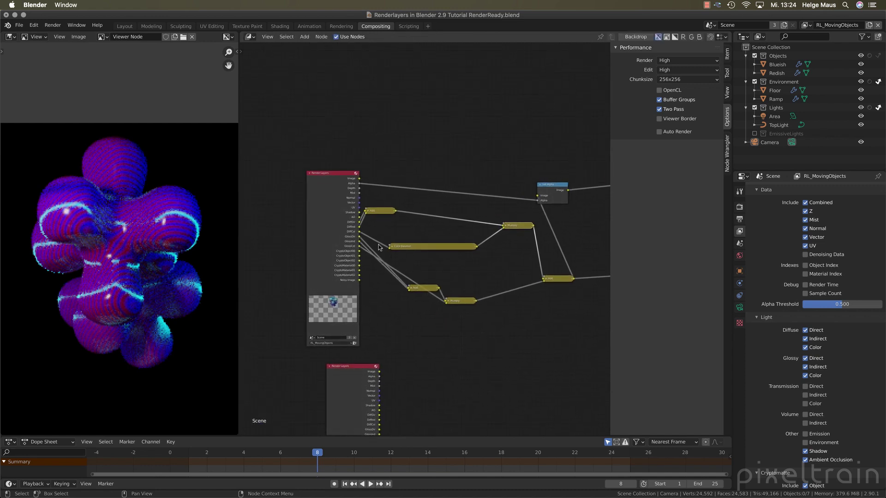
{"action": "left_click", "coordinate": [392, 247]}
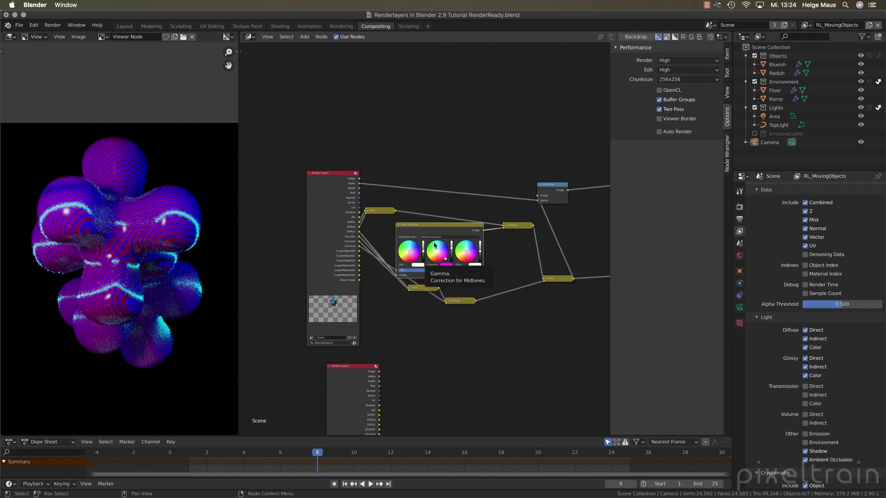
Step: Make room around Color Balance by moving Render Layers further left and the glossy Add and Multiply down and to the right
{"action": "left_click_drag", "start_coordinate": [331, 173], "coordinate": [274, 168]}
{"action": "left_click_drag", "start_coordinate": [477, 325], "coordinate": [375, 316]}
{"action": "scroll", "coordinate": [415, 284], "scroll_direction": "up", "scroll_amount": 1}
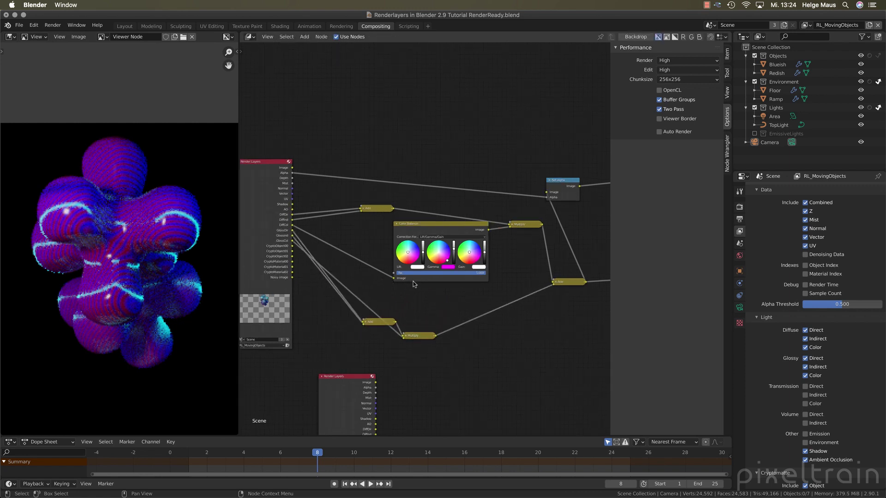
{"action": "scroll", "coordinate": [414, 284], "scroll_direction": "up", "scroll_amount": 2}
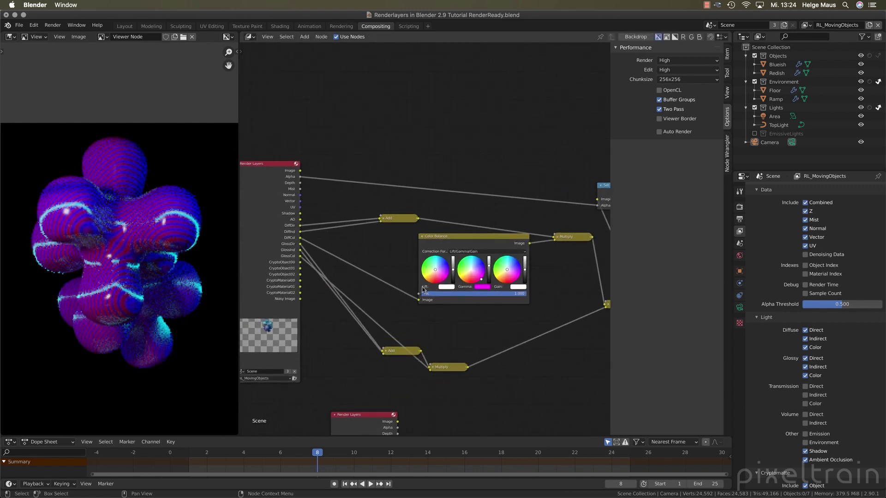
{"action": "left_click_drag", "start_coordinate": [462, 236], "coordinate": [450, 244]}
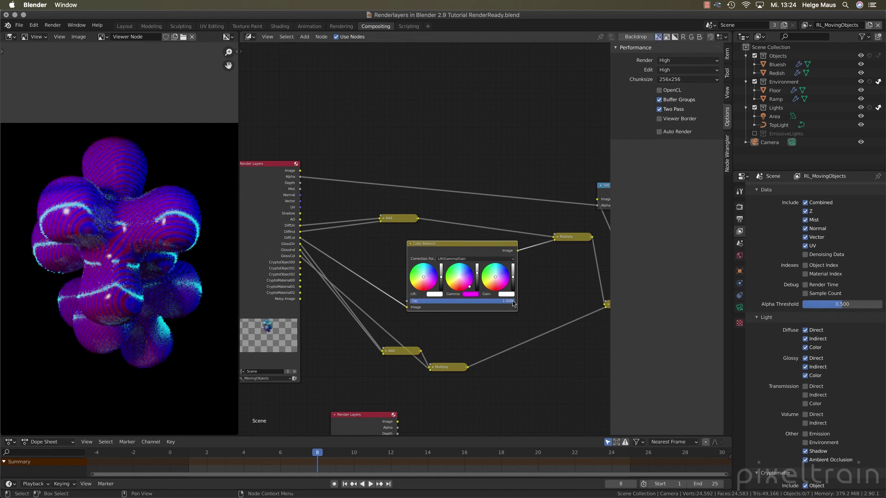
{"action": "mouse_move", "coordinate": [514, 303]}
{"action": "left_mouse_down"}
{"action": "mouse_move", "coordinate": [419, 303]}
{"action": "mouse_move", "coordinate": [528, 303]}
{"action": "left_mouse_up"}
{"action": "left_click_drag", "start_coordinate": [356, 342], "coordinate": [506, 415]}
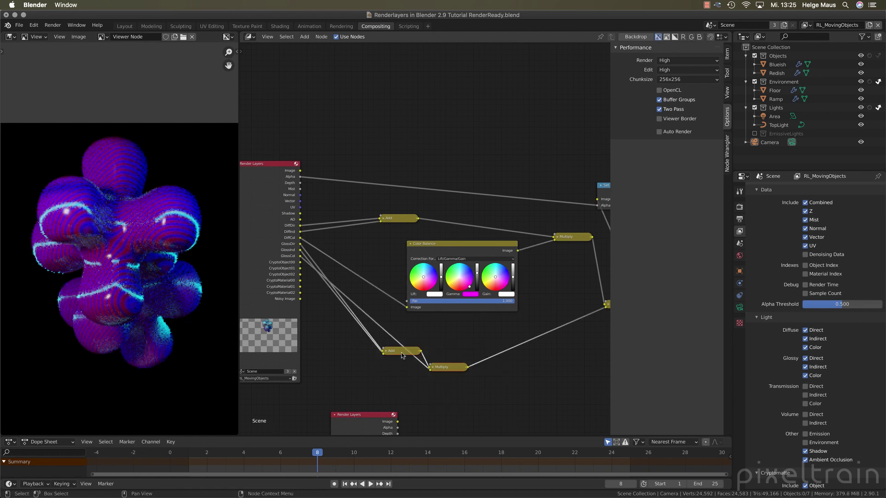
{"action": "left_click_drag", "start_coordinate": [403, 352], "coordinate": [477, 347]}
Step: Add a Cryptomatte node and connect the Render Layers Image and CryptoObject00, 01 and 02 outputs to its Image and Crypto inputs
{"action": "key", "text": "shift+a"}
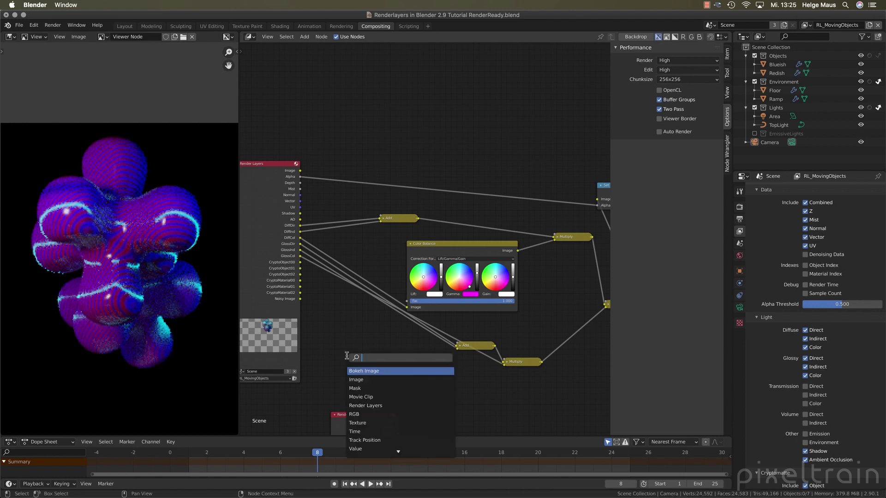
{"action": "left_click", "coordinate": [350, 358]}
{"action": "type", "text": "cry"}
{"action": "key", "text": "Return"}
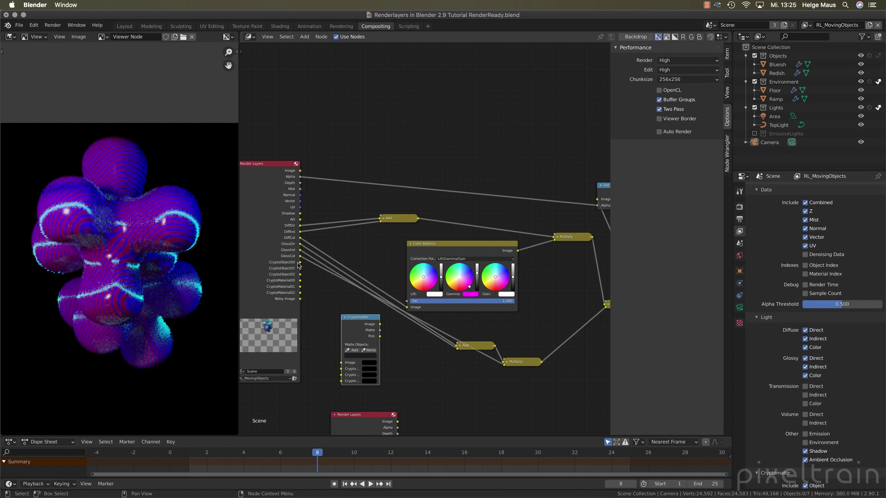
{"action": "left_click_drag", "start_coordinate": [300, 262], "coordinate": [341, 369]}
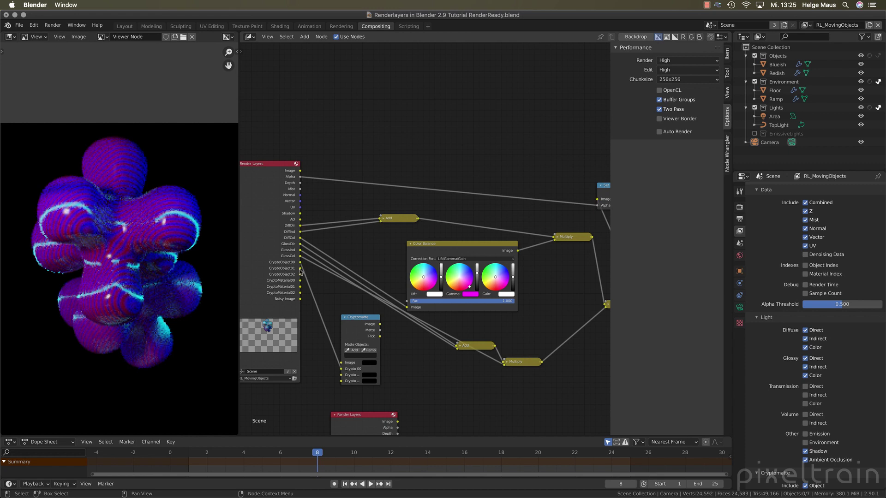
{"action": "left_click_drag", "start_coordinate": [300, 269], "coordinate": [341, 375]}
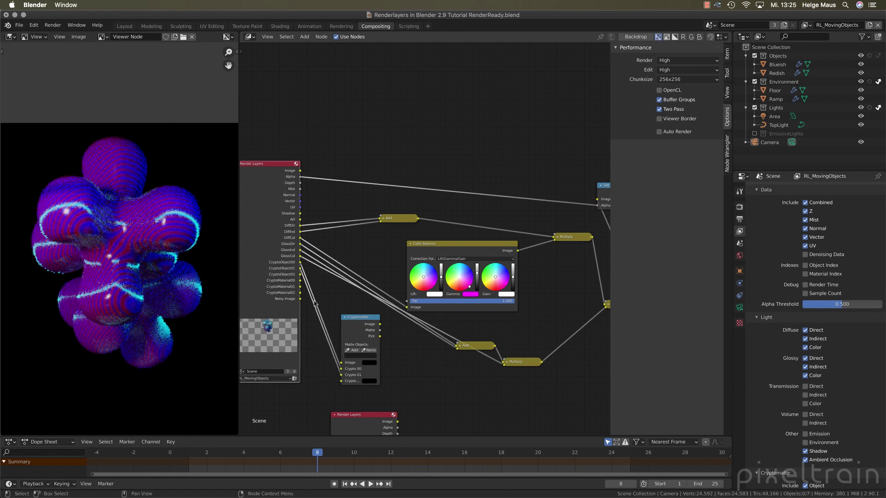
{"action": "left_click_drag", "start_coordinate": [301, 275], "coordinate": [300, 171]}
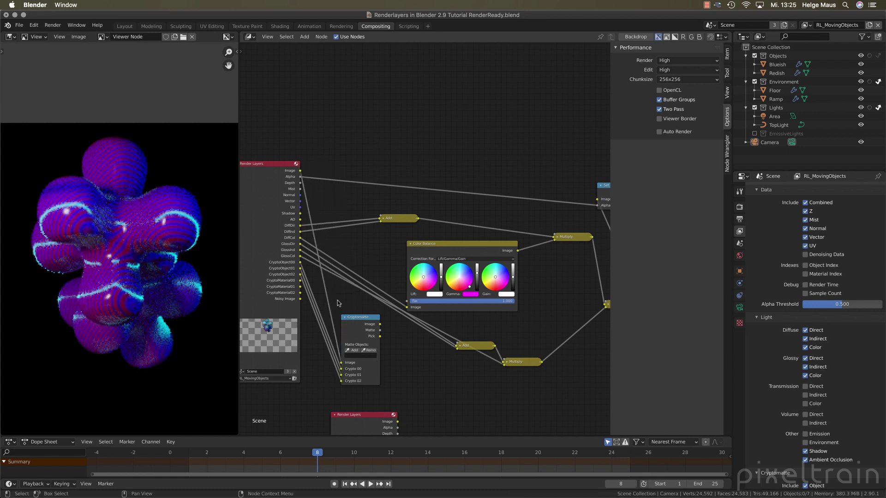
Step: Using the Cryptomatte Pick output in the Viewer, add the lower blue object to the matte and show the Matte output
{"action": "left_click", "coordinate": [383, 341], "text": "ctrl+shift"}
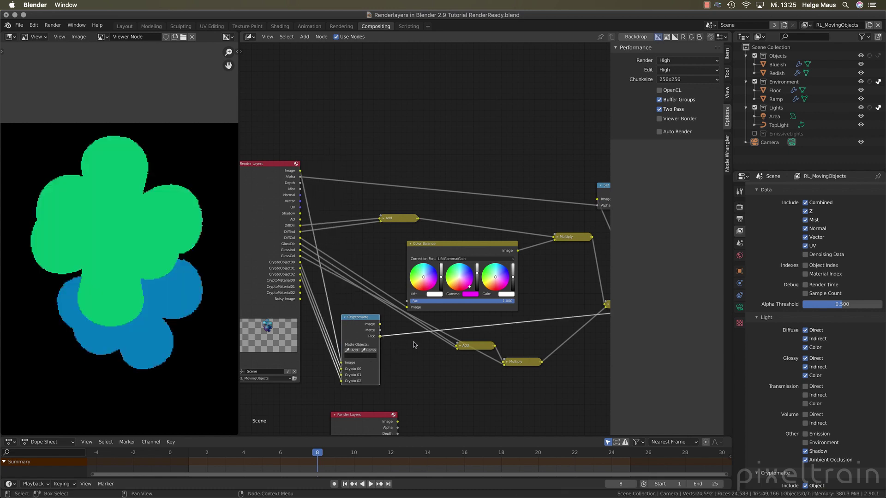
{"action": "left_click", "coordinate": [354, 350]}
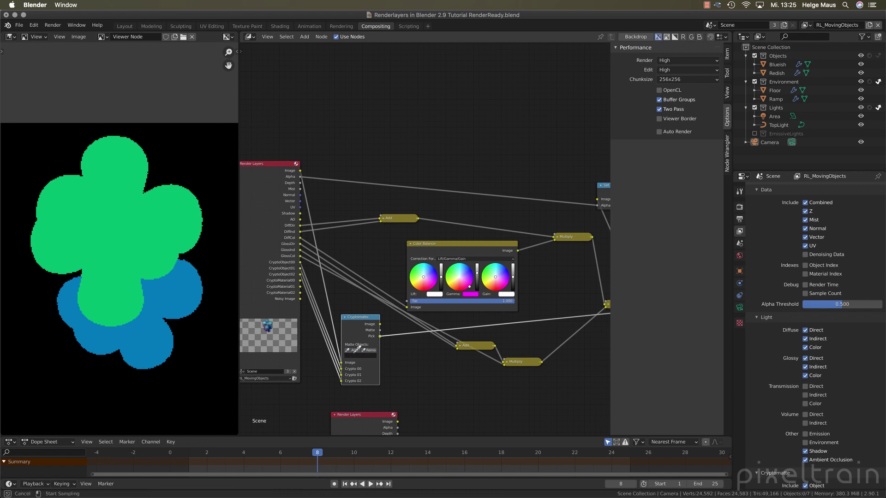
{"action": "left_click", "coordinate": [160, 294]}
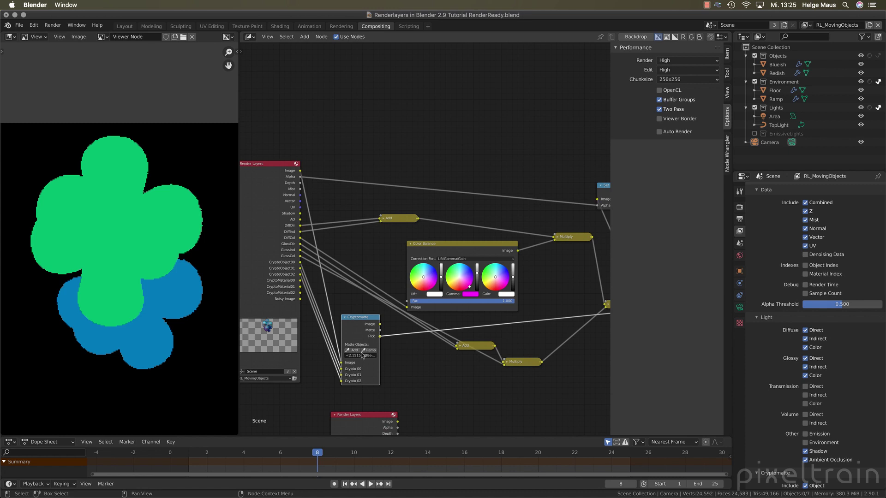
{"action": "left_click", "coordinate": [379, 331], "text": "ctrl+shift"}
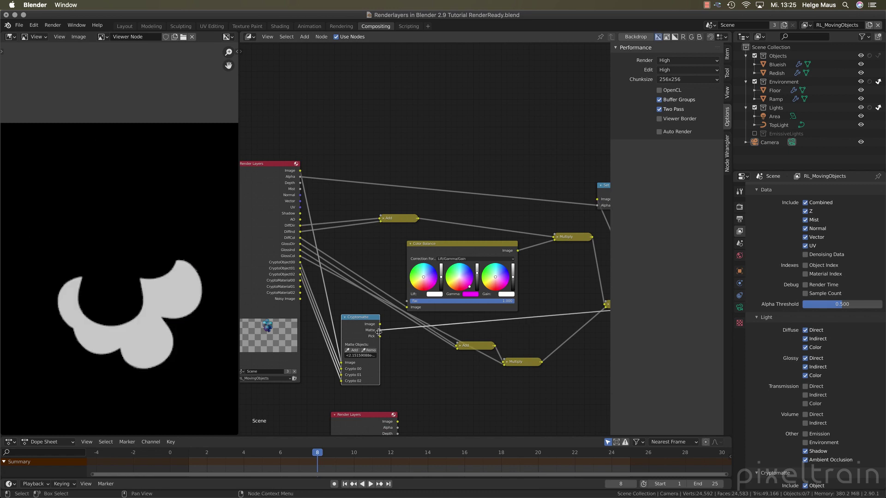
Step: Collapse Cryptomatte, place it before Color Balance, connect its Matte to the Color Balance Fac, and view the Color Balance result
{"action": "key", "text": "h"}
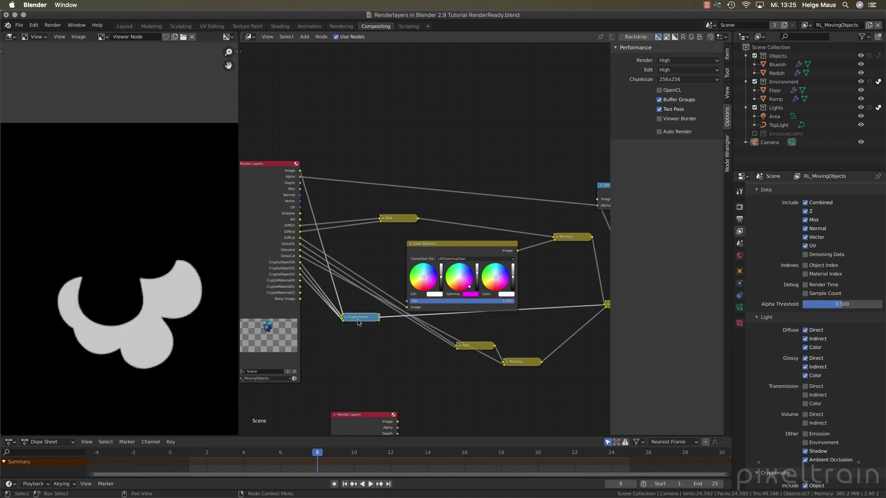
{"action": "key", "text": "g"}
{"action": "left_click", "coordinate": [359, 252]}
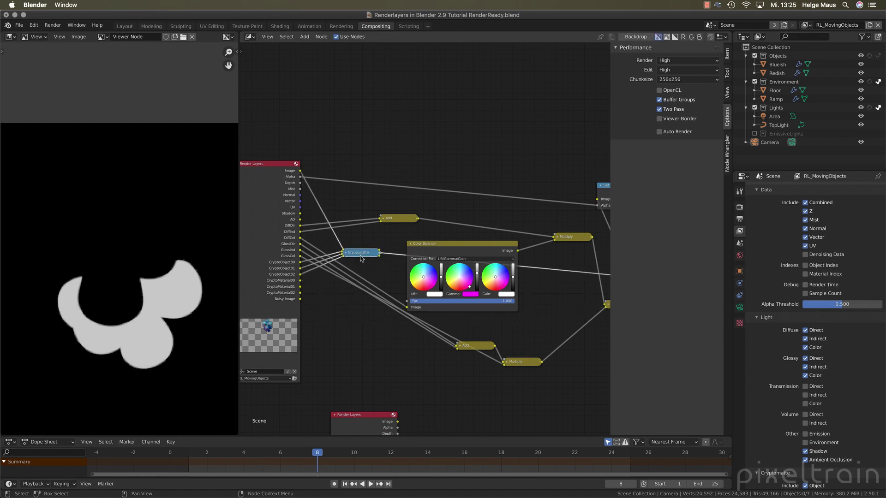
{"action": "left_click_drag", "start_coordinate": [406, 304], "coordinate": [407, 301]}
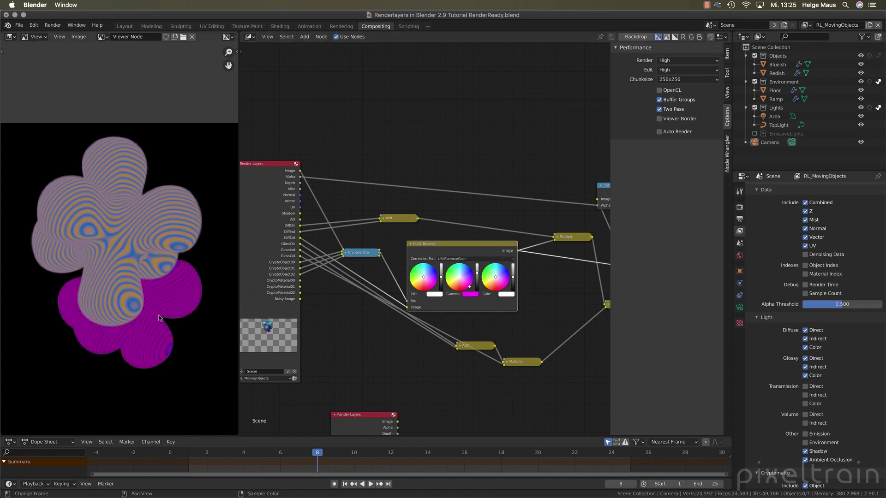
Step: Mute and unmute Color Balance repeatedly to compare the diffuse color with and without the masked correction
{"action": "key", "text": "m"}
{"action": "key", "text": "m"}
{"action": "key", "text": "m"}
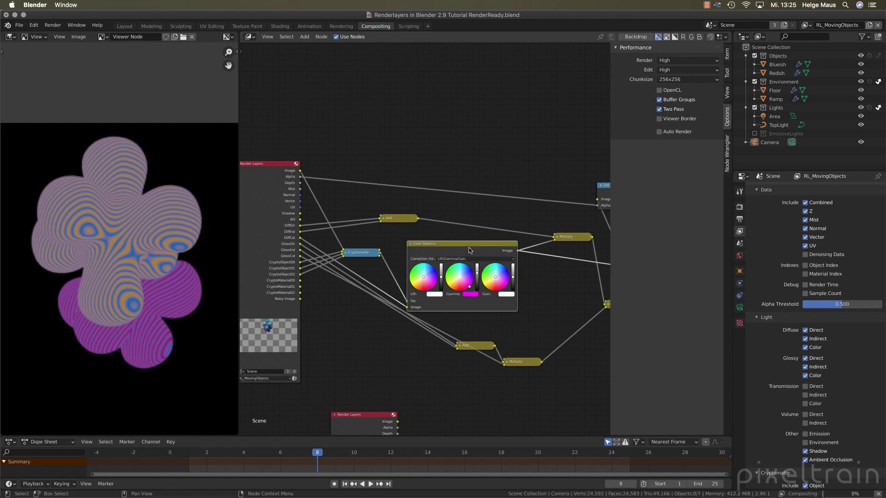
{"action": "key", "text": "m"}
{"action": "key", "text": "m"}
{"action": "key", "text": "m"}
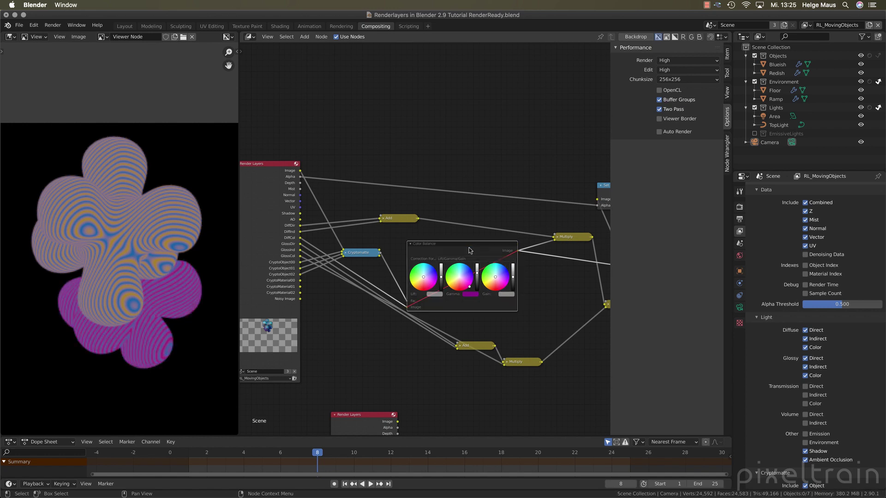
{"action": "key", "text": "m"}
{"action": "key", "text": "m"}
Step: Collapse Color Balance, move it slightly down beside Cryptomatte, and show the combining Add in the Viewer
{"action": "key", "text": "h"}
{"action": "key", "text": "g"}
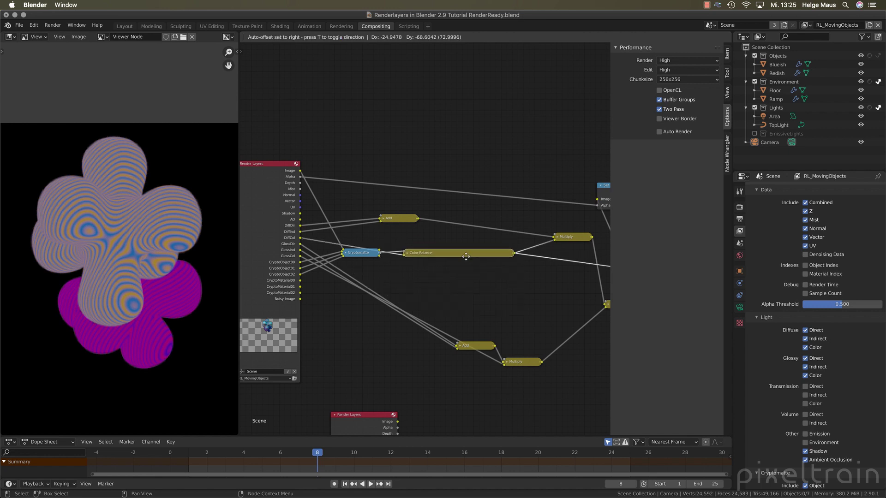
{"action": "middle_click_drag", "start_coordinate": [422, 299], "coordinate": [352, 296]}
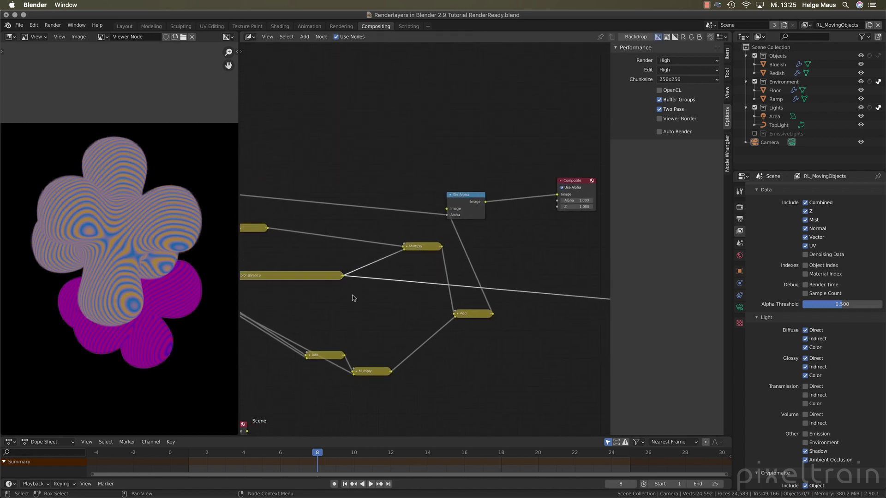
{"action": "left_click", "coordinate": [475, 318], "text": "ctrl+shift"}
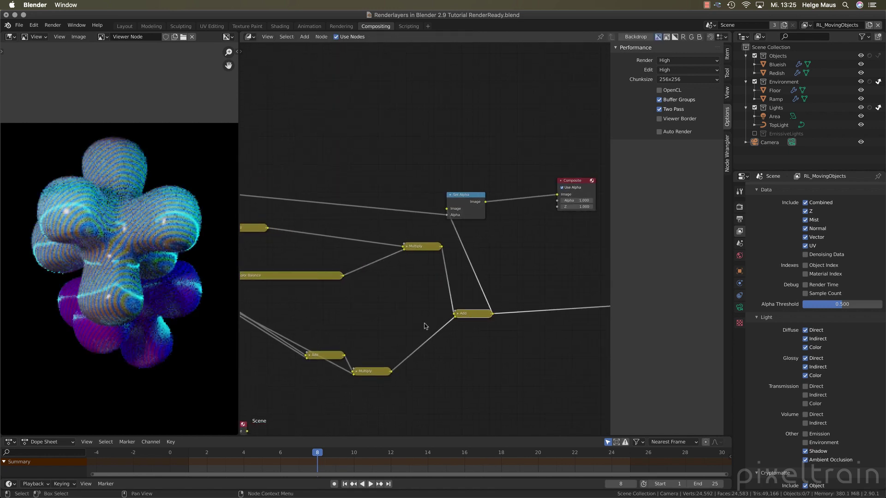
Step: Toggle muting of Color Balance to compare the full diffuse and glossy composite with and without the masked recolor
{"action": "left_click", "coordinate": [273, 277], "text": "ctrl+shift"}
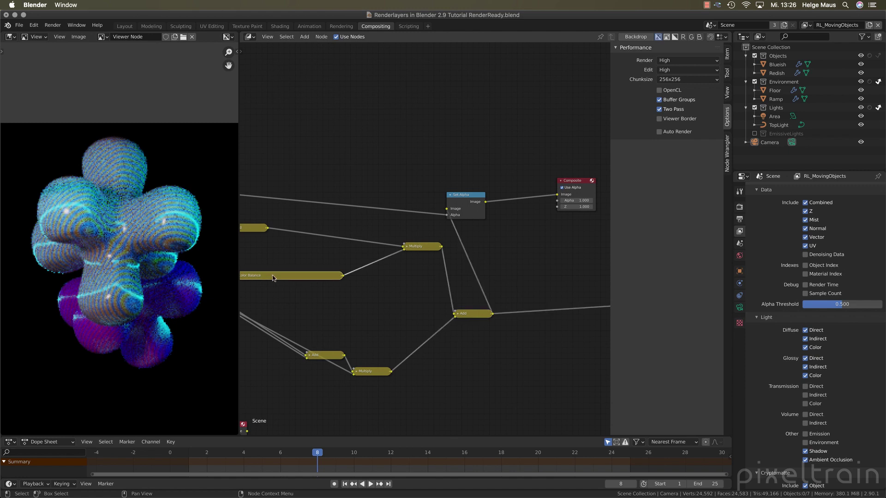
{"action": "key", "text": "m"}
{"action": "key", "text": "m"}
{"action": "key", "text": "m"}
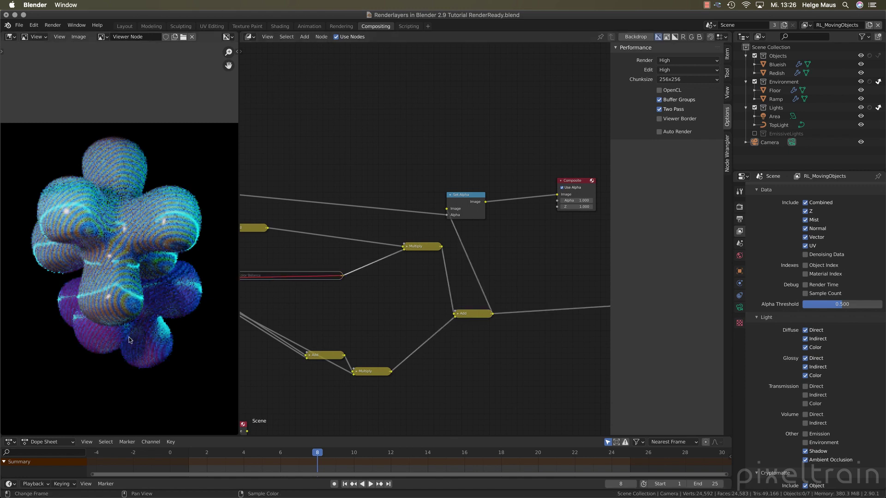
{"action": "key", "text": "m"}
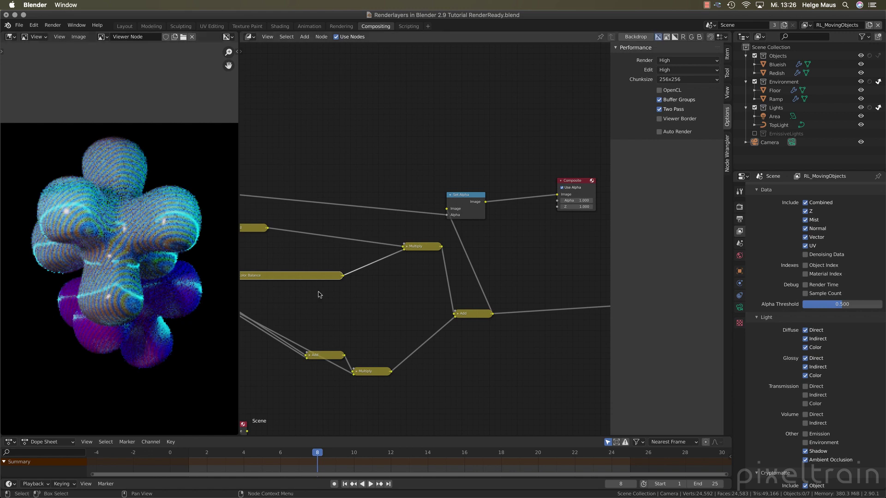
{"action": "key", "text": "m"}
{"action": "key", "text": "m"}
Step: Move the diffuse Multiply closer to Color Balance, collapse Set Alpha, and shift Set Alpha, Composite and Viewer to the right
{"action": "scroll", "coordinate": [303, 314], "scroll_direction": "down", "scroll_amount": 4}
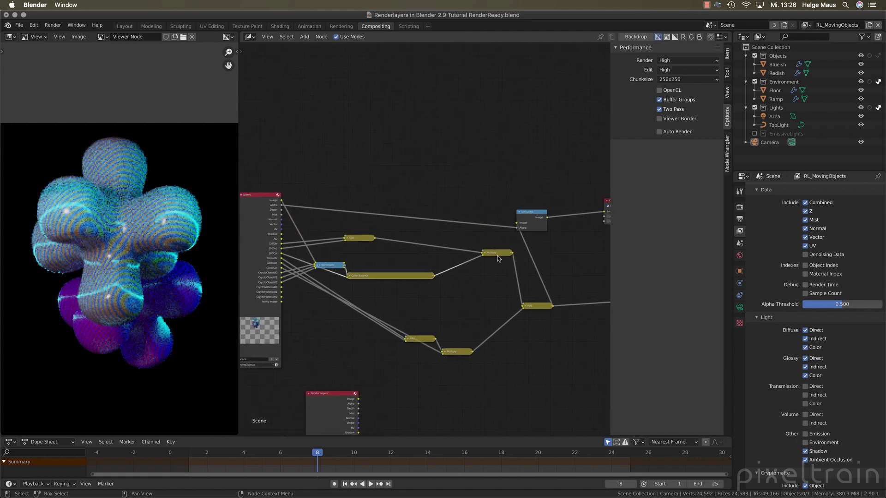
{"action": "left_click_drag", "start_coordinate": [498, 256], "coordinate": [462, 252]}
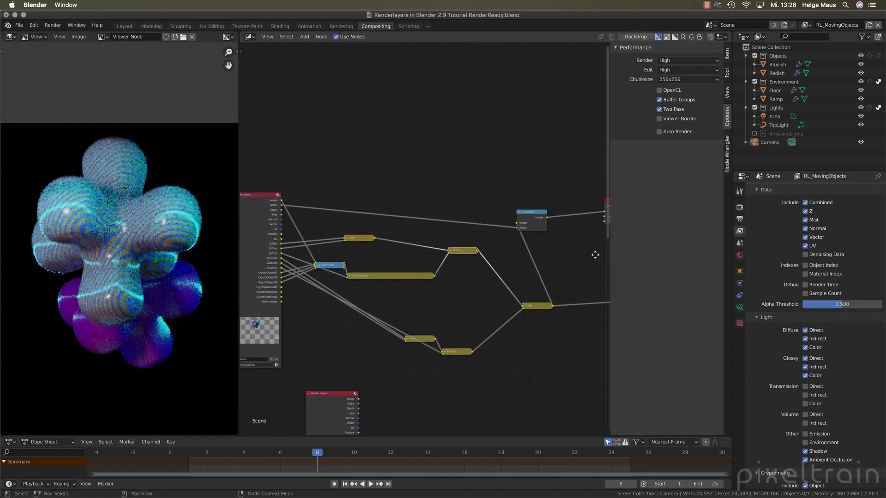
{"action": "middle_click_drag", "start_coordinate": [593, 255], "coordinate": [420, 251]}
{"action": "left_click_drag", "start_coordinate": [443, 207], "coordinate": [584, 209]}
{"action": "left_click", "coordinate": [344, 217]}
{"action": "left_click_drag", "start_coordinate": [351, 217], "coordinate": [439, 205]}
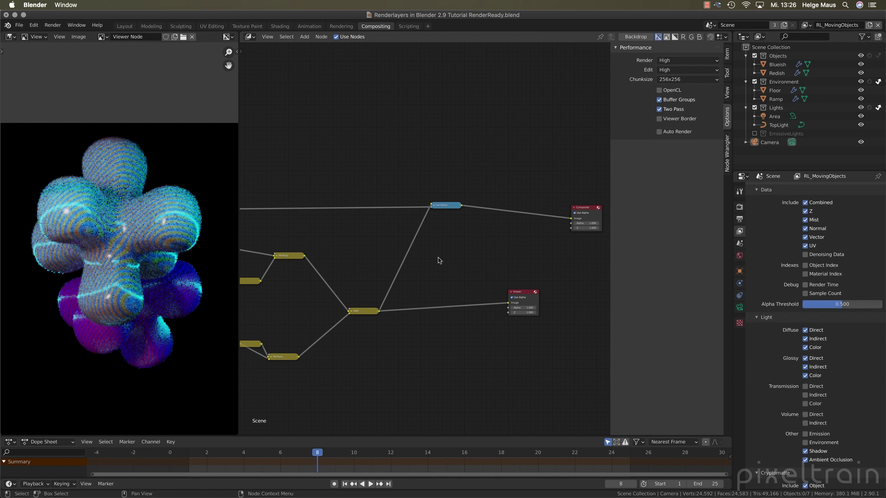
{"action": "scroll", "coordinate": [439, 261], "scroll_direction": "down", "scroll_amount": 2}
{"action": "left_click_drag", "start_coordinate": [512, 283], "coordinate": [563, 280]}
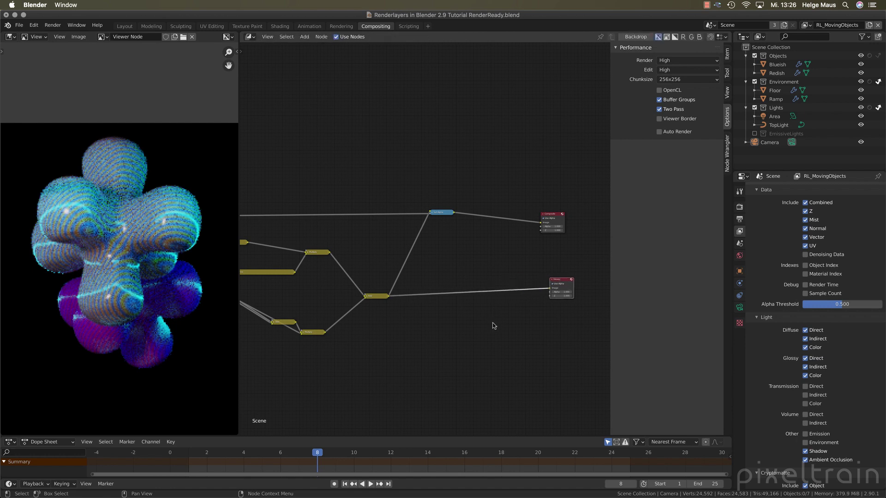
Step: Move the glossy Add and Multiply up and left, closer to the diffuse branch
{"action": "scroll", "coordinate": [415, 351], "scroll_direction": "left", "scroll_amount": 5}
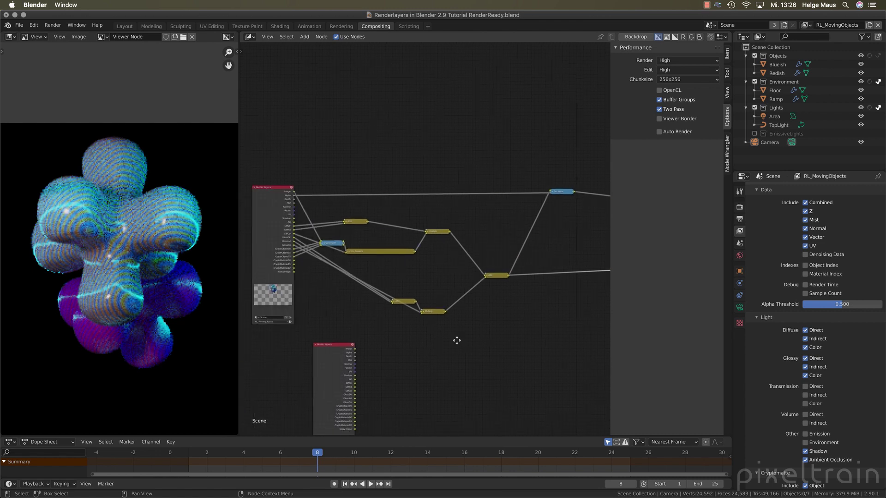
{"action": "left_click_drag", "start_coordinate": [405, 296], "coordinate": [393, 268]}
{"action": "left_click_drag", "start_coordinate": [431, 305], "coordinate": [417, 290]}
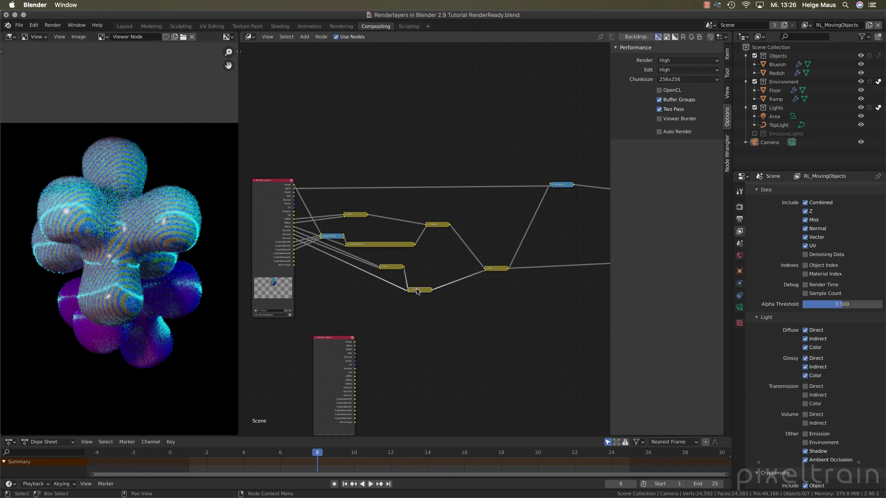
{"action": "scroll", "coordinate": [417, 290], "scroll_direction": "up", "scroll_amount": 2}
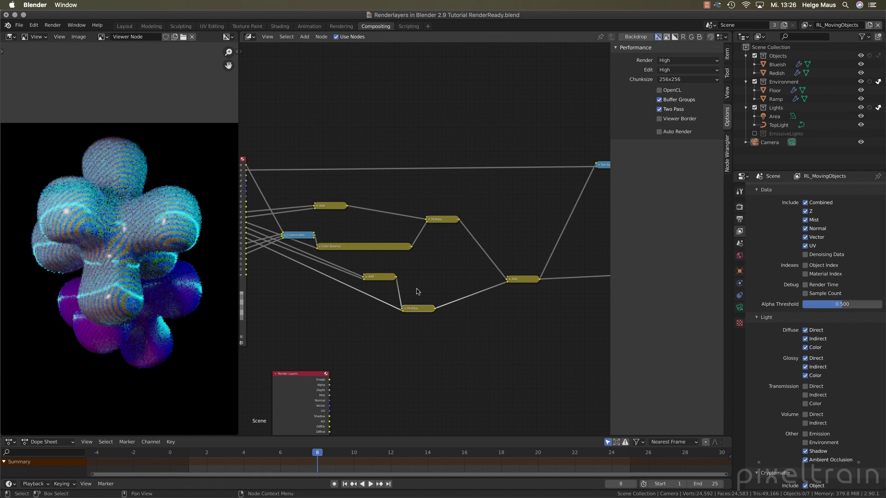
{"action": "middle_click_drag", "start_coordinate": [417, 292], "coordinate": [503, 314], "text": "ctrl"}
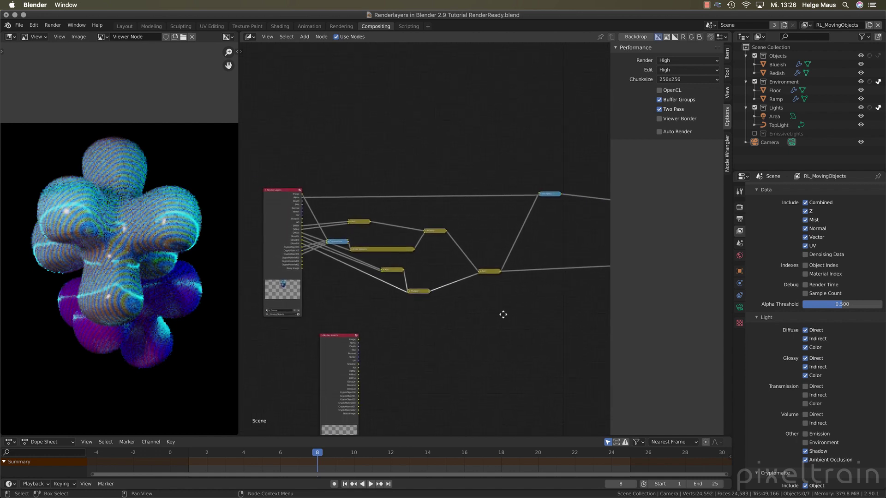
Step: Move Set Alpha closer to the combining Add and show the Set Alpha output in the Viewer
{"action": "left_click_drag", "start_coordinate": [549, 194], "coordinate": [518, 241]}
{"action": "middle_click_drag", "start_coordinate": [541, 247], "coordinate": [428, 202]}
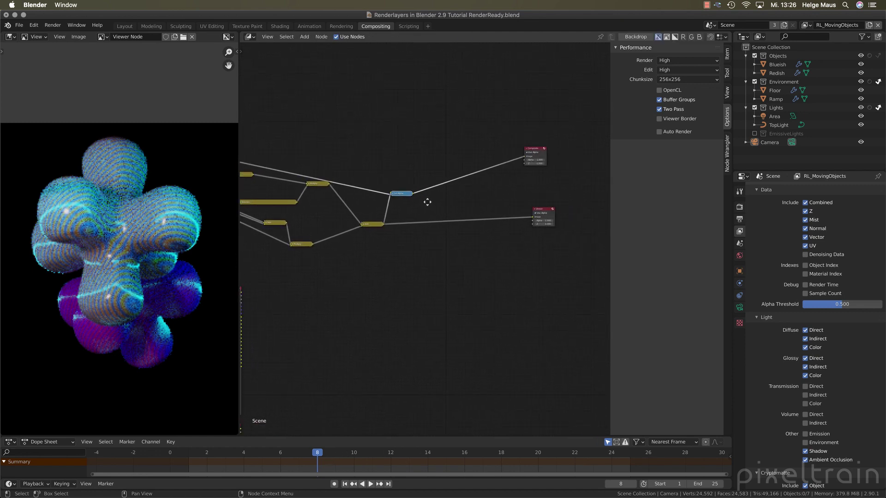
{"action": "left_click", "coordinate": [405, 194], "text": "ctrl+shift"}
{"action": "mouse_move", "coordinate": [405, 196]}
{"action": "left_mouse_down"}
{"action": "mouse_move", "coordinate": [422, 215]}
{"action": "mouse_move", "coordinate": [417, 222]}
{"action": "mouse_move", "coordinate": [431, 207]}
{"action": "mouse_move", "coordinate": [422, 193]}
{"action": "left_mouse_up"}
{"action": "left_click", "coordinate": [422, 194]}
{"action": "scroll", "coordinate": [486, 218], "scroll_direction": "left", "scroll_amount": 5}
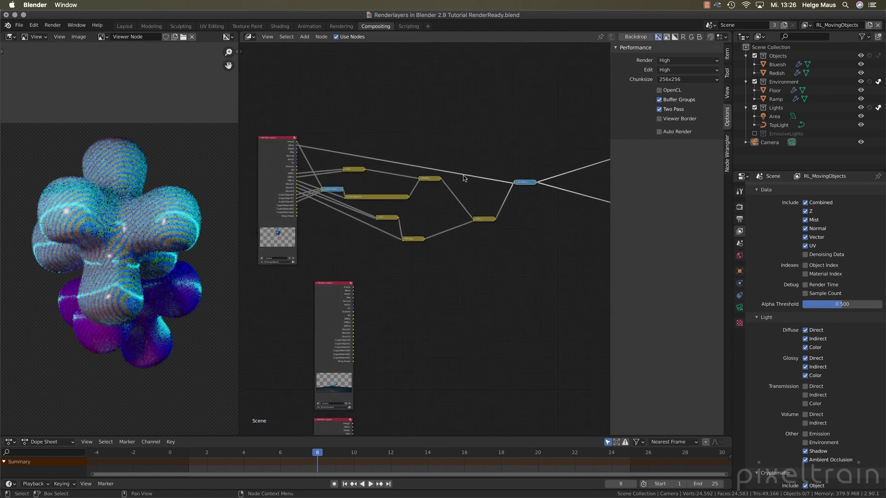
Step: Join Cryptomatte, Color Balance, all diffuse and glossy Mix nodes and Set Alpha in a new frame, and shift it slightly away from Render Layers
{"action": "left_click", "coordinate": [560, 145]}
{"action": "left_click_drag", "start_coordinate": [572, 122], "coordinate": [318, 252]}
{"action": "left_click", "coordinate": [321, 37]}
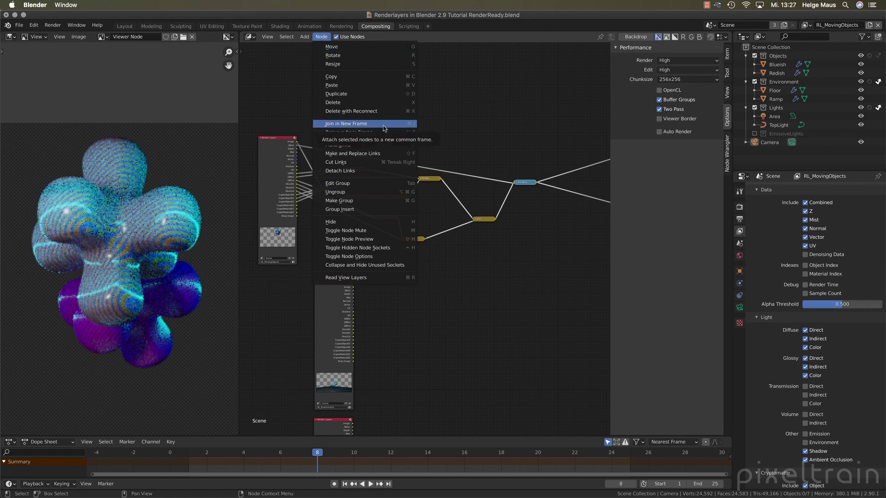
{"action": "left_click", "coordinate": [408, 123]}
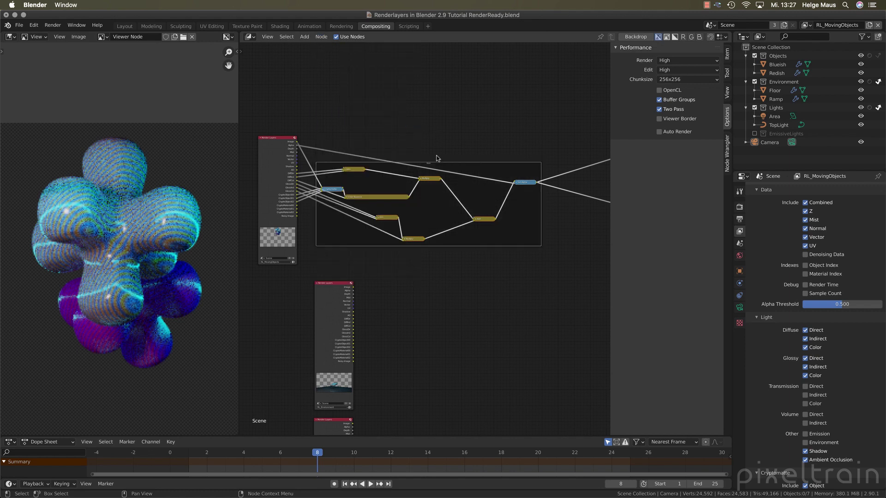
{"action": "left_click_drag", "start_coordinate": [440, 167], "coordinate": [448, 167]}
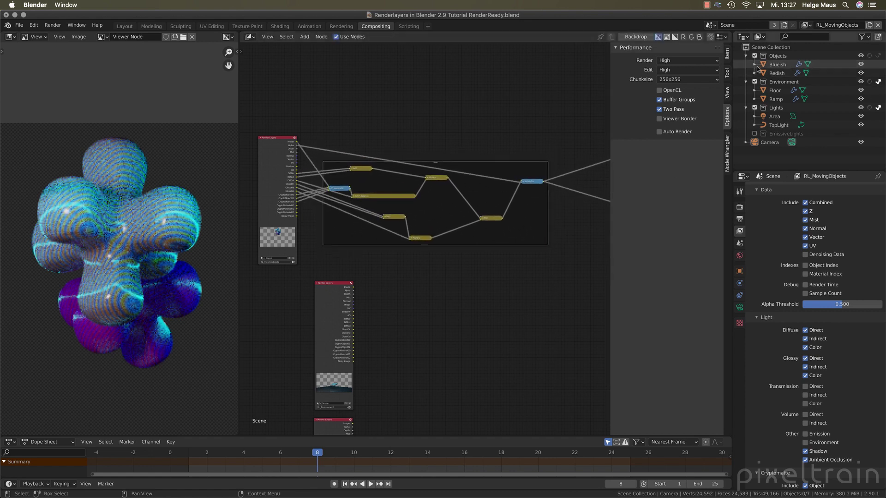
Step: Label the new frame Beauty with label size 63 and give it a custom light green color
{"action": "left_click", "coordinate": [728, 54]}
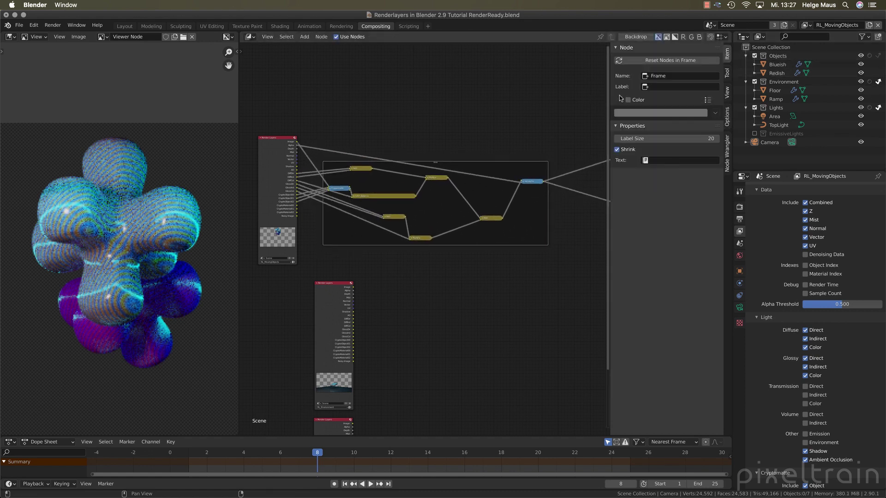
{"action": "left_click", "coordinate": [694, 87]}
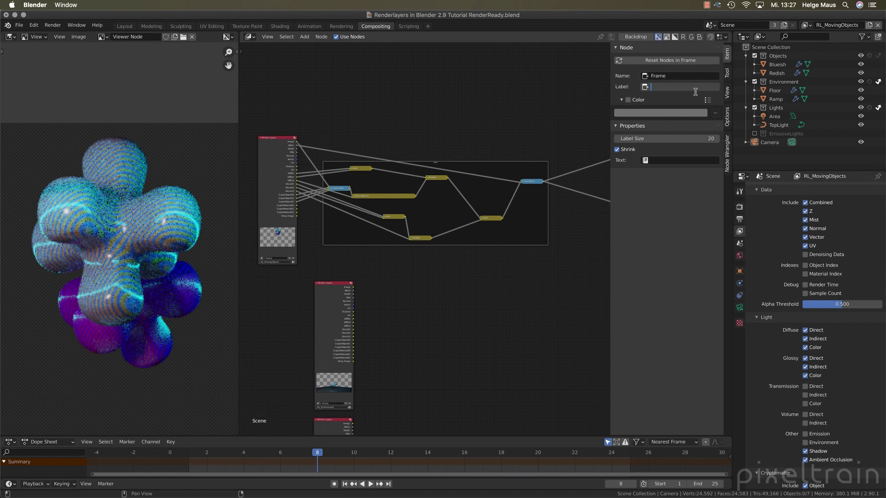
{"action": "type", "text": "Beauty"}
{"action": "key", "text": "Return"}
{"action": "left_click", "coordinate": [628, 99]}
{"action": "left_click", "coordinate": [645, 113]}
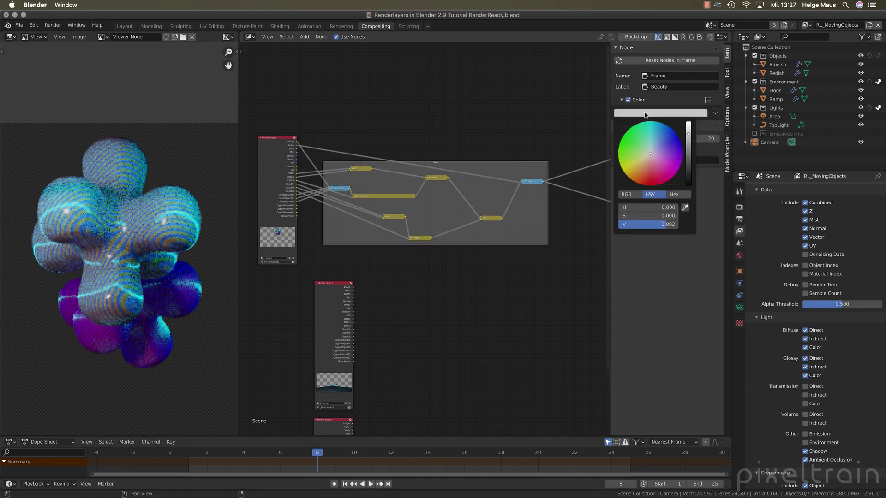
{"action": "left_click_drag", "start_coordinate": [646, 173], "coordinate": [691, 138]}
{"action": "scroll", "coordinate": [417, 160], "scroll_direction": "up", "scroll_amount": 2}
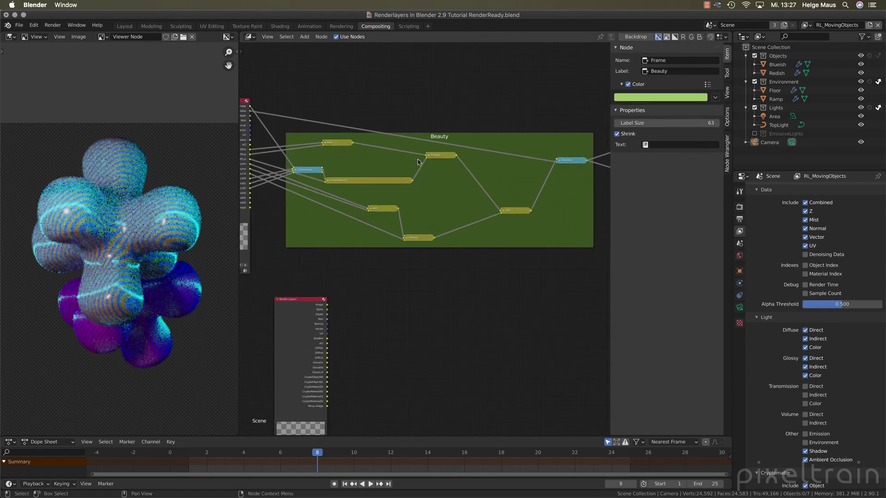
Step: Tidy the Beauty frame by lowering Set Alpha and moving the glossy Add and Multiply up toward the diffuse branch
{"action": "scroll", "coordinate": [417, 159], "scroll_direction": "up", "scroll_amount": 1}
{"action": "scroll", "coordinate": [417, 160], "scroll_direction": "down", "scroll_amount": 1}
{"action": "mouse_move", "coordinate": [462, 195]}
{"action": "left_mouse_down"}
{"action": "mouse_move", "coordinate": [449, 192]}
{"action": "mouse_move", "coordinate": [453, 180]}
{"action": "mouse_move", "coordinate": [458, 196]}
{"action": "mouse_move", "coordinate": [449, 189]}
{"action": "left_mouse_up"}
{"action": "middle_click_drag", "start_coordinate": [431, 245], "coordinate": [492, 234]}
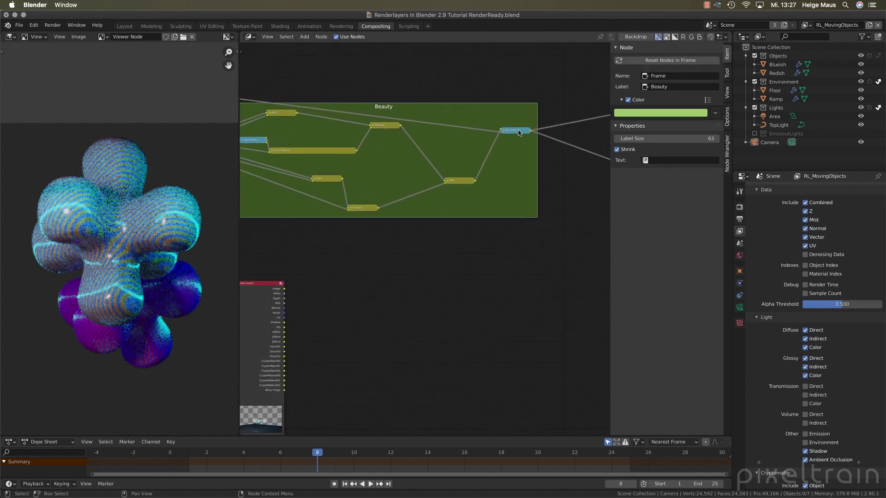
{"action": "left_click_drag", "start_coordinate": [519, 133], "coordinate": [515, 156]}
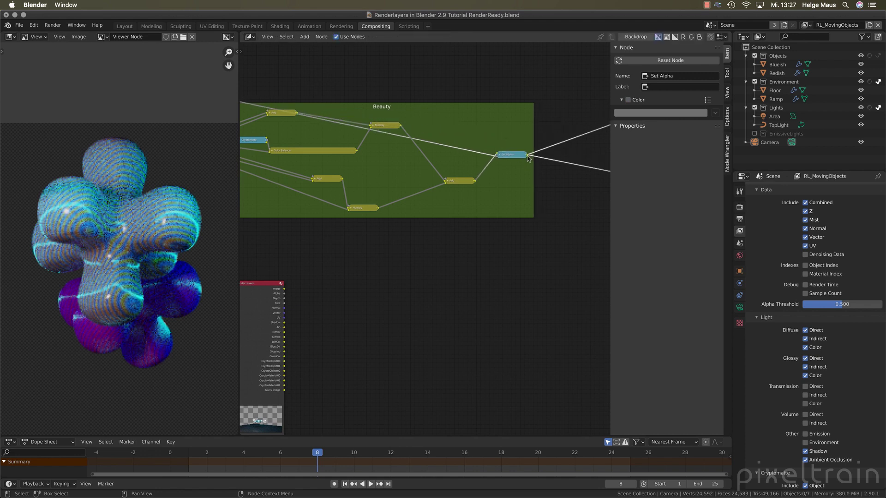
{"action": "scroll", "coordinate": [545, 190], "scroll_direction": "down", "scroll_amount": 1}
{"action": "middle_click_drag", "start_coordinate": [550, 187], "coordinate": [550, 176]}
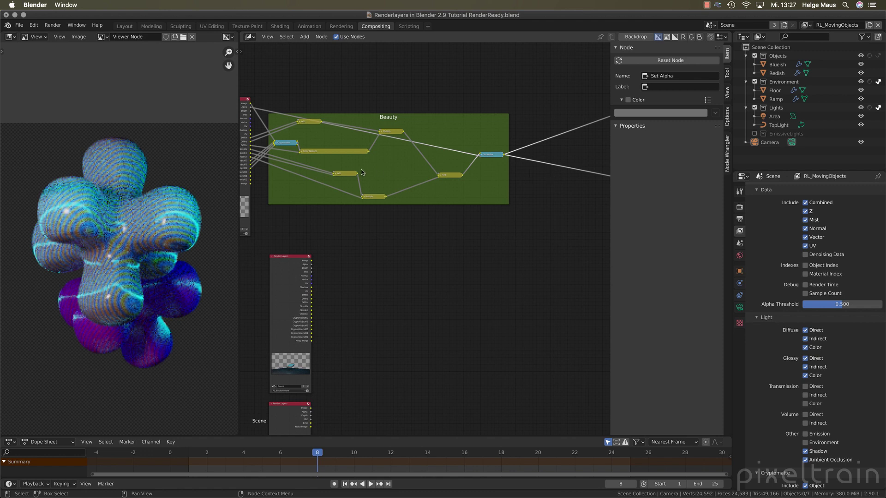
{"action": "left_click_drag", "start_coordinate": [351, 176], "coordinate": [337, 169]}
{"action": "left_click_drag", "start_coordinate": [377, 198], "coordinate": [376, 189]}
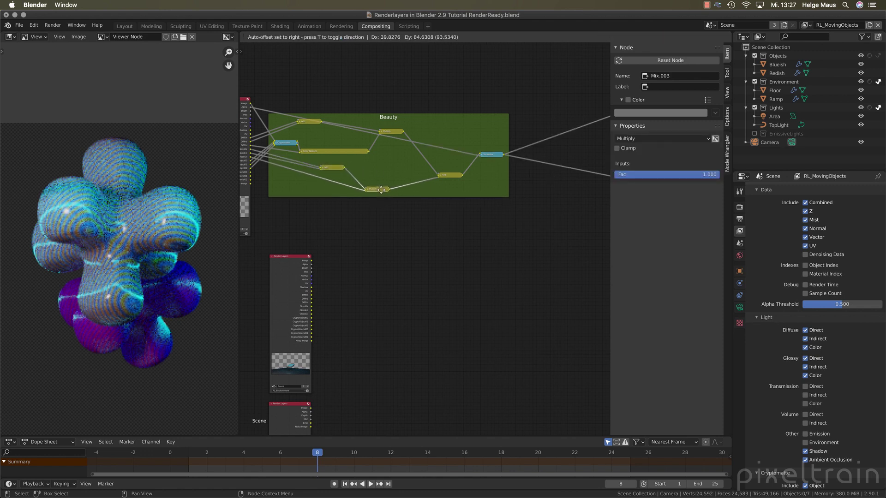
Step: Move the RL_Environment Render Layers node directly beneath the RL_MovingObjects one and show its Image output in the Viewer
{"action": "middle_click_drag", "start_coordinate": [391, 269], "coordinate": [466, 217]}
{"action": "left_click_drag", "start_coordinate": [381, 210], "coordinate": [317, 203]}
{"action": "left_click", "coordinate": [318, 203], "text": "ctrl+shift"}
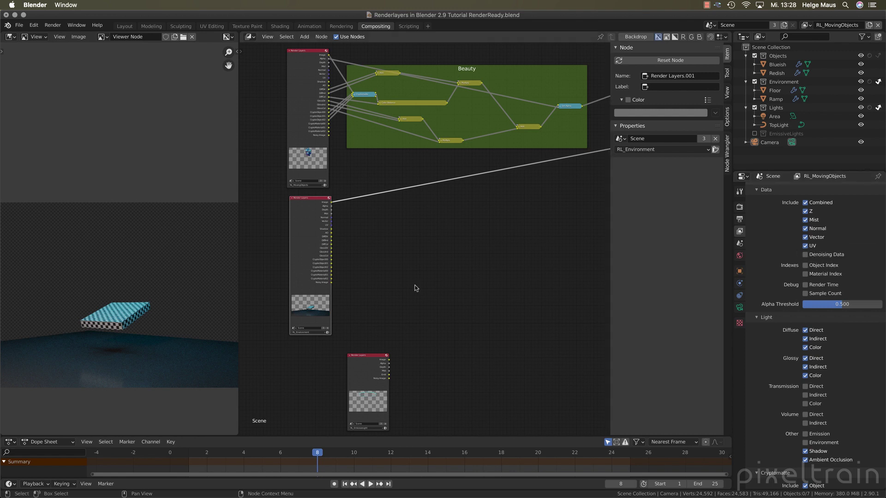
{"action": "scroll", "coordinate": [85, 331], "scroll_direction": "up", "scroll_amount": 4}
{"action": "scroll", "coordinate": [85, 331], "scroll_direction": "down", "scroll_amount": 2}
{"action": "middle_click_drag", "start_coordinate": [88, 334], "coordinate": [101, 270]}
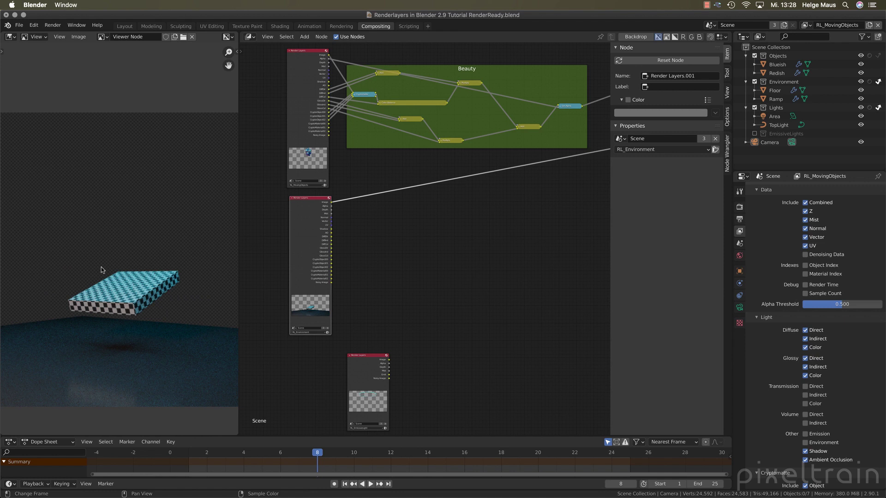
{"action": "scroll", "coordinate": [277, 246], "scroll_direction": "up", "scroll_amount": 2}
Step: Show the RL_Environment Depth pass in the Viewer, widen the image area, and sample the depth values of its pixels
{"action": "middle_click_drag", "start_coordinate": [358, 241], "coordinate": [546, 225]}
{"action": "scroll", "coordinate": [419, 195], "scroll_direction": "up", "scroll_amount": 1}
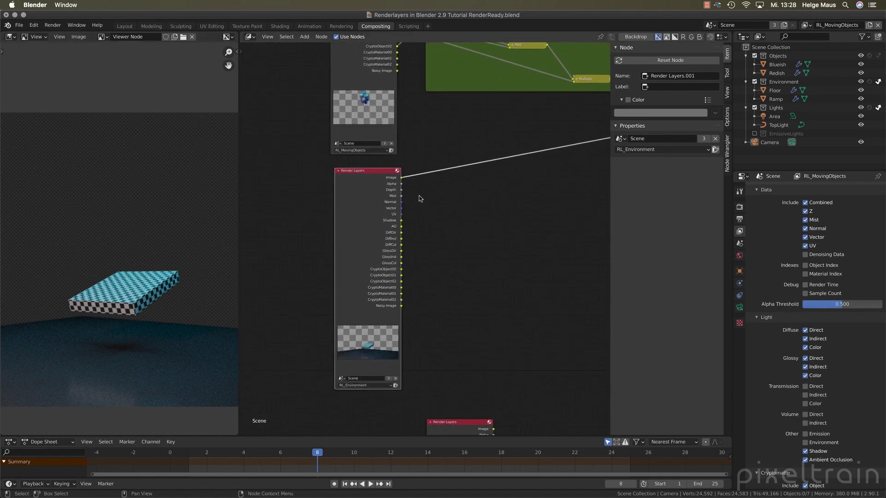
{"action": "left_click", "coordinate": [404, 192], "text": "ctrl+shift"}
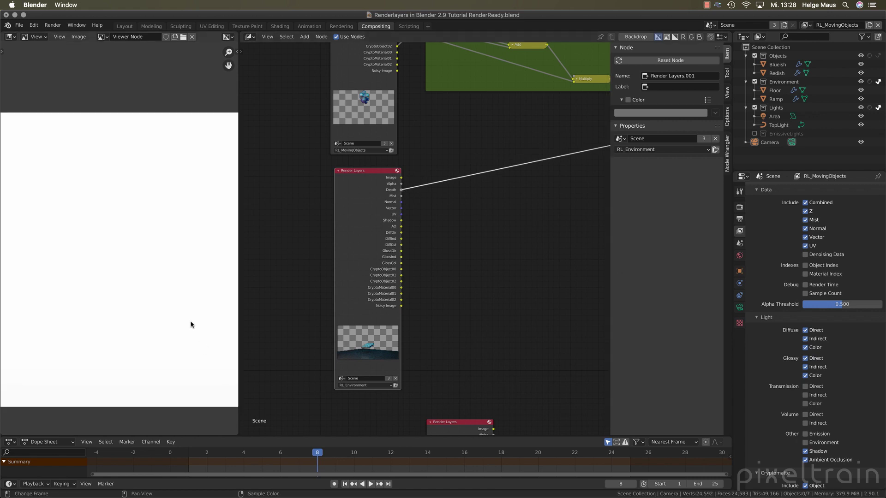
{"action": "left_click_drag", "start_coordinate": [239, 316], "coordinate": [307, 316]}
{"action": "left_click_drag", "start_coordinate": [245, 200], "coordinate": [155, 284]}
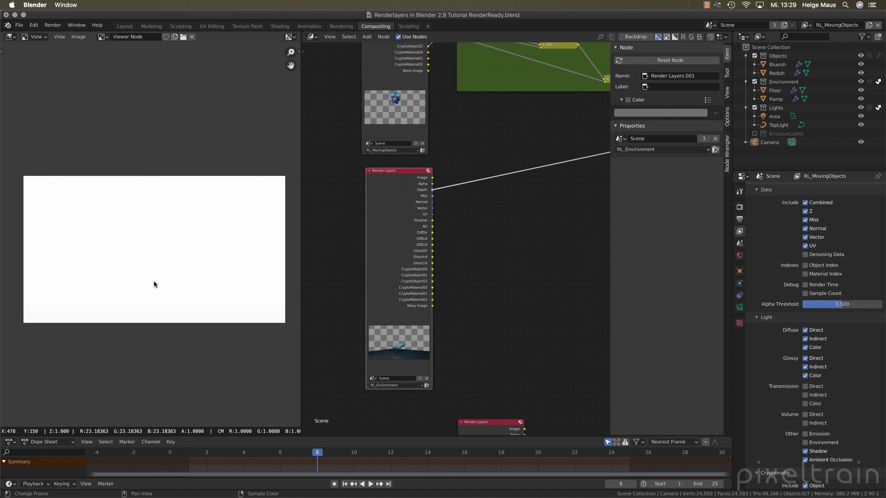
{"action": "left_click_drag", "start_coordinate": [155, 284], "coordinate": [155, 286]}
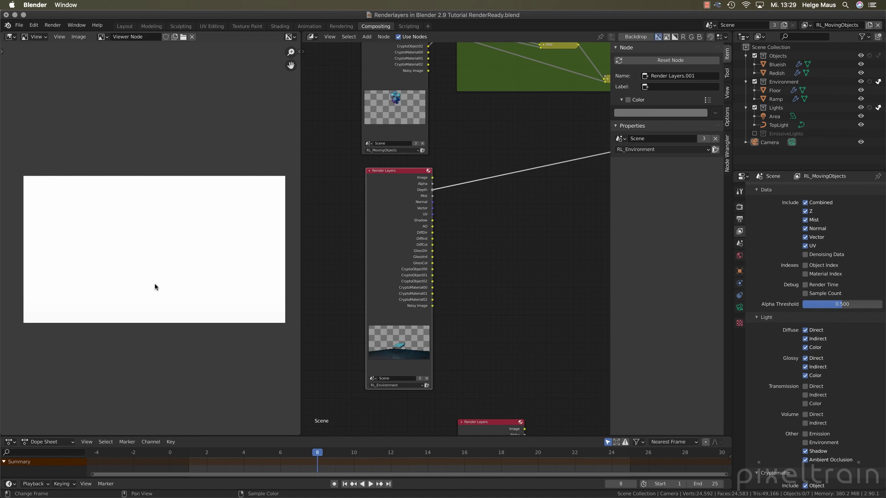
Step: Add a Normalize node fed by RL_Environment's Depth output, show it in the Viewer, and inspect the edges of the ramp
{"action": "middle_click_drag", "start_coordinate": [463, 253], "coordinate": [441, 251]}
{"action": "left_click", "coordinate": [453, 242]}
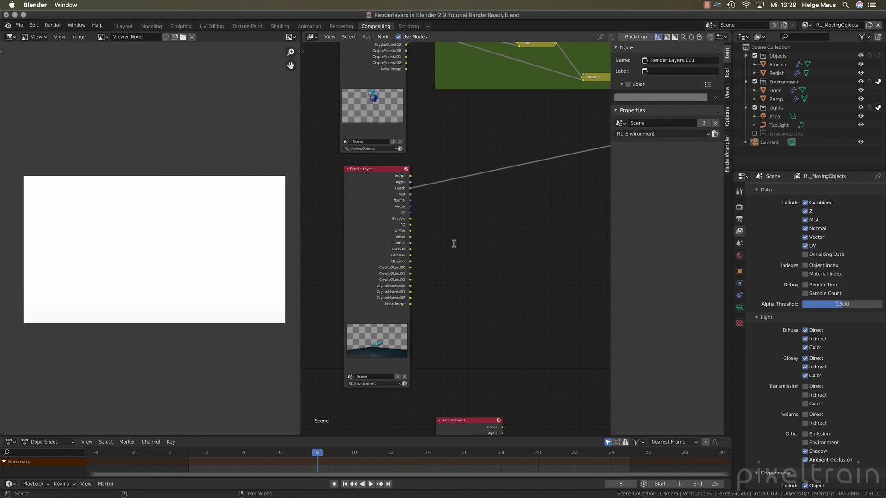
{"action": "key", "text": "shift+a"}
{"action": "type", "text": "b"}
{"action": "key", "text": "BackSpace"}
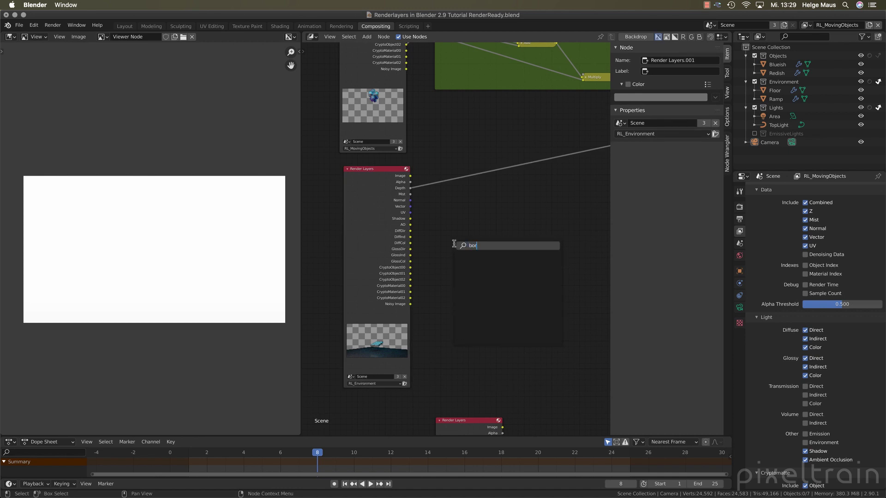
{"action": "type", "text": "nor"}
{"action": "key", "text": "Return"}
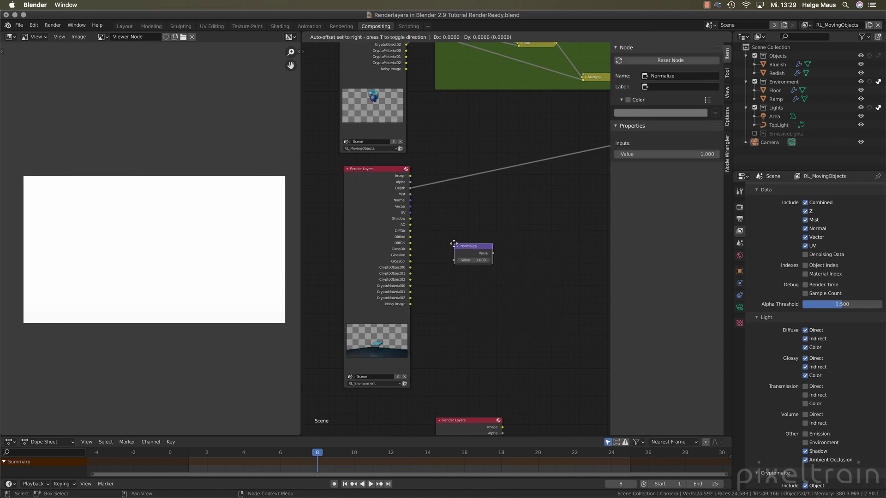
{"action": "left_click", "coordinate": [488, 209]}
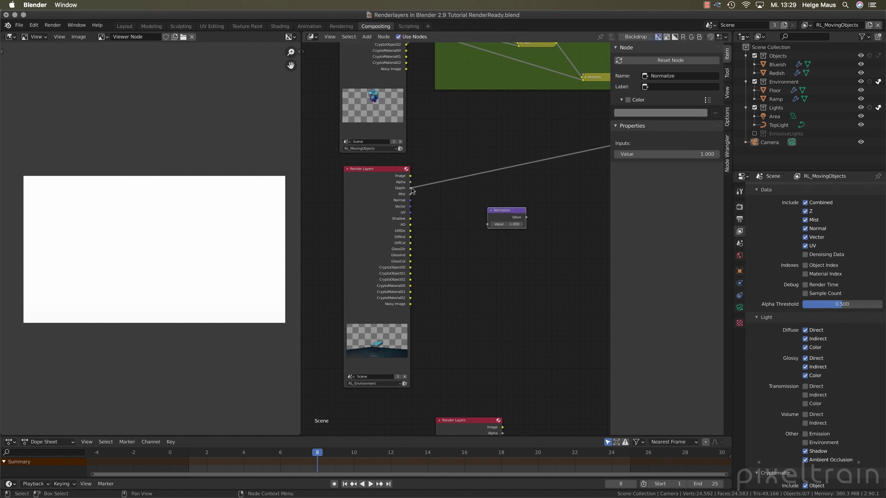
{"action": "left_click_drag", "start_coordinate": [410, 188], "coordinate": [481, 213]}
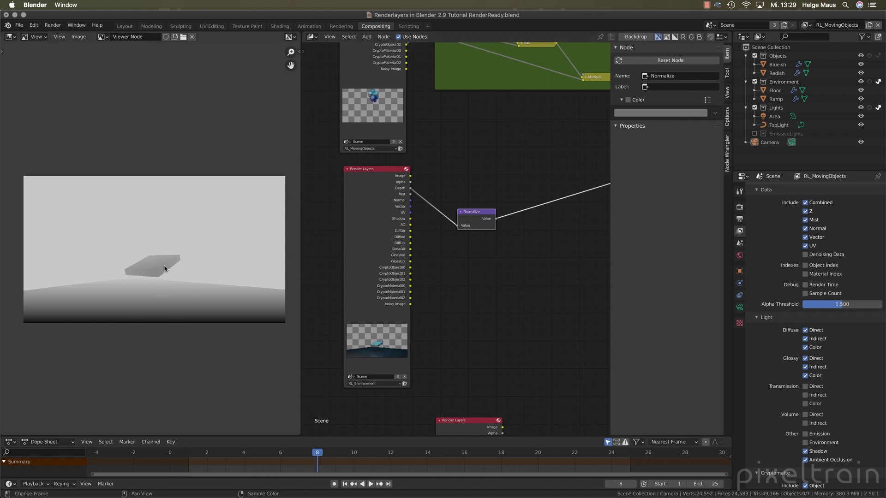
{"action": "scroll", "coordinate": [161, 277], "scroll_direction": "up", "scroll_amount": 4}
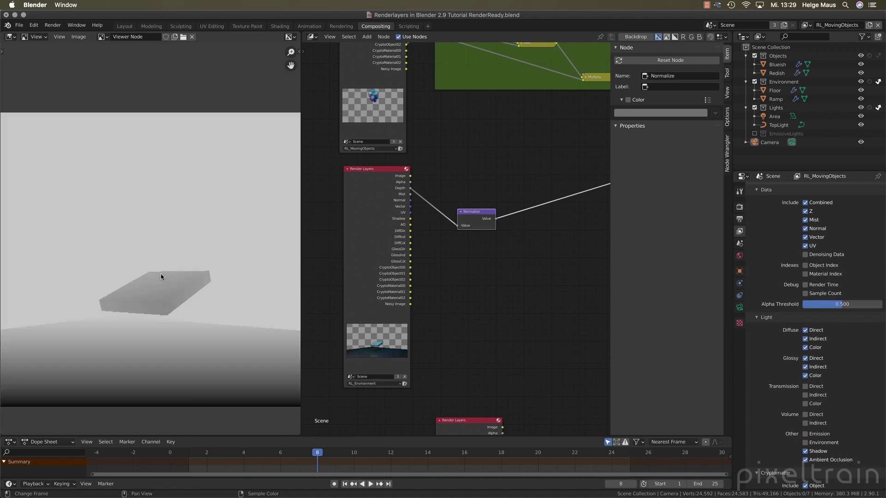
{"action": "scroll", "coordinate": [194, 239], "scroll_direction": "up", "scroll_amount": 3}
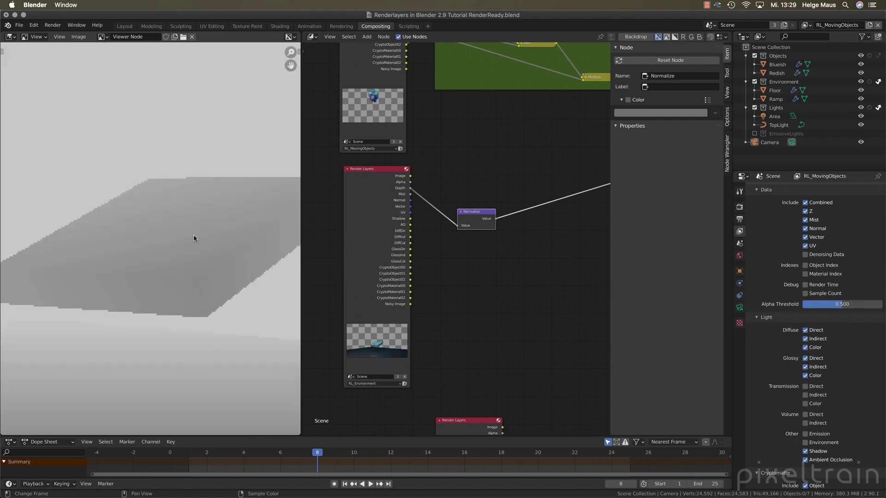
{"action": "scroll", "coordinate": [194, 242], "scroll_direction": "down", "scroll_amount": 2}
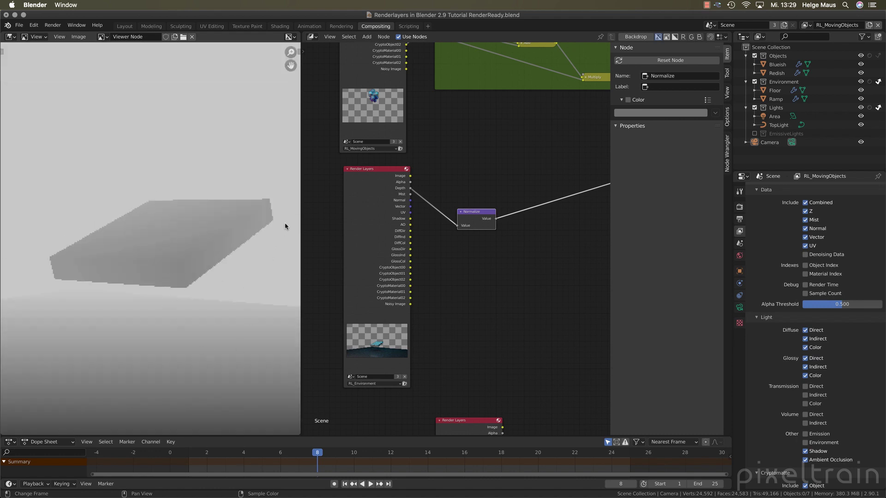
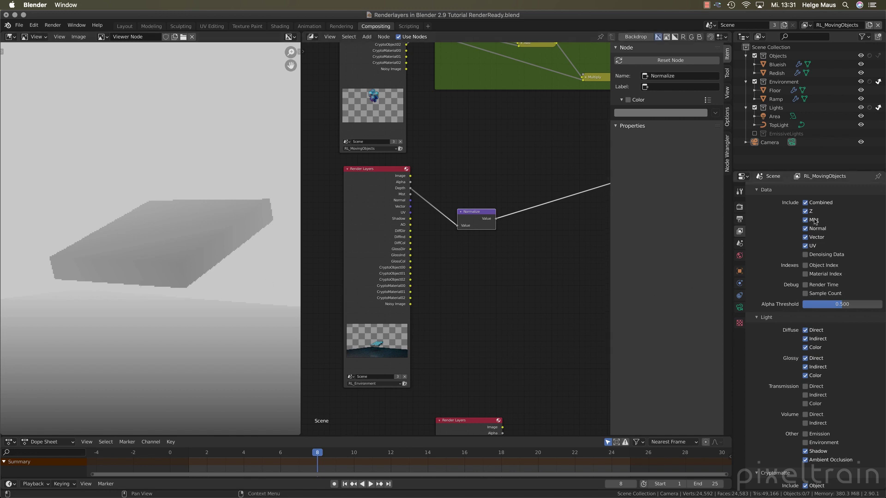
Step: Show the RL_Environment Mist pass in the Viewer instead of the normalized depth and delete the Normalize node
{"action": "left_click_drag", "start_coordinate": [471, 212], "coordinate": [485, 174]}
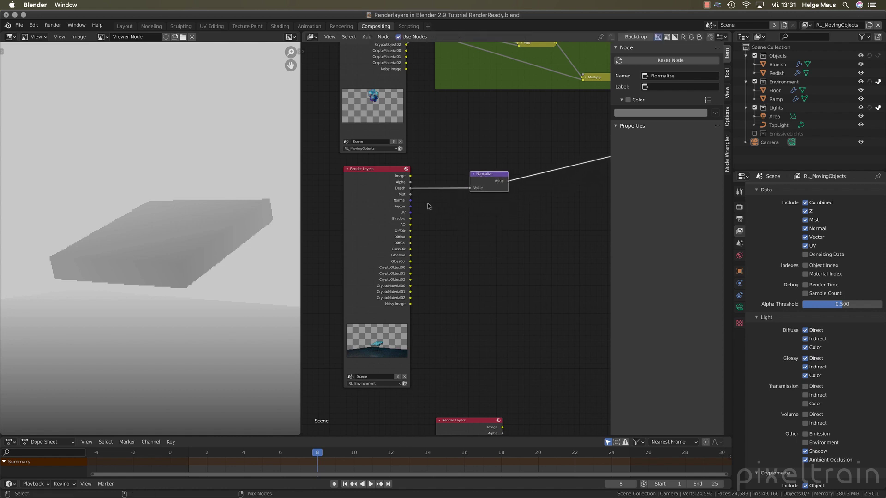
{"action": "left_click_drag", "start_coordinate": [410, 194], "coordinate": [470, 188]}
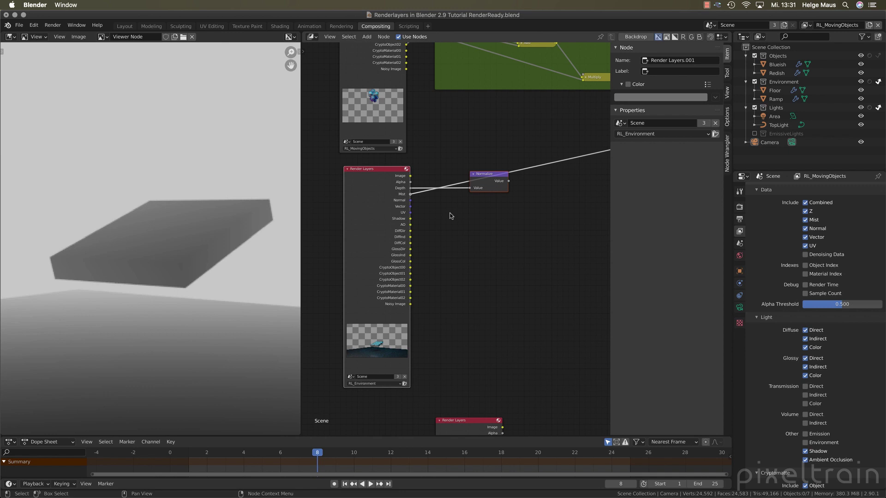
{"action": "key", "text": "g"}
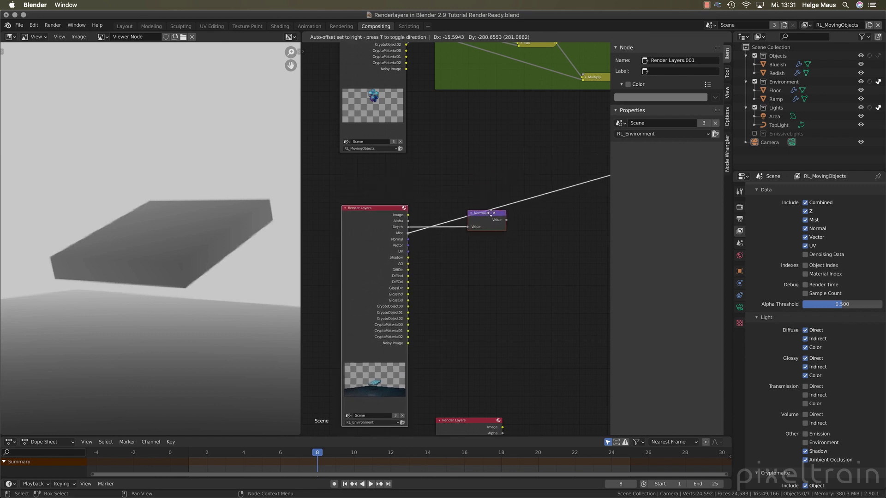
{"action": "left_click_drag", "start_coordinate": [484, 183], "coordinate": [479, 235]}
{"action": "key", "text": "x"}
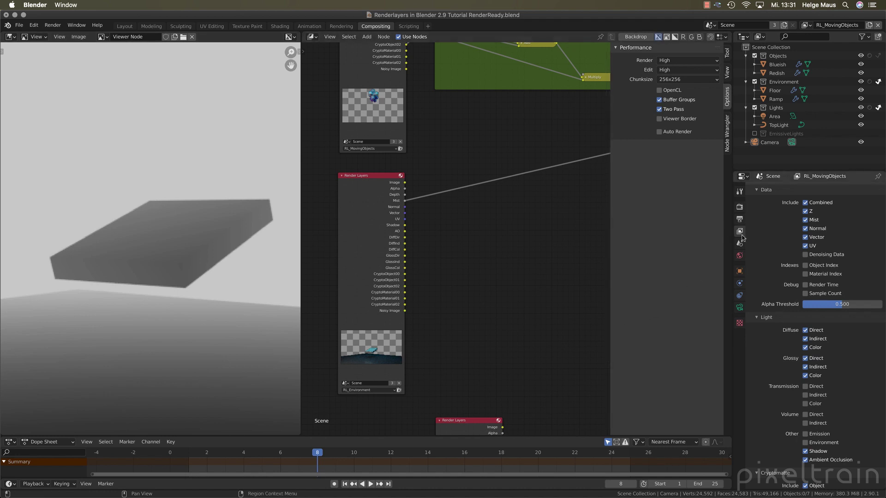
Step: Open the World's Mist Pass settings to review its start, depth and falloff
{"action": "left_click", "coordinate": [739, 257]}
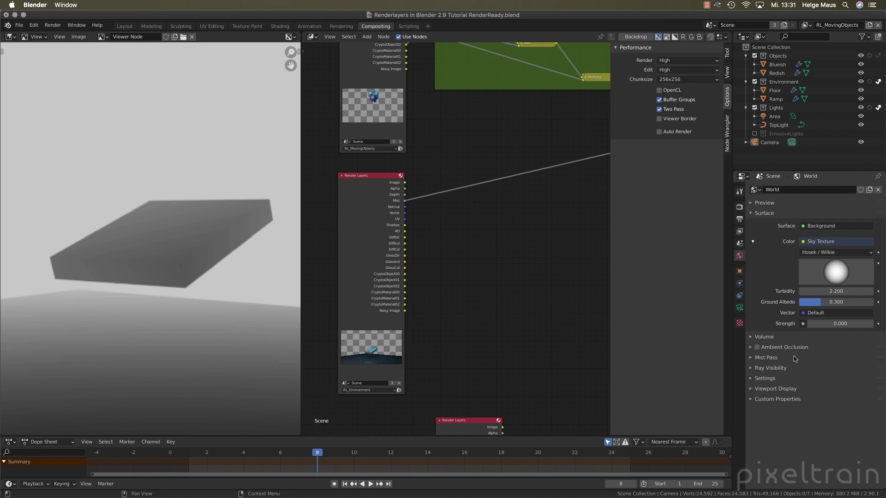
{"action": "left_click", "coordinate": [759, 359]}
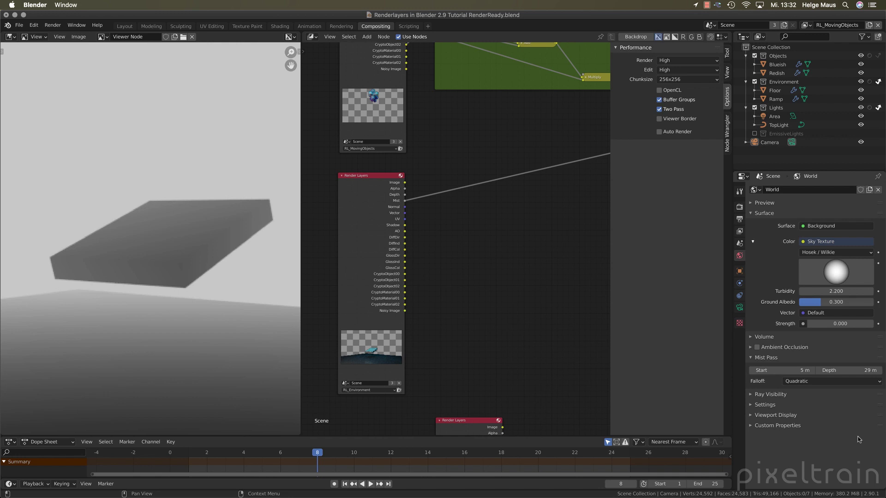
{"action": "scroll", "coordinate": [461, 240], "scroll_direction": "down", "scroll_amount": 2}
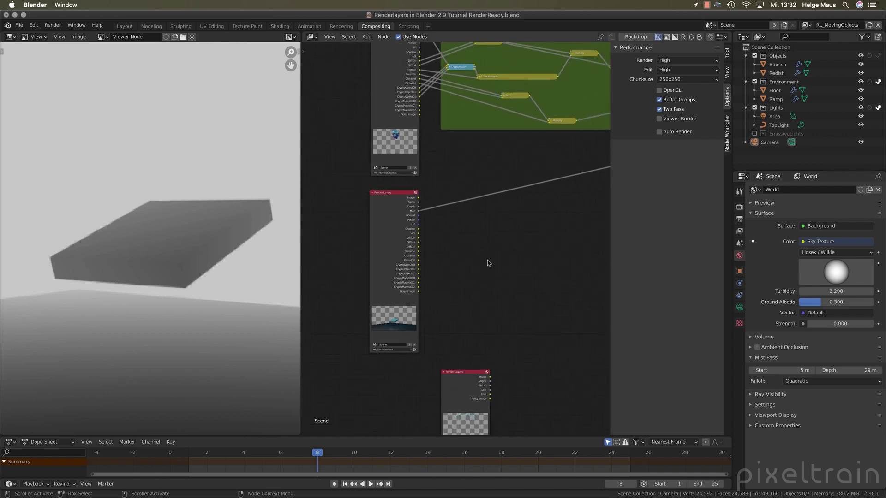
Step: Compare RL_Environment's Image pass with its Mist pass in the Viewer, with the whole frame in view
{"action": "left_click", "coordinate": [390, 193], "text": "ctrl+shift"}
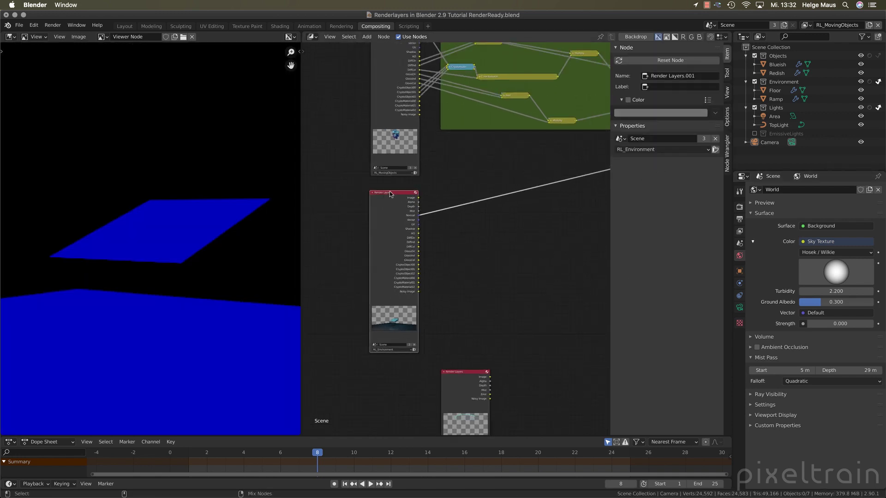
{"action": "left_click", "coordinate": [420, 199], "text": "ctrl+shift"}
{"action": "scroll", "coordinate": [237, 285], "scroll_direction": "down", "scroll_amount": 2}
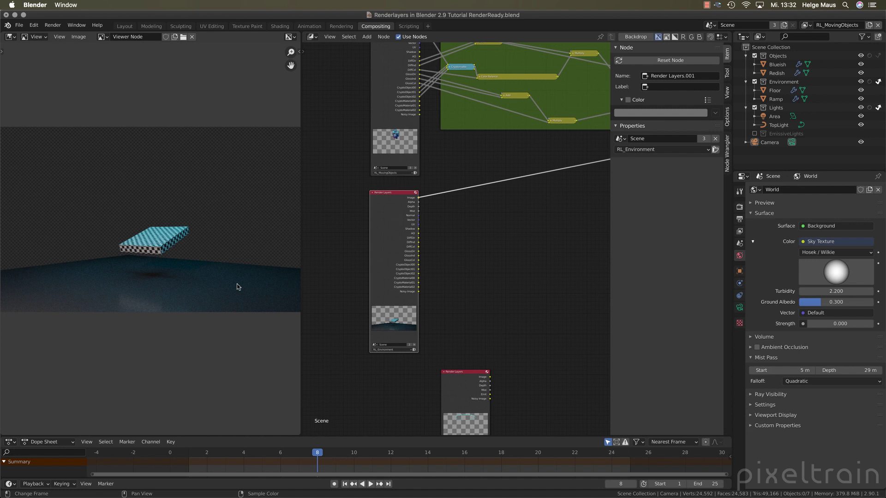
{"action": "left_click", "coordinate": [420, 212], "text": "ctrl+shift"}
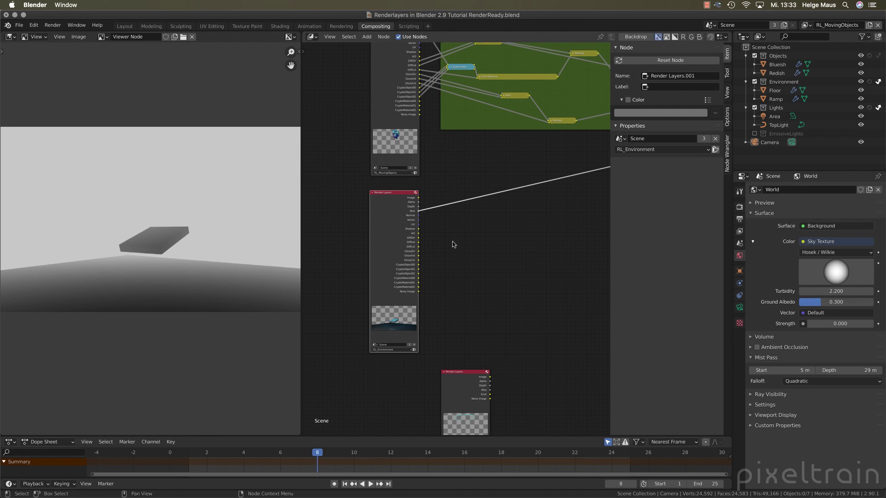
Step: Add a Mix node fed by RL_Environment's Image output first and Mist output second, and show it in the Viewer
{"action": "key", "text": "q"}
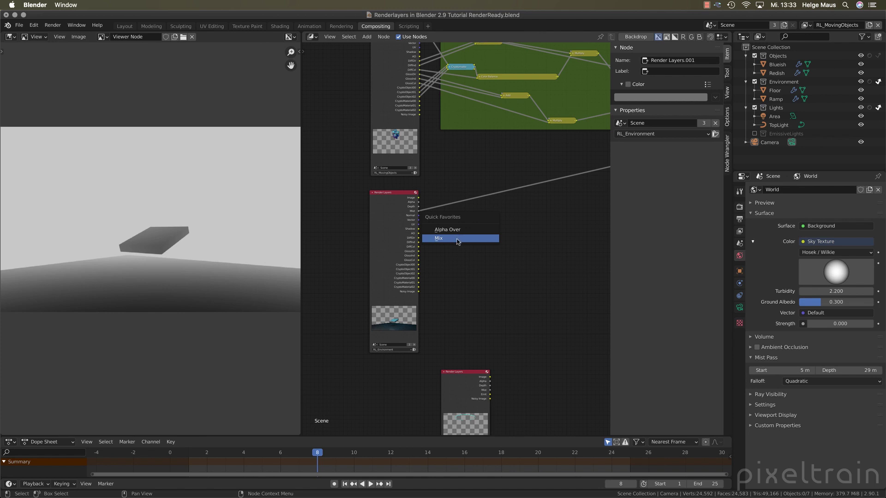
{"action": "left_click", "coordinate": [456, 238]}
{"action": "left_click", "coordinate": [520, 227]}
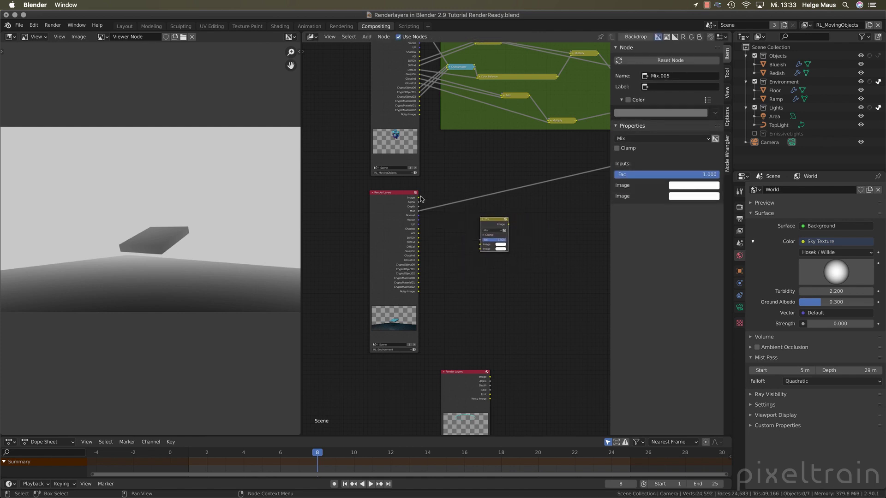
{"action": "left_click_drag", "start_coordinate": [419, 198], "coordinate": [480, 244]}
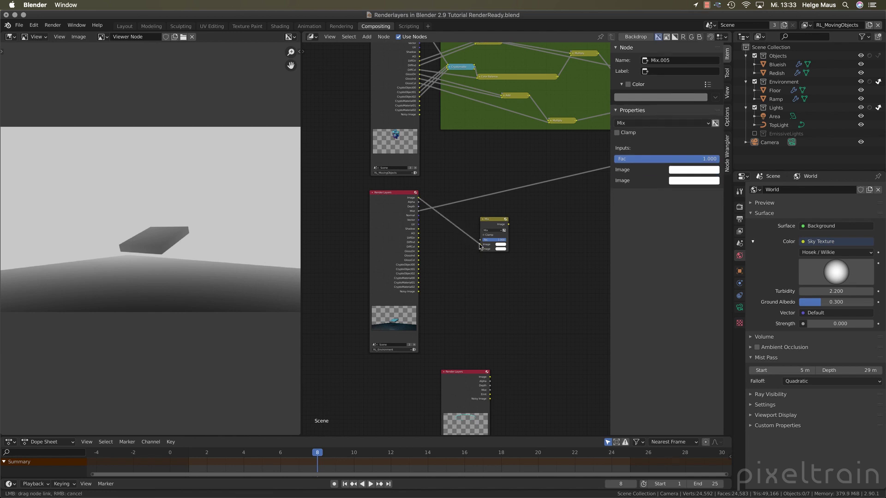
{"action": "left_click", "coordinate": [493, 227], "text": "ctrl+shift"}
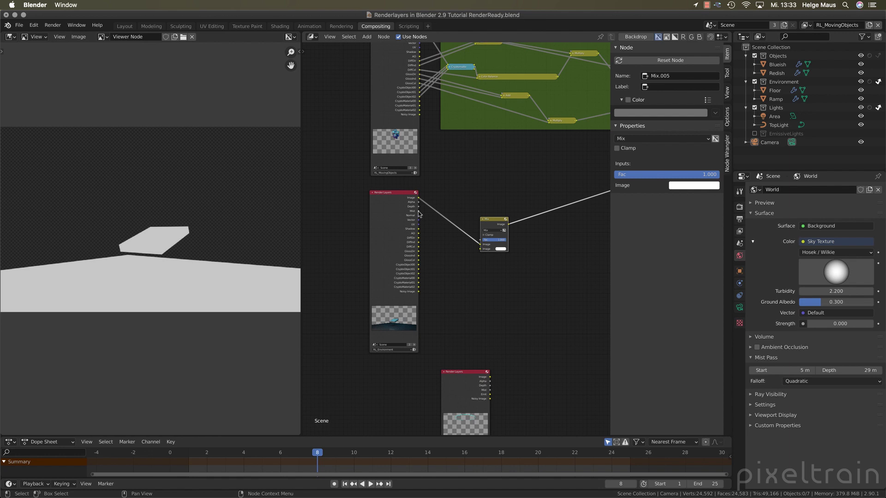
{"action": "left_click_drag", "start_coordinate": [419, 212], "coordinate": [480, 249]}
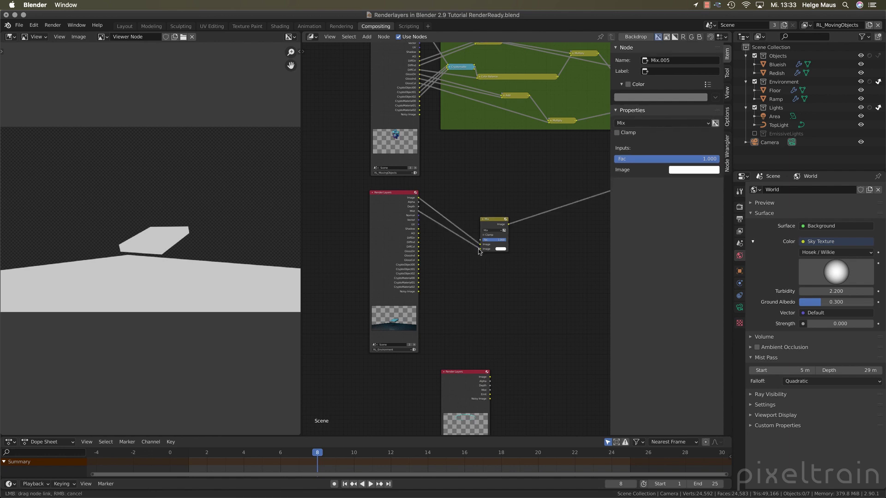
Step: Set the Mix node's blend mode to Add and place the node level with the top of the RL_Environment node
{"action": "left_click", "coordinate": [494, 231]}
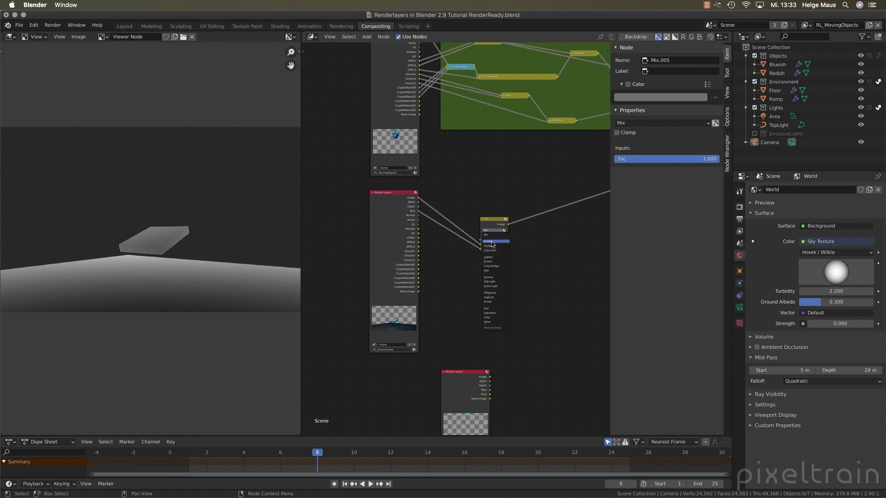
{"action": "left_click", "coordinate": [489, 272]}
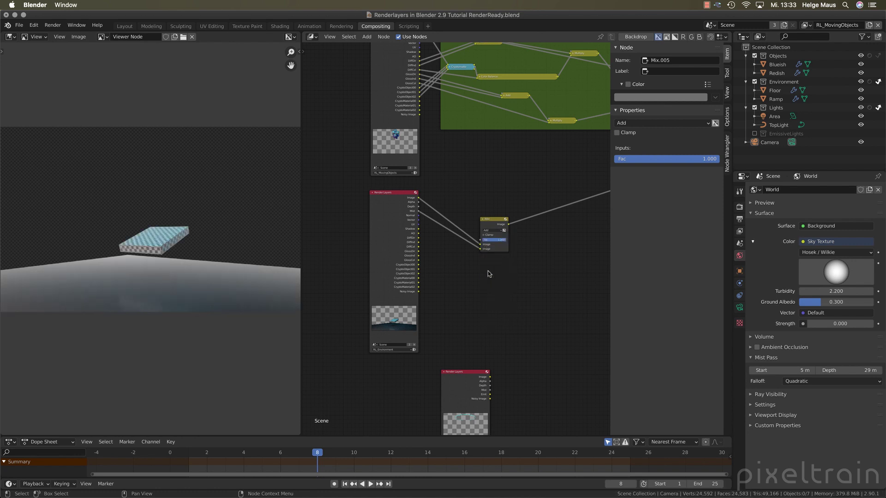
{"action": "scroll", "coordinate": [485, 257], "scroll_direction": "up", "scroll_amount": 3}
{"action": "left_click_drag", "start_coordinate": [506, 217], "coordinate": [484, 164]}
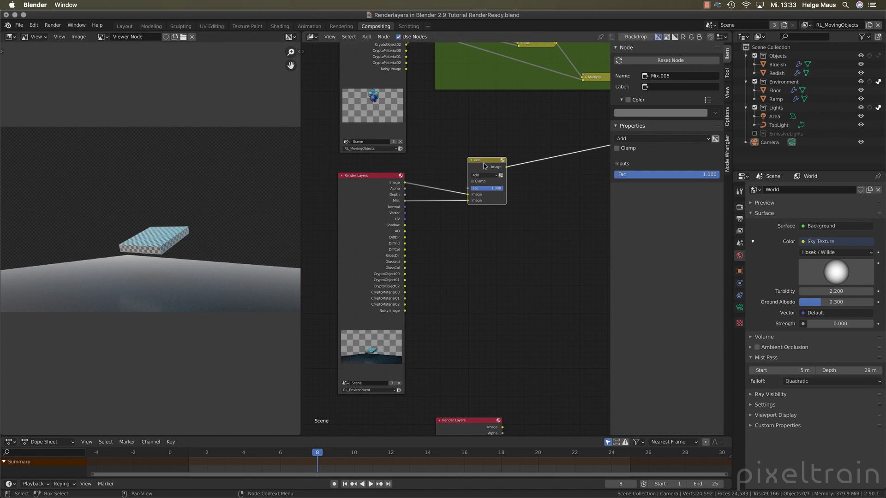
Step: Mute and unmute the Add node to compare the environment image with and without the mist
{"action": "key", "text": "m"}
{"action": "key", "text": "m"}
{"action": "key", "text": "m"}
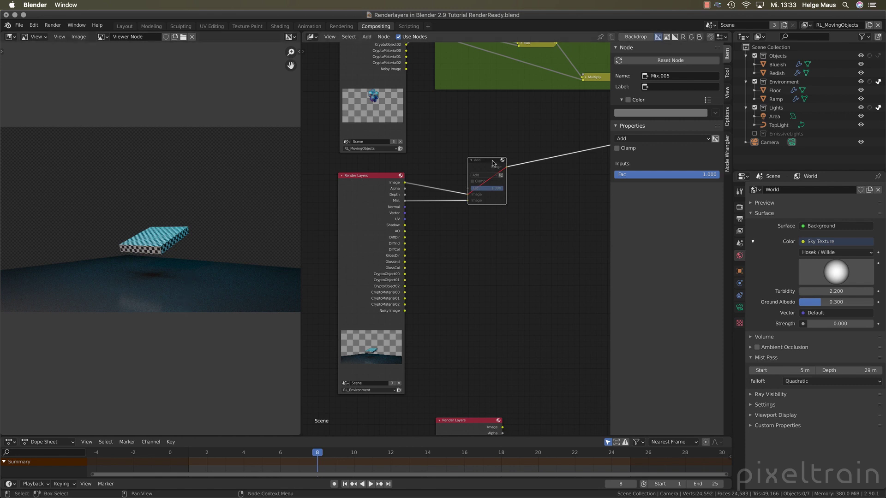
{"action": "key", "text": "m"}
Step: Turn off Use Alpha on the Viewer node and inspect the added mist around the ramp
{"action": "middle_click_drag", "start_coordinate": [493, 163], "coordinate": [417, 279]}
{"action": "left_click", "coordinate": [470, 243]}
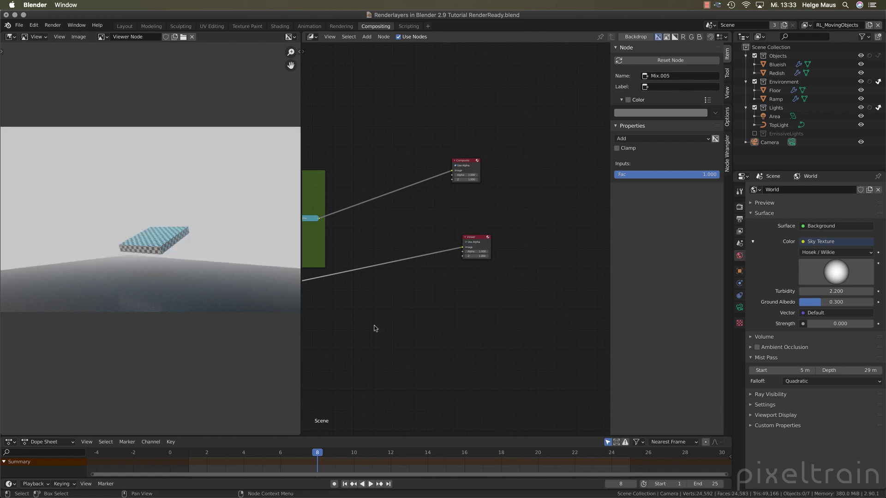
{"action": "middle_click_drag", "start_coordinate": [376, 328], "coordinate": [370, 246]}
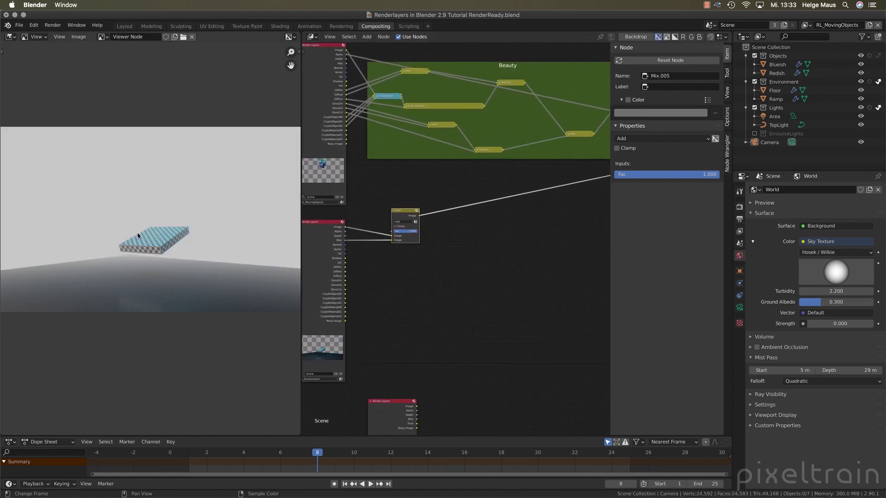
{"action": "scroll", "coordinate": [174, 229], "scroll_direction": "up", "scroll_amount": 4}
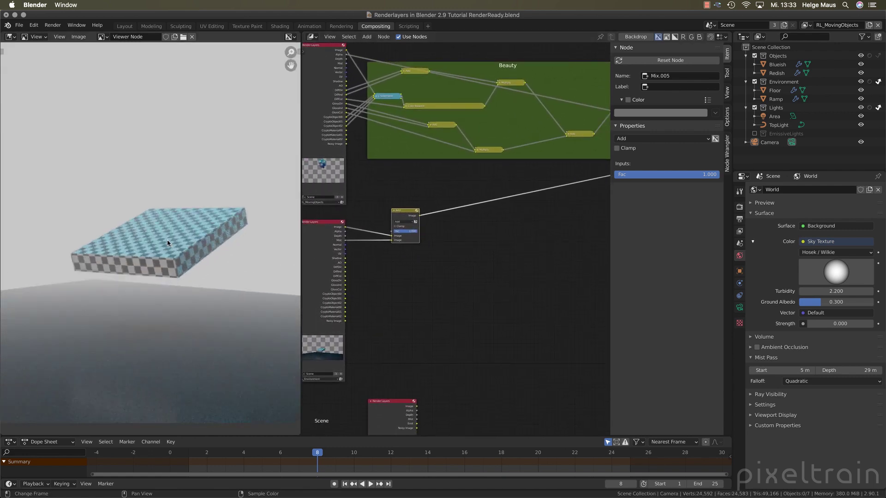
{"action": "scroll", "coordinate": [168, 243], "scroll_direction": "down", "scroll_amount": 2}
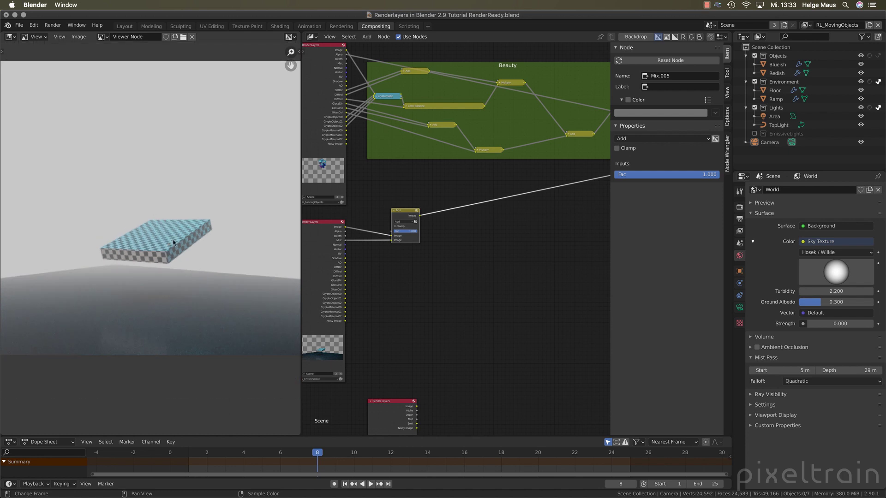
Step: Move the Add node farther from RL_Environment to make room and show the Mist pass in the Viewer
{"action": "left_click_drag", "start_coordinate": [400, 213], "coordinate": [511, 217]}
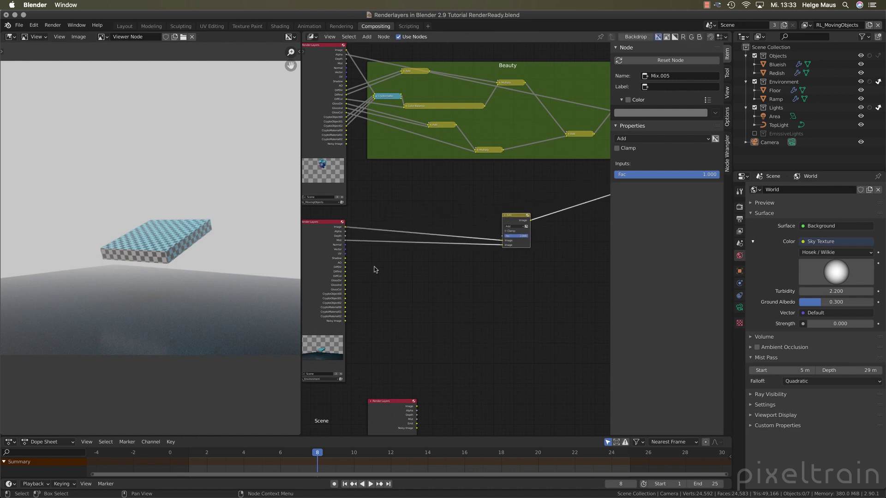
{"action": "scroll", "coordinate": [379, 266], "scroll_direction": "up", "scroll_amount": 3}
{"action": "middle_click_drag", "start_coordinate": [379, 264], "coordinate": [369, 263]}
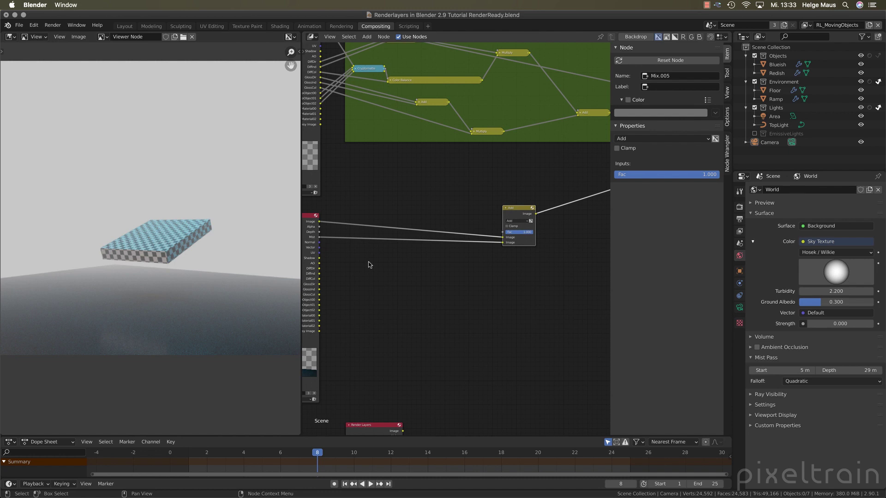
{"action": "left_click", "coordinate": [320, 240], "text": "ctrl+shift"}
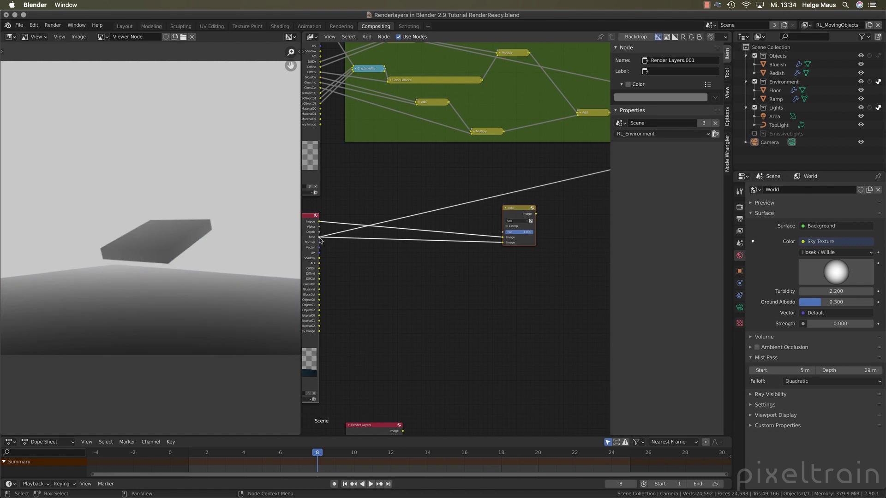
{"action": "left_click", "coordinate": [398, 291]}
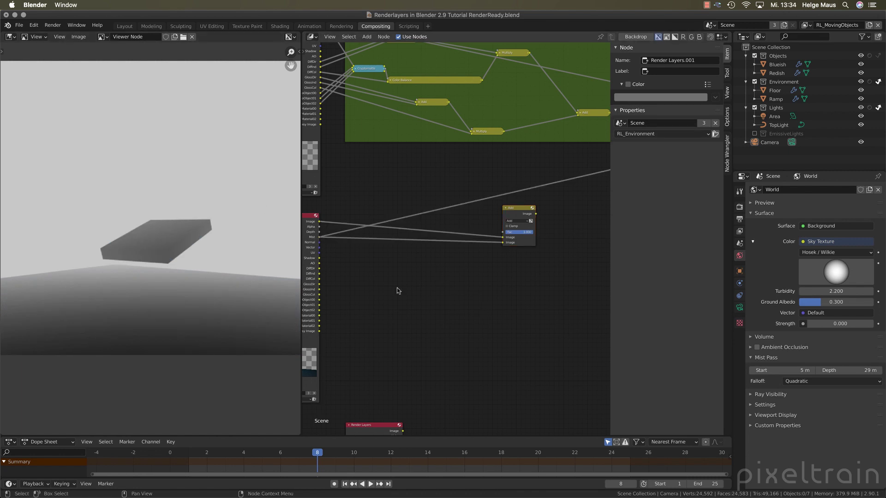
Step: Add a ColorRamp node below the mist link, feed its Fac from RL_Environment's Mist output, and show it in the Viewer
{"action": "key", "text": "shift+a"}
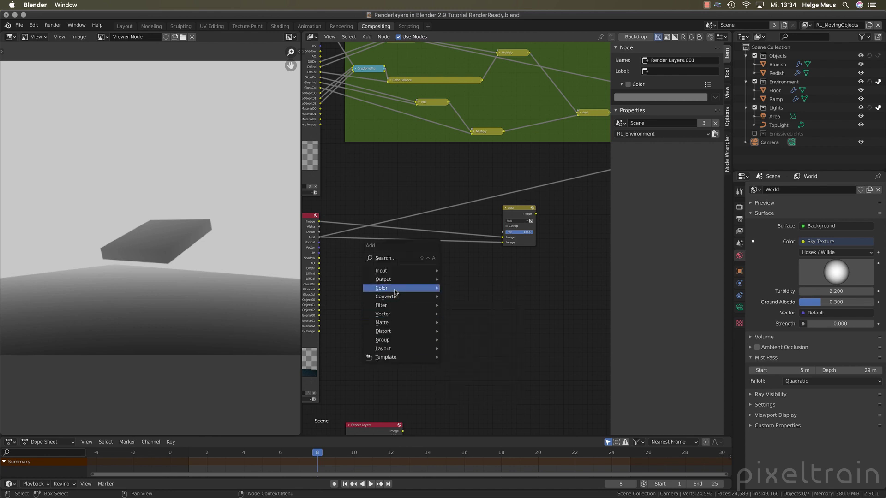
{"action": "mouse_move", "coordinate": [401, 291]}
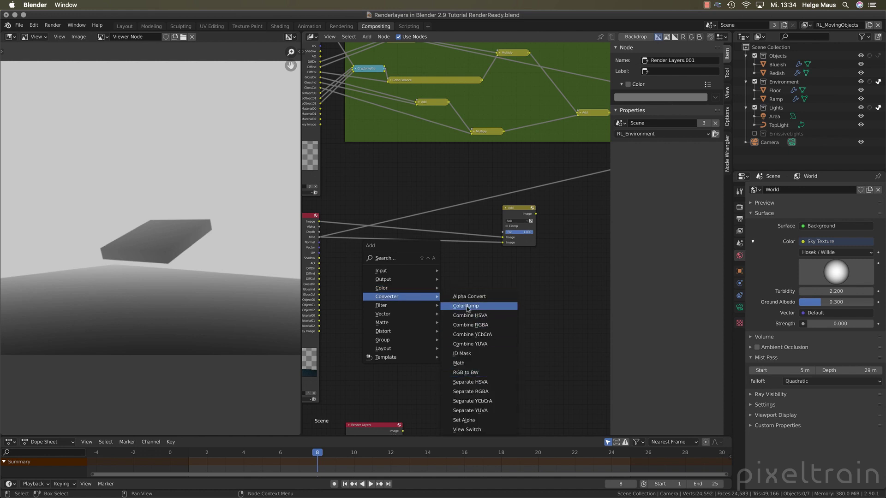
{"action": "left_click", "coordinate": [474, 306]}
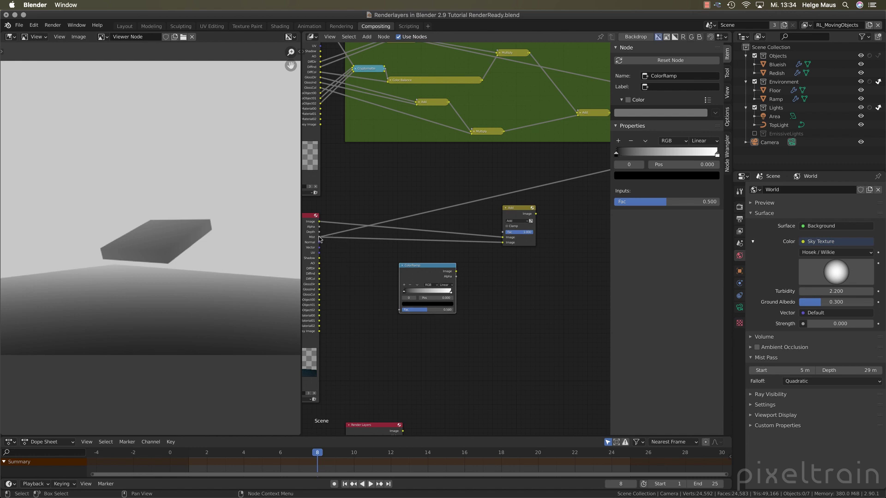
{"action": "left_click_drag", "start_coordinate": [319, 238], "coordinate": [399, 309]}
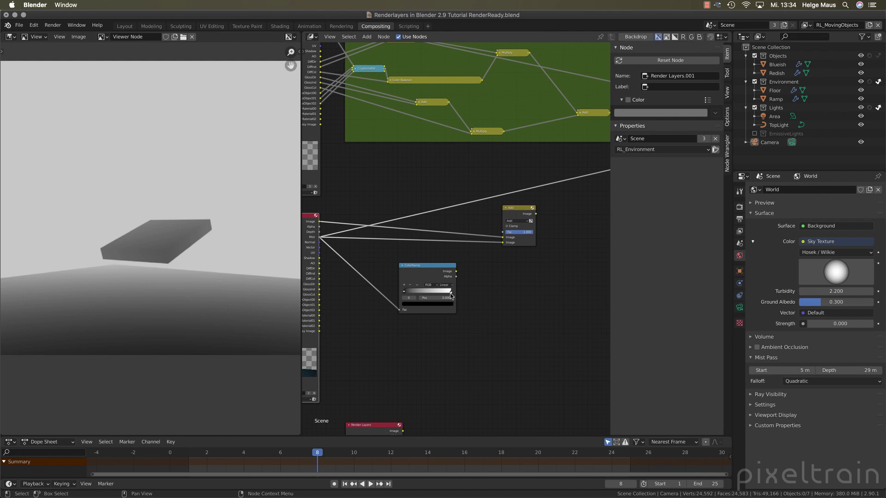
{"action": "left_click", "coordinate": [458, 273], "text": "ctrl+shift"}
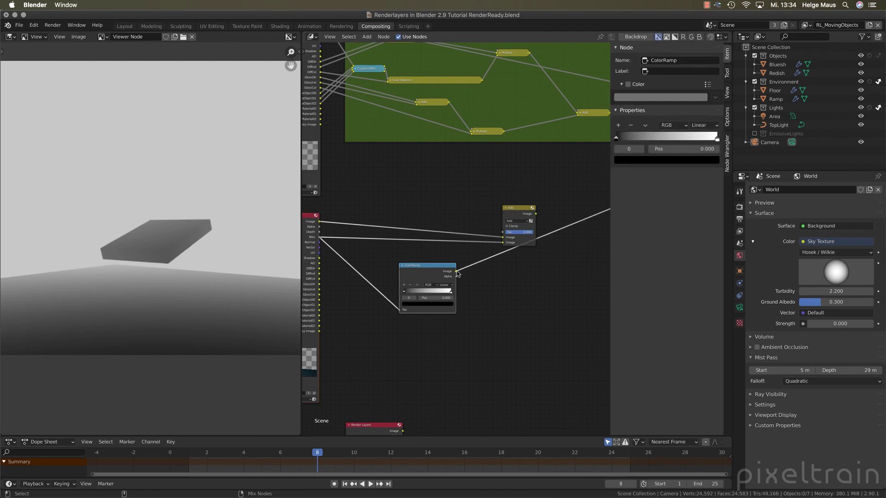
Step: Examine the ColorRamp's white stop and black stop, including their positions and colors
{"action": "scroll", "coordinate": [369, 314], "scroll_direction": "up", "scroll_amount": 2}
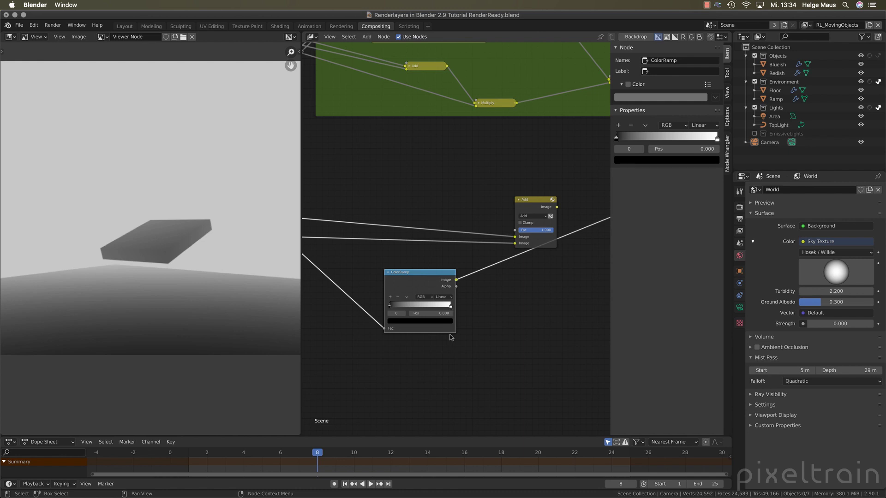
{"action": "scroll", "coordinate": [451, 337], "scroll_direction": "up", "scroll_amount": 1}
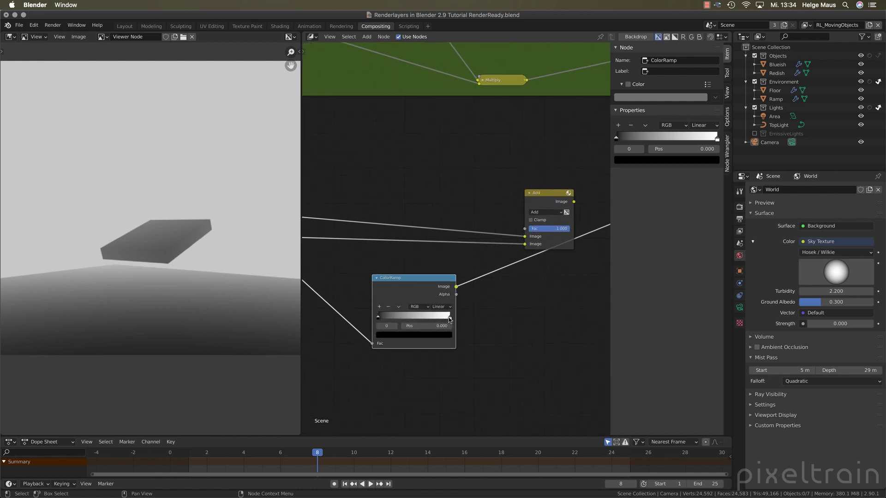
{"action": "mouse_move", "coordinate": [451, 319]}
{"action": "left_mouse_down"}
{"action": "mouse_move", "coordinate": [381, 321]}
{"action": "mouse_move", "coordinate": [451, 319]}
{"action": "left_mouse_up"}
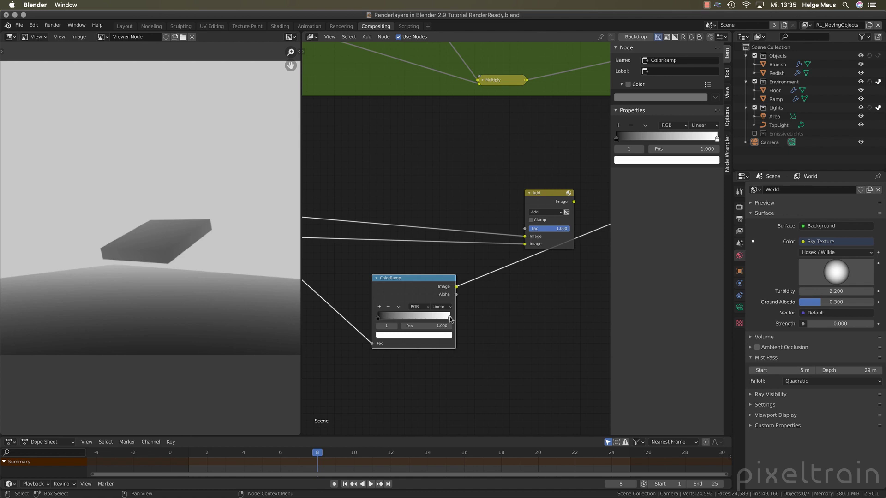
{"action": "left_click", "coordinate": [378, 318]}
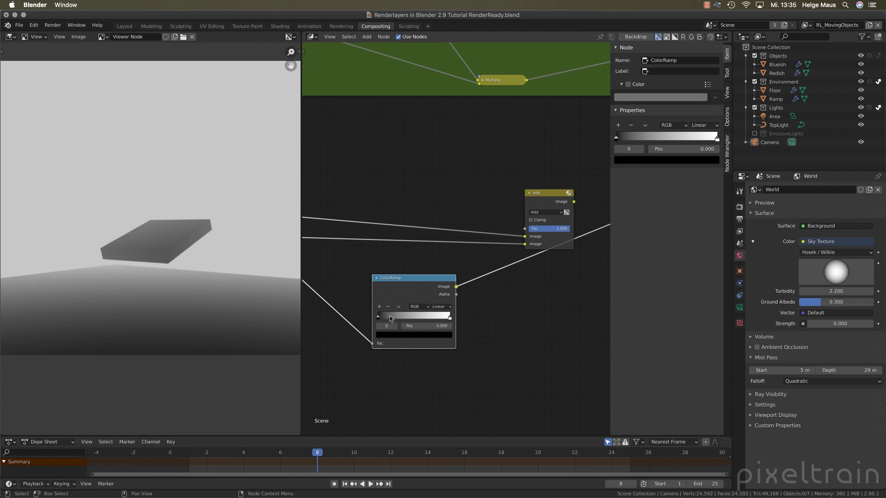
Step: Tint the ColorRamp's white stop pale blue with a hue of about 0.546, and reduce its saturation
{"action": "left_click", "coordinate": [450, 318]}
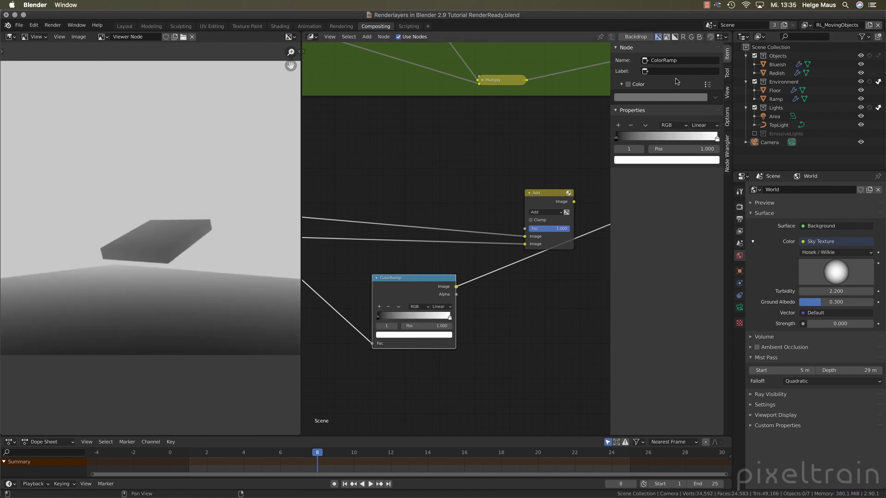
{"action": "left_click", "coordinate": [421, 337]}
{"action": "left_click", "coordinate": [438, 336]}
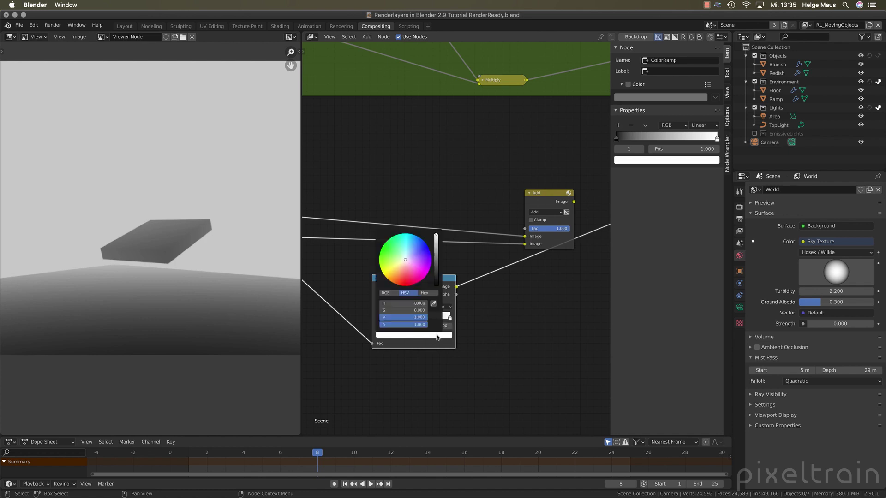
{"action": "left_click", "coordinate": [439, 338]}
{"action": "left_click", "coordinate": [409, 253]}
{"action": "left_click_drag", "start_coordinate": [409, 253], "coordinate": [407, 254]}
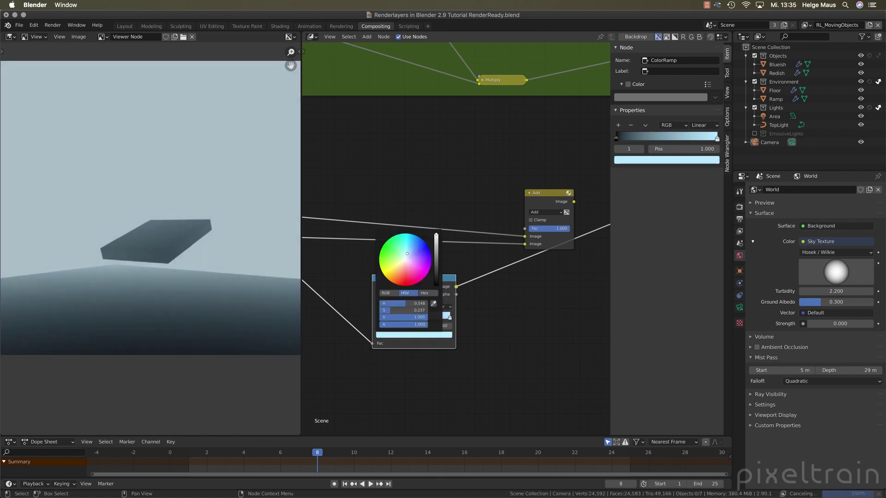
{"action": "left_click_drag", "start_coordinate": [391, 310], "coordinate": [385, 310]}
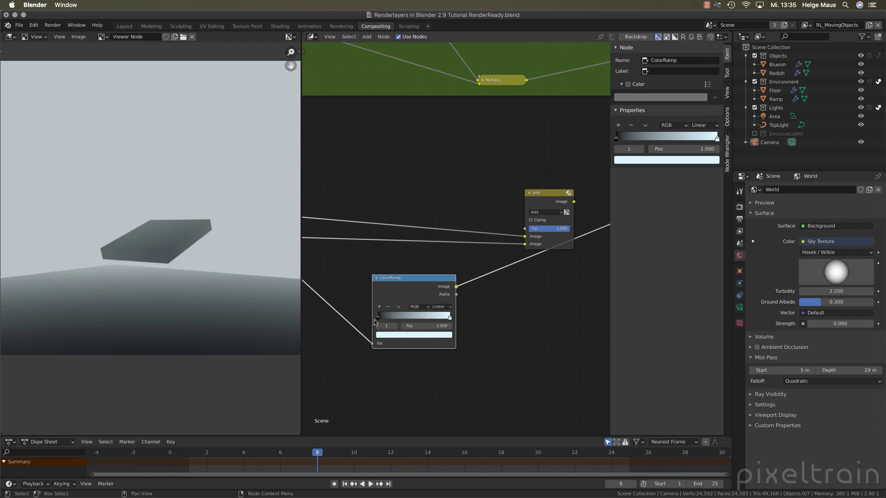
Step: Select the ColorRamp's black stop
{"action": "left_click", "coordinate": [378, 317]}
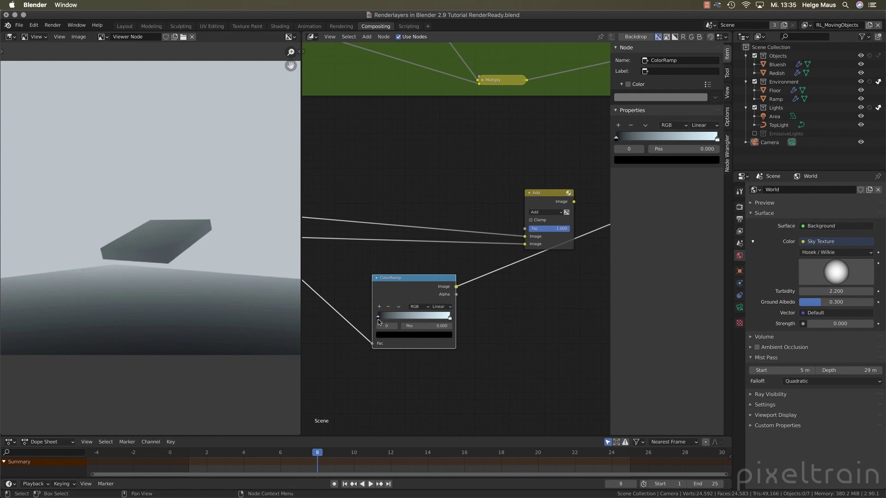
Step: Lighten the ColorRamp's first black stop slightly and add a middle stop at position 0.416
{"action": "left_click", "coordinate": [417, 337]}
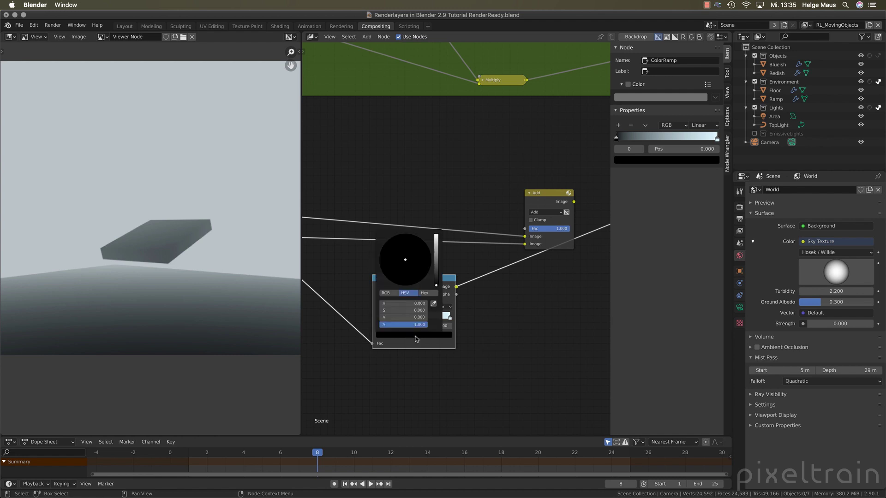
{"action": "left_click", "coordinate": [436, 281]}
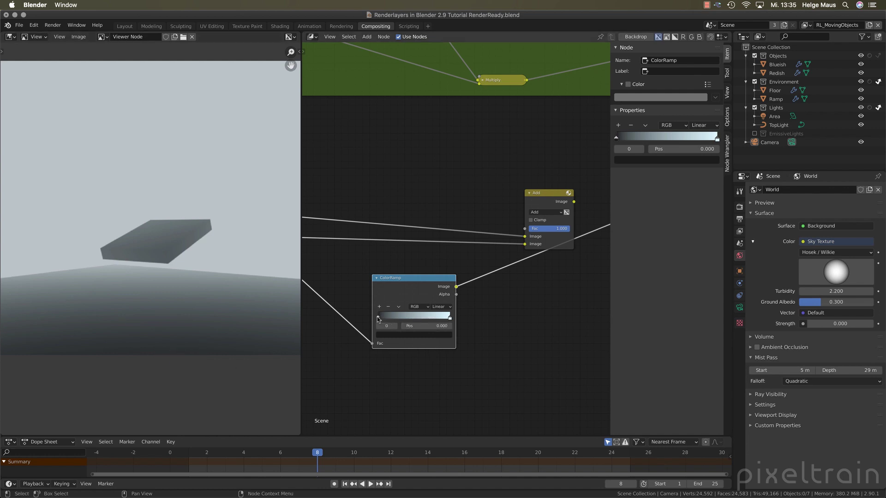
{"action": "mouse_move", "coordinate": [378, 319]}
{"action": "left_mouse_down"}
{"action": "mouse_move", "coordinate": [397, 319]}
{"action": "mouse_move", "coordinate": [377, 321]}
{"action": "left_mouse_up"}
{"action": "left_click", "coordinate": [379, 307]}
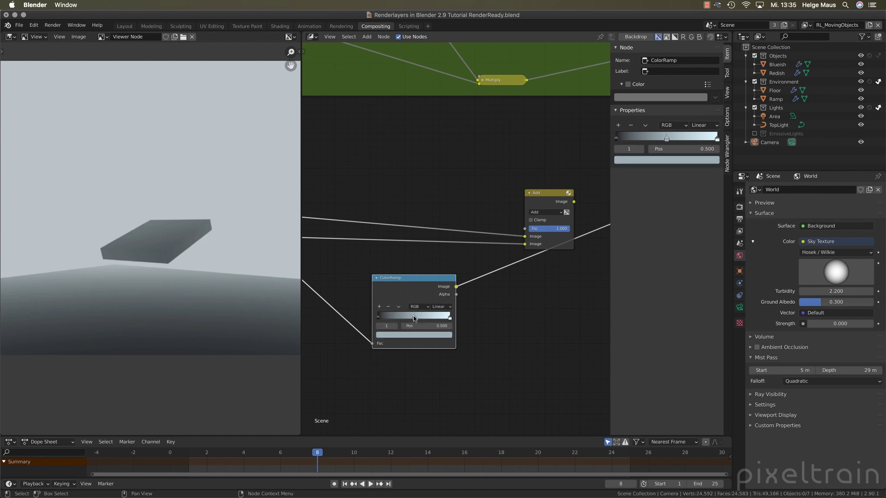
{"action": "mouse_move", "coordinate": [414, 318]}
{"action": "left_mouse_down"}
{"action": "mouse_move", "coordinate": [387, 319]}
{"action": "mouse_move", "coordinate": [408, 319]}
{"action": "left_mouse_up"}
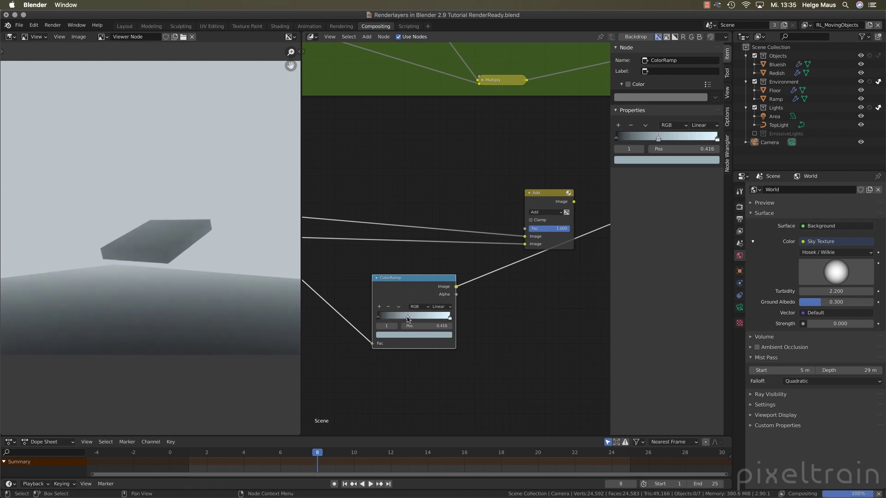
Step: Connect the ColorRamp's image to the Add node's second image input and move the ramp's middle stop to about 0.70
{"action": "left_click_drag", "start_coordinate": [457, 287], "coordinate": [525, 243]}
{"action": "left_click_drag", "start_coordinate": [560, 205], "coordinate": [473, 184]}
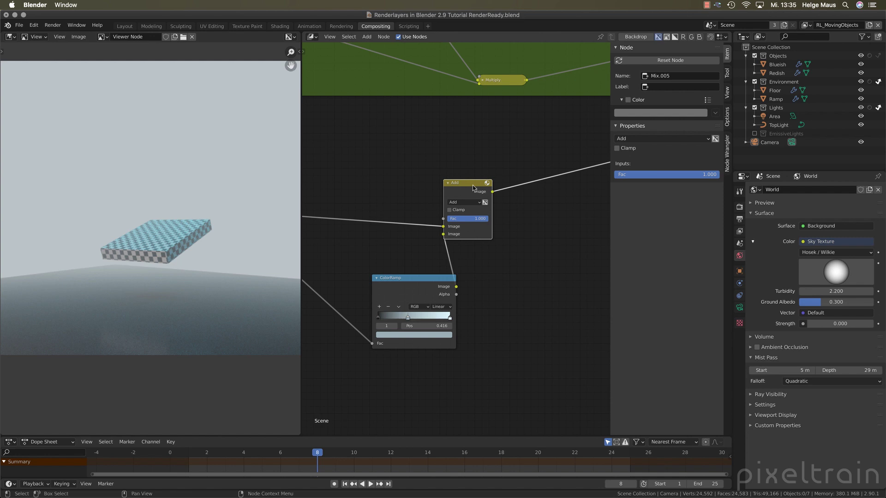
{"action": "left_click_drag", "start_coordinate": [408, 318], "coordinate": [429, 318]}
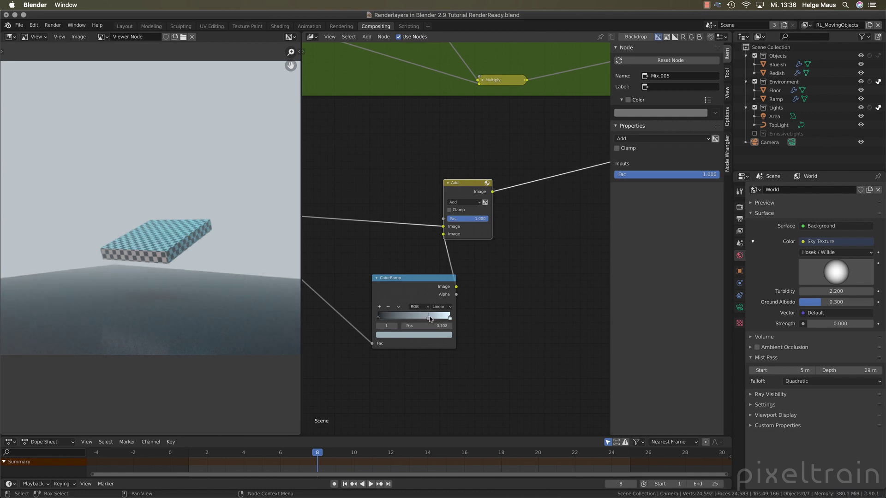
Step: Select the ColorRamp's first stop and reduce the Add node's factor to 0.188
{"action": "left_click", "coordinate": [378, 318]}
{"action": "left_click_drag", "start_coordinate": [475, 219], "coordinate": [443, 218]}
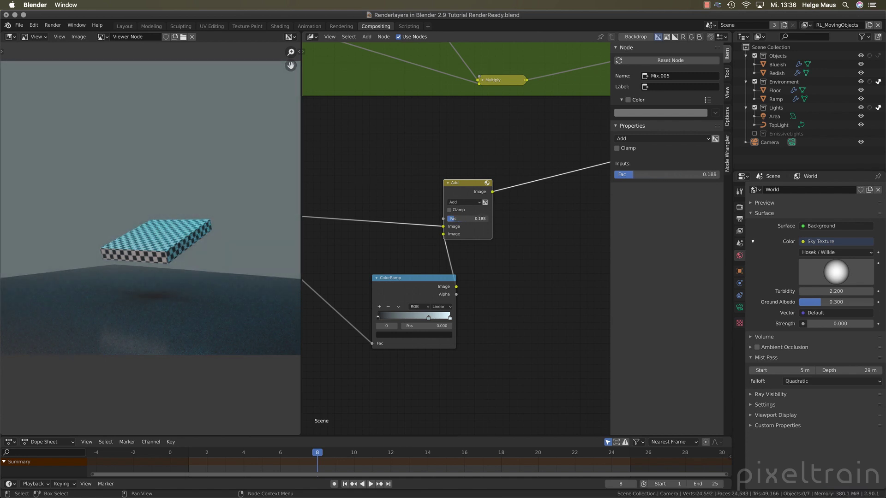
{"action": "scroll", "coordinate": [492, 259], "scroll_direction": "down", "scroll_amount": 2}
{"action": "middle_click_drag", "start_coordinate": [491, 259], "coordinate": [466, 262]}
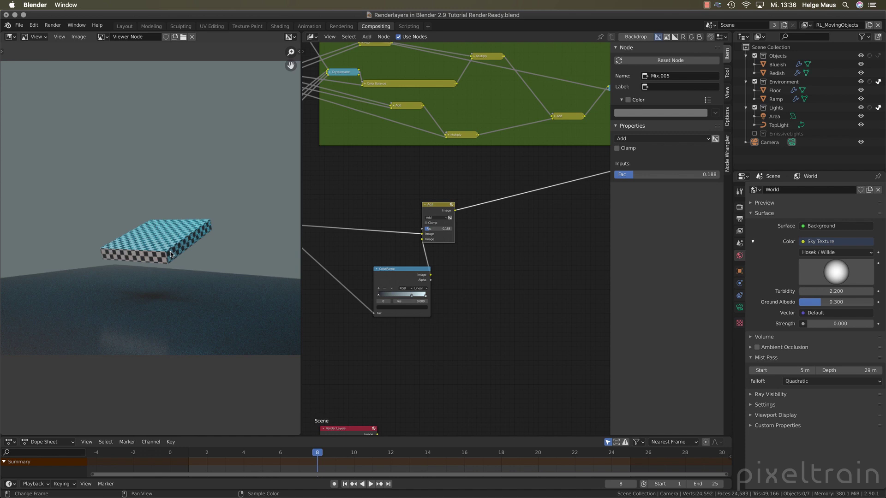
{"action": "scroll", "coordinate": [323, 276], "scroll_direction": "down", "scroll_amount": 1}
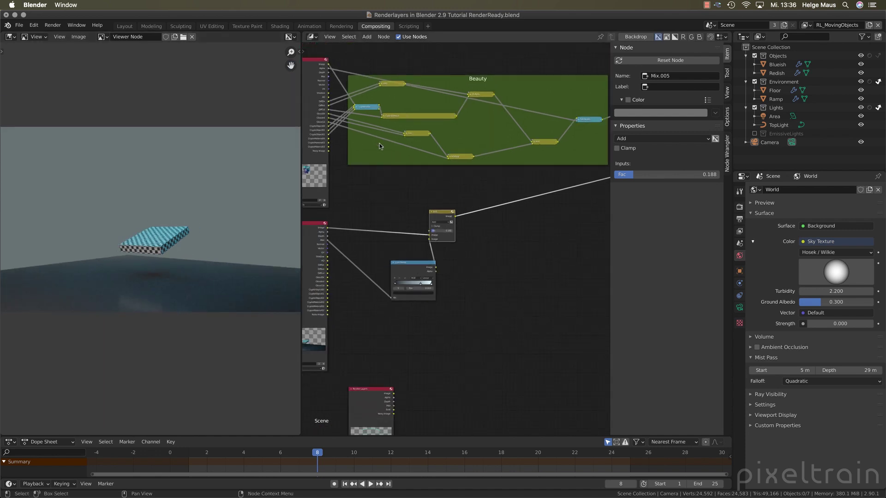
Step: Delete the ColorRamp and Add nodes connected to the second render layer below the Beauty frame
{"action": "left_click_drag", "start_coordinate": [398, 284], "coordinate": [374, 286]}
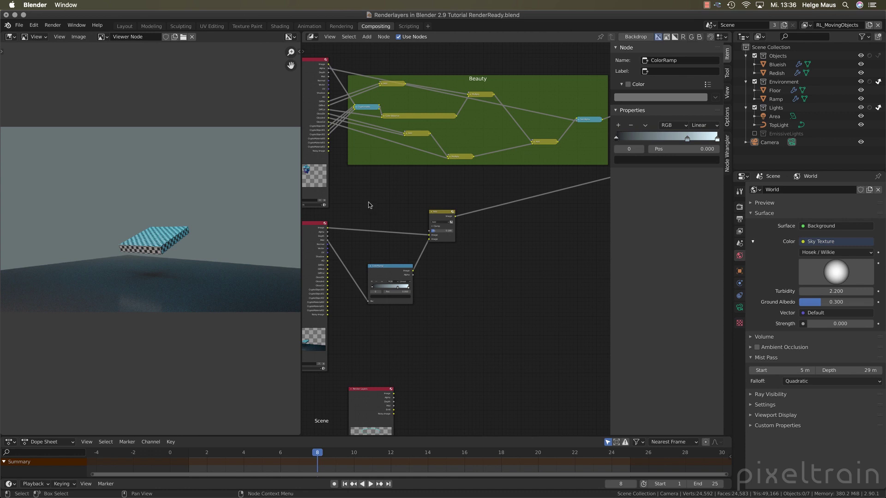
{"action": "left_click_drag", "start_coordinate": [369, 202], "coordinate": [516, 311]}
{"action": "key", "text": "x"}
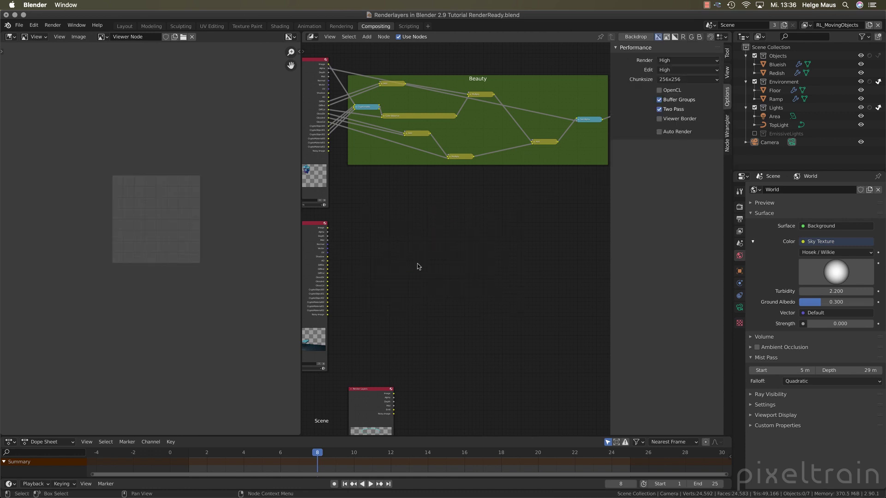
Step: Preview the Image pass and the Normal pass of the RL_MovingObjects render layer, examining the normals up close
{"action": "middle_click_drag", "start_coordinate": [390, 239], "coordinate": [469, 321]}
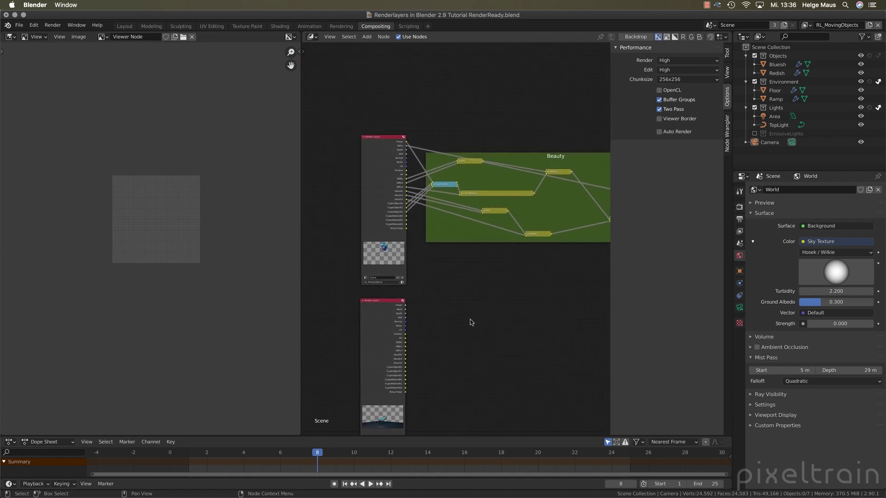
{"action": "left_click", "coordinate": [406, 144], "text": "ctrl+shift"}
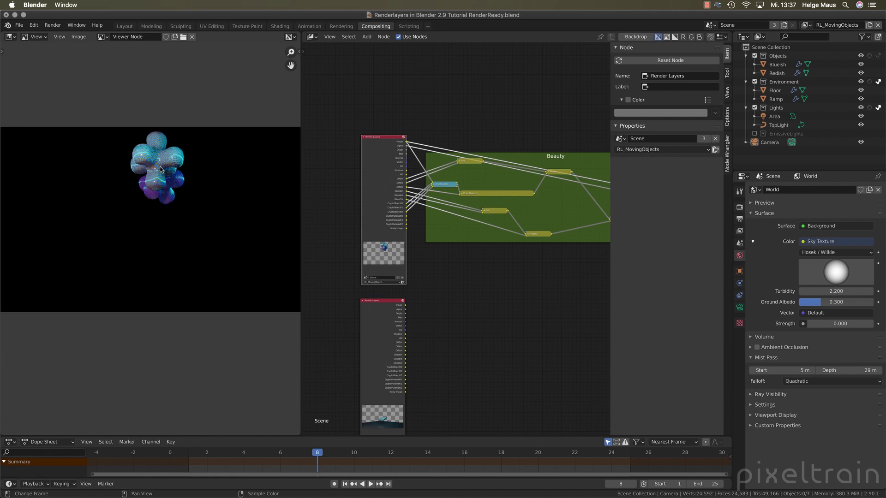
{"action": "scroll", "coordinate": [316, 184], "scroll_direction": "up", "scroll_amount": 3}
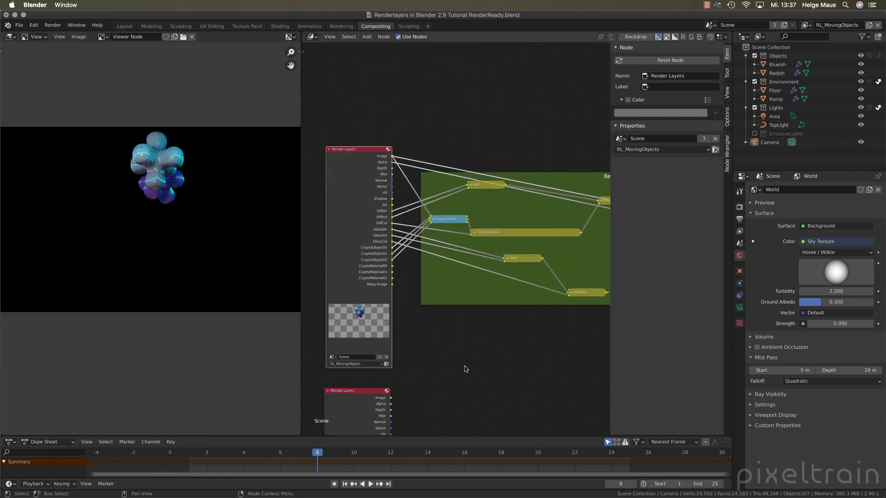
{"action": "left_click", "coordinate": [392, 183], "text": "ctrl+shift"}
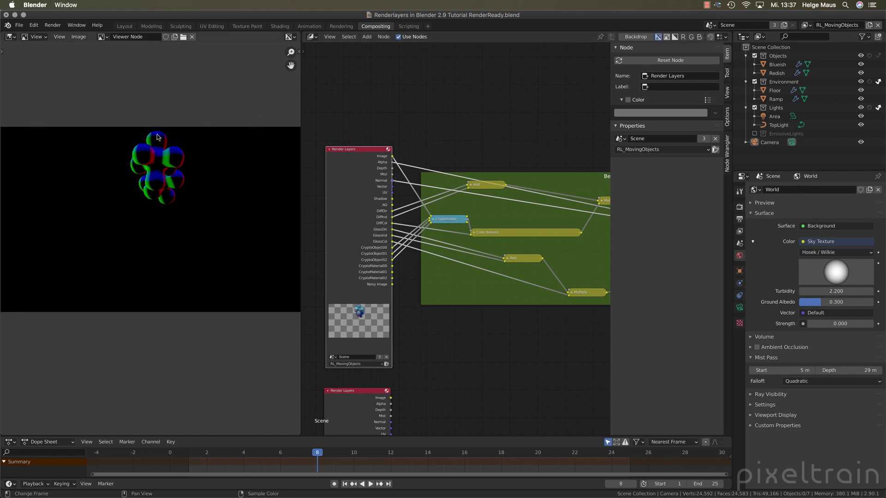
{"action": "scroll", "coordinate": [145, 167], "scroll_direction": "up", "scroll_amount": 4}
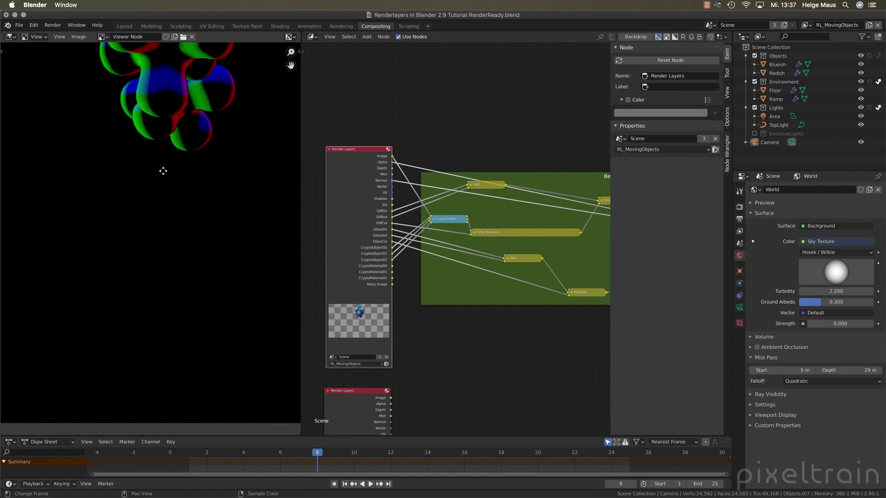
{"action": "middle_click_drag", "start_coordinate": [162, 170], "coordinate": [134, 305]}
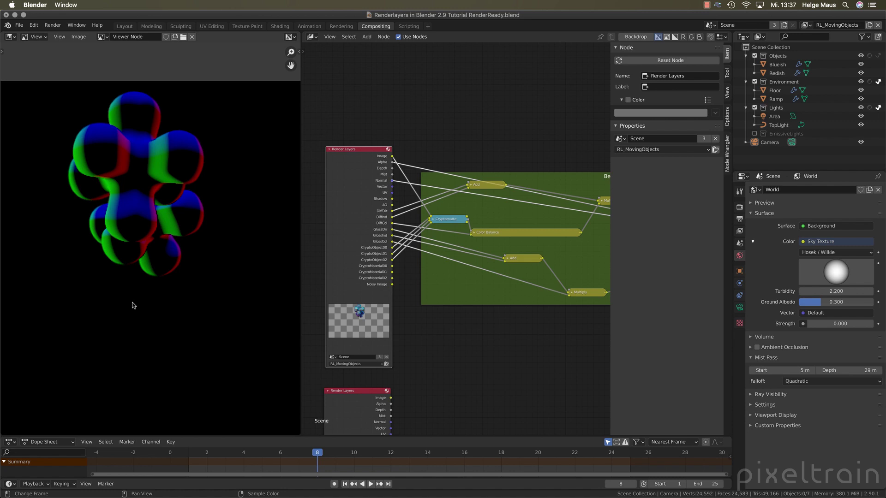
Step: Add a Normal node below the Beauty frame and feed it the Normal pass of the RL_MovingObjects render layer
{"action": "left_click", "coordinate": [445, 373]}
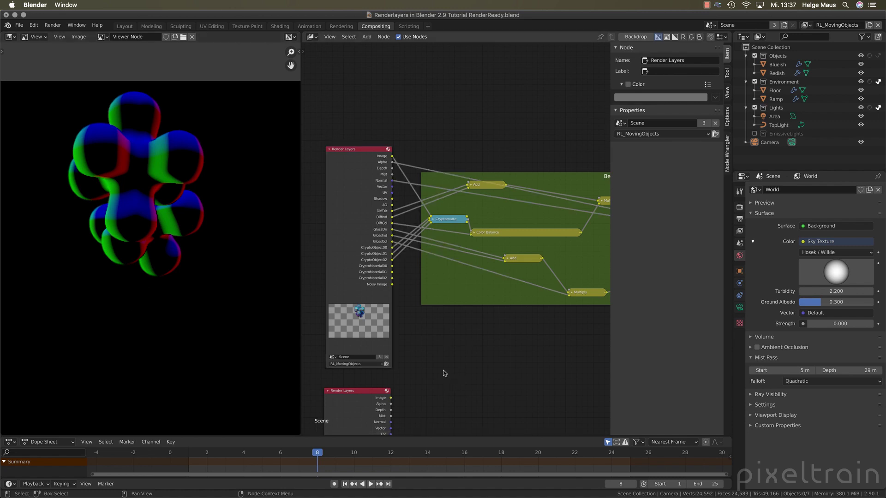
{"action": "key", "text": "shift+a"}
{"action": "type", "text": "normal"}
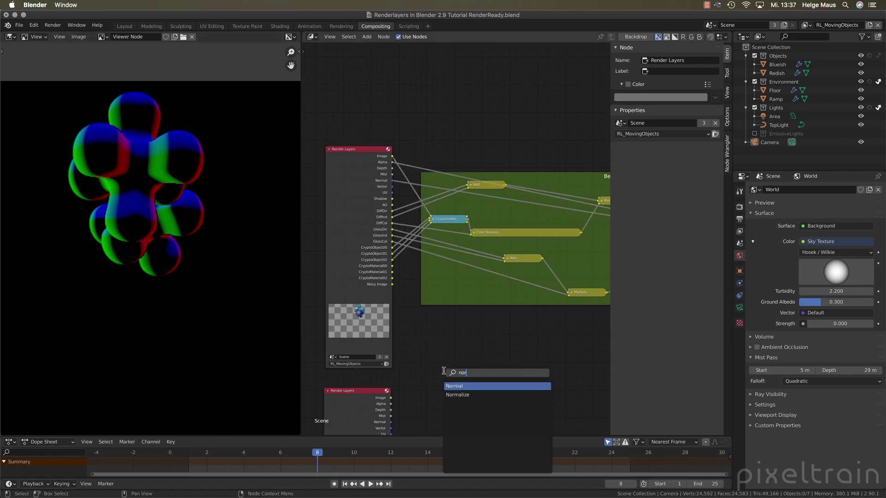
{"action": "key", "text": "Return"}
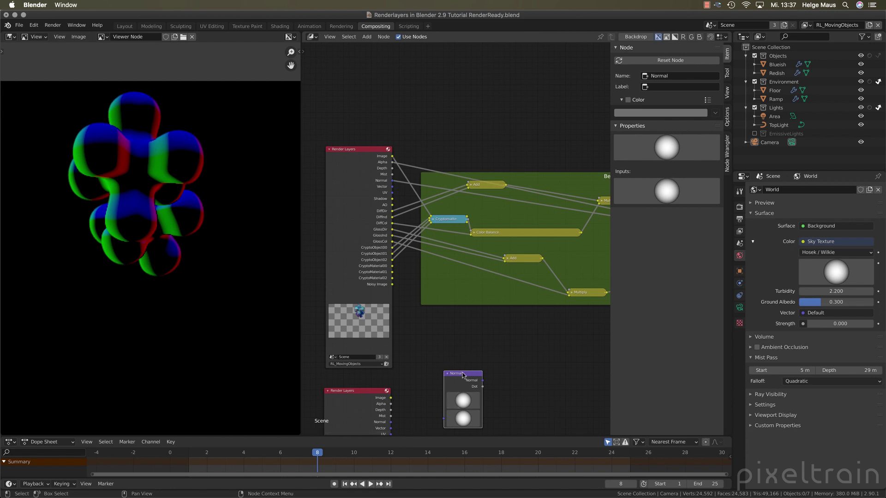
{"action": "left_click_drag", "start_coordinate": [464, 399], "coordinate": [483, 365]}
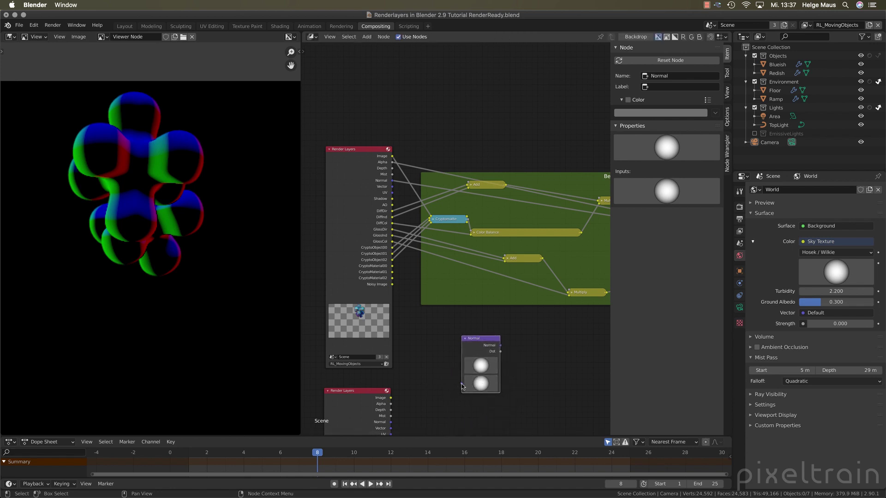
{"action": "left_click_drag", "start_coordinate": [461, 386], "coordinate": [392, 180]}
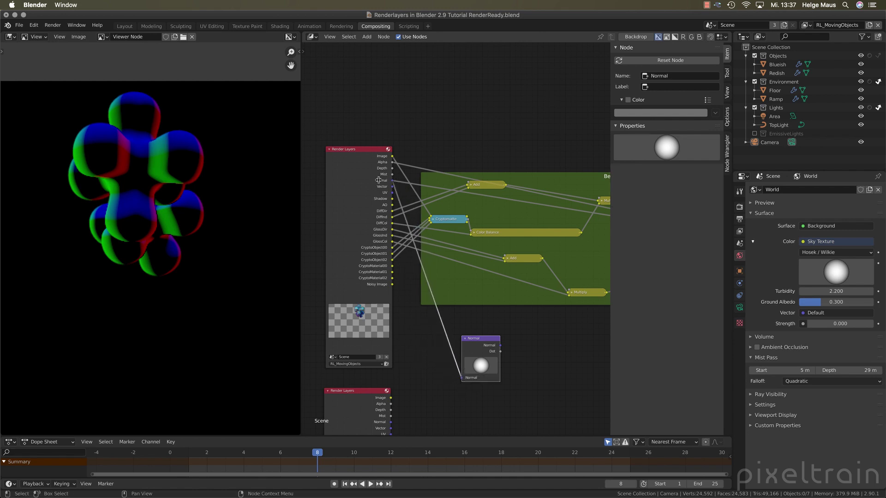
Step: Compare the Normal node's Normal and Dot outputs in the viewer, leaving the Dot output connected
{"action": "left_click", "coordinate": [472, 341], "text": "ctrl+shift"}
{"action": "scroll", "coordinate": [511, 390], "scroll_direction": "right", "scroll_amount": 3}
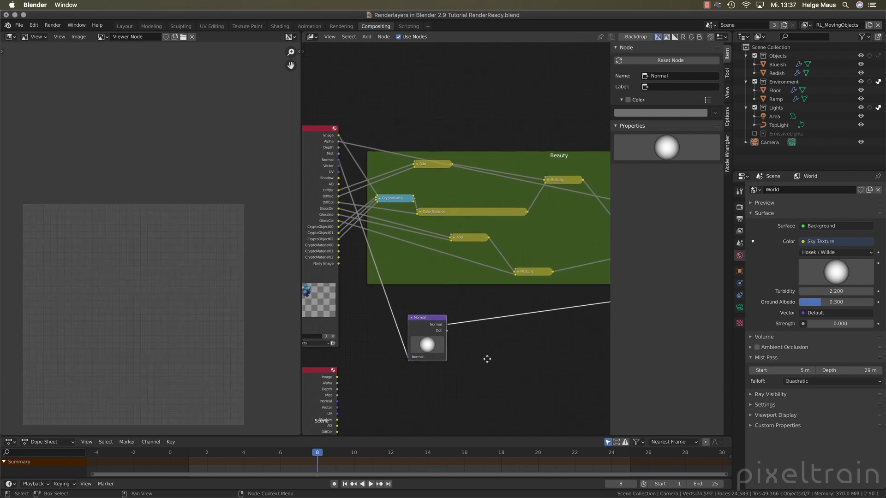
{"action": "left_click", "coordinate": [451, 333], "text": "ctrl+shift"}
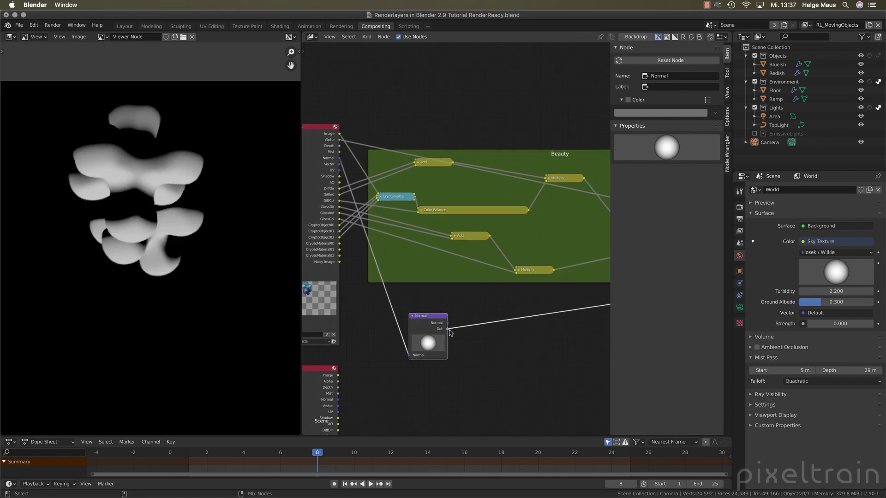
{"action": "left_click", "coordinate": [449, 328], "text": "ctrl+shift"}
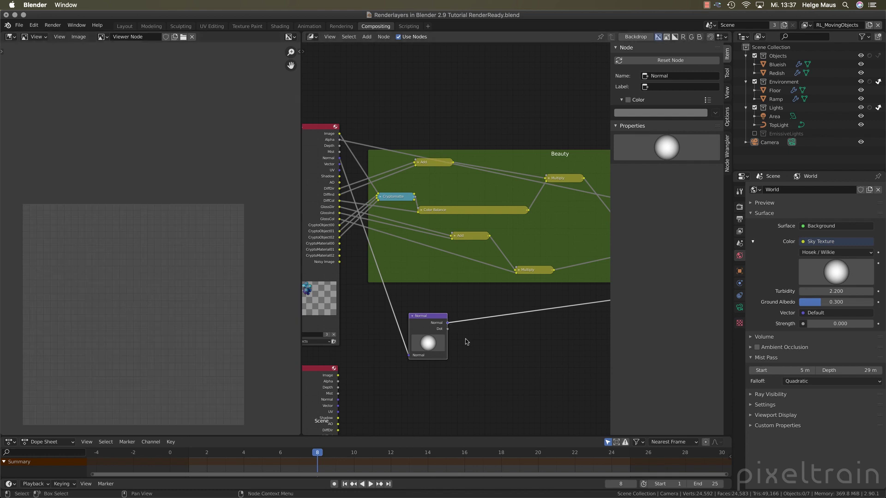
{"action": "left_click", "coordinate": [448, 329], "text": "ctrl+shift"}
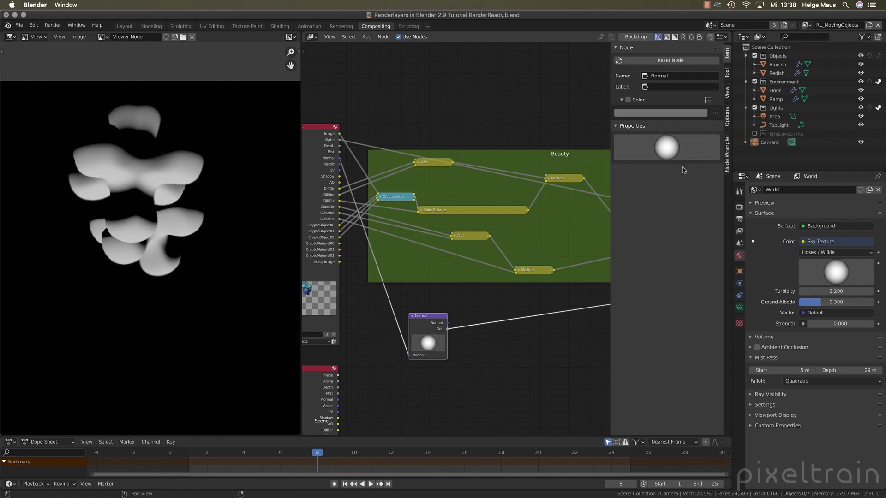
Step: Rotate the Normal node's direction sphere to shift the light mask toward the left sides of the balls
{"action": "mouse_move", "coordinate": [669, 148]}
{"action": "left_mouse_down"}
{"action": "mouse_move", "coordinate": [640, 145]}
{"action": "mouse_move", "coordinate": [664, 152]}
{"action": "left_mouse_up"}
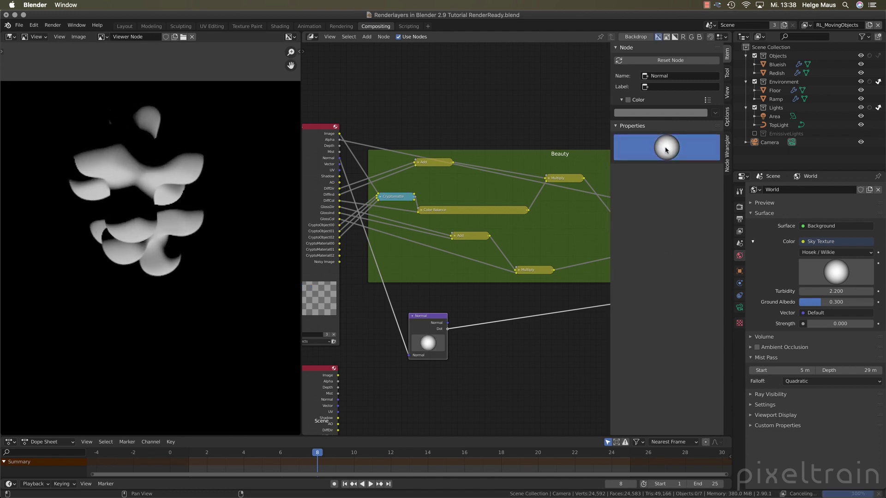
{"action": "left_click_drag", "start_coordinate": [718, 148], "coordinate": [658, 149]}
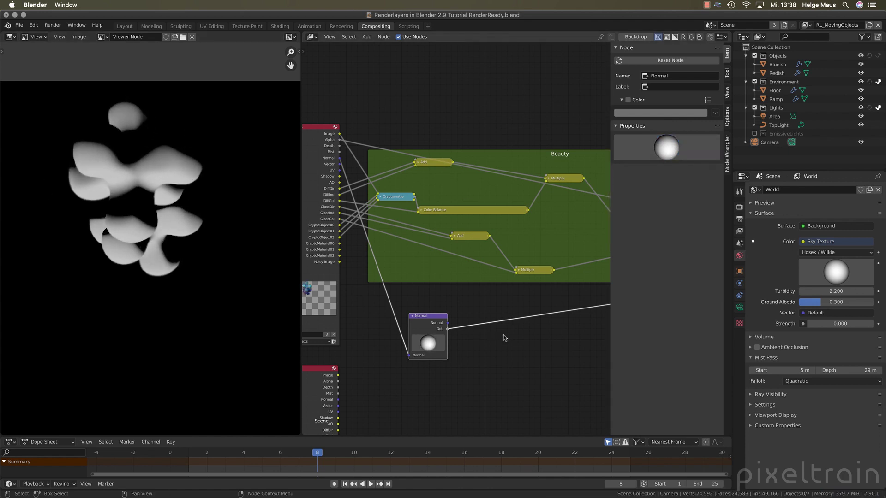
Step: Add a Color Balance node below the Beauty frame, beside the Normal node
{"action": "middle_click_drag", "start_coordinate": [519, 344], "coordinate": [485, 340]}
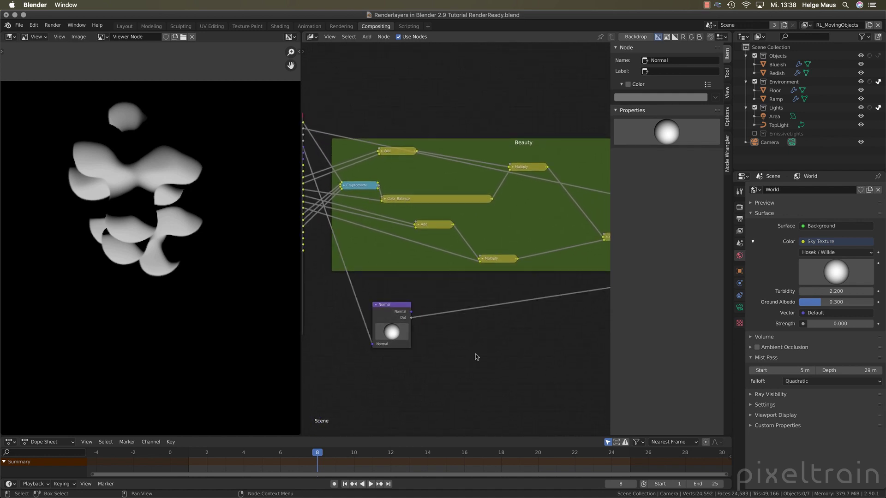
{"action": "key", "text": "shift+a"}
{"action": "mouse_move", "coordinate": [471, 345]}
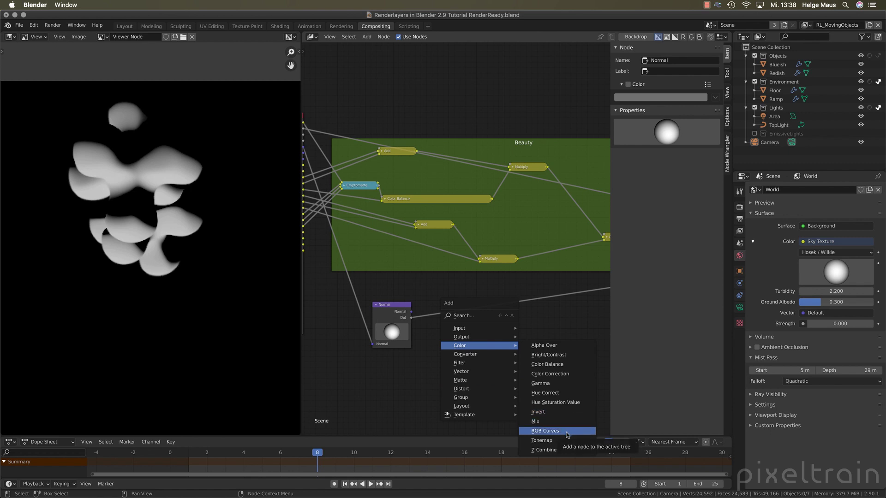
{"action": "left_click", "coordinate": [580, 364]}
{"action": "left_click", "coordinate": [468, 337]}
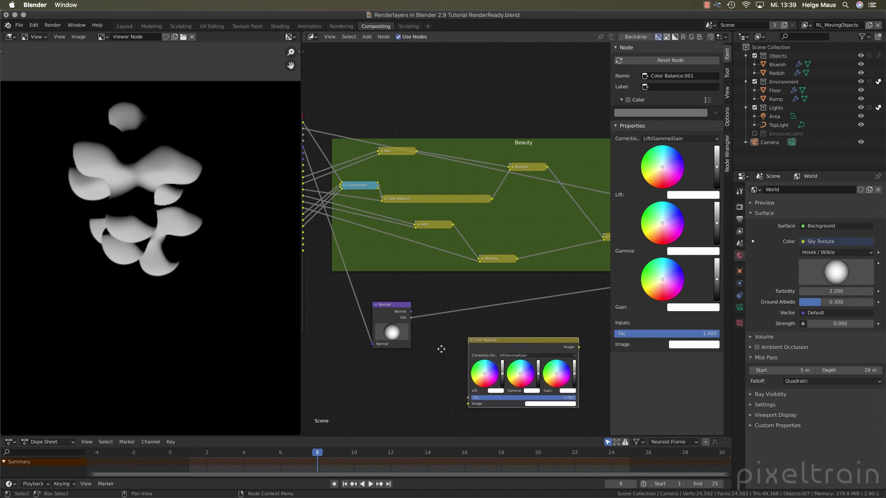
Step: Move the Color Balance node below the end of the Beauty frame and connect the frame's final Add output to its Image input
{"action": "middle_click_drag", "start_coordinate": [442, 349], "coordinate": [428, 326]}
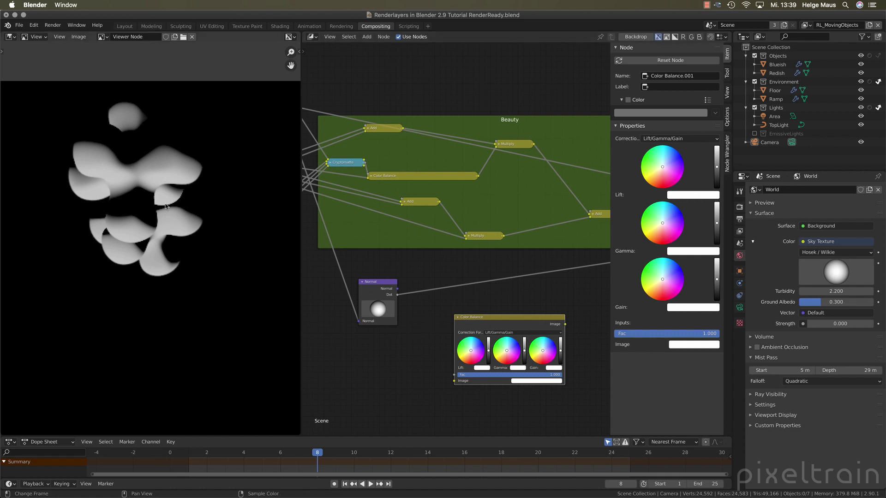
{"action": "scroll", "coordinate": [405, 329], "scroll_direction": "down", "scroll_amount": 1}
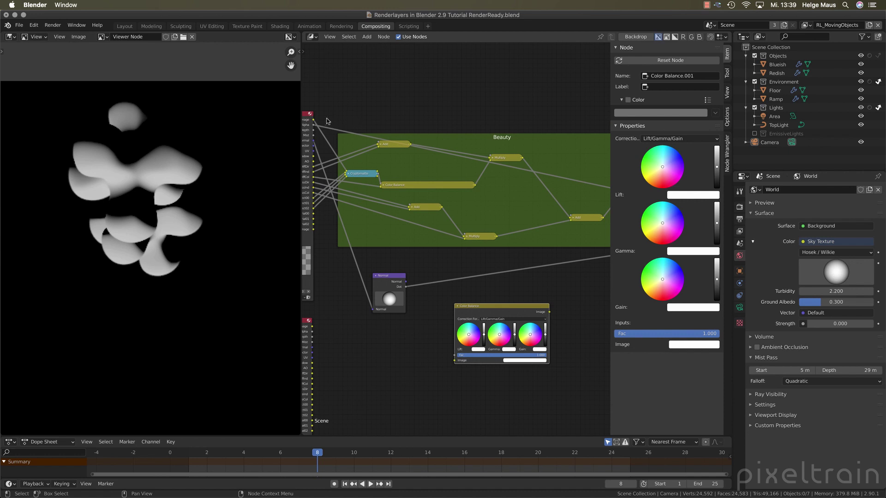
{"action": "middle_click_drag", "start_coordinate": [510, 307], "coordinate": [384, 297]}
{"action": "left_click_drag", "start_coordinate": [384, 297], "coordinate": [574, 285]}
{"action": "middle_click_drag", "start_coordinate": [490, 271], "coordinate": [434, 269]}
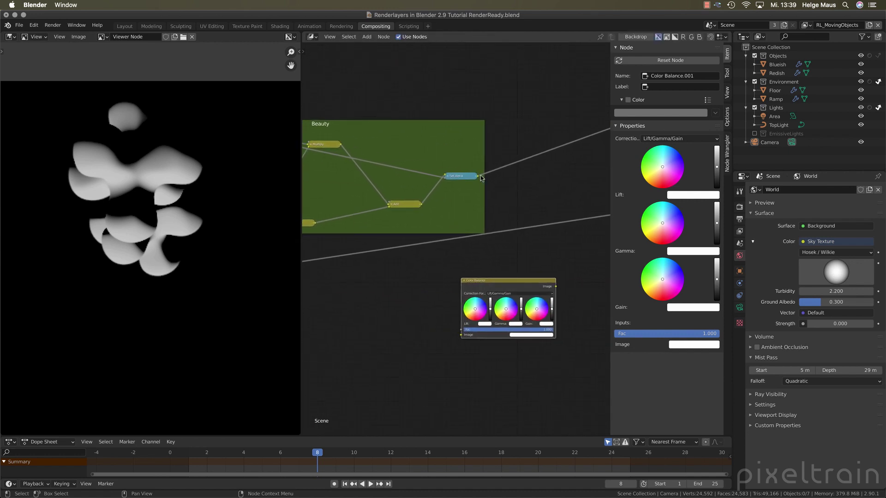
{"action": "left_click_drag", "start_coordinate": [421, 209], "coordinate": [461, 335]}
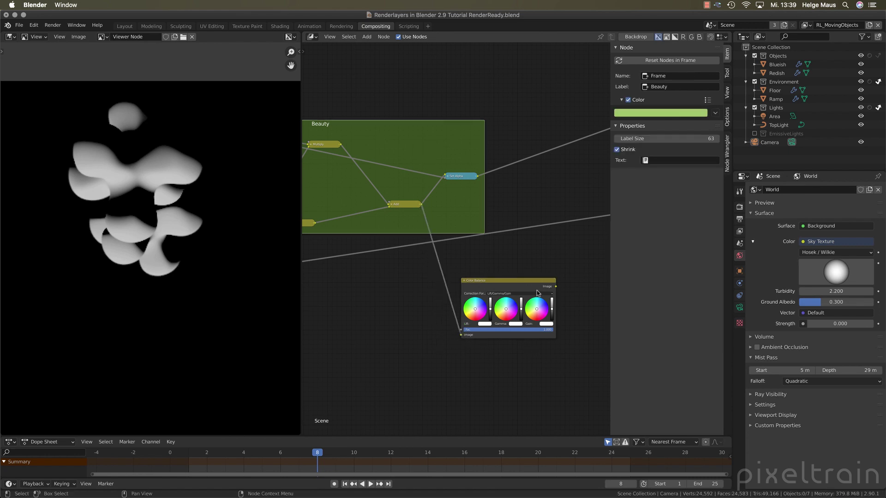
Step: Show the Color Balance node in the viewer and connect the Normal node's Dot output to its Fac input
{"action": "left_click", "coordinate": [514, 283], "text": "ctrl+shift"}
{"action": "scroll", "coordinate": [399, 330], "scroll_direction": "down", "scroll_amount": 2}
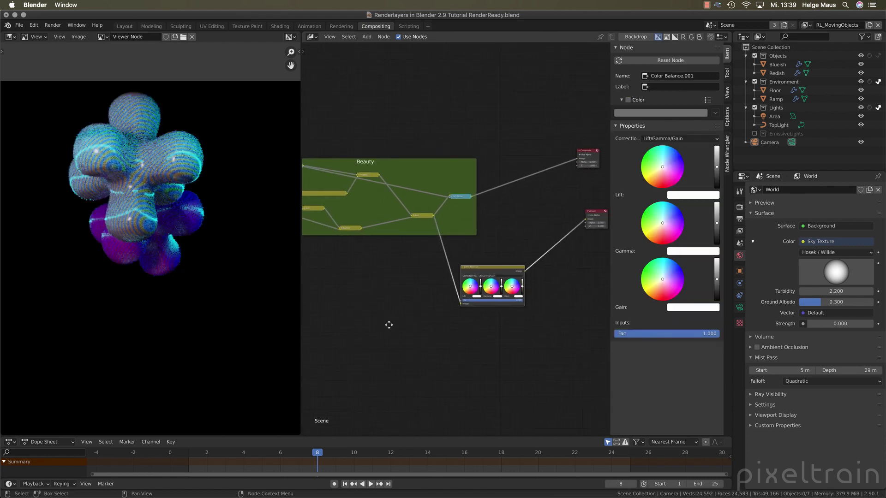
{"action": "middle_click_drag", "start_coordinate": [387, 322], "coordinate": [428, 313]}
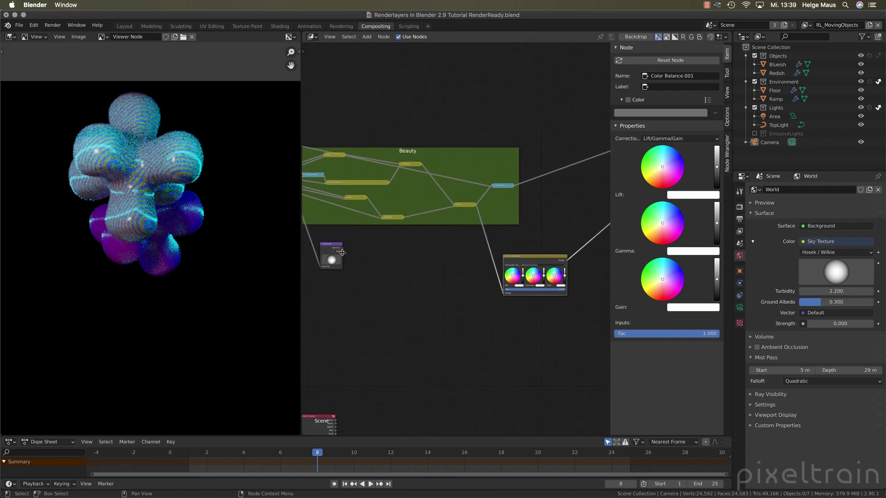
{"action": "left_click_drag", "start_coordinate": [342, 251], "coordinate": [504, 290]}
{"action": "left_click_drag", "start_coordinate": [536, 256], "coordinate": [516, 255]}
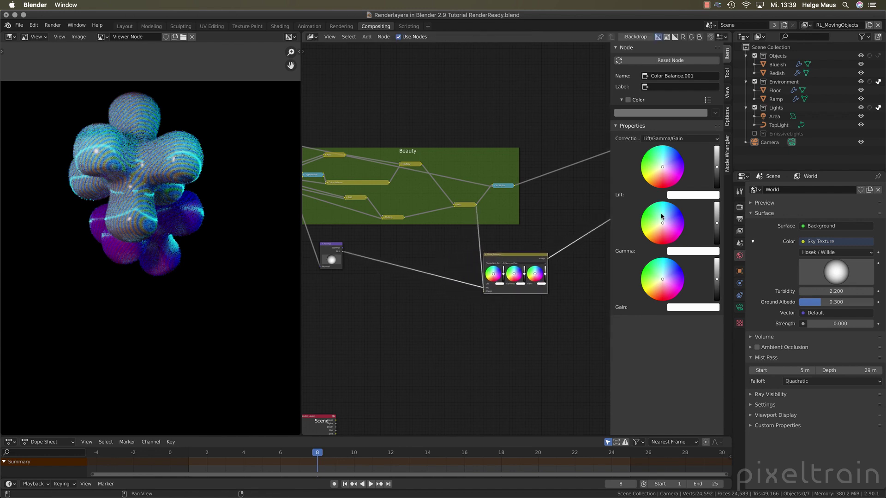
Step: Push the Color Balance node's Gamma color to a saturated magenta
{"action": "left_click_drag", "start_coordinate": [660, 223], "coordinate": [678, 238]}
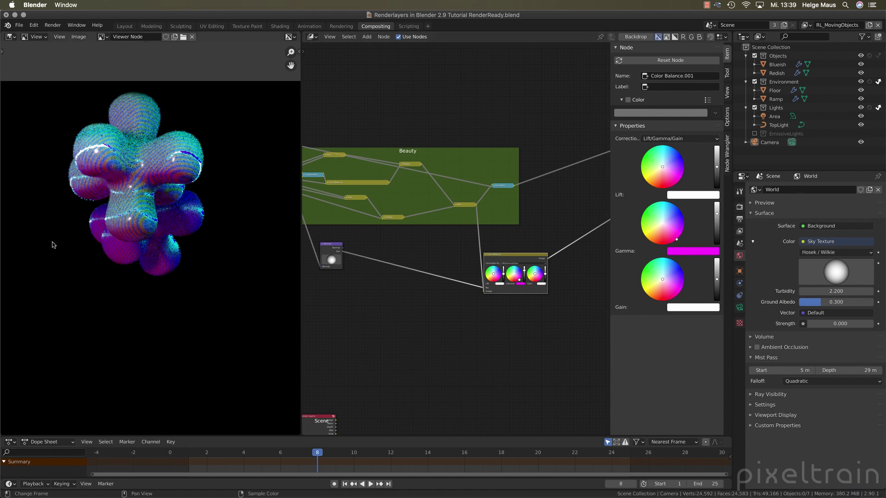
{"action": "scroll", "coordinate": [52, 245], "scroll_direction": "down", "scroll_amount": 1}
{"action": "middle_click_drag", "start_coordinate": [475, 335], "coordinate": [449, 346]}
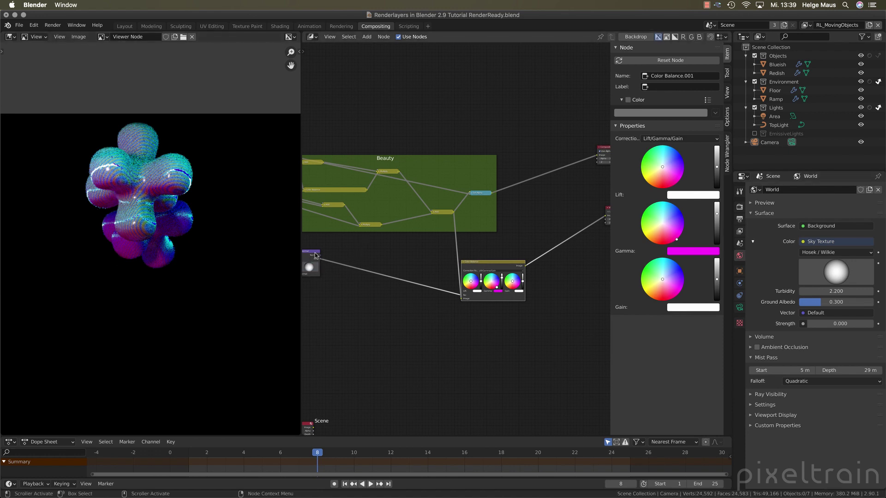
Step: Rotate the Normal node's direction sphere to move the light mask on the balls
{"action": "left_click", "coordinate": [314, 253]}
{"action": "mouse_move", "coordinate": [707, 142]}
{"action": "left_mouse_down"}
{"action": "mouse_move", "coordinate": [691, 147]}
{"action": "mouse_move", "coordinate": [686, 134]}
{"action": "mouse_move", "coordinate": [633, 145]}
{"action": "mouse_move", "coordinate": [679, 137]}
{"action": "left_mouse_up"}
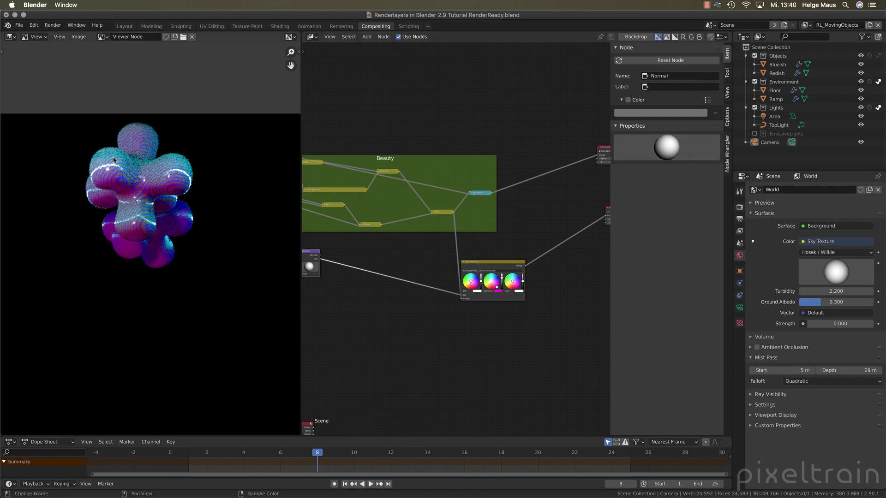
{"action": "left_click", "coordinate": [727, 111]}
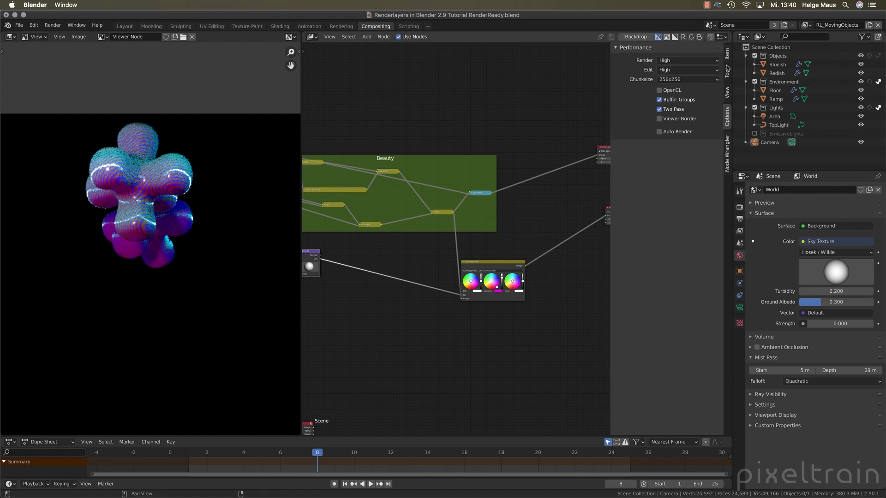
Step: Bring the Color Balance node's Gamma color back close to the wheel's center and compare it using undo and redo
{"action": "left_click", "coordinate": [495, 269]}
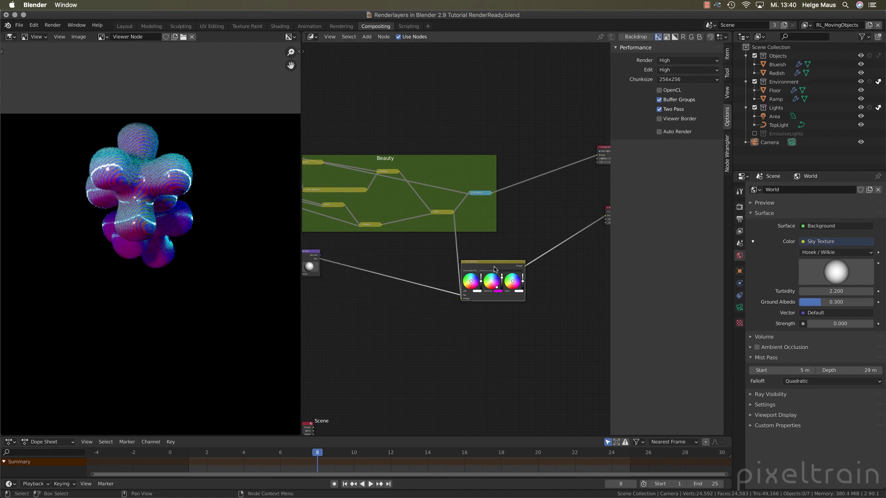
{"action": "left_click", "coordinate": [728, 54]}
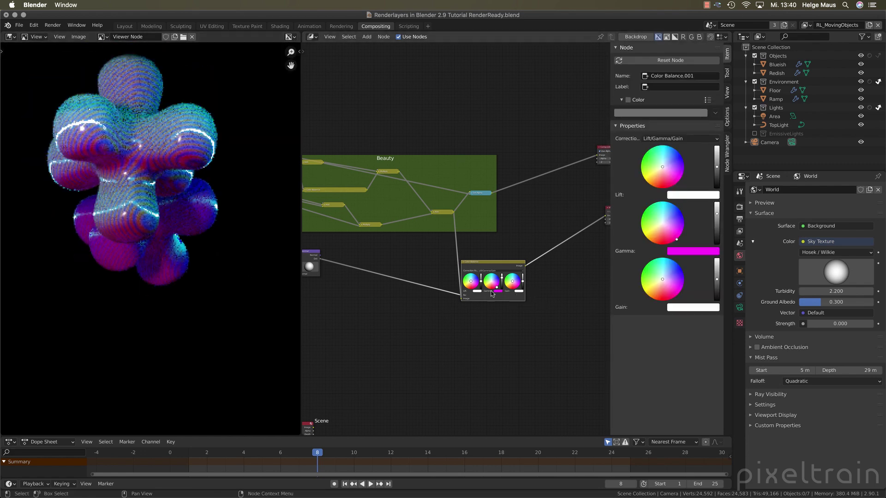
{"action": "left_click_drag", "start_coordinate": [494, 288], "coordinate": [492, 281]}
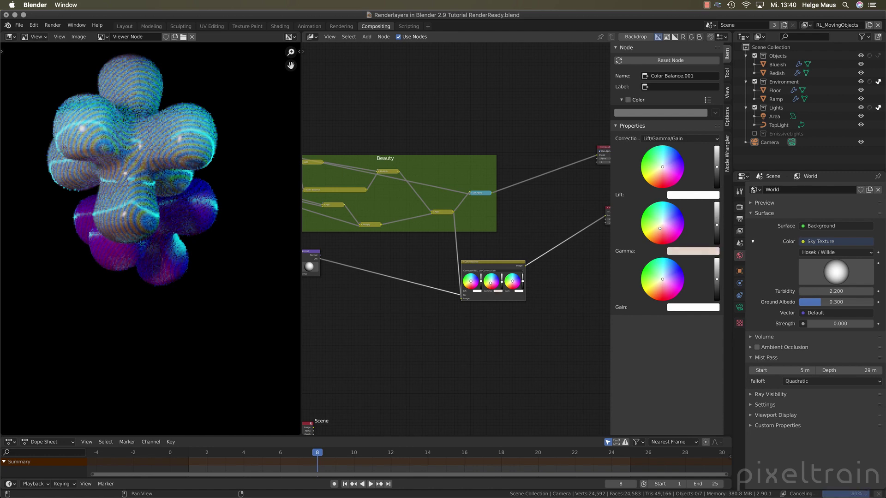
{"action": "key", "text": "ctrl+z"}
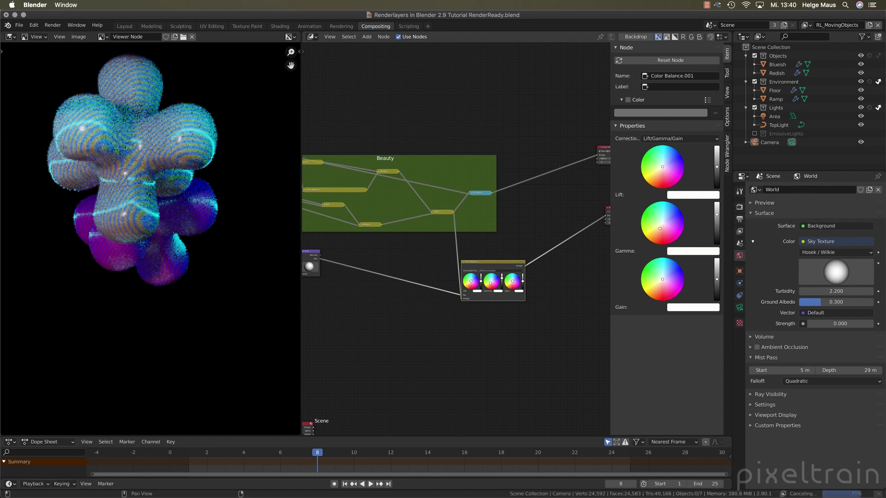
{"action": "key", "text": "ctrl+shift+z"}
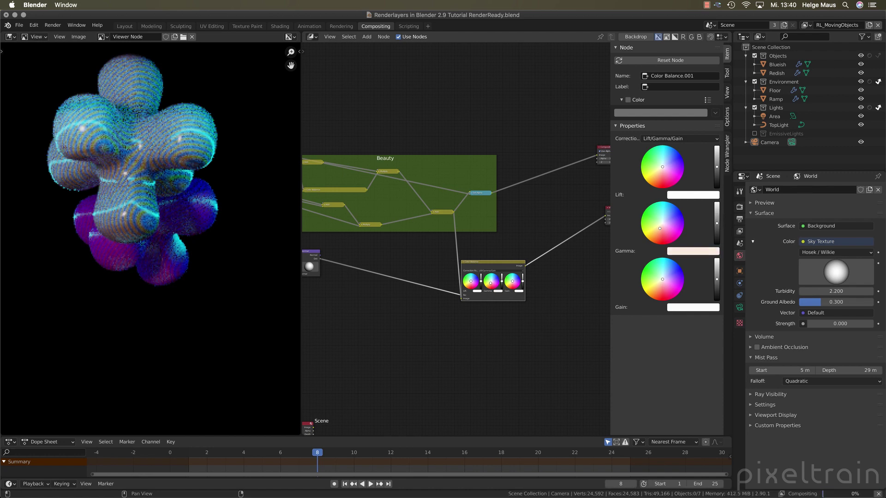
{"action": "key", "text": "ctrl+z"}
{"action": "key", "text": "ctrl+shift+z"}
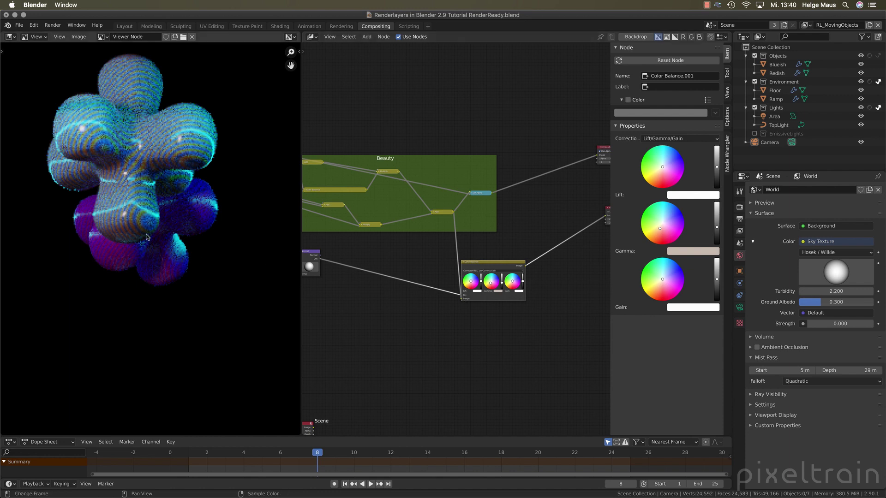
Step: Shift the Color Balance node's Gamma slightly toward warm yellow and raise its brightness to a light cream
{"action": "scroll", "coordinate": [198, 249], "scroll_direction": "down", "scroll_amount": 2}
{"action": "left_click_drag", "start_coordinate": [659, 229], "coordinate": [658, 232]}
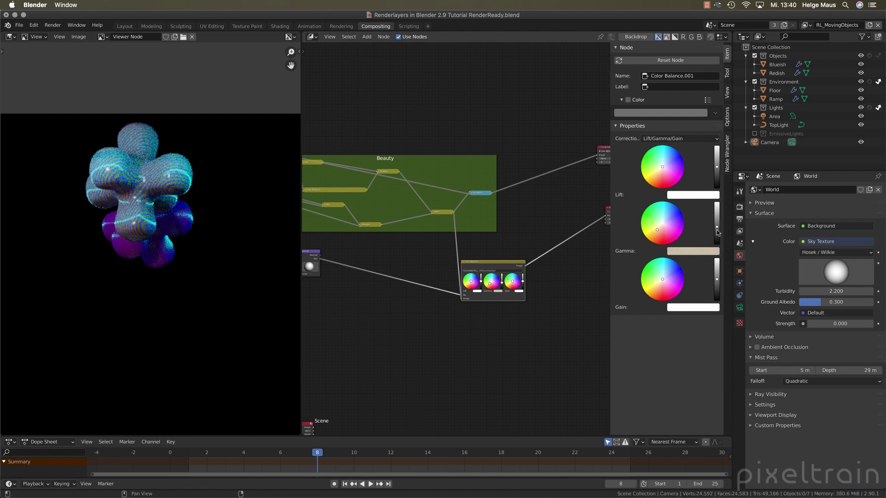
{"action": "left_click_drag", "start_coordinate": [718, 233], "coordinate": [717, 223]}
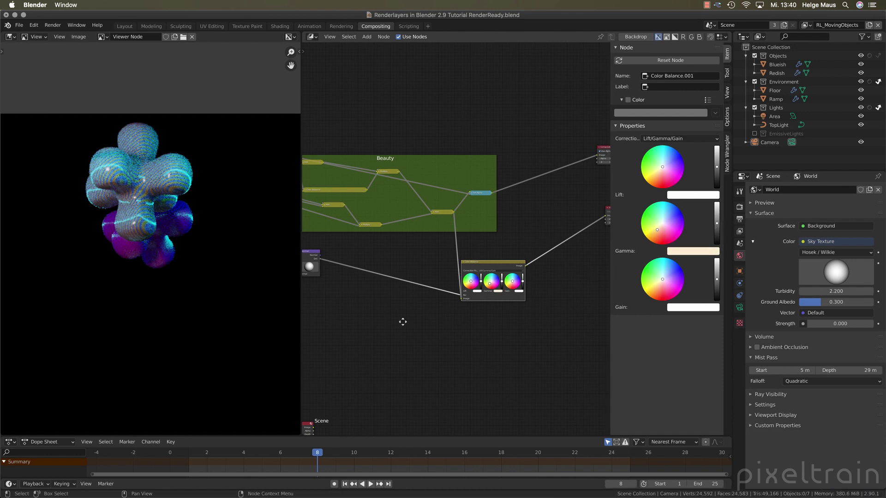
Step: Delete the Color Balance and Normal nodes below the Beauty frame
{"action": "middle_click_drag", "start_coordinate": [403, 322], "coordinate": [462, 315]}
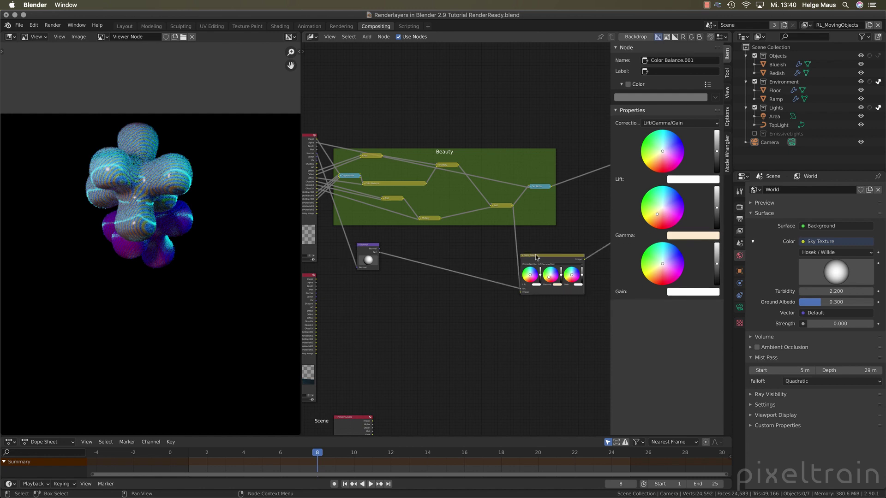
{"action": "key", "text": "x"}
{"action": "left_click", "coordinate": [365, 246]}
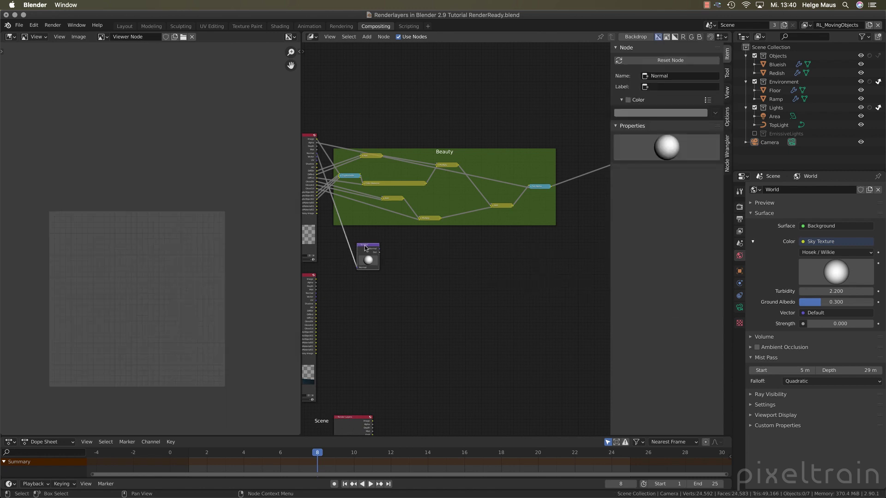
{"action": "key", "text": "x"}
Step: Show the Image output of the RL_Environment render layer in the viewer and examine the ramp and floor
{"action": "scroll", "coordinate": [362, 266], "scroll_direction": "down", "scroll_amount": 3}
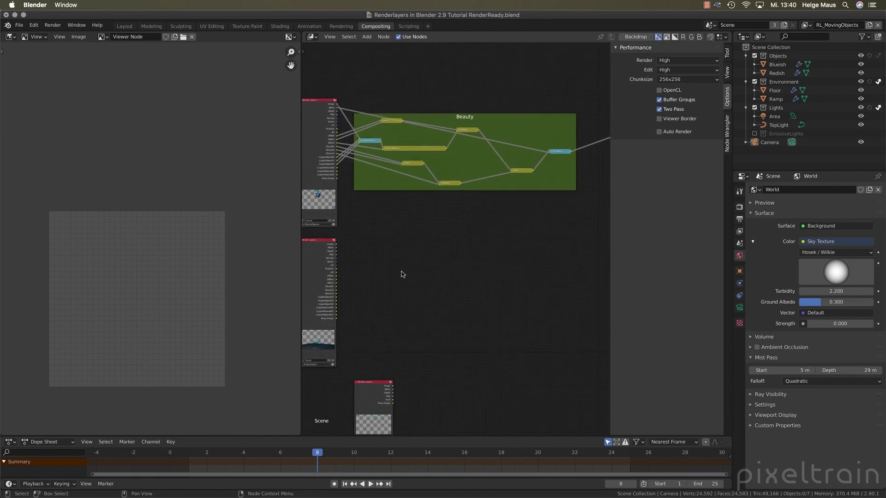
{"action": "left_click", "coordinate": [349, 265], "text": "ctrl+shift"}
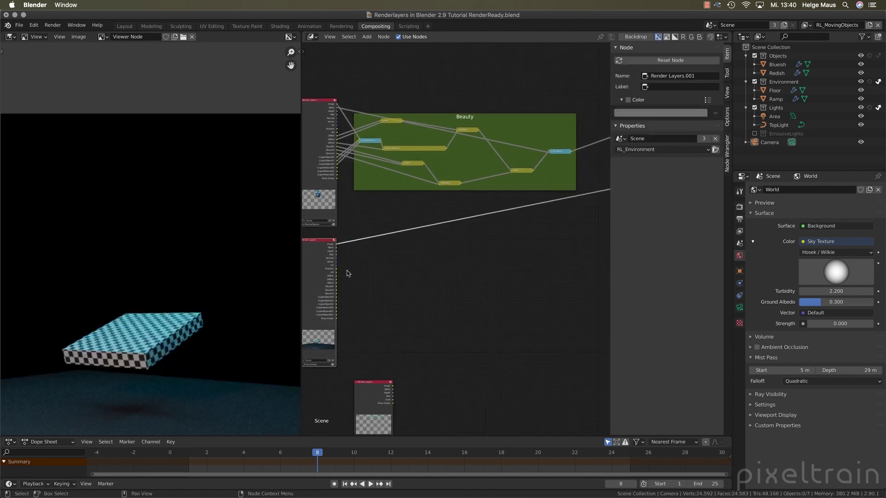
{"action": "scroll", "coordinate": [212, 239], "scroll_direction": "up", "scroll_amount": 3}
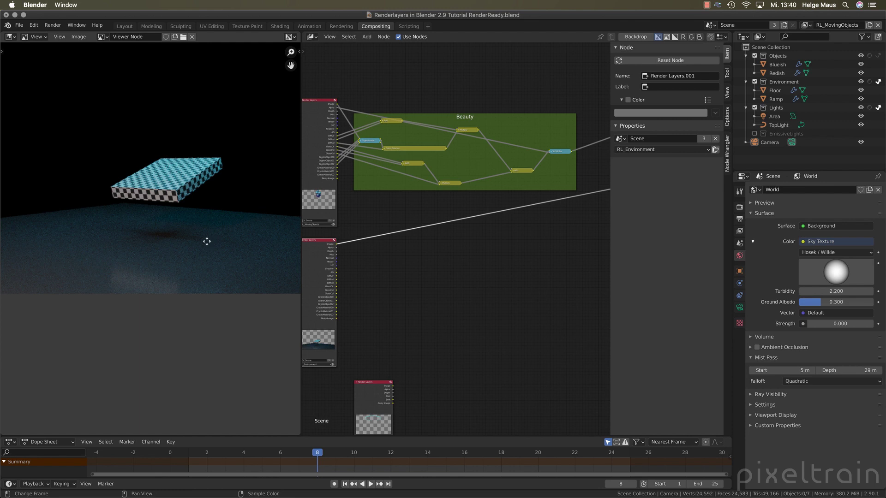
{"action": "middle_click_drag", "start_coordinate": [208, 241], "coordinate": [159, 259]}
{"action": "scroll", "coordinate": [159, 259], "scroll_direction": "down", "scroll_amount": 1}
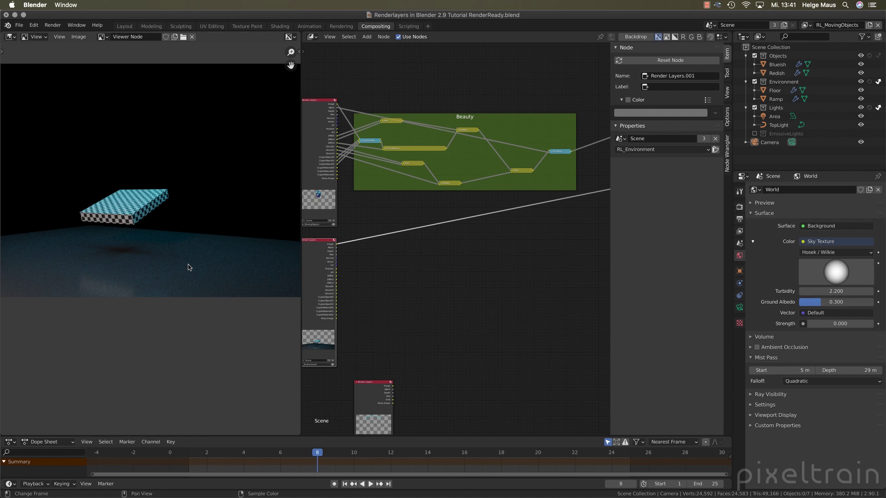
Step: Add an Image input node beside the RL_Environment Render Layers node
{"action": "key", "text": "shift+a"}
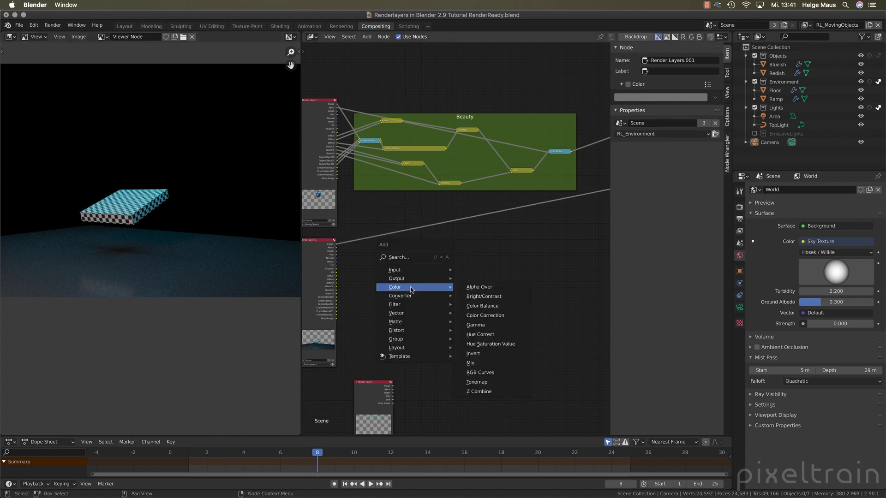
{"action": "key", "text": "Escape"}
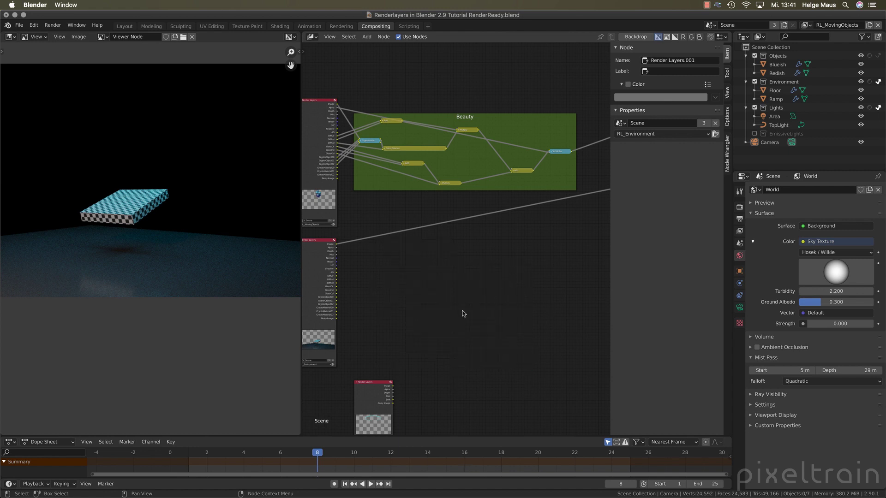
{"action": "key", "text": "shift+a"}
{"action": "mouse_move", "coordinate": [411, 270]}
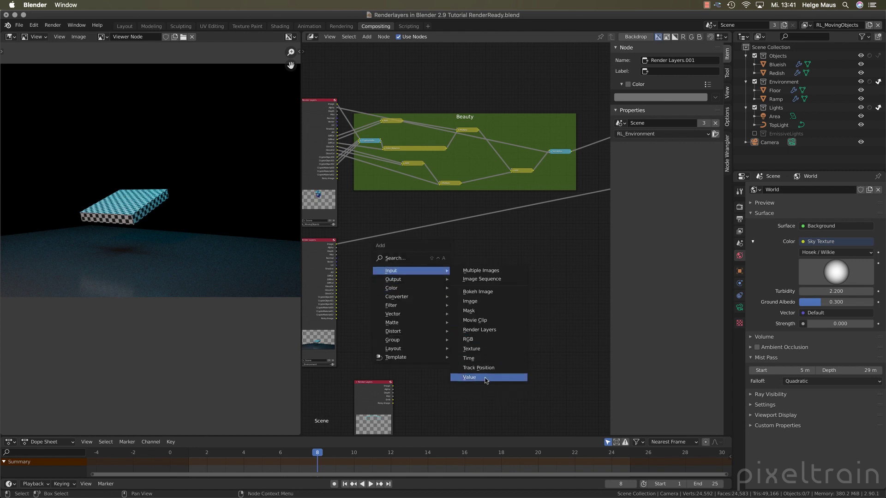
{"action": "left_click", "coordinate": [488, 304]}
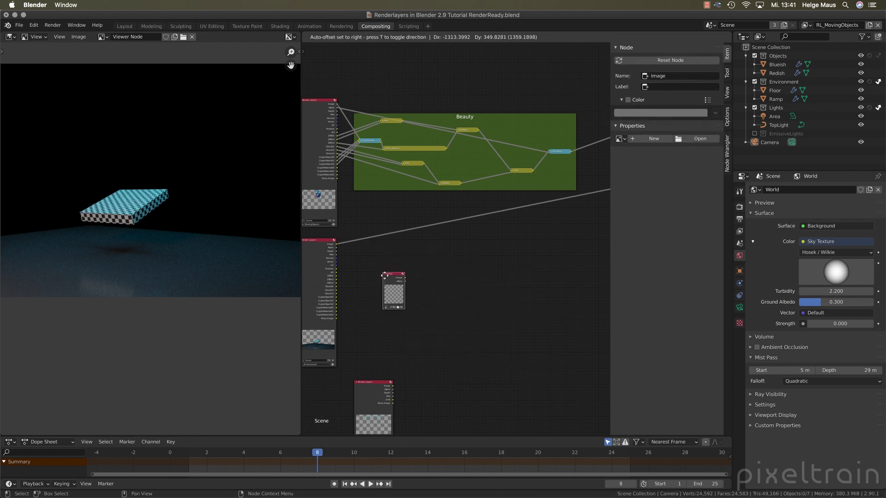
{"action": "left_click", "coordinate": [393, 289]}
{"action": "scroll", "coordinate": [420, 337], "scroll_direction": "up", "scroll_amount": 2}
Step: Load tex_093.jpg from the TexImage folder into the Image node, displaying the files as thumbnails
{"action": "left_click", "coordinate": [396, 364]}
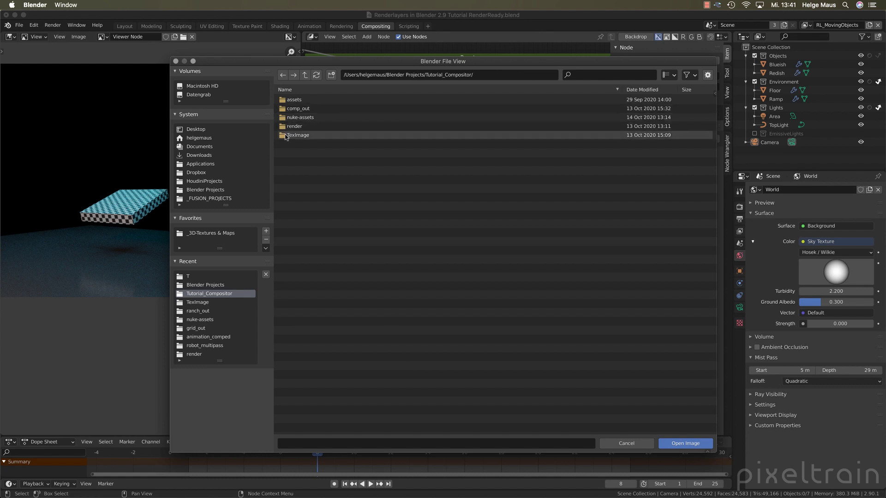
{"action": "left_click", "coordinate": [286, 101]}
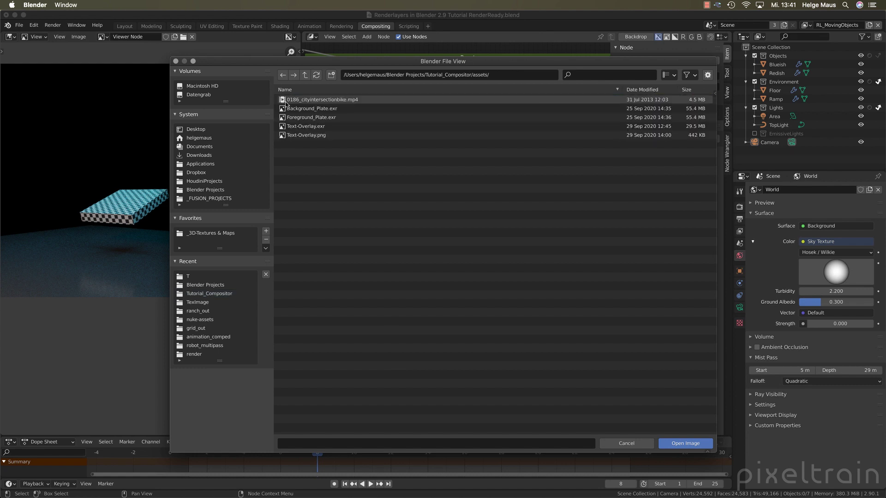
{"action": "left_click", "coordinate": [668, 75]}
{"action": "left_click", "coordinate": [651, 120]}
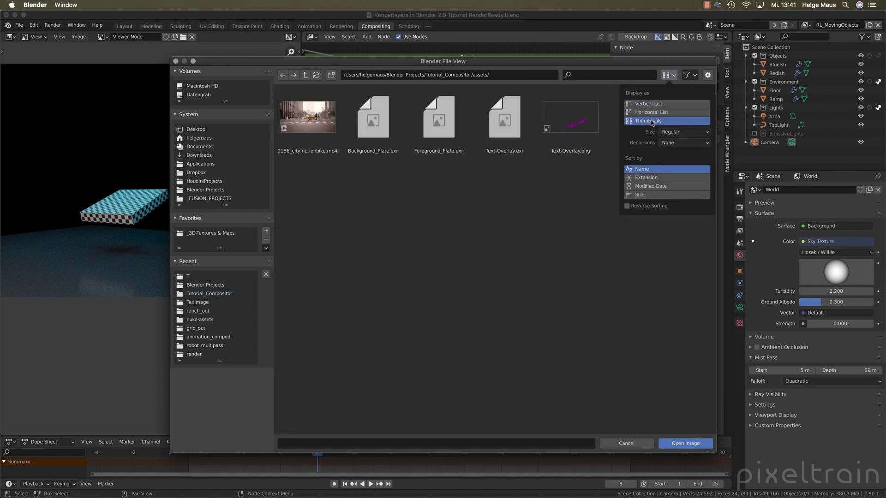
{"action": "left_click", "coordinate": [305, 75]}
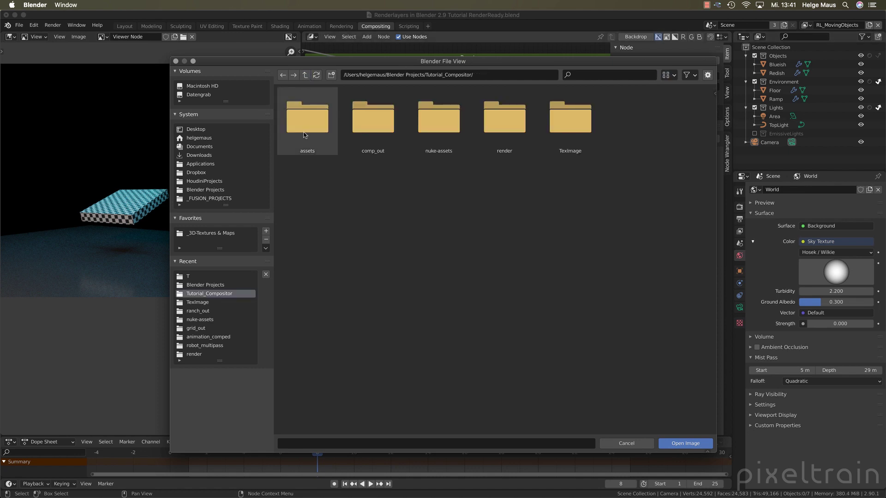
{"action": "double_click", "coordinate": [573, 137]}
{"action": "left_click", "coordinate": [391, 127]}
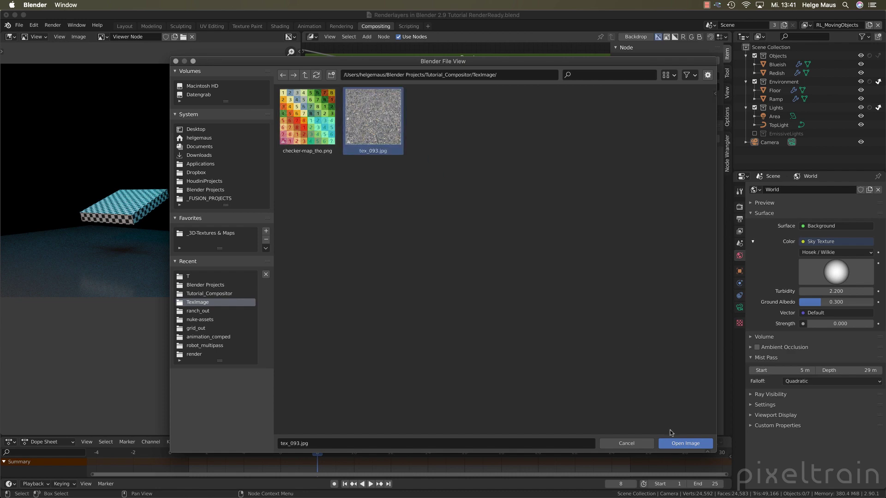
{"action": "left_click", "coordinate": [686, 444]}
Step: Compare the tex_093.jpg texture with the RL_Environment image in the viewer, leaving the RL_Environment Image output connected
{"action": "left_click", "coordinate": [388, 320]}
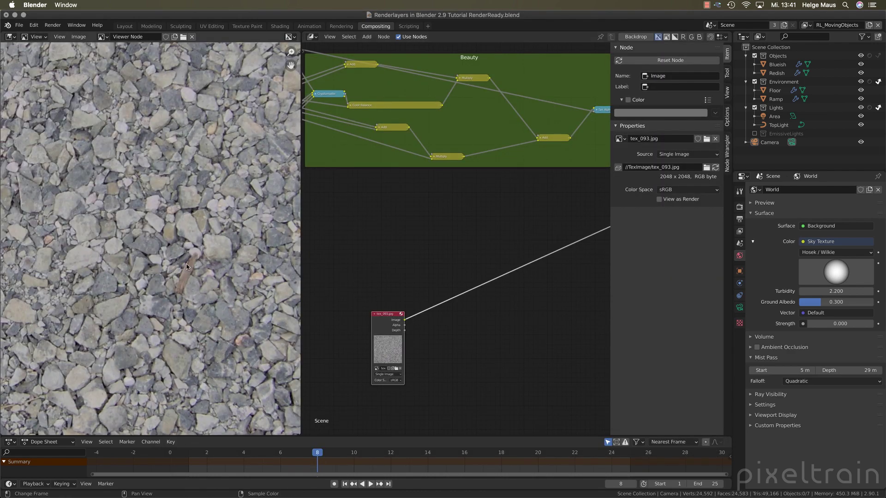
{"action": "scroll", "coordinate": [187, 266], "scroll_direction": "down", "scroll_amount": 3}
{"action": "scroll", "coordinate": [187, 266], "scroll_direction": "up", "scroll_amount": 1}
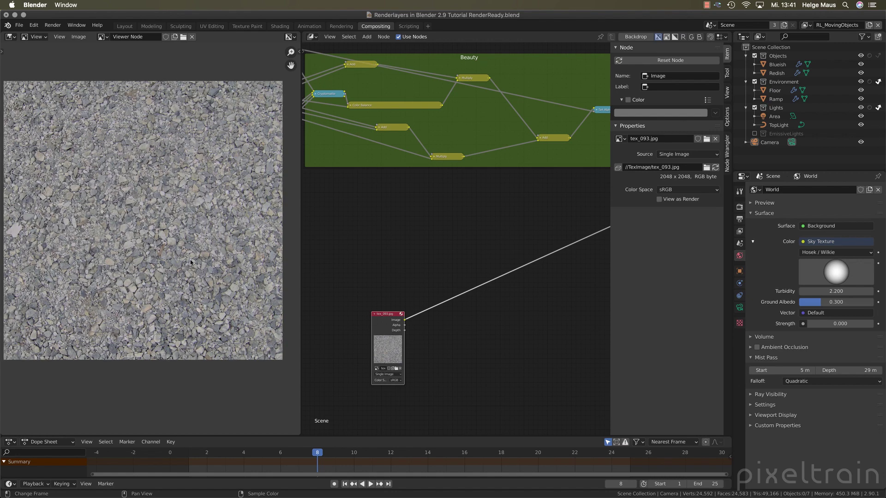
{"action": "middle_click_drag", "start_coordinate": [401, 241], "coordinate": [434, 206]}
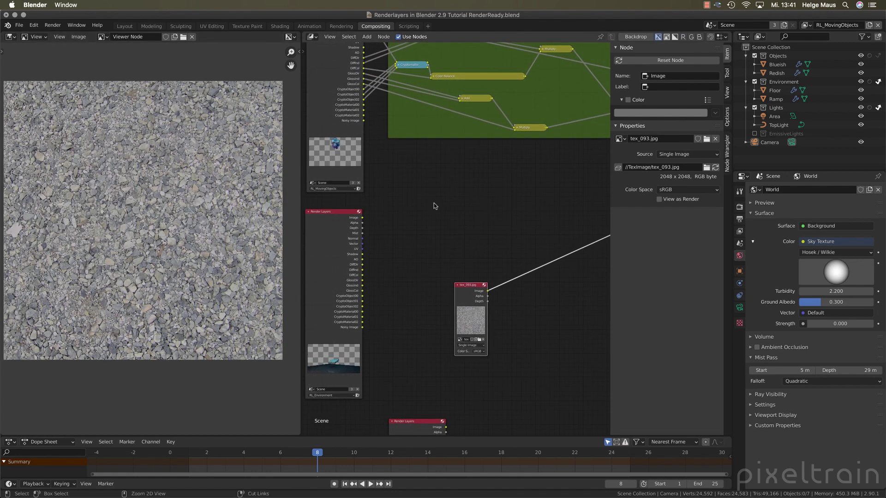
{"action": "left_click", "coordinate": [360, 221], "text": "ctrl+shift"}
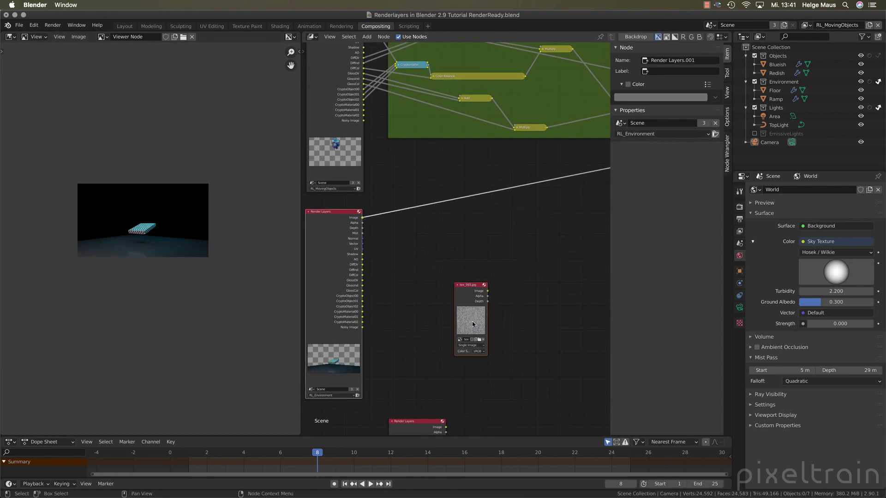
{"action": "scroll", "coordinate": [192, 259], "scroll_direction": "up", "scroll_amount": 3}
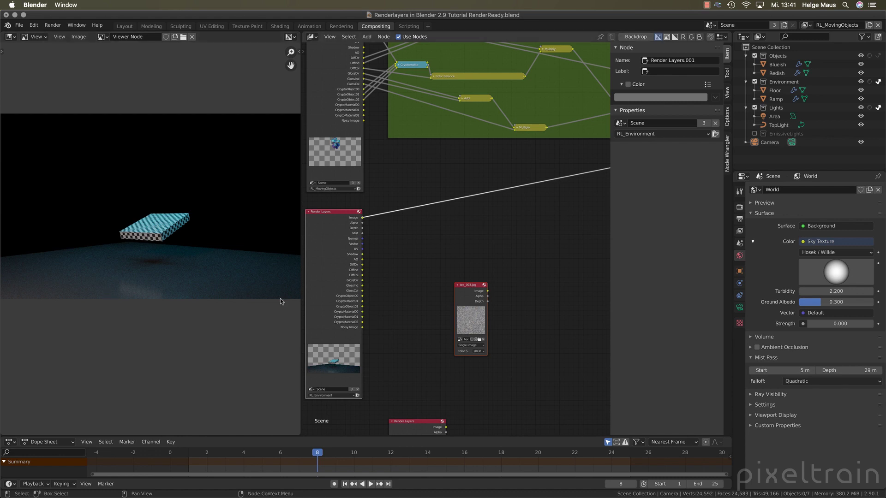
Step: Show the UV output of the RL_Environment render layer in the viewer and examine the ramp's UV layout in the UV Editing workspace
{"action": "left_click", "coordinate": [363, 250], "text": "ctrl+shift"}
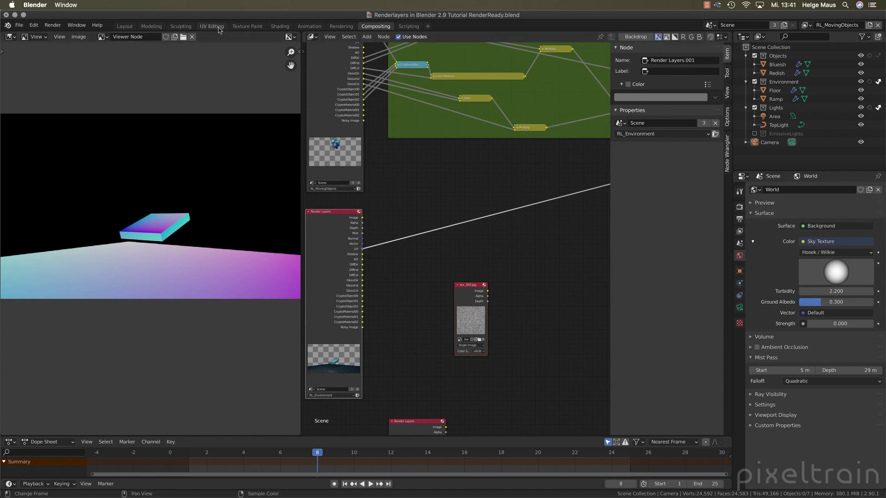
{"action": "left_click", "coordinate": [120, 27]}
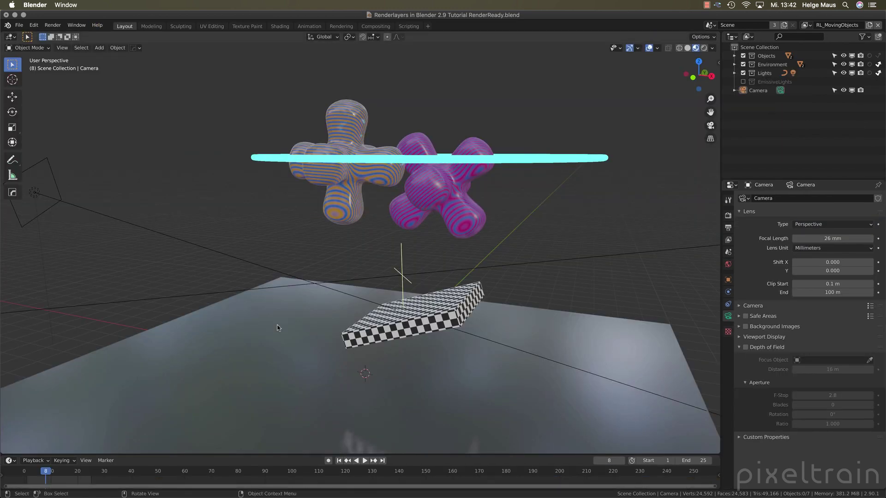
{"action": "left_click", "coordinate": [427, 331]}
{"action": "left_click", "coordinate": [212, 26]}
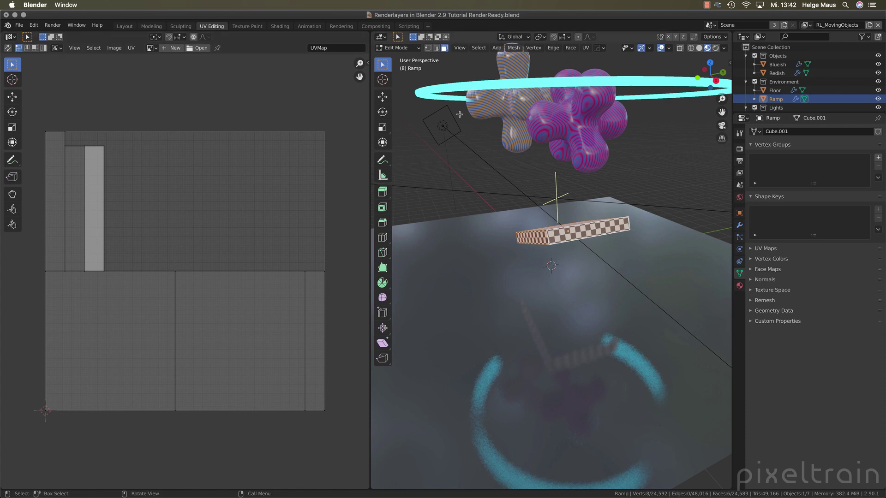
Step: Examine the floor's UV layout with all its faces selected, and return to the Compositing workspace
{"action": "key", "text": "Tab"}
{"action": "left_click", "coordinate": [462, 340]}
{"action": "key", "text": "Tab"}
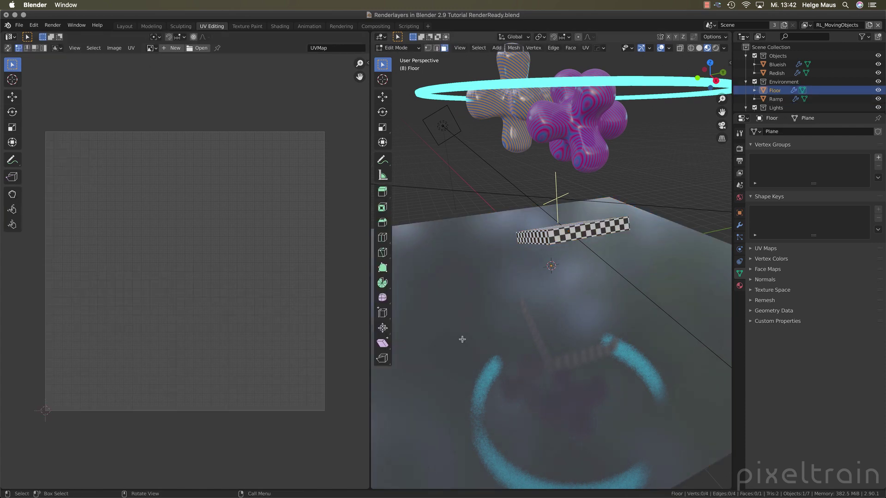
{"action": "key", "text": "a"}
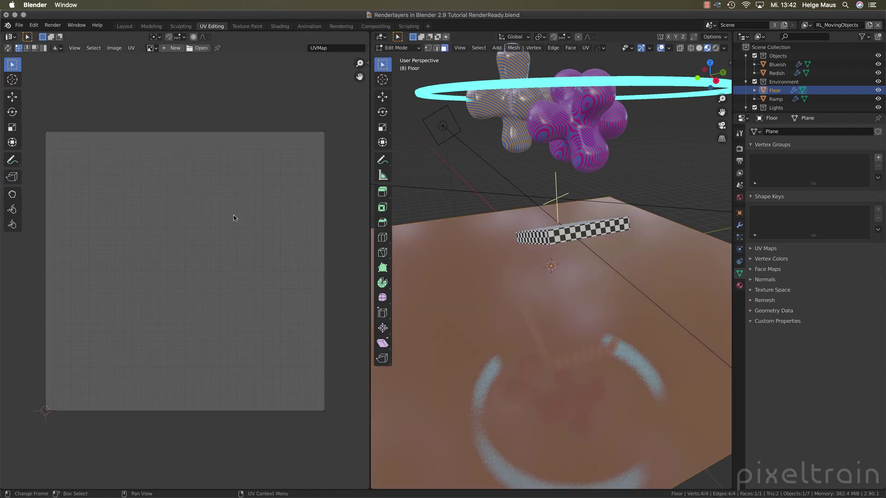
{"action": "key", "text": "Tab"}
{"action": "left_click", "coordinate": [375, 26]}
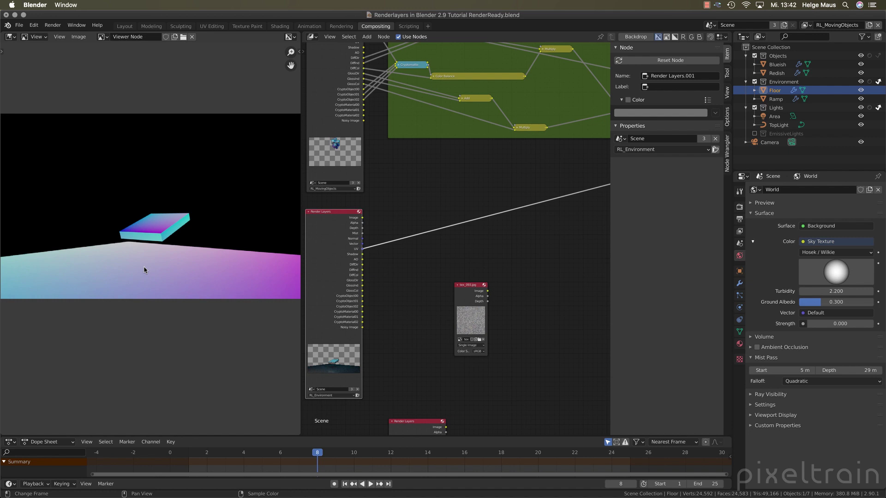
Step: Add a Map UV node and arrange it beside the tex_093.jpg Image node
{"action": "left_click_drag", "start_coordinate": [460, 284], "coordinate": [439, 292]}
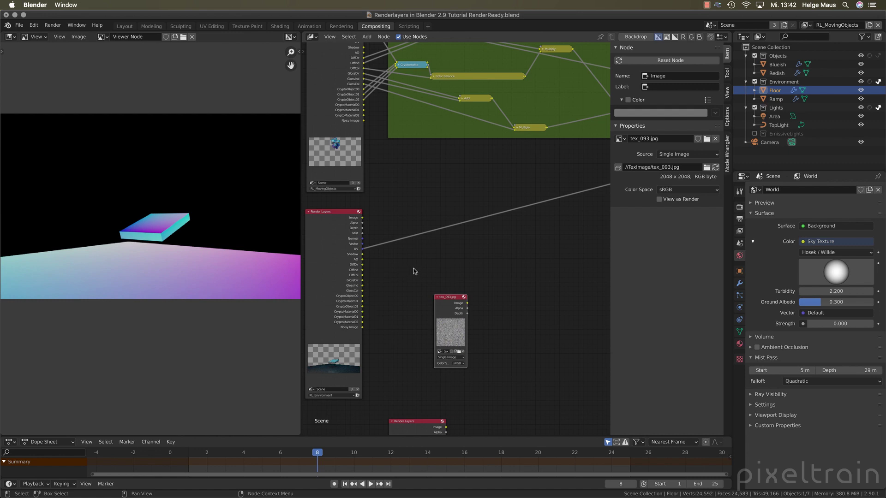
{"action": "key", "text": "shift+a"}
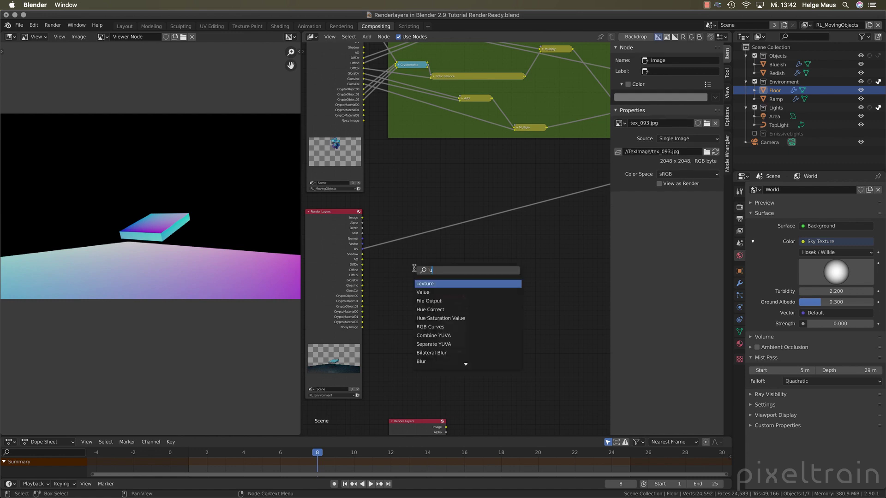
{"action": "type", "text": "uv"}
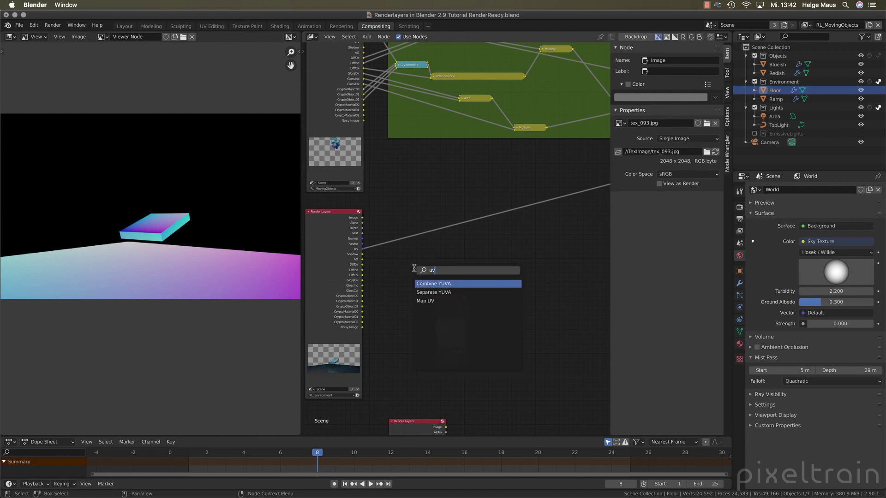
{"action": "key", "text": "Down"}
{"action": "key", "text": "Down"}
{"action": "key", "text": "Return"}
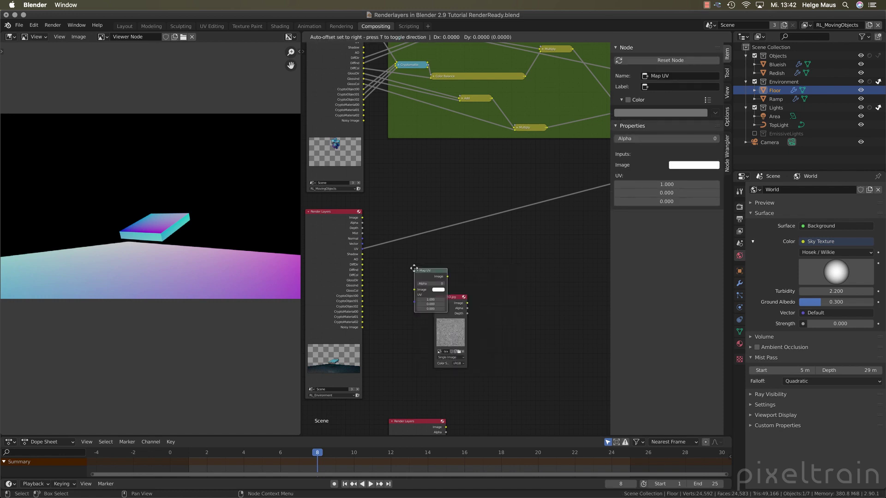
{"action": "left_click", "coordinate": [464, 279]}
{"action": "left_click_drag", "start_coordinate": [451, 300], "coordinate": [432, 306]}
{"action": "left_click_drag", "start_coordinate": [466, 243], "coordinate": [502, 292]}
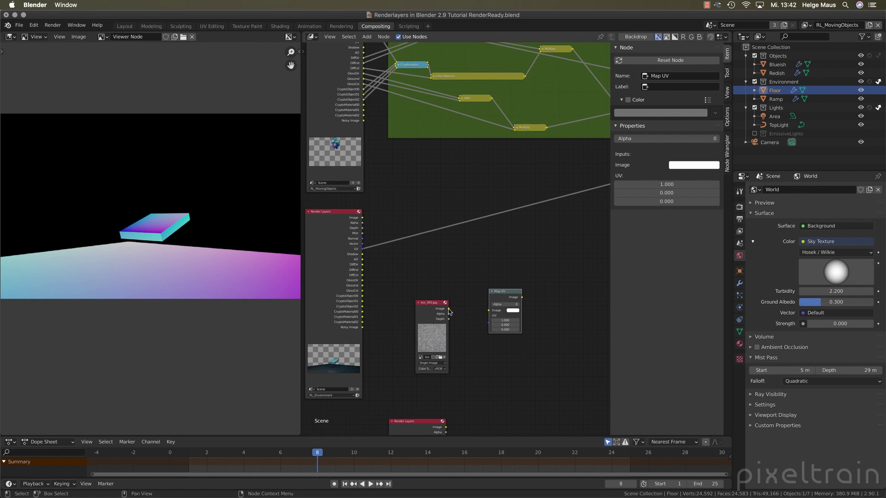
Step: Feed the Map UV node with the tex_093.jpg image and the RL_Environment UV pass, and show its output in the viewer
{"action": "left_click_drag", "start_coordinate": [449, 309], "coordinate": [495, 288]}
{"action": "left_click", "coordinate": [514, 299], "text": "ctrl+shift"}
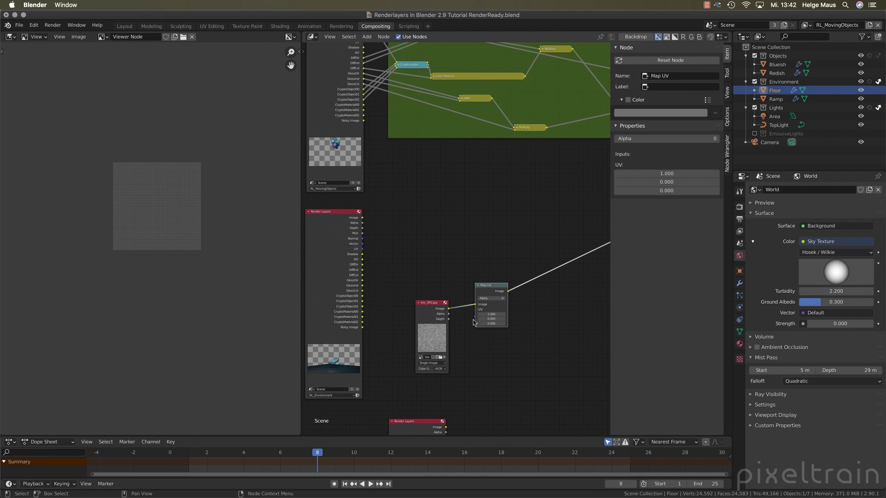
{"action": "left_click_drag", "start_coordinate": [475, 309], "coordinate": [362, 249]}
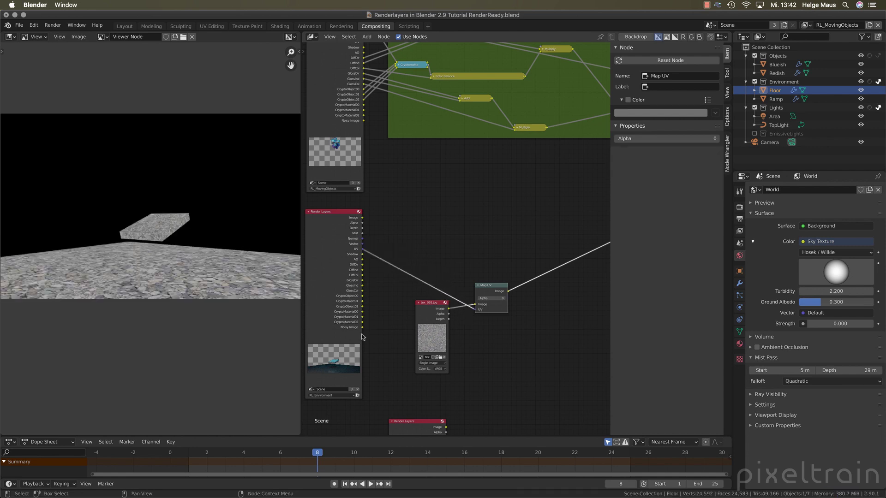
Step: Reposition the Map UV and tex_093.jpg nodes to make room beside the RL_Environment Render Layers node
{"action": "left_click_drag", "start_coordinate": [500, 294], "coordinate": [480, 260]}
{"action": "left_click_drag", "start_coordinate": [435, 305], "coordinate": [412, 299]}
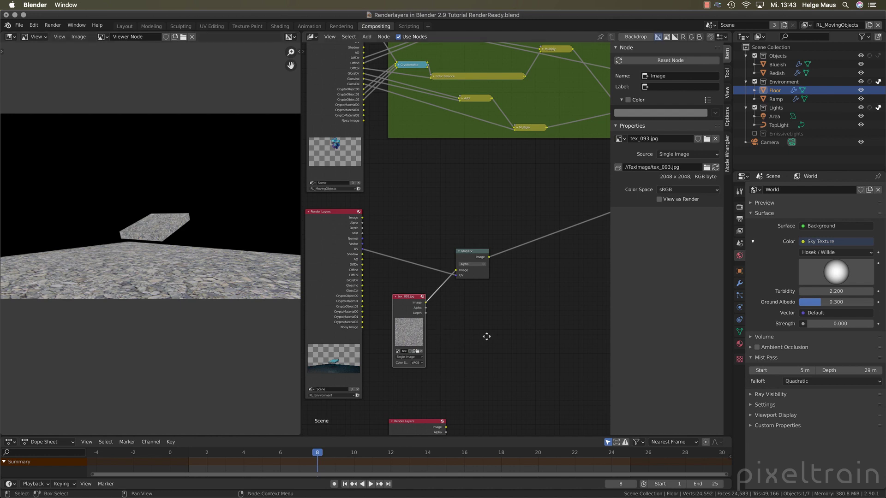
{"action": "middle_click_drag", "start_coordinate": [484, 334], "coordinate": [490, 359]}
{"action": "left_click", "coordinate": [467, 285]}
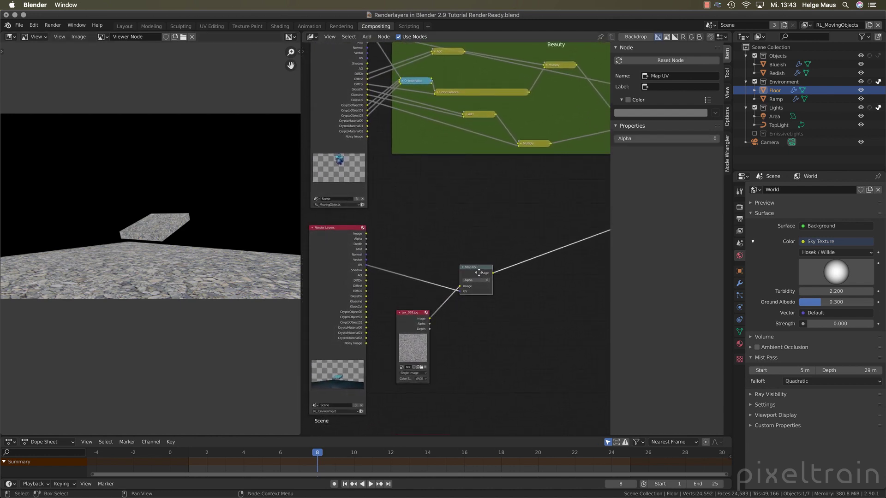
{"action": "left_click_drag", "start_coordinate": [467, 285], "coordinate": [472, 301]}
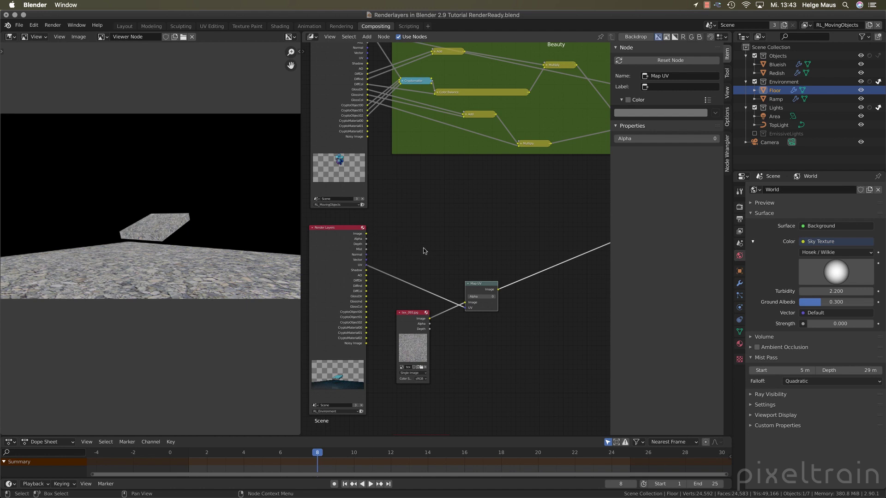
Step: Add a Mix node combining the RL_Environment Image output with the Map UV result, and show it in the viewer
{"action": "key", "text": "q"}
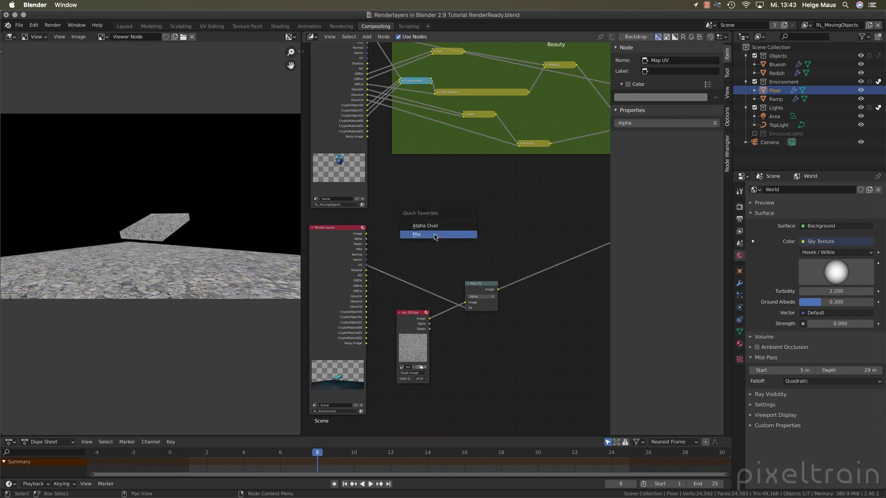
{"action": "left_click", "coordinate": [434, 235]}
{"action": "left_click", "coordinate": [482, 227]}
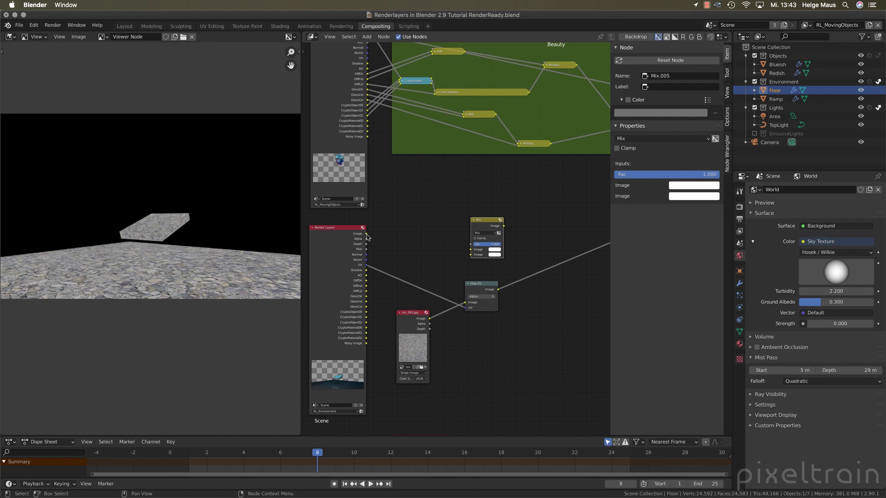
{"action": "left_click_drag", "start_coordinate": [367, 234], "coordinate": [499, 289]}
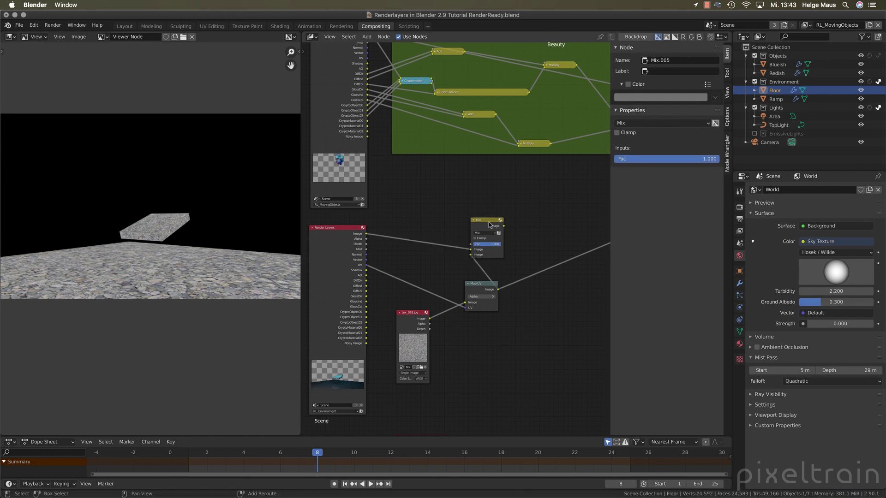
{"action": "left_click", "coordinate": [489, 225], "text": "ctrl+shift"}
Step: Move the Mix node clear of the Map UV node and test its Fac at 0.529, ending at 1.000
{"action": "left_click_drag", "start_coordinate": [480, 224], "coordinate": [523, 251]}
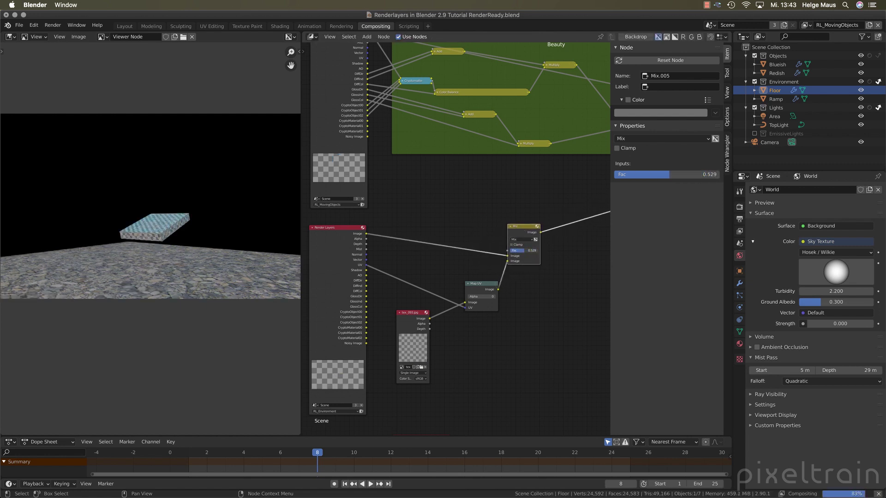
{"action": "left_click_drag", "start_coordinate": [523, 251], "coordinate": [548, 251]}
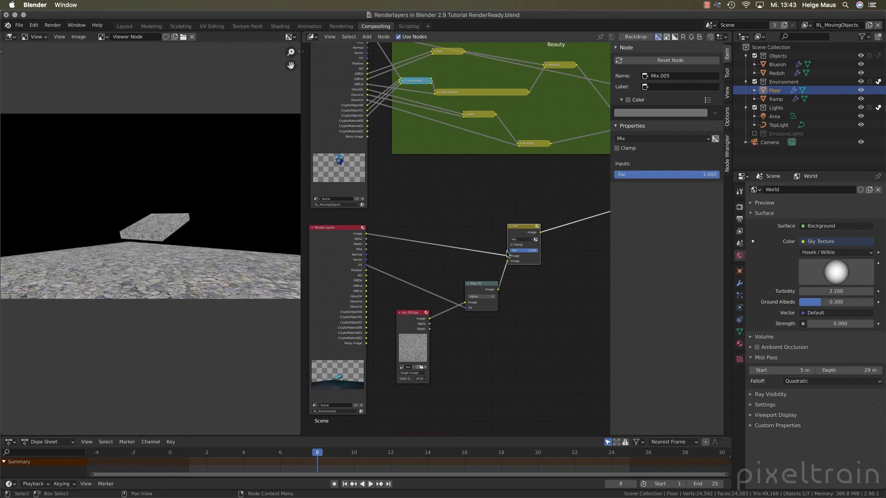
{"action": "left_click", "coordinate": [469, 371]}
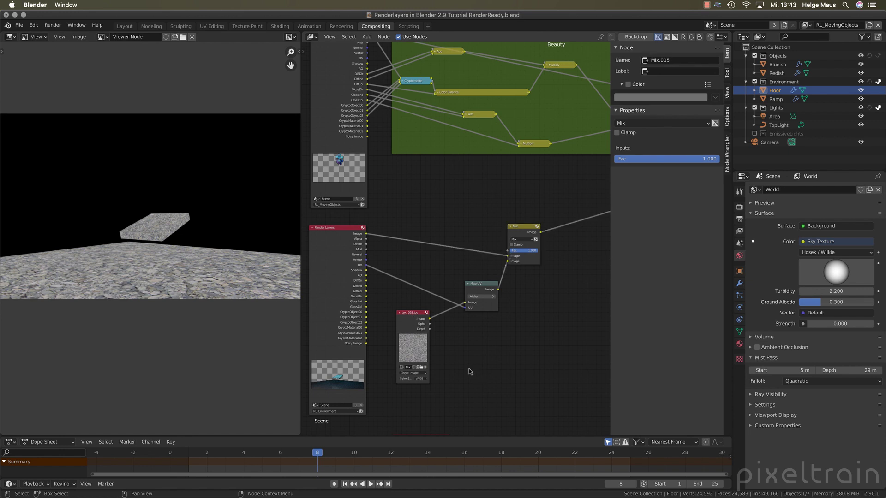
Step: Collapse the tex_093.jpg Image node and place it just below the Map UV node
{"action": "left_click", "coordinate": [412, 321]}
{"action": "key", "text": "h"}
{"action": "left_click_drag", "start_coordinate": [414, 312], "coordinate": [443, 324]}
Step: Add a Cryptomatte node below the collapsed tex_093.jpg node
{"action": "left_click", "coordinate": [402, 362]}
{"action": "key", "text": "shift+a"}
{"action": "left_click", "coordinate": [406, 375]}
{"action": "type", "text": "cr"}
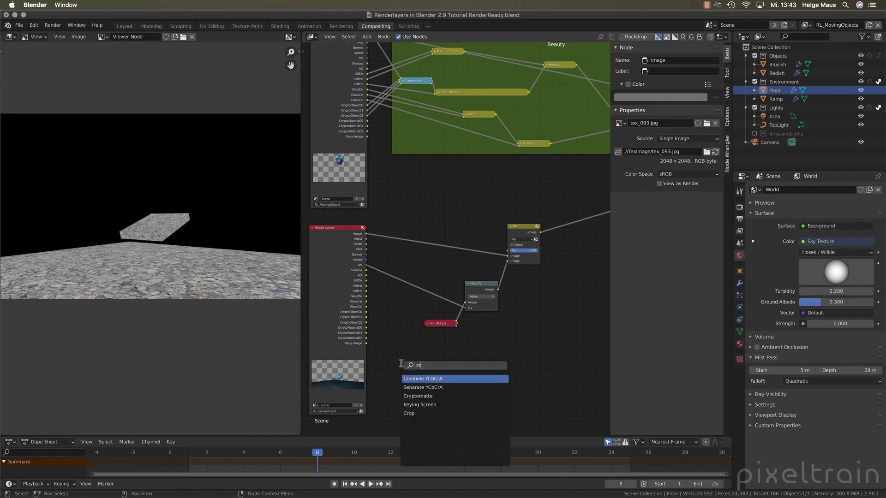
{"action": "key", "text": "Down"}
{"action": "key", "text": "Down"}
{"action": "key", "text": "Return"}
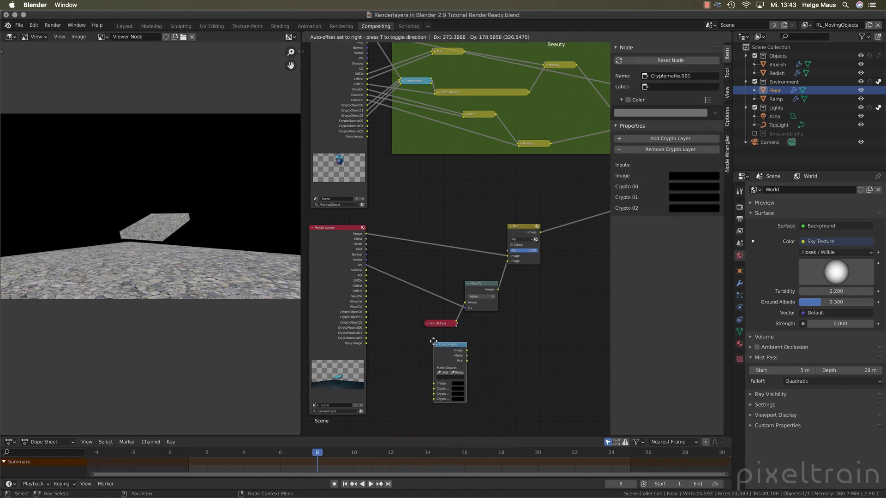
{"action": "left_click", "coordinate": [434, 343]}
Step: Connect the RL_Environment Image and CryptoObject00 to CryptoObject02 outputs to the matching Cryptomatte inputs
{"action": "left_click_drag", "start_coordinate": [434, 381], "coordinate": [367, 236]}
{"action": "mouse_move", "coordinate": [434, 387]}
{"action": "left_mouse_down"}
{"action": "mouse_move", "coordinate": [374, 297]}
{"action": "mouse_move", "coordinate": [366, 313]}
{"action": "mouse_move", "coordinate": [426, 394]}
{"action": "left_mouse_up"}
{"action": "left_click_drag", "start_coordinate": [436, 396], "coordinate": [367, 328]}
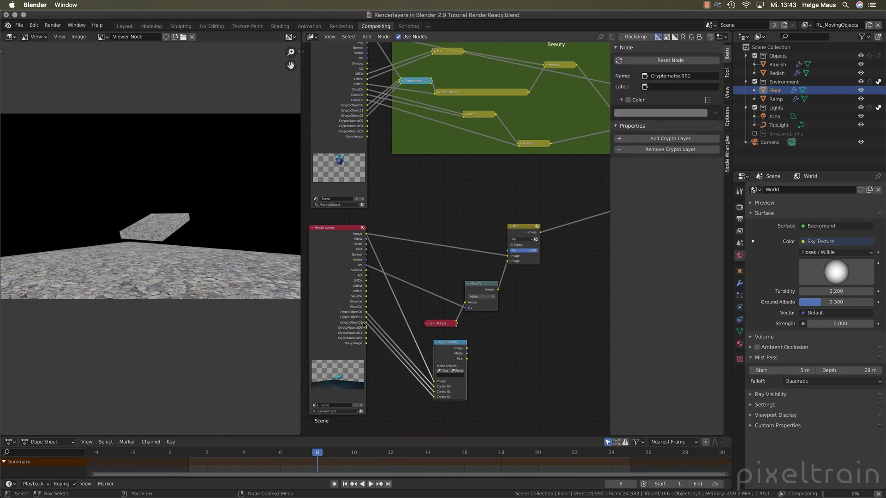
Step: Pick the floor as the matte object using the Cryptomatte Pick output, and show the Matte output in the viewer
{"action": "left_click", "coordinate": [468, 360], "text": "ctrl+shift"}
{"action": "left_click", "coordinate": [444, 370]}
{"action": "left_click", "coordinate": [193, 261]}
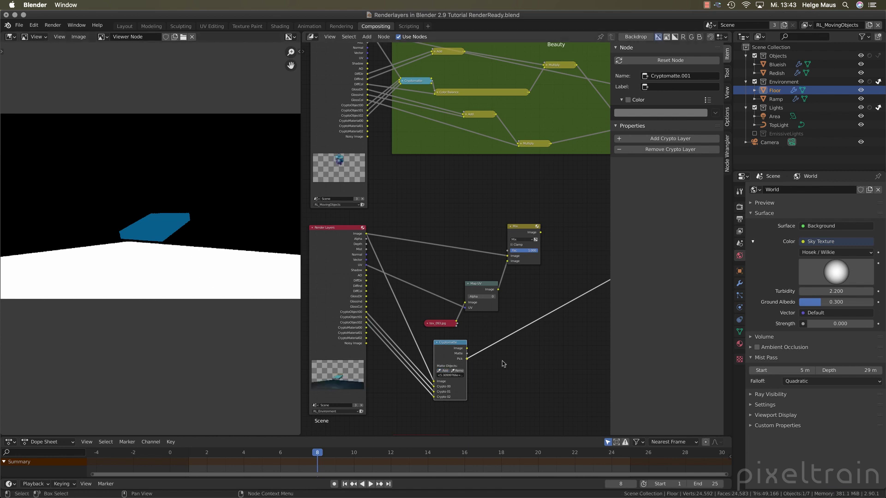
{"action": "left_click", "coordinate": [467, 353], "text": "ctrl+shift"}
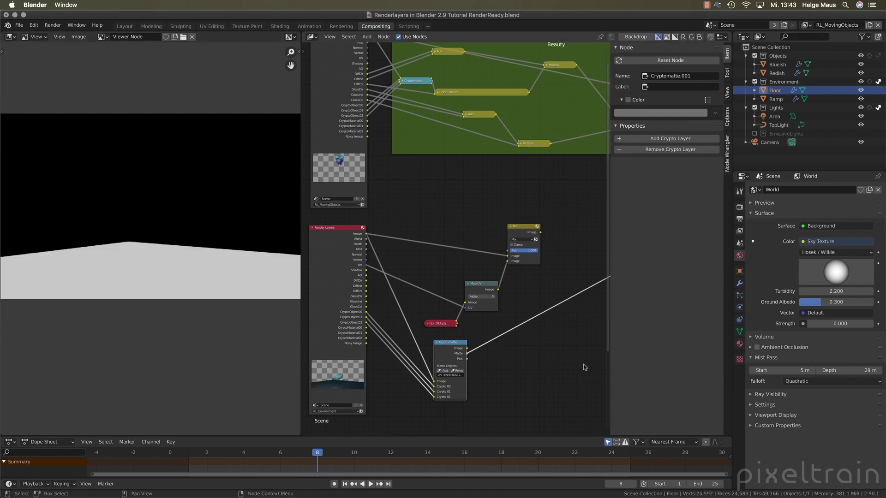
Step: Collapse the Cryptomatte node, move it closer to the render layer, and shift the Map UV node away from the Mix node
{"action": "left_click_drag", "start_coordinate": [450, 344], "coordinate": [417, 362]}
{"action": "key", "text": "h"}
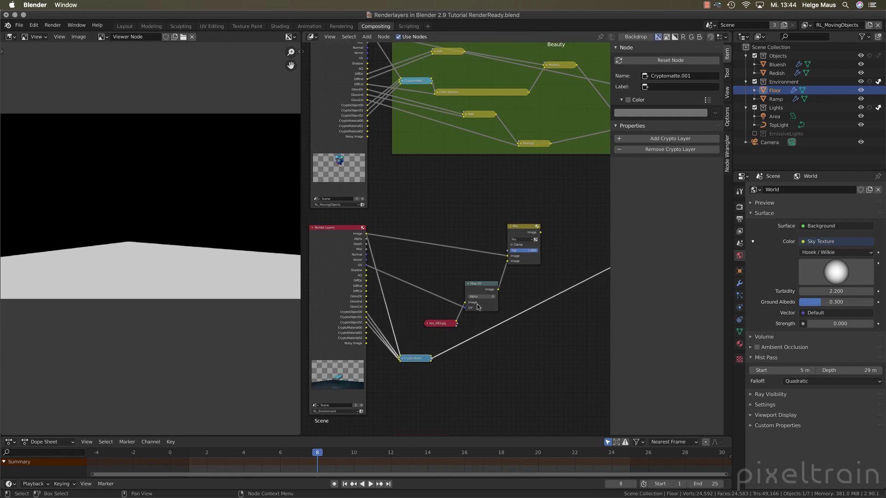
{"action": "left_click_drag", "start_coordinate": [480, 286], "coordinate": [464, 275]}
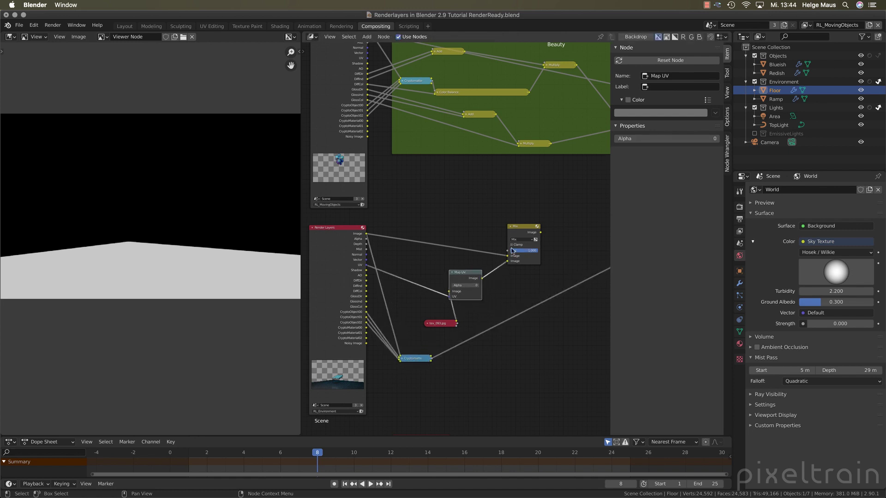
Step: Show the Mix node in the viewer and connect the collapsed Cryptomatte node to its Fac input, tidying the Cryptomatte node's position
{"action": "left_click", "coordinate": [521, 229], "text": "ctrl+shift"}
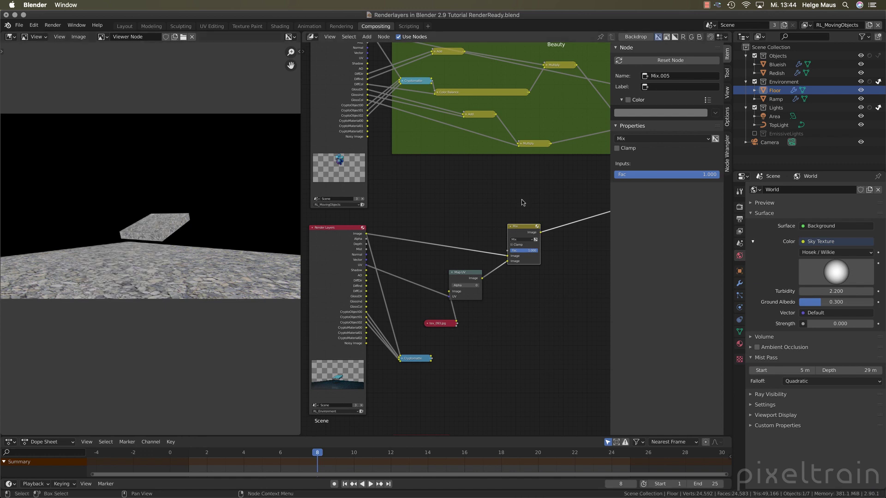
{"action": "left_click_drag", "start_coordinate": [508, 256], "coordinate": [431, 359]}
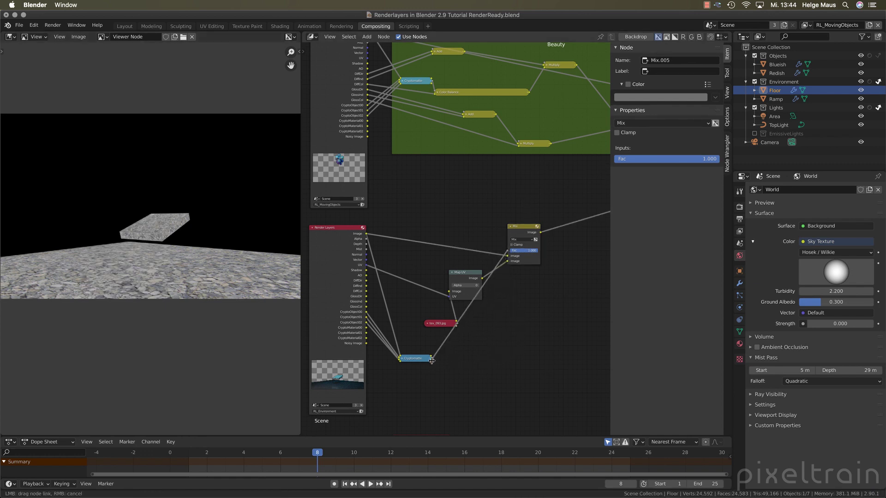
{"action": "scroll", "coordinate": [465, 359], "scroll_direction": "up", "scroll_amount": 1}
{"action": "scroll", "coordinate": [465, 359], "scroll_direction": "up", "scroll_amount": 1}
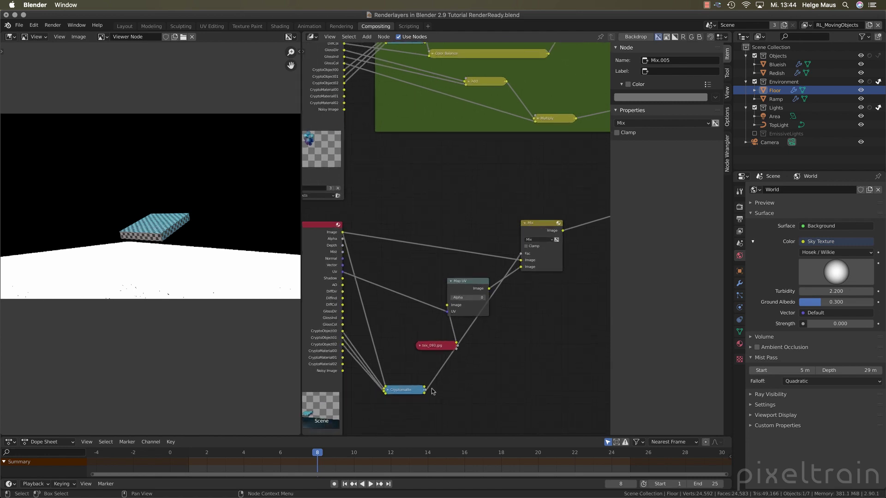
{"action": "left_click_drag", "start_coordinate": [412, 392], "coordinate": [409, 378]}
Step: Set the Mix node's blending mode to Overlay
{"action": "left_click", "coordinate": [541, 229]}
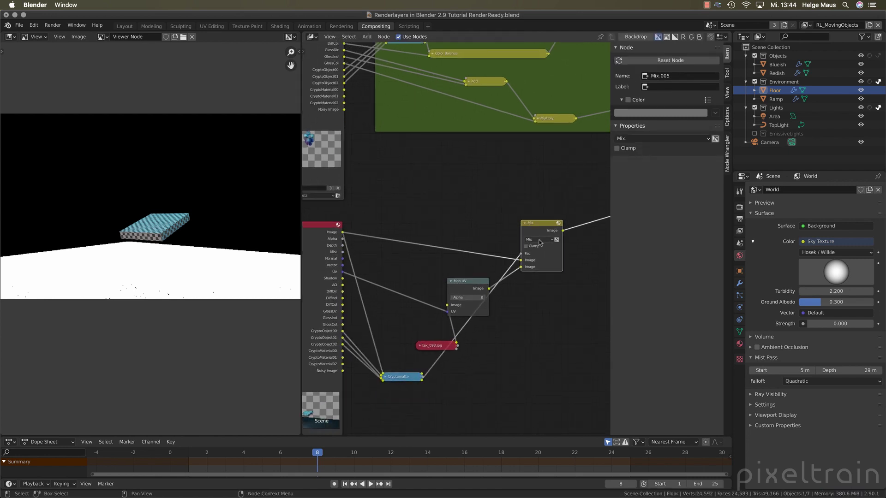
{"action": "left_click", "coordinate": [539, 240]}
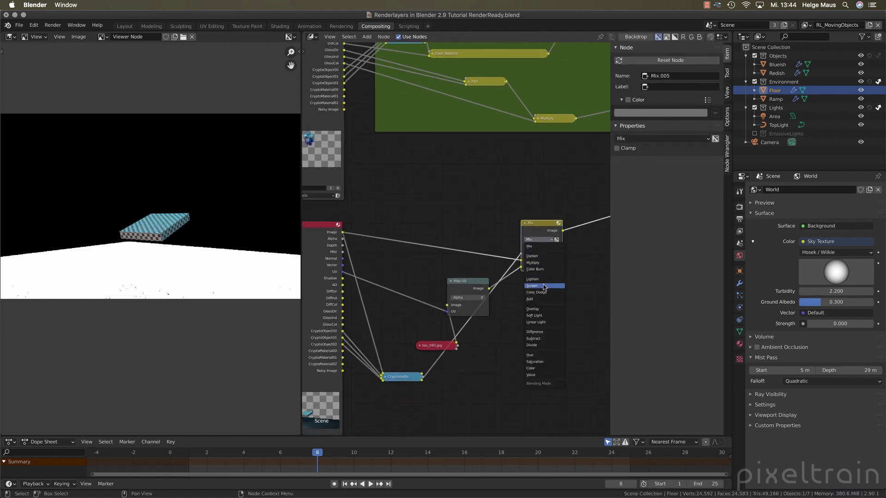
{"action": "left_click", "coordinate": [543, 309]}
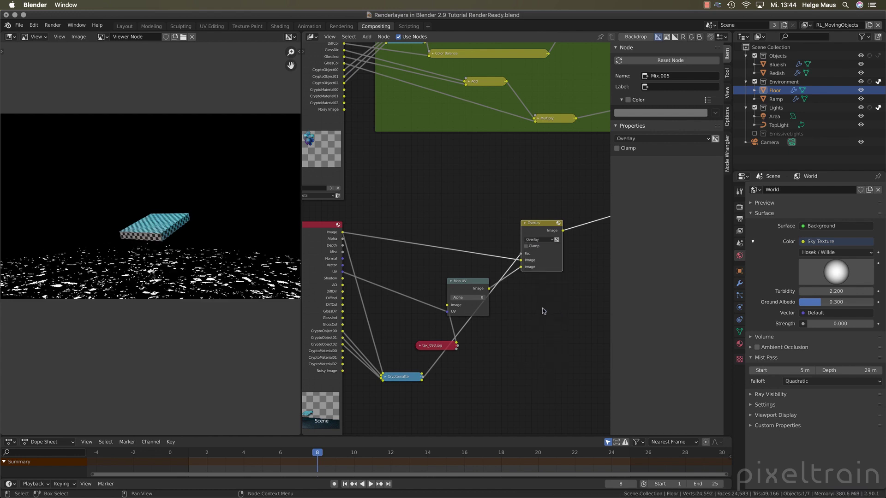
Step: Space out the Map UV and Overlay nodes, expand the Cryptomatte node, and feed the Overlay's Fac from its Matte output instead of Pick
{"action": "left_click_drag", "start_coordinate": [477, 287], "coordinate": [438, 274]}
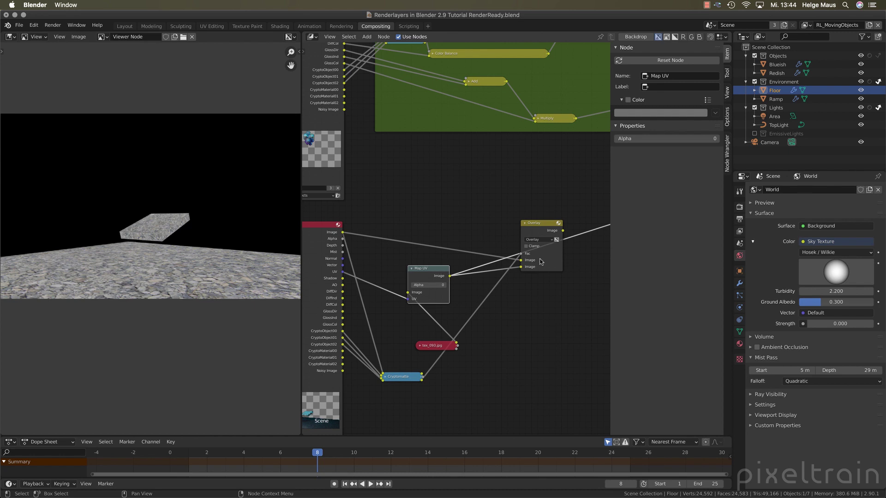
{"action": "left_click_drag", "start_coordinate": [541, 261], "coordinate": [560, 280]}
{"action": "mouse_move", "coordinate": [409, 377]}
{"action": "left_mouse_down"}
{"action": "mouse_move", "coordinate": [387, 376]}
{"action": "mouse_move", "coordinate": [412, 377]}
{"action": "left_mouse_up"}
{"action": "key", "text": "h"}
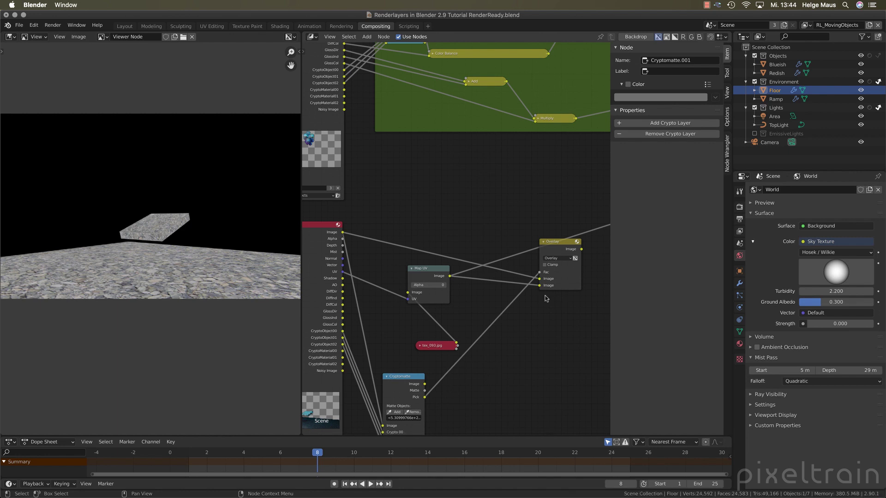
{"action": "left_click_drag", "start_coordinate": [540, 273], "coordinate": [550, 289]}
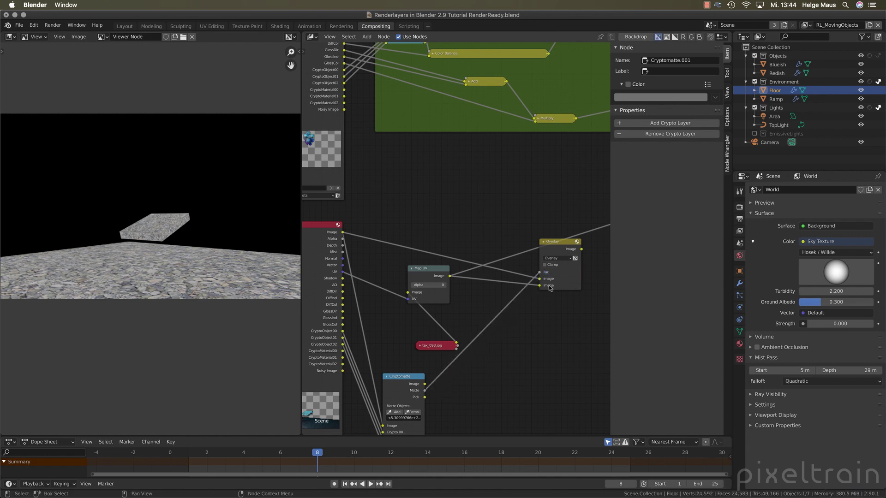
Step: Show the Overlay node's result in the viewer, shift the node closer to Map UV, and examine the retextured floor up close
{"action": "left_click", "coordinate": [567, 243]}
{"action": "left_click_drag", "start_coordinate": [567, 243], "coordinate": [544, 226]}
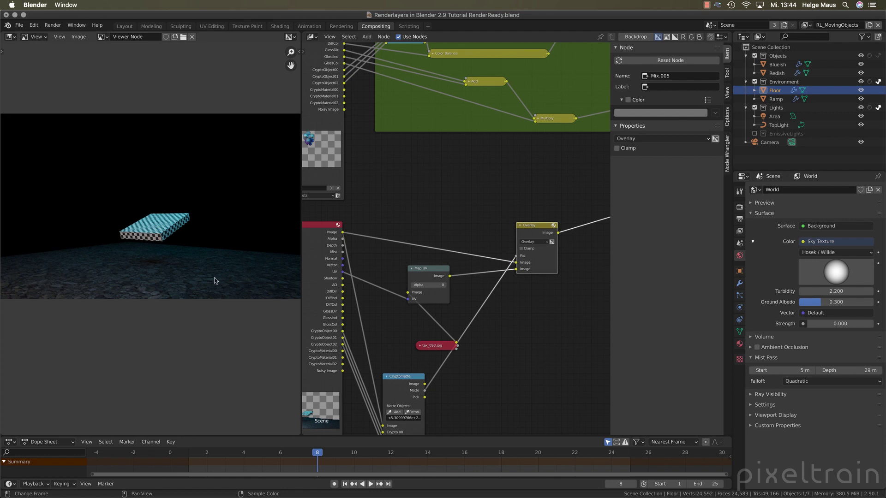
{"action": "scroll", "coordinate": [214, 280], "scroll_direction": "up", "scroll_amount": 3}
{"action": "scroll", "coordinate": [215, 280], "scroll_direction": "down", "scroll_amount": 1}
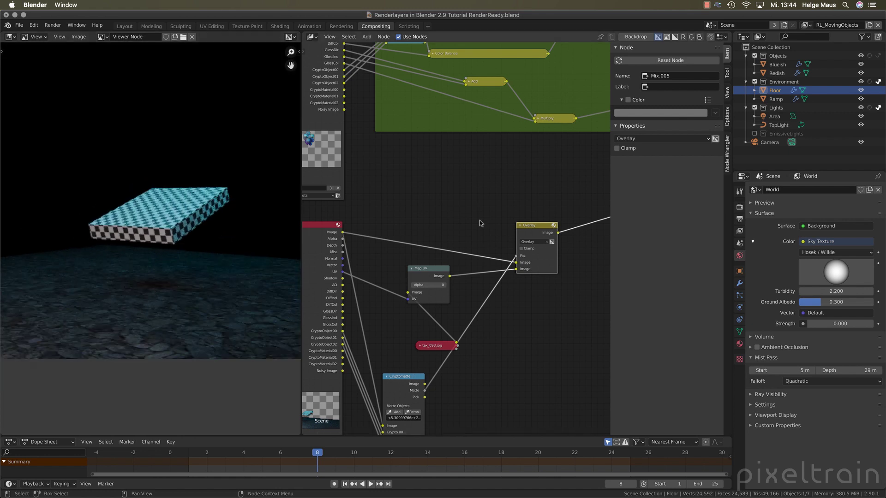
{"action": "middle_click_drag", "start_coordinate": [481, 222], "coordinate": [451, 357]}
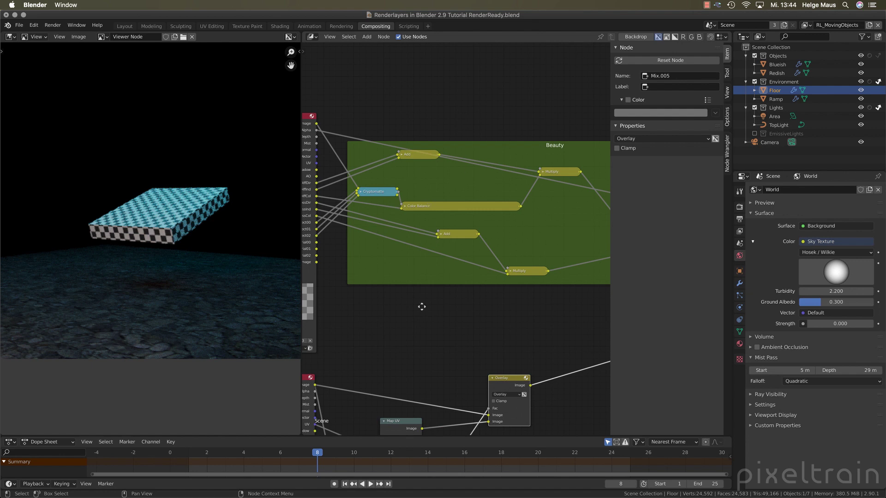
{"action": "middle_click_drag", "start_coordinate": [422, 308], "coordinate": [448, 151]}
Step: Move the tex_093.jpg image node below Map UV, and compare the Map UV output with the Overlay result in the viewer
{"action": "left_click_drag", "start_coordinate": [427, 341], "coordinate": [393, 328]}
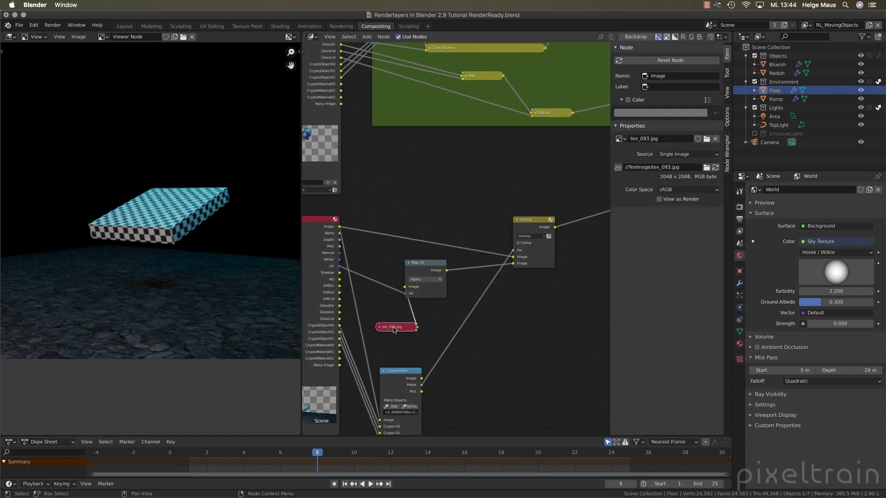
{"action": "left_click", "coordinate": [430, 267]}
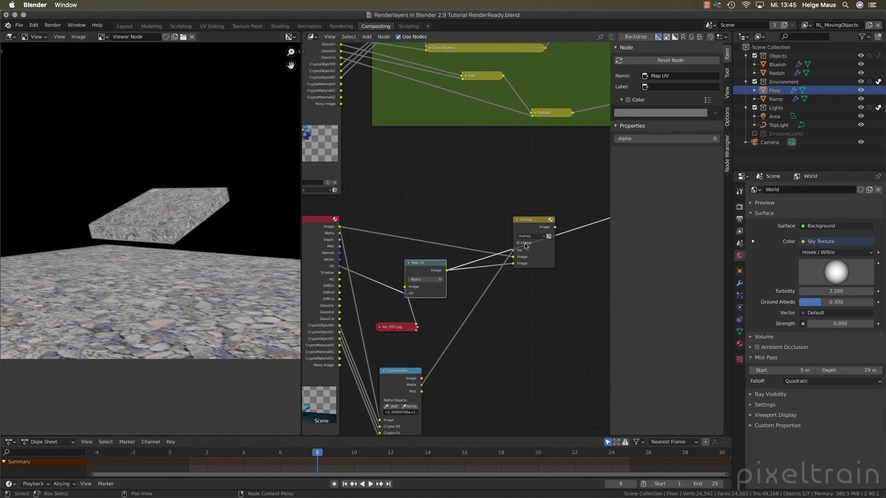
{"action": "left_click", "coordinate": [534, 226]}
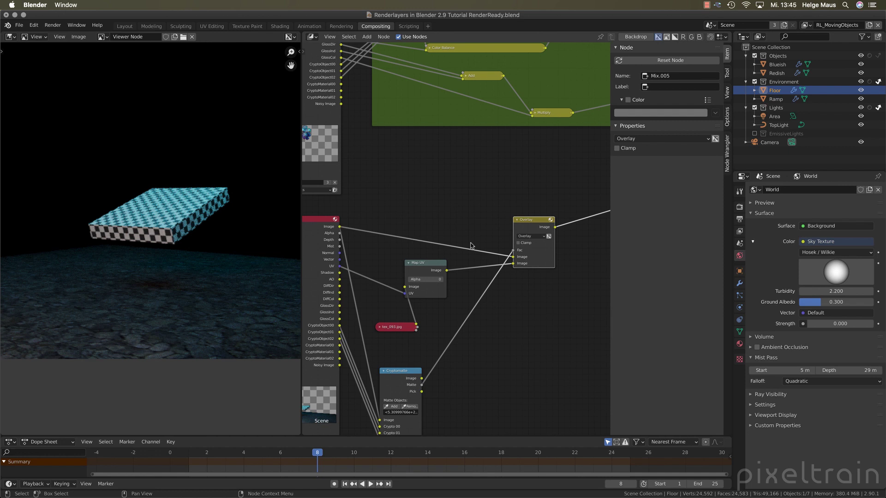
Step: Delete the Overlay, Map UV, tex_093.jpg and Cryptomatte nodes, and show the RL_Environment render layer's Image output in the viewer
{"action": "scroll", "coordinate": [554, 333], "scroll_direction": "down", "scroll_amount": 3}
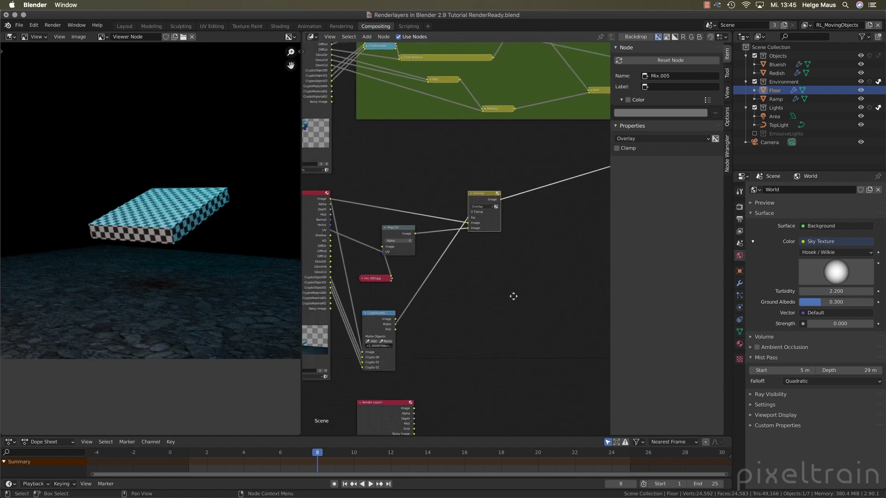
{"action": "left_click_drag", "start_coordinate": [555, 166], "coordinate": [357, 386]}
{"action": "key", "text": "x"}
{"action": "left_click", "coordinate": [313, 194], "text": "ctrl+shift"}
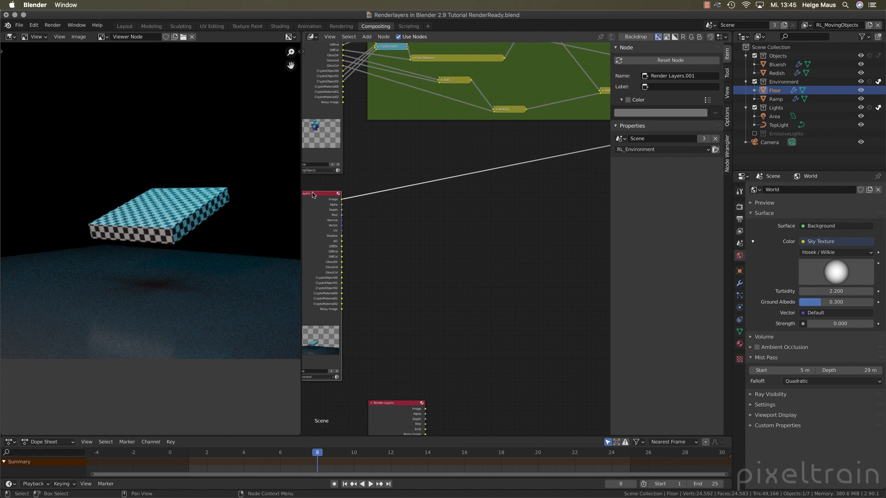
Step: Add a Defocus node beside the RL_Environment render layer node
{"action": "key", "text": "F3"}
{"action": "type", "text": "d"}
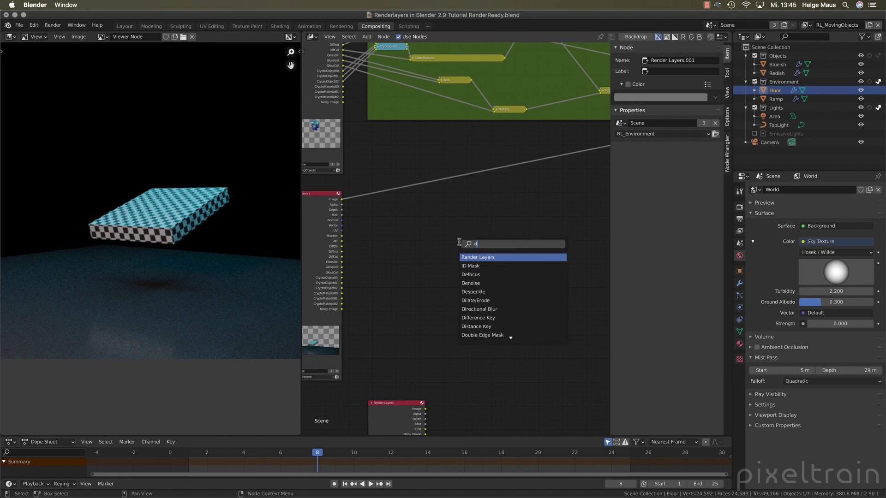
{"action": "type", "text": "efo"}
{"action": "key", "text": "Return"}
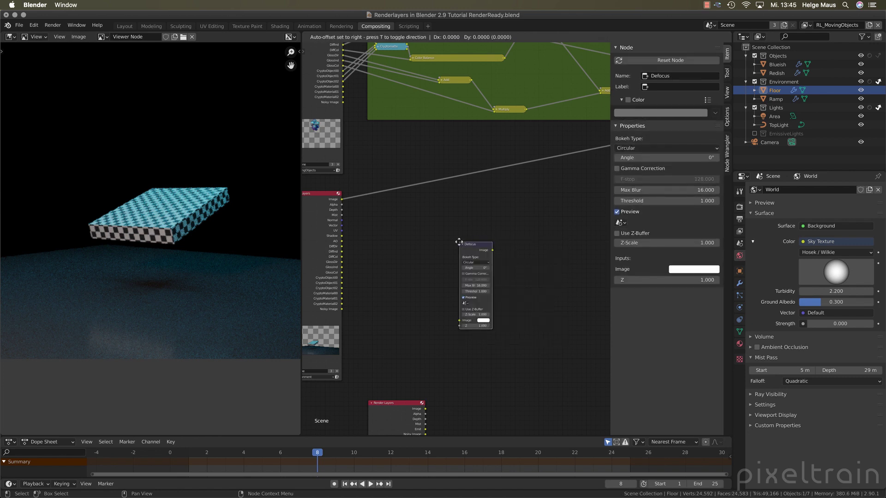
{"action": "left_click", "coordinate": [449, 230]}
{"action": "scroll", "coordinate": [446, 264], "scroll_direction": "up", "scroll_amount": 1}
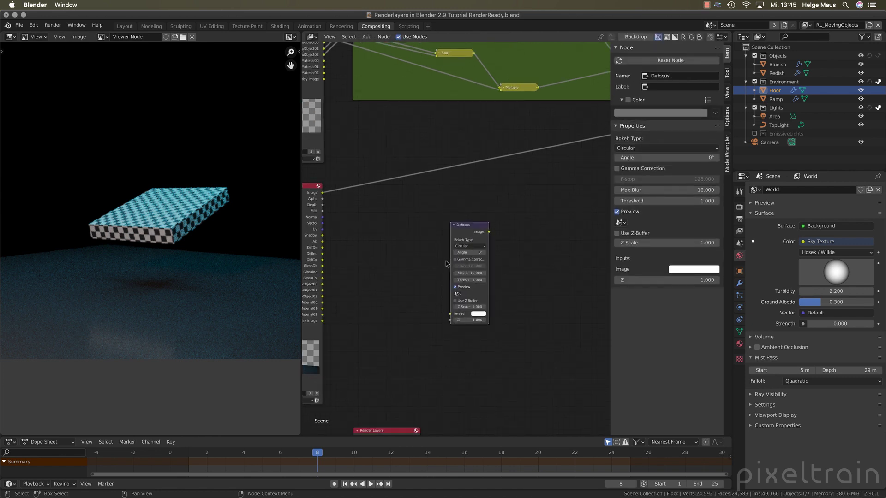
{"action": "scroll", "coordinate": [445, 263], "scroll_direction": "up", "scroll_amount": 1}
{"action": "scroll", "coordinate": [405, 257], "scroll_direction": "down", "scroll_amount": 1}
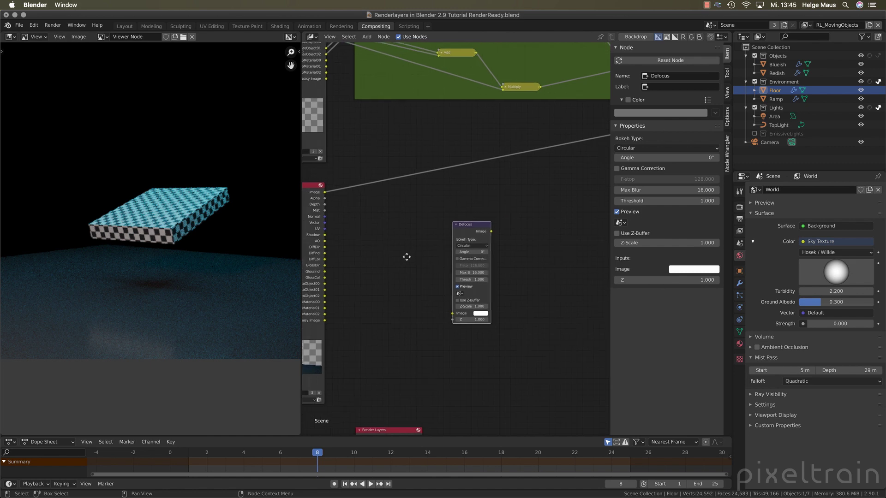
Step: Connect the RL_Environment Image output to the Defocus node's Image input, and show the repositioned Defocus node in the viewer
{"action": "left_click_drag", "start_coordinate": [474, 305], "coordinate": [346, 184]}
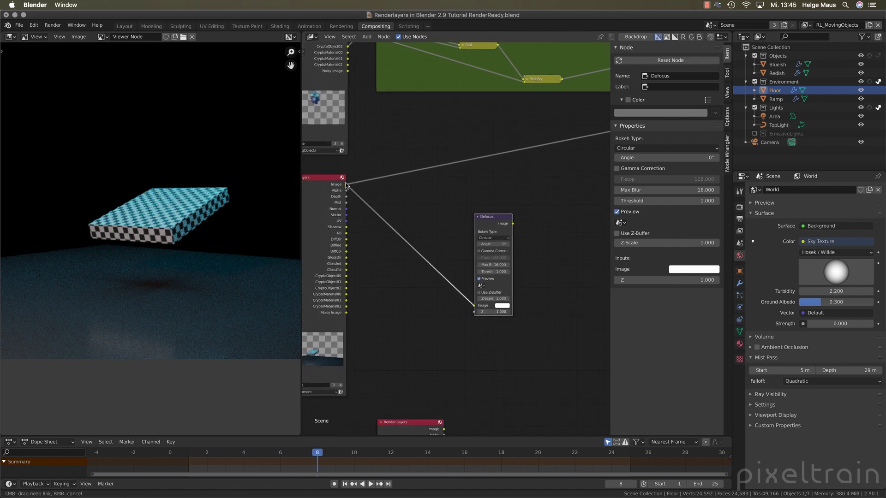
{"action": "left_click_drag", "start_coordinate": [496, 256], "coordinate": [440, 216]}
{"action": "scroll", "coordinate": [443, 210], "scroll_direction": "up", "scroll_amount": 1}
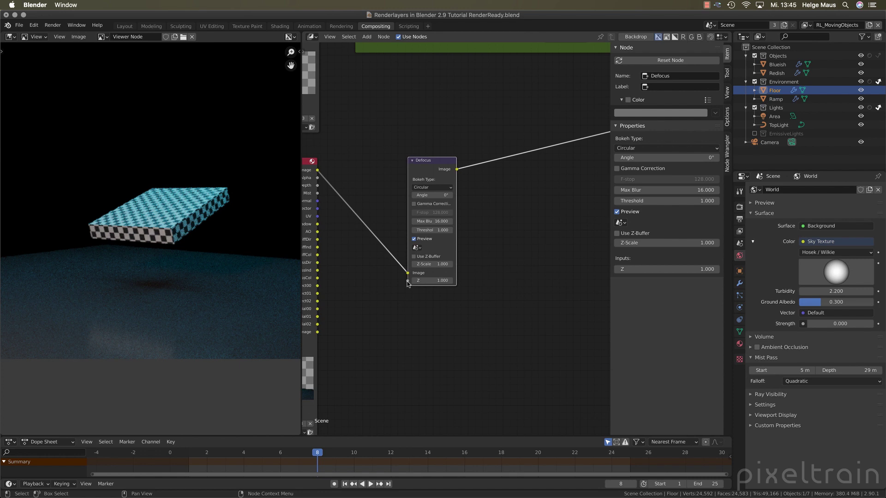
Step: Try a constant Z value of 0 on the Defocus node and return it to 1
{"action": "left_click", "coordinate": [437, 282]}
{"action": "type", "text": "0"}
{"action": "key", "text": "Return"}
{"action": "left_click_drag", "start_coordinate": [431, 280], "coordinate": [450, 281]}
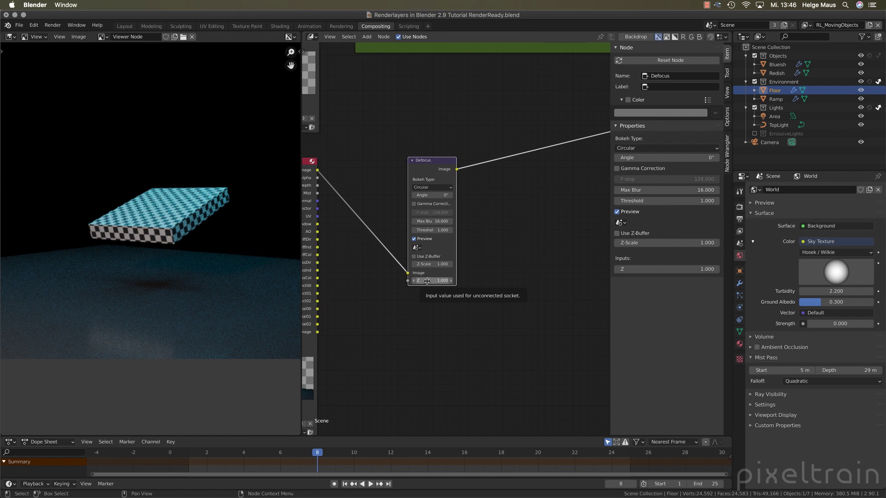
Step: Enable Use Z-Buffer on the Defocus node and connect the RL_Environment Depth pass to its Z input
{"action": "left_click", "coordinate": [414, 257]}
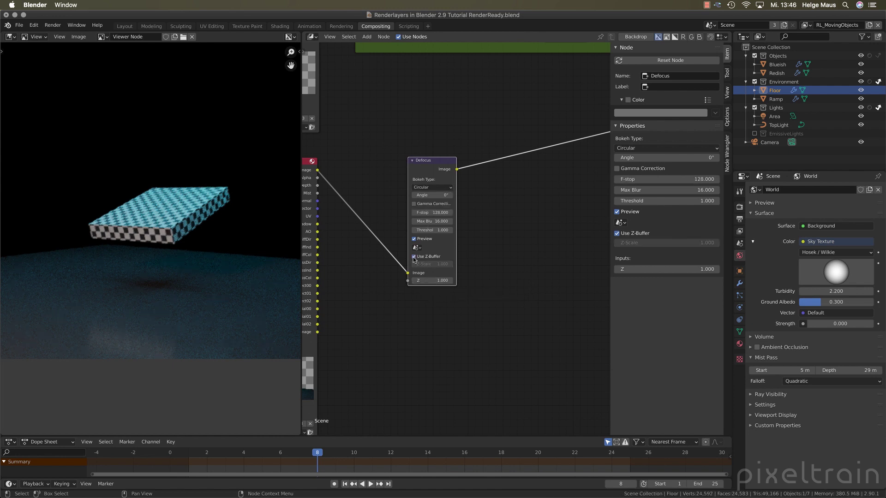
{"action": "left_click_drag", "start_coordinate": [408, 280], "coordinate": [317, 185]}
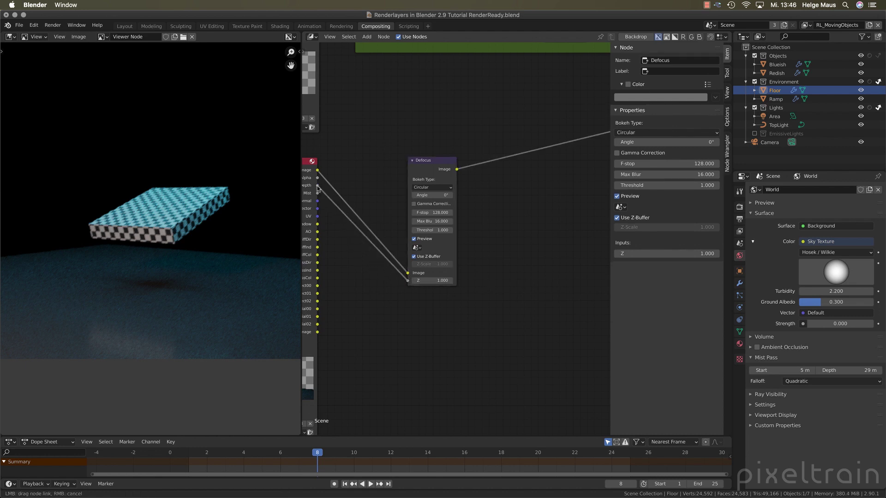
{"action": "scroll", "coordinate": [391, 263], "scroll_direction": "left", "scroll_amount": 3}
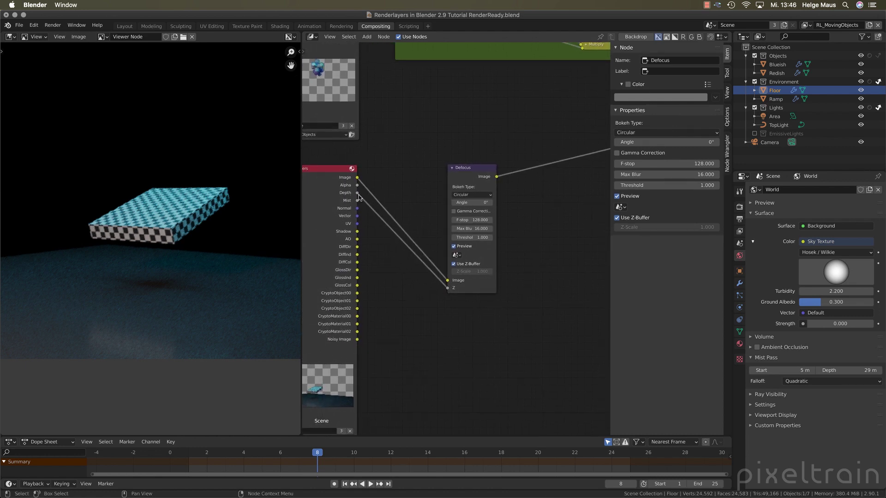
{"action": "left_click_drag", "start_coordinate": [357, 201], "coordinate": [357, 193]}
{"action": "left_click_drag", "start_coordinate": [480, 174], "coordinate": [472, 171]}
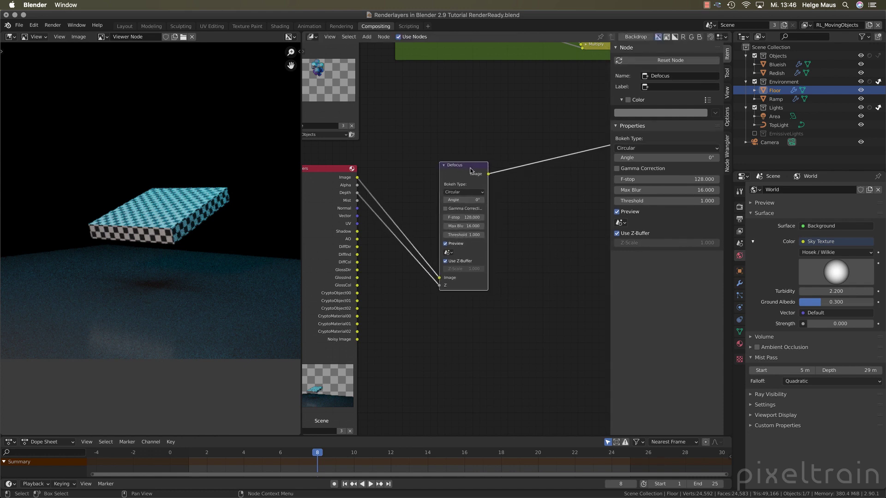
Step: Set the Defocus node's F-stop to 0.5
{"action": "left_click", "coordinate": [463, 218]}
{"action": "key", "text": "BackSpace"}
{"action": "key", "text": "Return"}
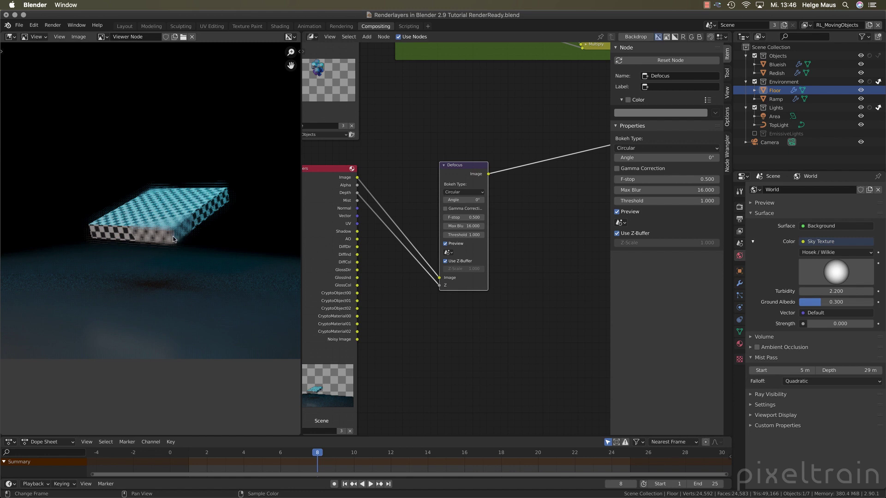
Step: Switch the Defocus node's Preview option off and back on to compare the blur quality, and inspect the image up close
{"action": "left_click", "coordinate": [445, 244]}
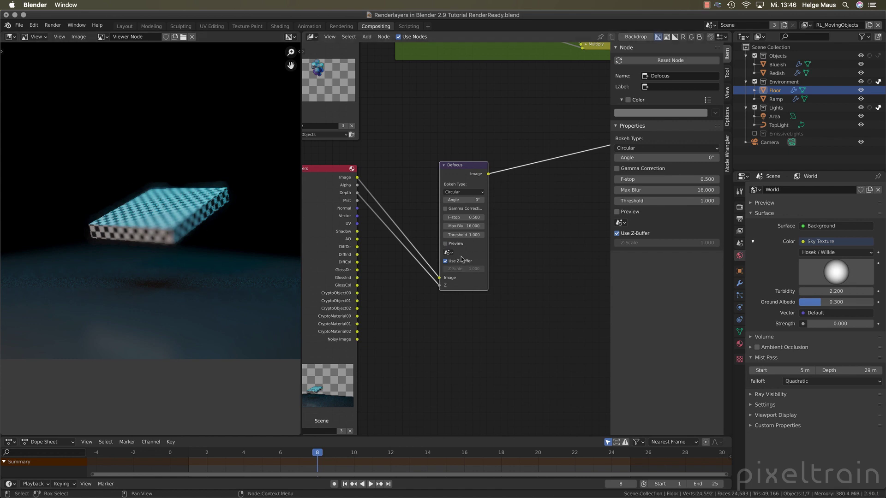
{"action": "left_click", "coordinate": [445, 244]}
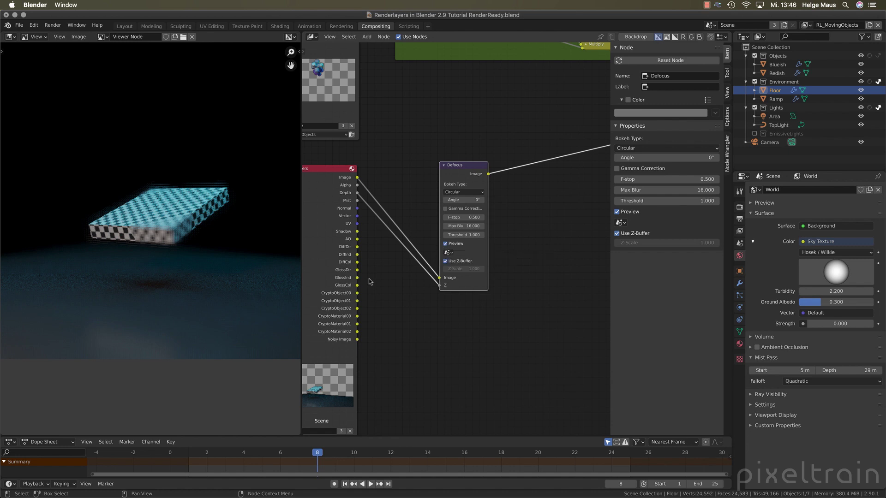
{"action": "scroll", "coordinate": [240, 299], "scroll_direction": "up", "scroll_amount": 1}
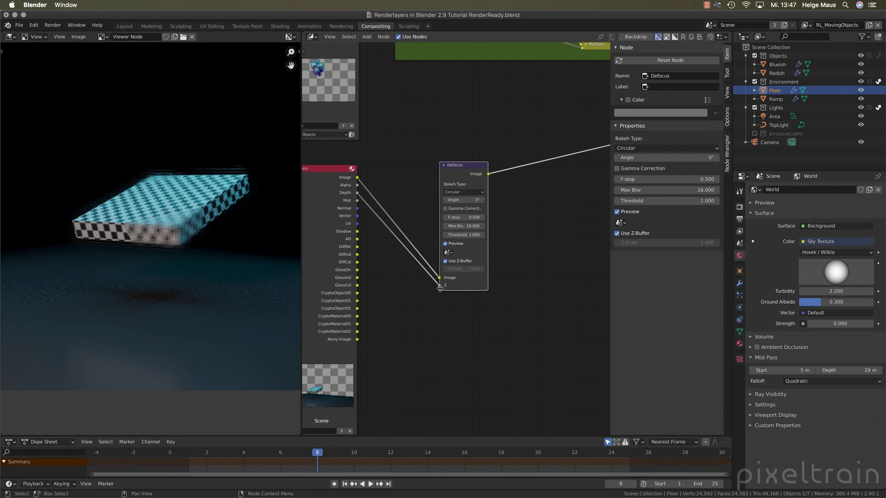
Step: Try an F-stop of 2.8 on the Defocus node and return it to 0.5
{"action": "left_click", "coordinate": [464, 217]}
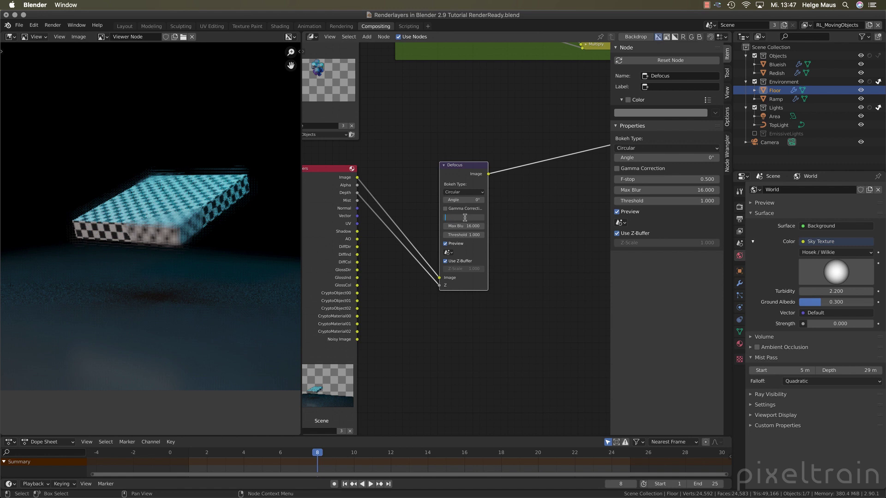
{"action": "type", "text": "2.8"}
{"action": "key", "text": "Return"}
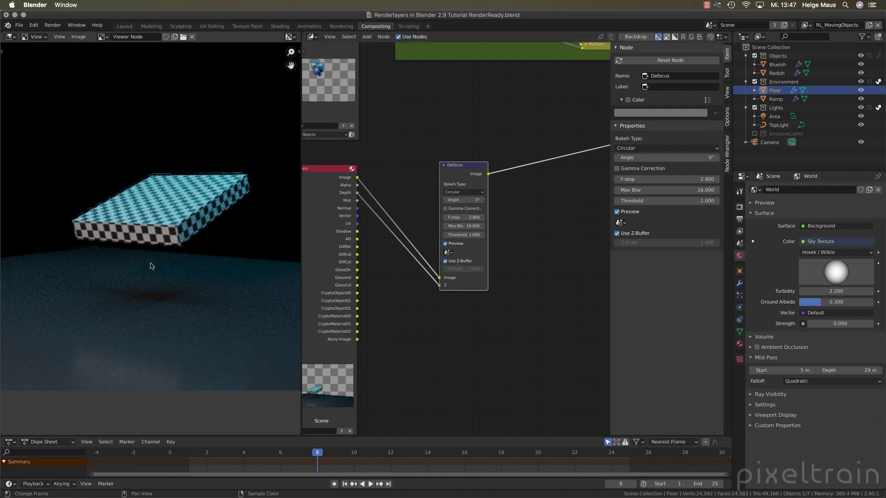
{"action": "left_click", "coordinate": [463, 217]}
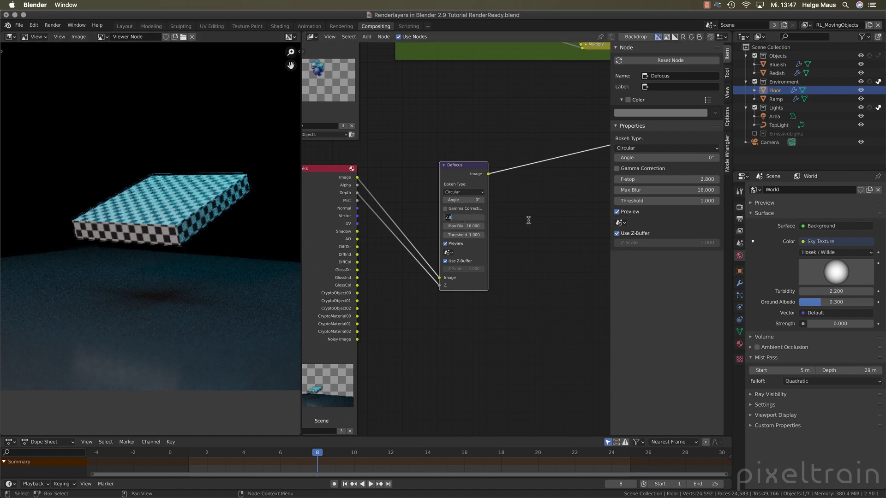
{"action": "type", "text": "0.5"}
{"action": "key", "text": "Return"}
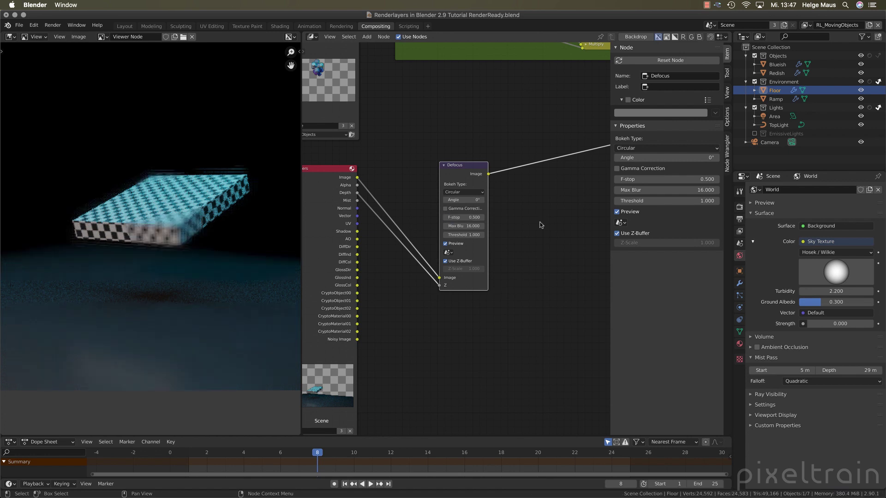
Step: Check the RL_Environment Depth pass in the viewer and switch back to the Defocus result
{"action": "left_click", "coordinate": [359, 196], "text": "ctrl+shift"}
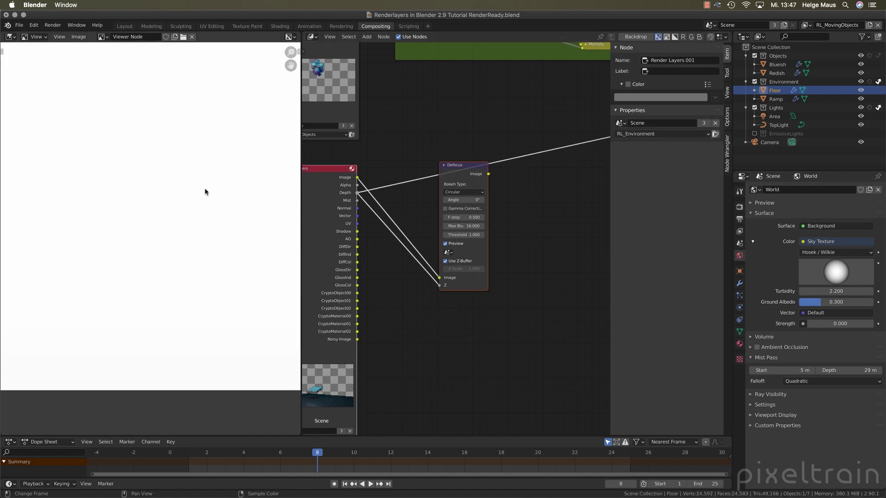
{"action": "left_click", "coordinate": [458, 166], "text": "ctrl+shift"}
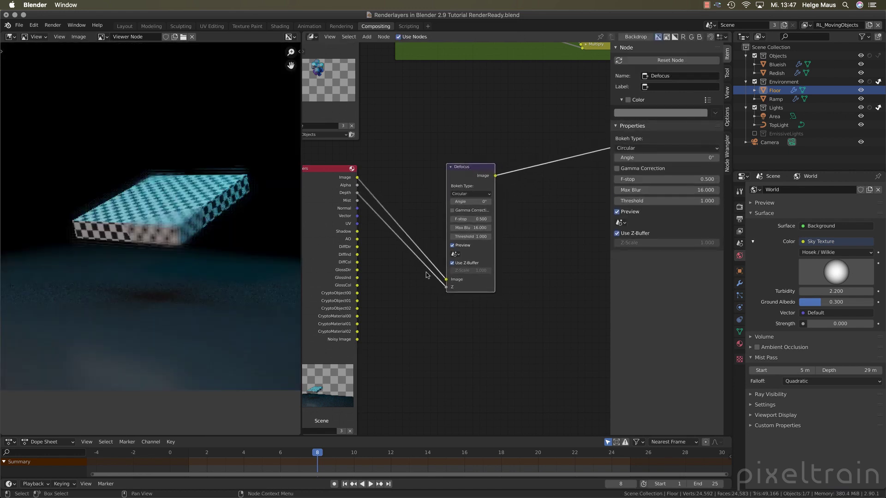
Step: Save the Blender file with the Defocus setup in place
{"action": "scroll", "coordinate": [423, 281], "scroll_direction": "down", "scroll_amount": 1}
{"action": "scroll", "coordinate": [423, 282], "scroll_direction": "down", "scroll_amount": 1}
{"action": "key", "text": "ctrl+s"}
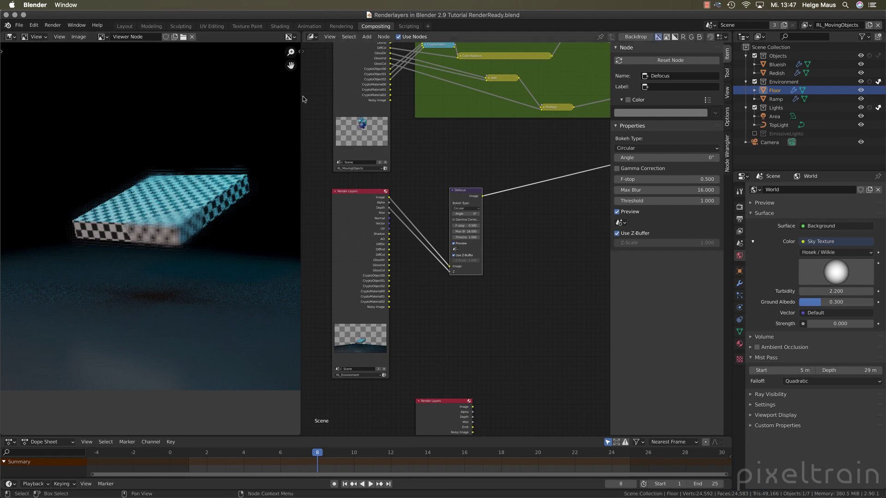
Step: Split the image viewer area horizontally and turn the lower half into a 3D Viewport showing the whole floor and camera
{"action": "left_click_drag", "start_coordinate": [301, 43], "coordinate": [292, 267]}
{"action": "left_click", "coordinate": [11, 270]}
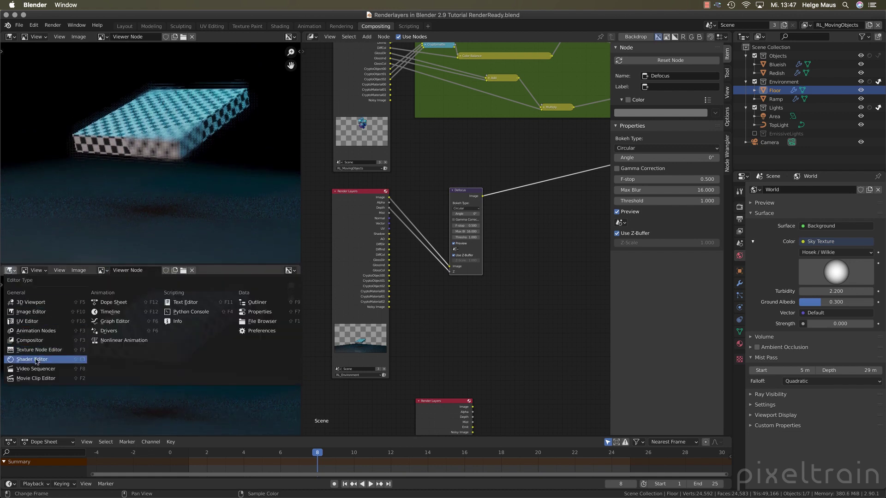
{"action": "left_click", "coordinate": [32, 303]}
{"action": "scroll", "coordinate": [150, 362], "scroll_direction": "down", "scroll_amount": 5}
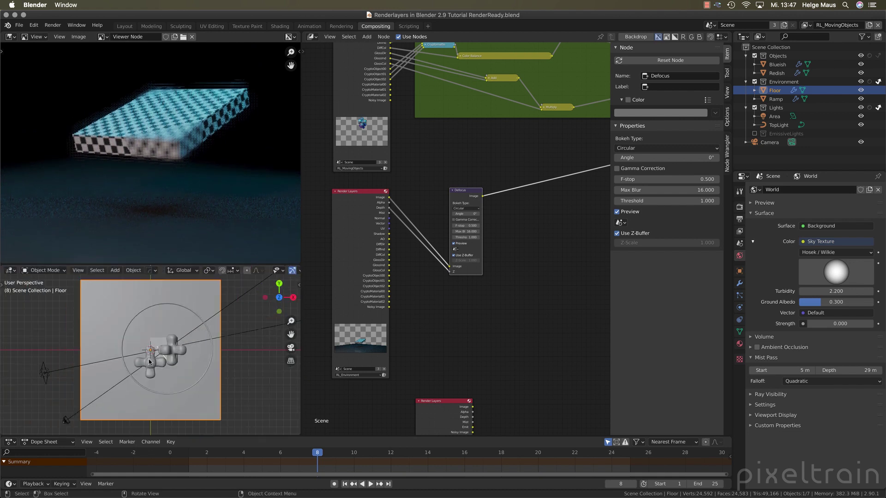
Step: Select the camera in the 3D Viewport and show its camera data properties
{"action": "scroll", "coordinate": [150, 362], "scroll_direction": "down", "scroll_amount": 3}
{"action": "middle_click_drag", "start_coordinate": [150, 362], "coordinate": [242, 332]}
{"action": "left_click", "coordinate": [209, 339]}
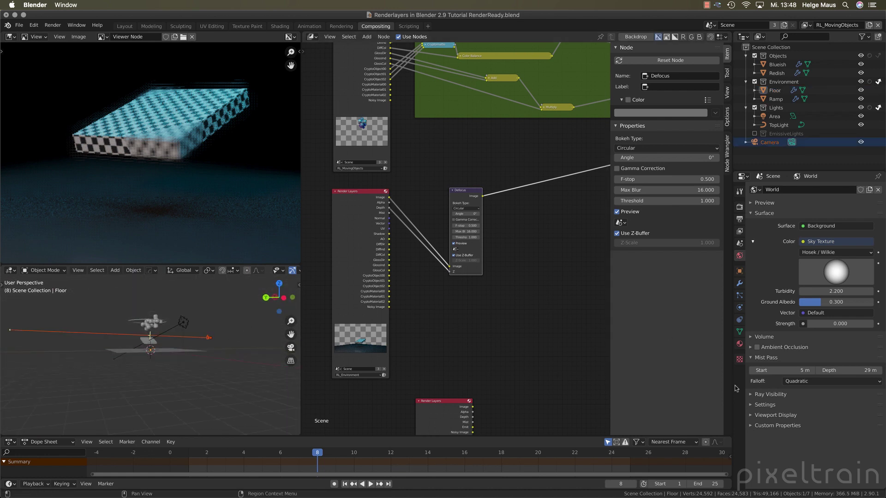
{"action": "left_click", "coordinate": [210, 344]}
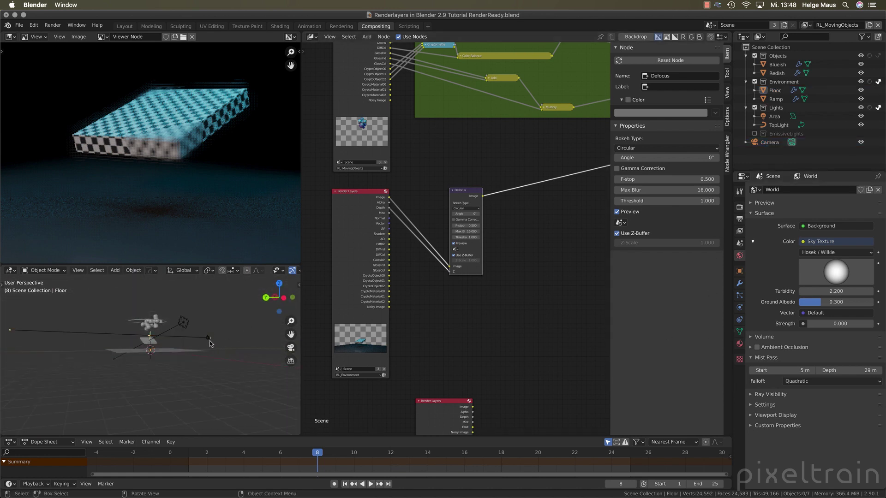
{"action": "left_click", "coordinate": [209, 340]}
{"action": "left_click", "coordinate": [739, 307]}
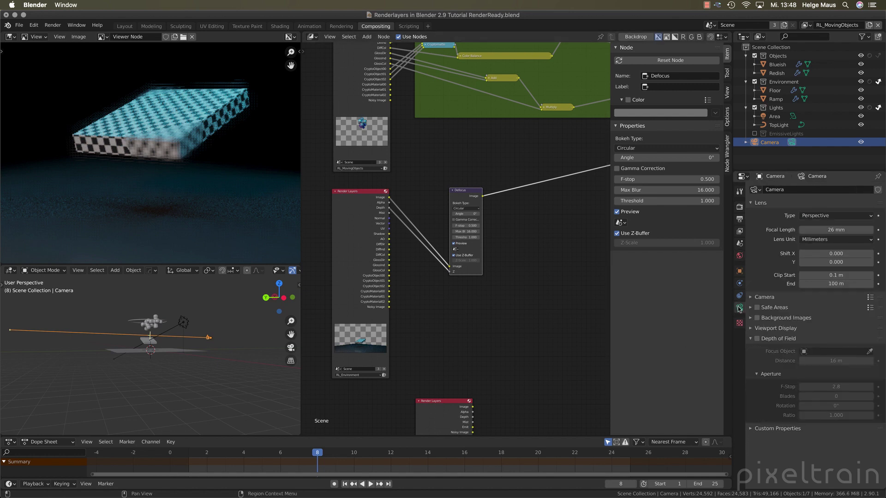
Step: Switch the camera's Limits display off and on again in Viewport Display, and expand its Depth of Field settings
{"action": "left_click", "coordinate": [751, 339]}
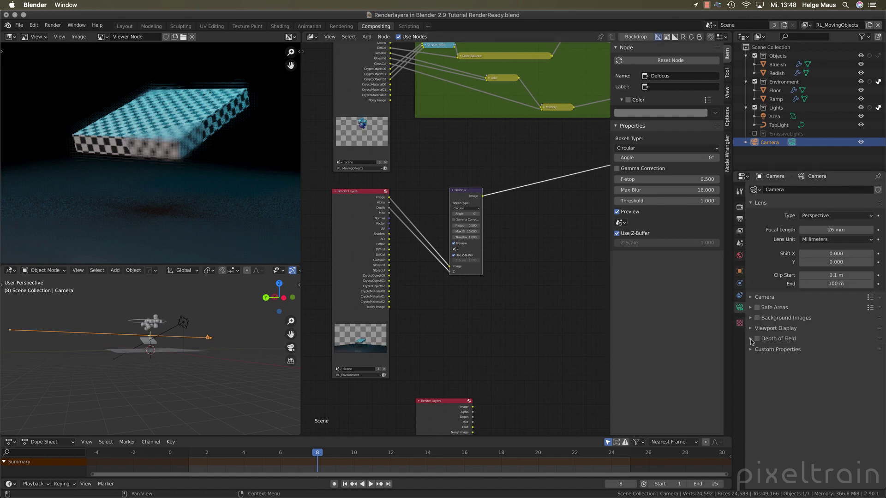
{"action": "left_click", "coordinate": [750, 328]}
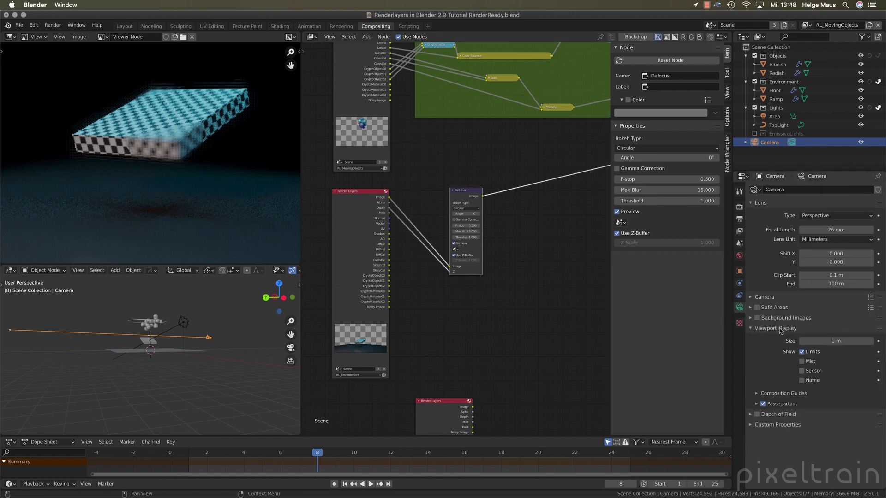
{"action": "left_click", "coordinate": [802, 352]}
{"action": "left_click", "coordinate": [802, 352]}
{"action": "middle_click_drag", "start_coordinate": [139, 369], "coordinate": [171, 346]}
{"action": "scroll", "coordinate": [172, 346], "scroll_direction": "up", "scroll_amount": 6}
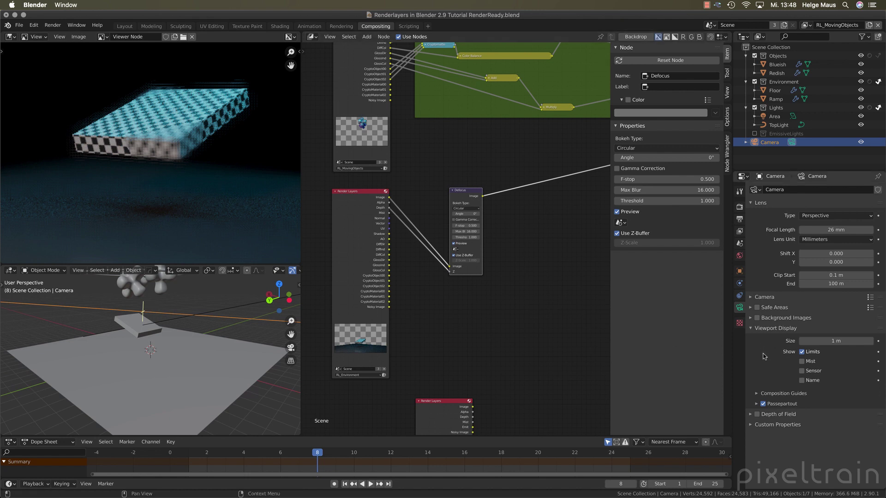
{"action": "left_click", "coordinate": [751, 414]}
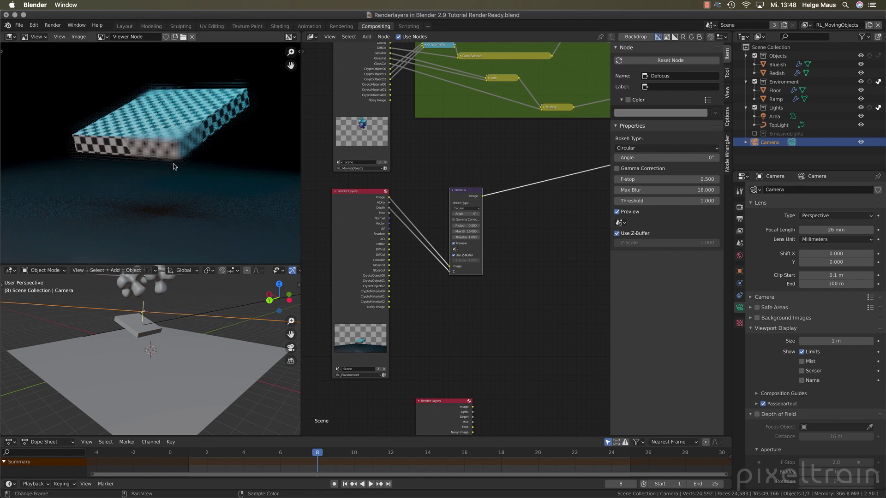
Step: Try moving the camera's focus point to 18 m in the Layout workspace, and return to the Compositing workspace
{"action": "left_click", "coordinate": [206, 303]}
{"action": "middle_click_drag", "start_coordinate": [206, 304], "coordinate": [148, 317]}
{"action": "left_click", "coordinate": [144, 319]}
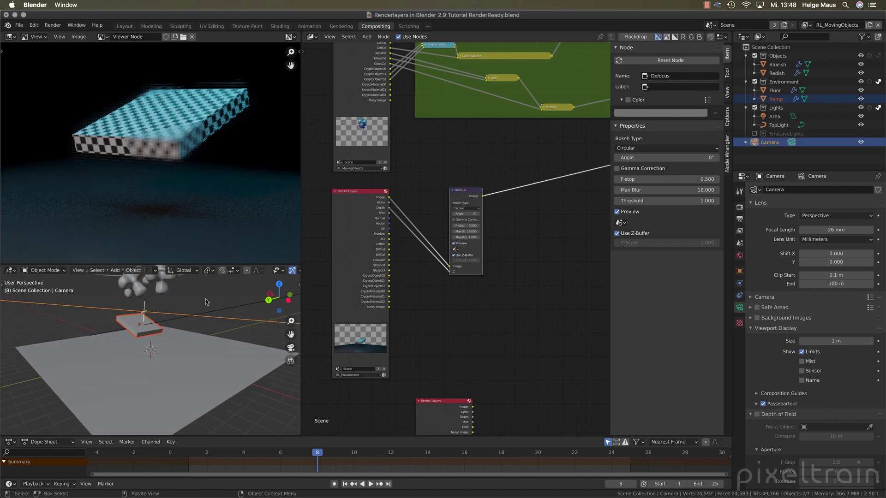
{"action": "left_click", "coordinate": [125, 26]}
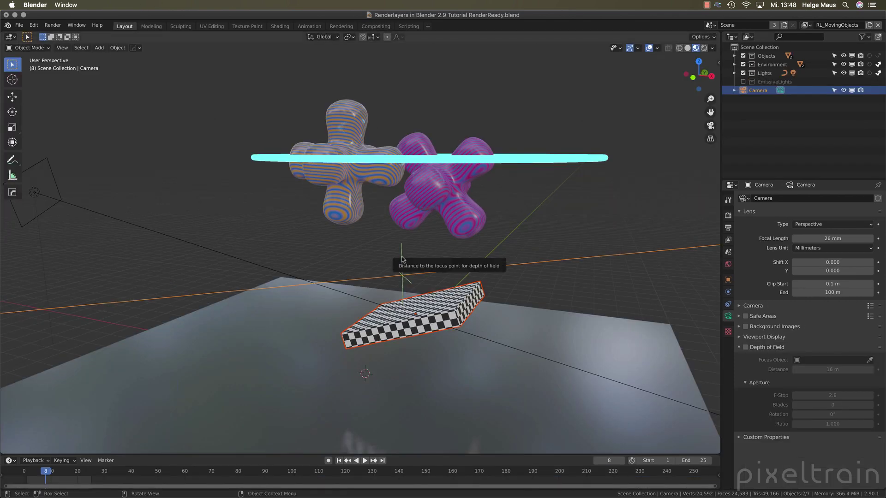
{"action": "left_click_drag", "start_coordinate": [402, 260], "coordinate": [469, 263]}
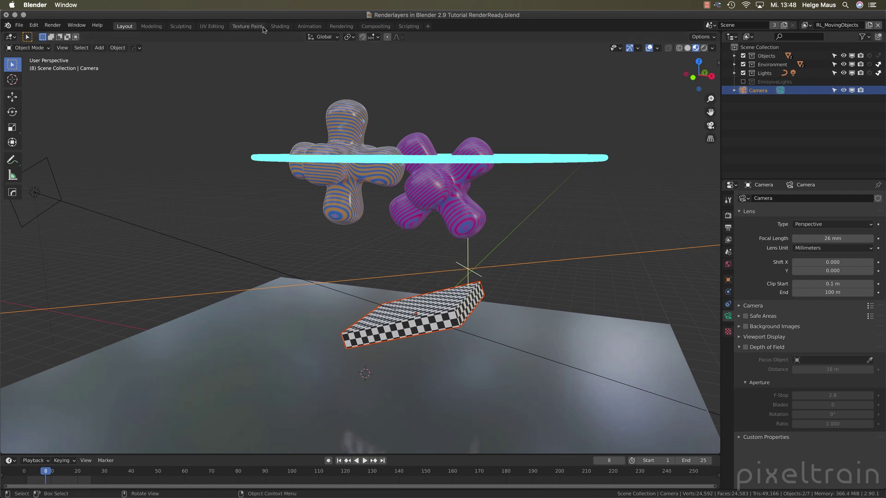
{"action": "left_click", "coordinate": [376, 26]}
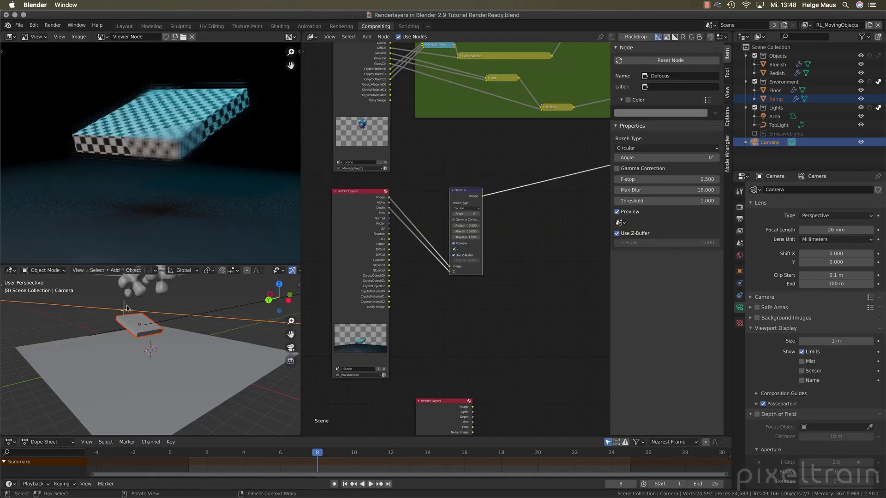
Step: Try camera focus distances of 16 m and about 3.3 m to compare the Defocus result
{"action": "left_click_drag", "start_coordinate": [844, 437], "coordinate": [808, 431]}
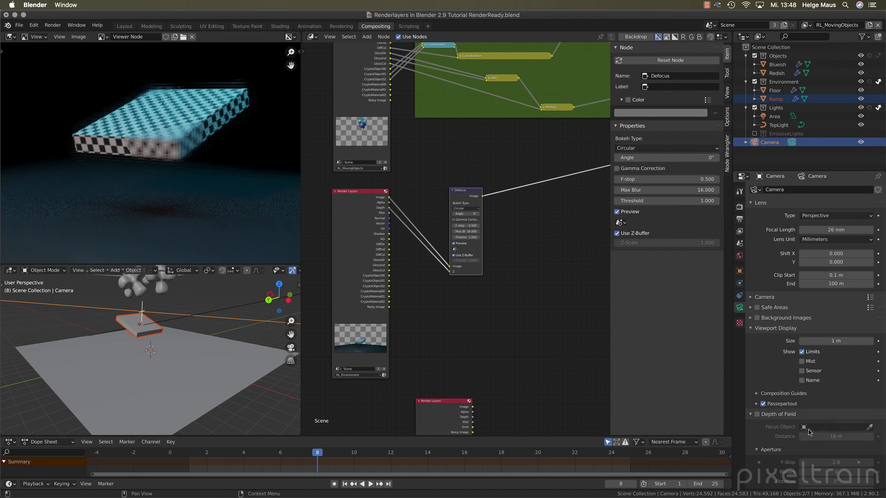
{"action": "left_click", "coordinate": [757, 415]}
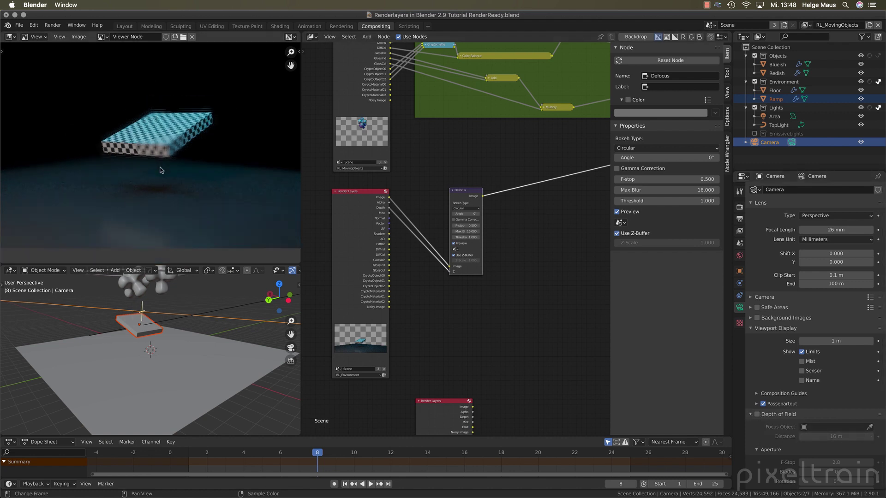
{"action": "left_click_drag", "start_coordinate": [836, 437], "coordinate": [793, 436]}
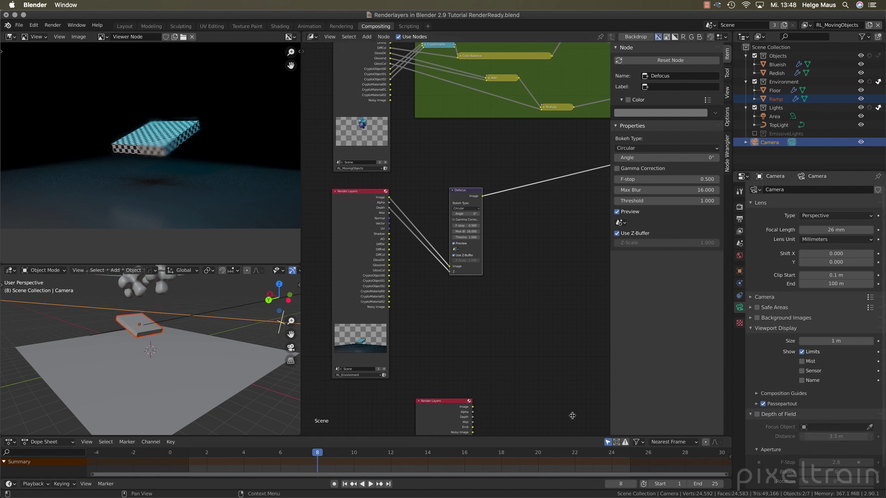
{"action": "middle_click_drag", "start_coordinate": [138, 365], "coordinate": [205, 342]}
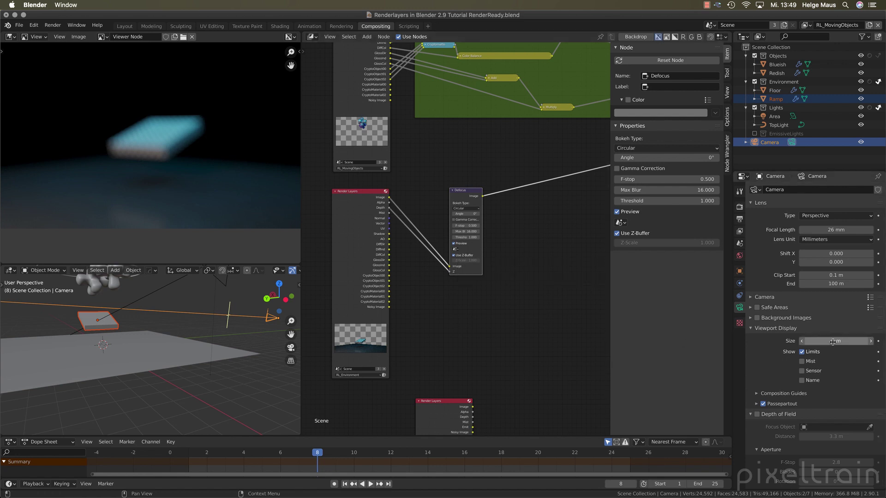
Step: Set the camera's depth-of-field focus distance to 19 m
{"action": "left_click_drag", "start_coordinate": [829, 341], "coordinate": [857, 341]}
{"action": "key", "text": "ctrl+z"}
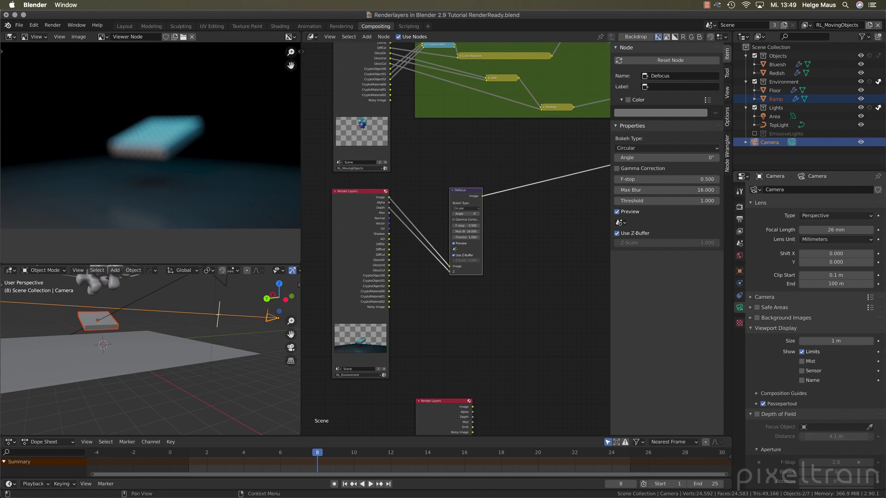
{"action": "left_click_drag", "start_coordinate": [836, 436], "coordinate": [875, 436]}
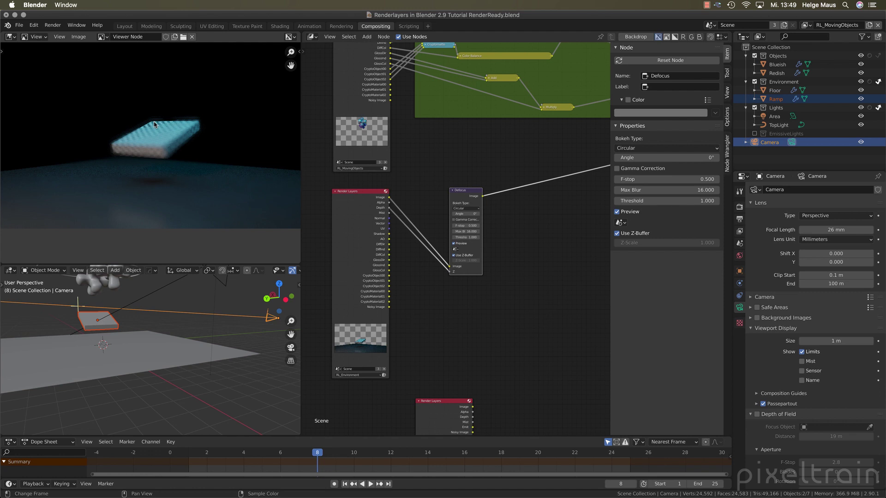
Step: Move the Defocus node away from the Render Layers nodes and place a duplicate of it above the Beauty frame
{"action": "scroll", "coordinate": [528, 350], "scroll_direction": "down", "scroll_amount": 2}
{"action": "middle_click_drag", "start_coordinate": [528, 350], "coordinate": [471, 391]}
{"action": "scroll", "coordinate": [434, 338], "scroll_direction": "up", "scroll_amount": 2}
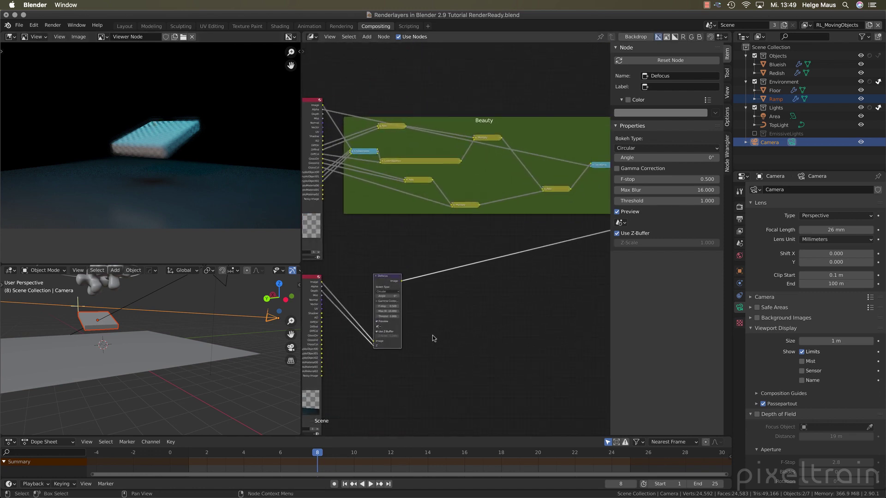
{"action": "scroll", "coordinate": [434, 338], "scroll_direction": "left", "scroll_amount": 3}
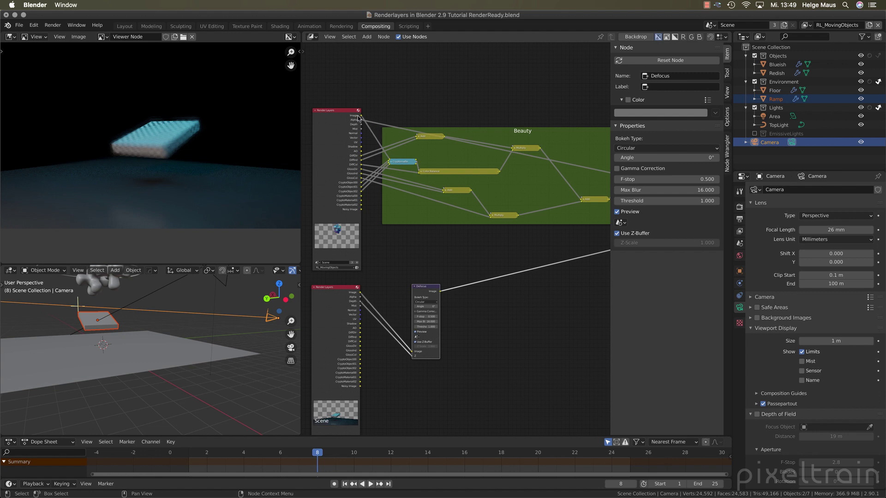
{"action": "scroll", "coordinate": [485, 351], "scroll_direction": "down", "scroll_amount": 1}
{"action": "scroll", "coordinate": [484, 350], "scroll_direction": "right", "scroll_amount": 3}
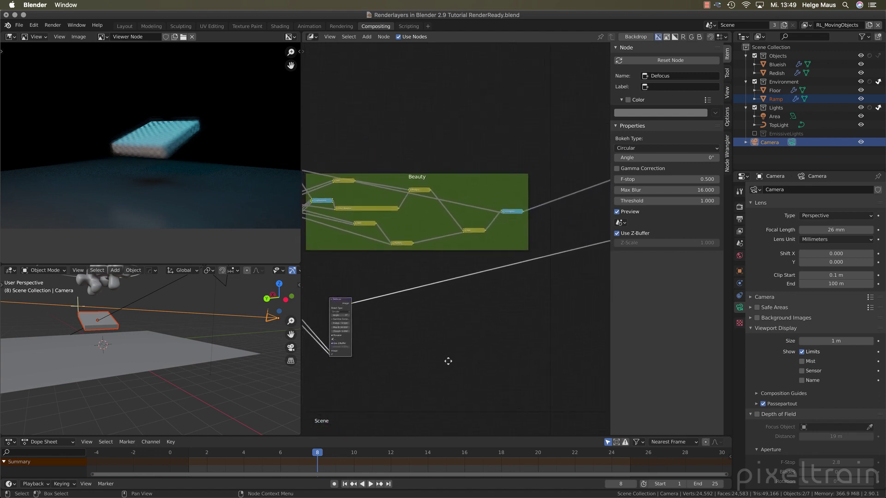
{"action": "scroll", "coordinate": [455, 356], "scroll_direction": "up", "scroll_amount": 1}
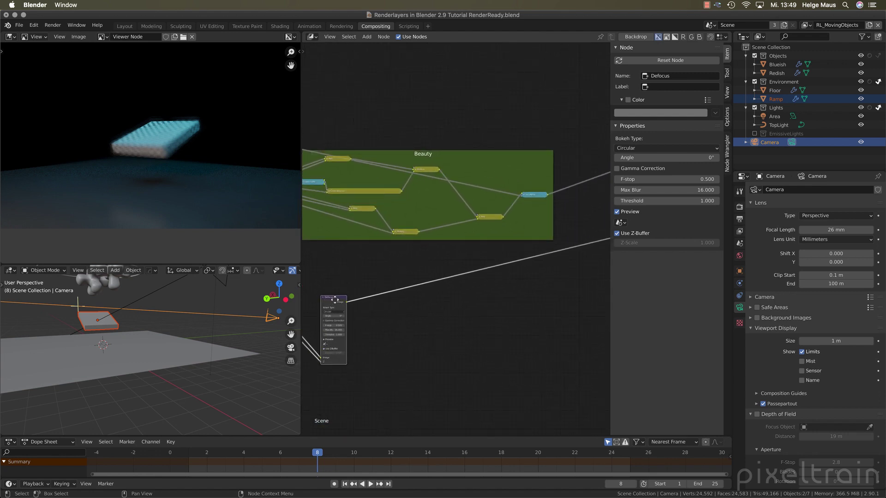
{"action": "left_click_drag", "start_coordinate": [334, 300], "coordinate": [451, 317]}
{"action": "key", "text": "shift+d"}
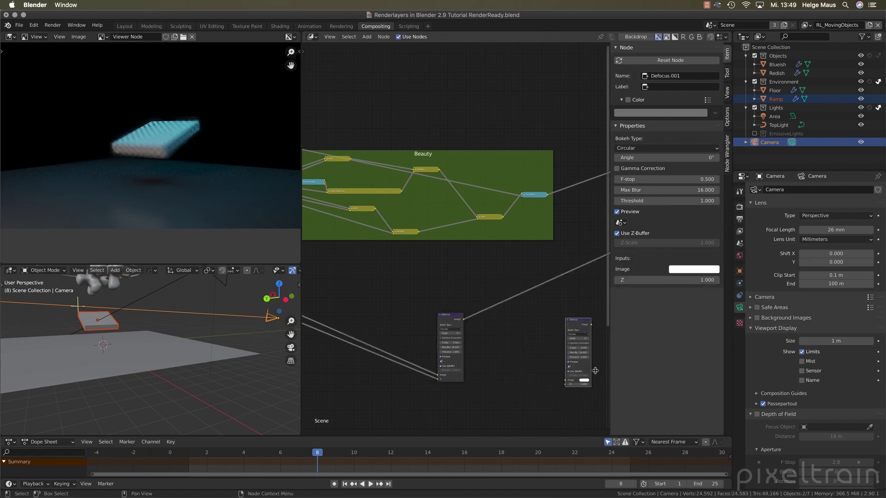
{"action": "left_click", "coordinate": [595, 370]}
{"action": "middle_click_drag", "start_coordinate": [526, 336], "coordinate": [481, 334]}
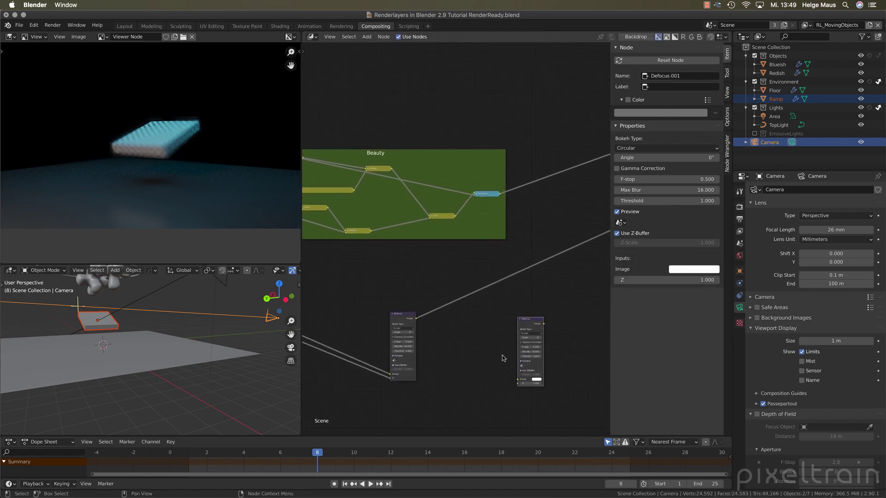
{"action": "left_click_drag", "start_coordinate": [533, 320], "coordinate": [534, 100]}
Step: Preview the Beauty frame's Set Alpha output and link it to the duplicated Defocus node's Image input
{"action": "left_click", "coordinate": [492, 198], "text": "ctrl+shift"}
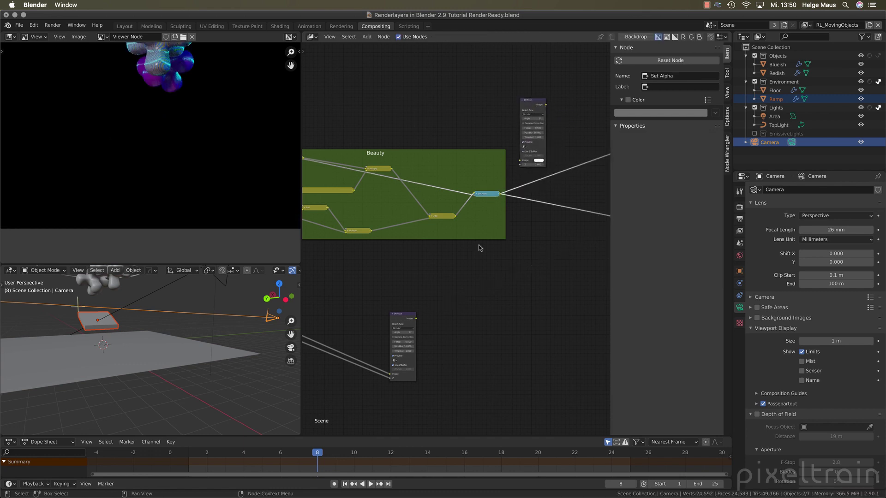
{"action": "middle_click_drag", "start_coordinate": [486, 268], "coordinate": [525, 326]}
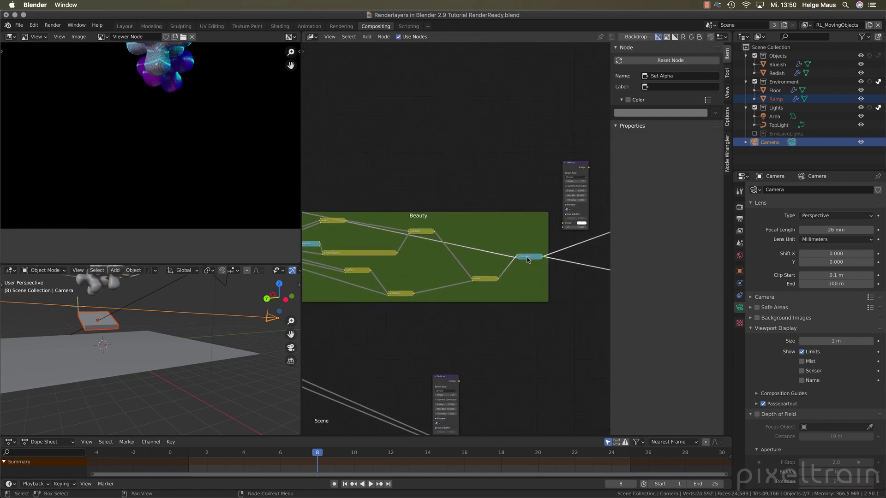
{"action": "mouse_move", "coordinate": [528, 259]}
{"action": "left_mouse_down"}
{"action": "mouse_move", "coordinate": [547, 252]}
{"action": "mouse_move", "coordinate": [526, 253]}
{"action": "mouse_move", "coordinate": [524, 264]}
{"action": "left_mouse_up"}
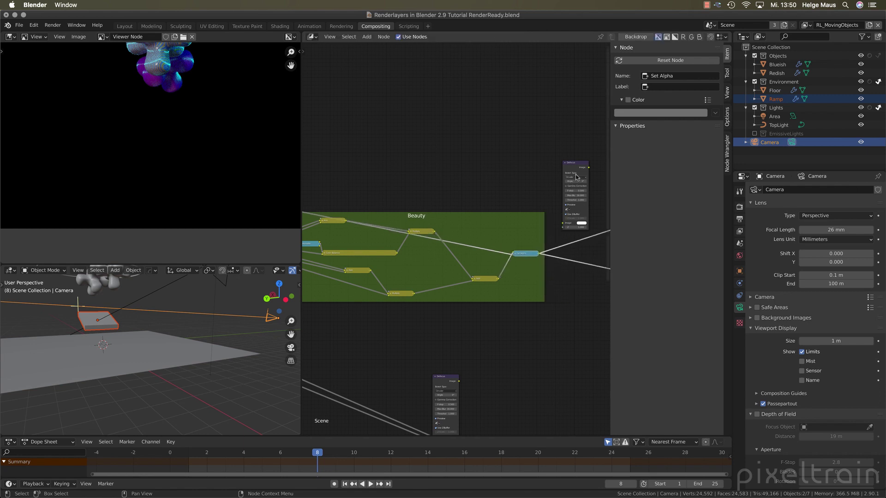
{"action": "left_click_drag", "start_coordinate": [540, 257], "coordinate": [564, 226]}
Step: Connect the RL_MovingObjects Depth pass to the duplicated Defocus node's Z input and show that node in the viewer
{"action": "scroll", "coordinate": [521, 174], "scroll_direction": "left", "scroll_amount": 5}
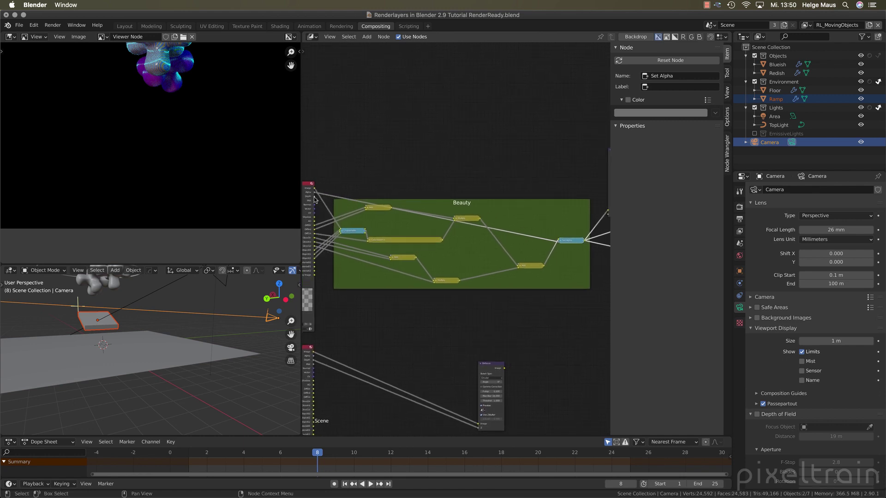
{"action": "left_click_drag", "start_coordinate": [315, 199], "coordinate": [608, 213]}
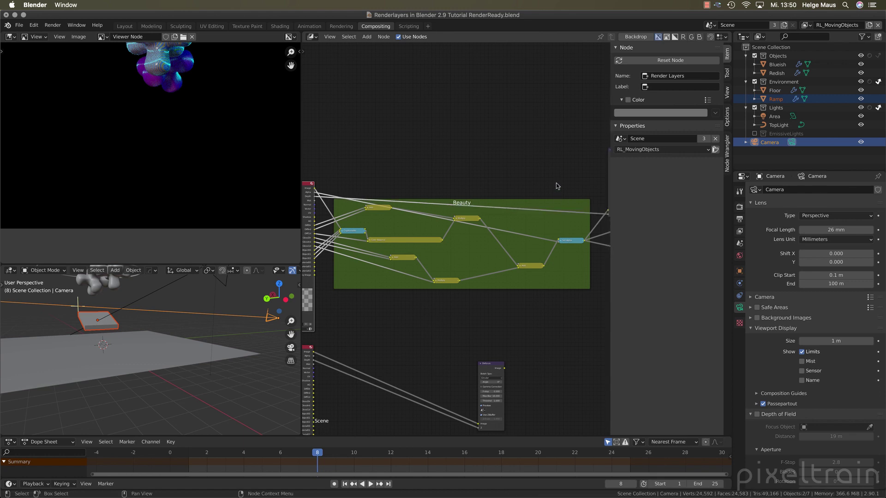
{"action": "middle_click_drag", "start_coordinate": [557, 185], "coordinate": [453, 180]}
{"action": "left_click_drag", "start_coordinate": [517, 148], "coordinate": [512, 139]}
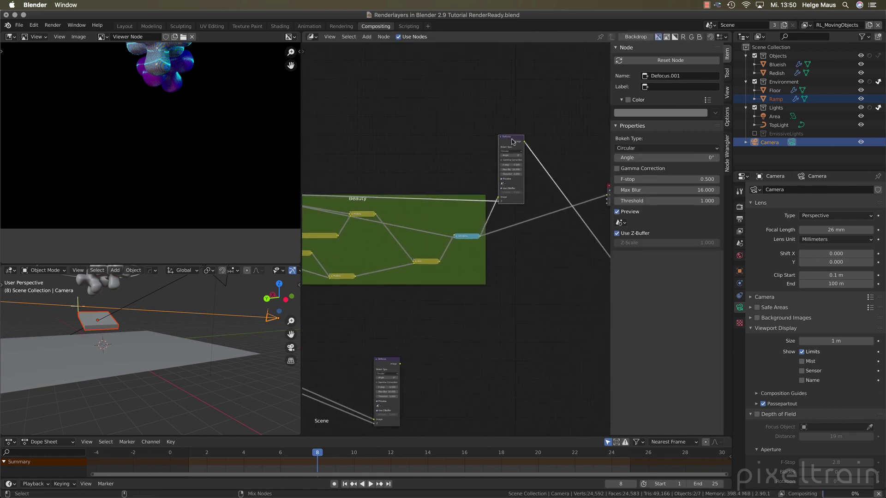
{"action": "scroll", "coordinate": [225, 111], "scroll_direction": "down", "scroll_amount": 1}
{"action": "middle_click_drag", "start_coordinate": [218, 118], "coordinate": [199, 180]}
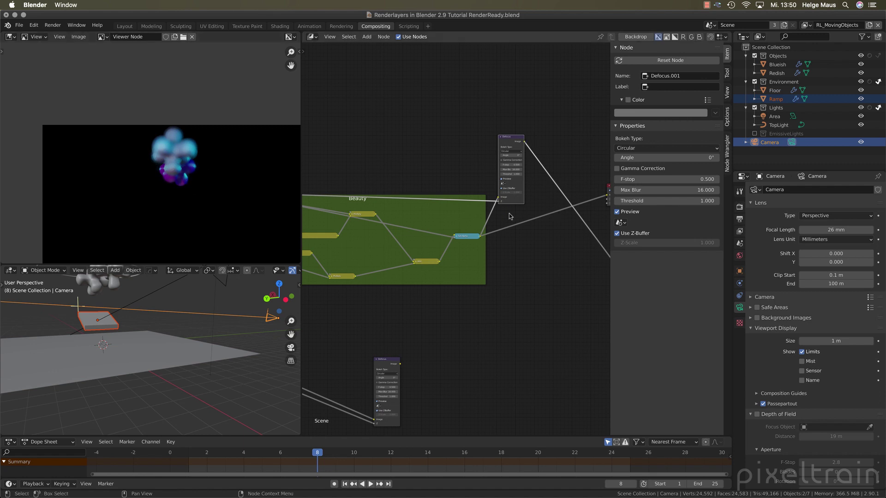
Step: Compare the environment's Defocus result with the moving objects' Defocus result in the viewer
{"action": "left_click", "coordinate": [387, 365], "text": "ctrl+shift"}
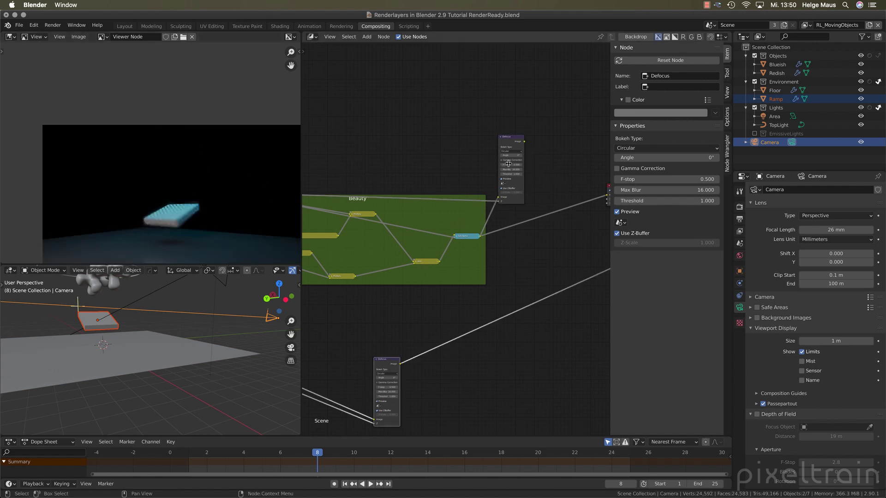
{"action": "left_click", "coordinate": [515, 140], "text": "ctrl+shift"}
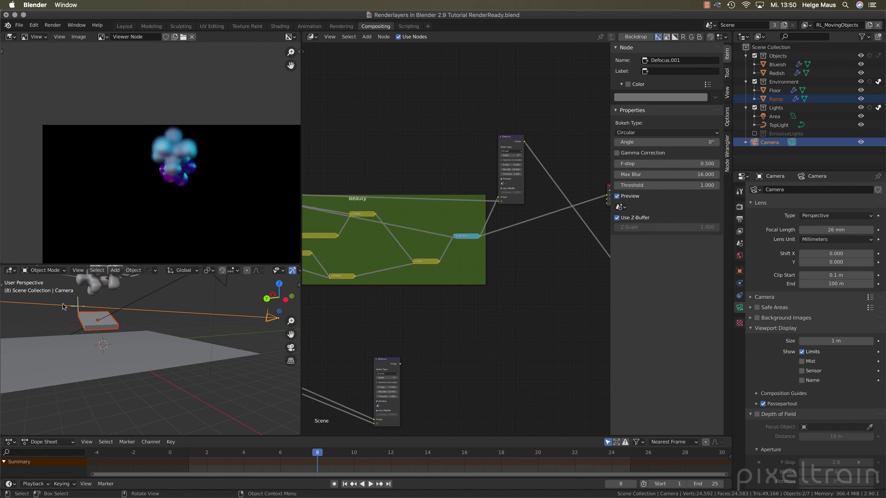
{"action": "scroll", "coordinate": [166, 198], "scroll_direction": "up", "scroll_amount": 4}
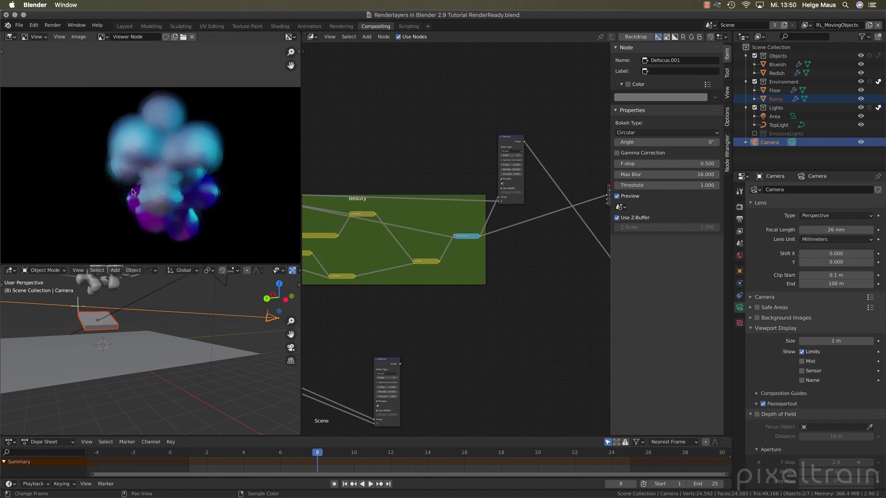
Step: Set the F-stop of the moving objects' Defocus node to 1.2 and compare the image with the node muted and unmuted
{"action": "left_click", "coordinate": [511, 141]}
{"action": "scroll", "coordinate": [510, 142], "scroll_direction": "up", "scroll_amount": 2}
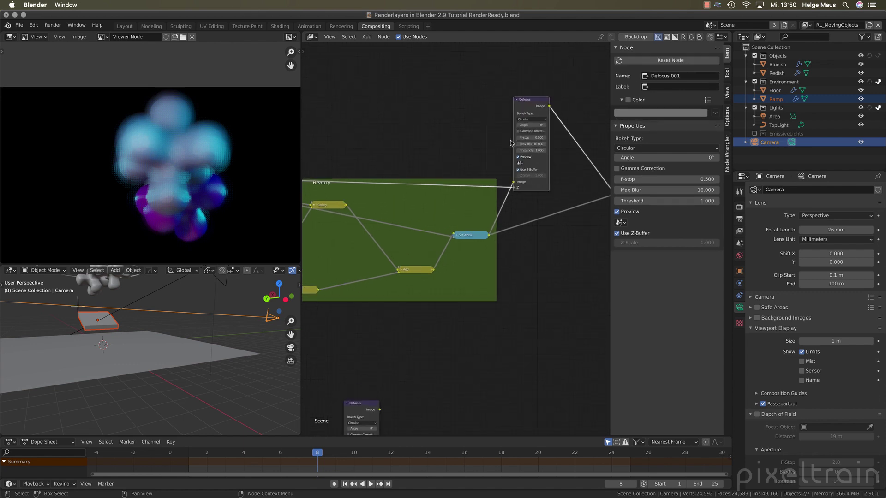
{"action": "middle_click_drag", "start_coordinate": [548, 181], "coordinate": [525, 214]}
{"action": "double_click", "coordinate": [510, 171]}
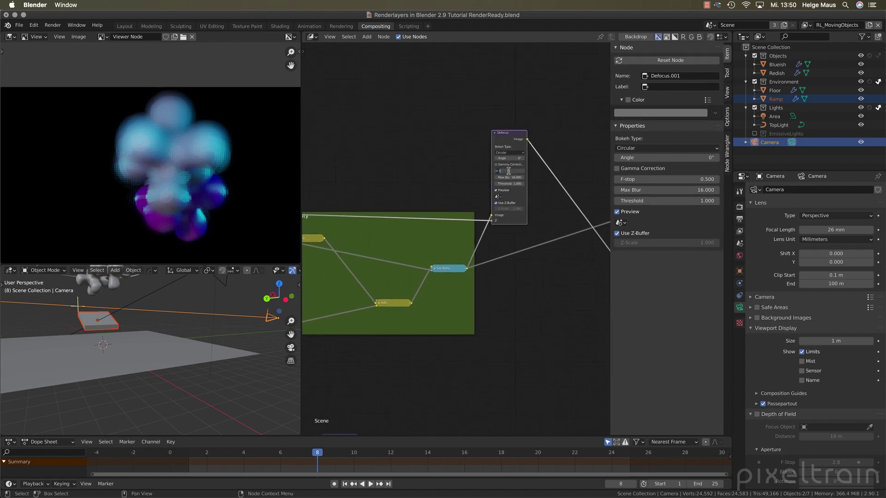
{"action": "key", "text": "Return"}
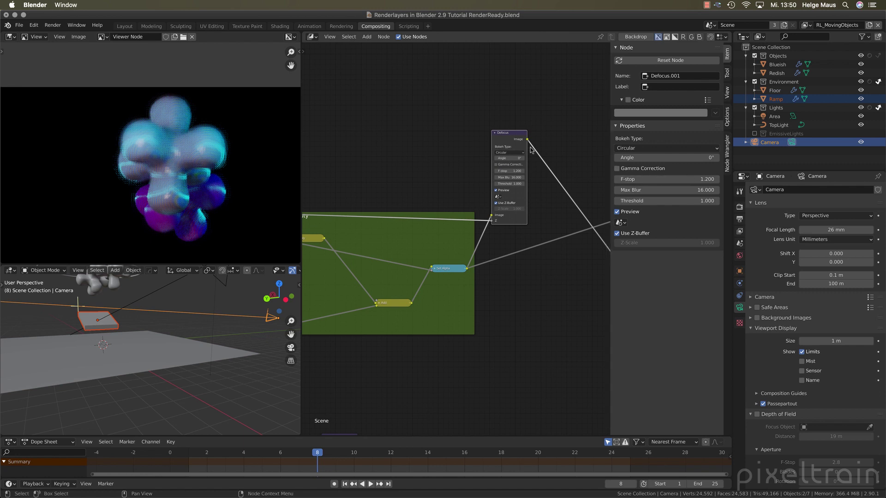
{"action": "key", "text": "m"}
{"action": "key", "text": "m"}
Step: Set the moving objects' Defocus node to Pentagonal bokeh and enable its Gamma Correction
{"action": "left_click", "coordinate": [506, 153]}
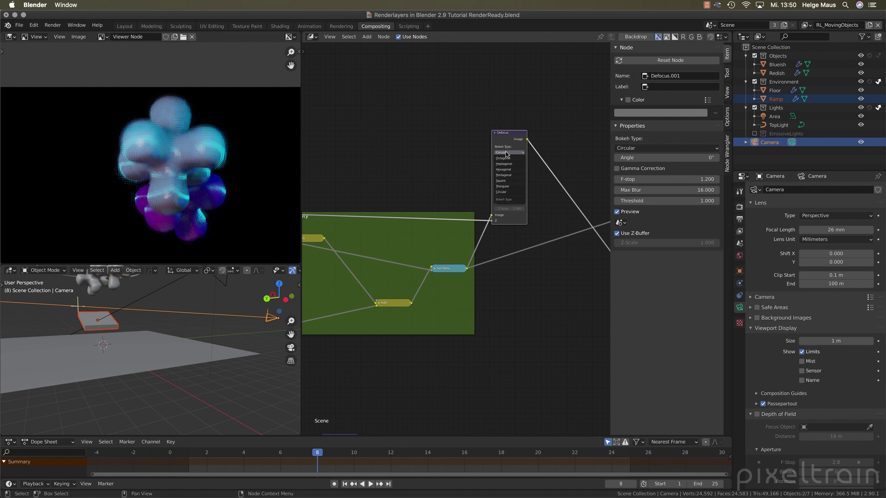
{"action": "left_click", "coordinate": [508, 175]}
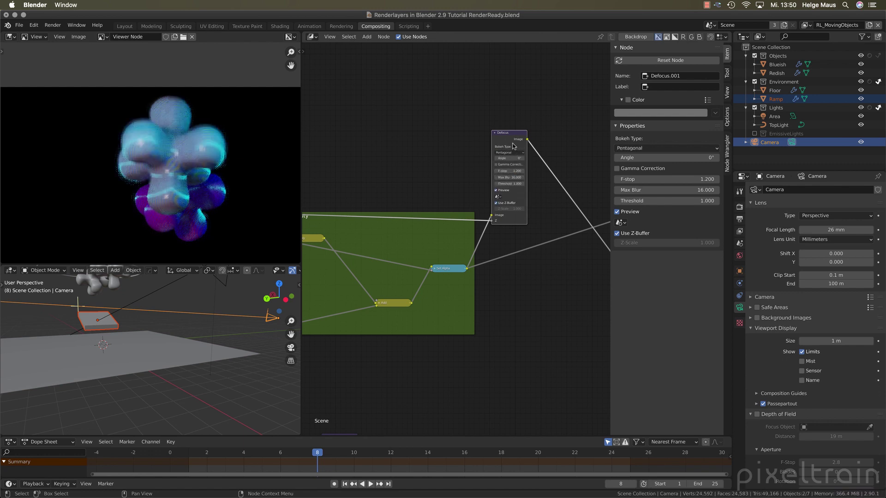
{"action": "left_click", "coordinate": [496, 166]}
{"action": "scroll", "coordinate": [209, 189], "scroll_direction": "down", "scroll_amount": 2}
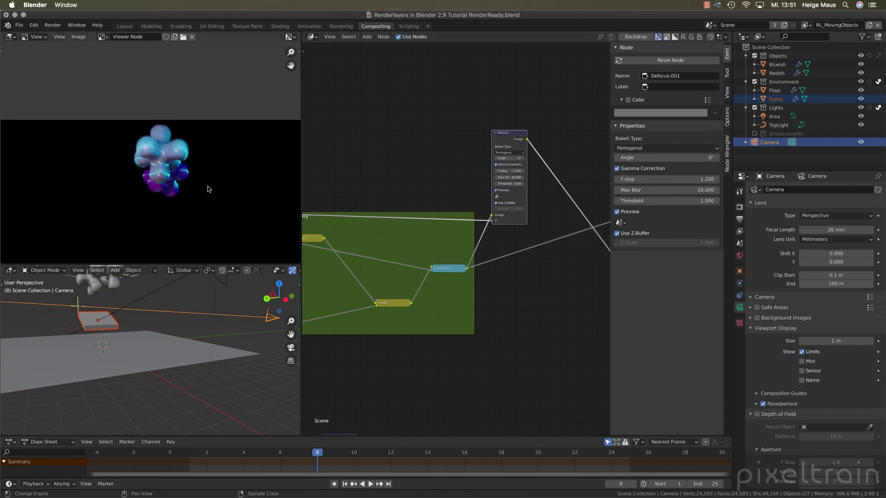
Step: Show the environment's Defocus node result in the viewer and examine the blur on the ramp and floor
{"action": "middle_click_drag", "start_coordinate": [382, 340], "coordinate": [451, 176]}
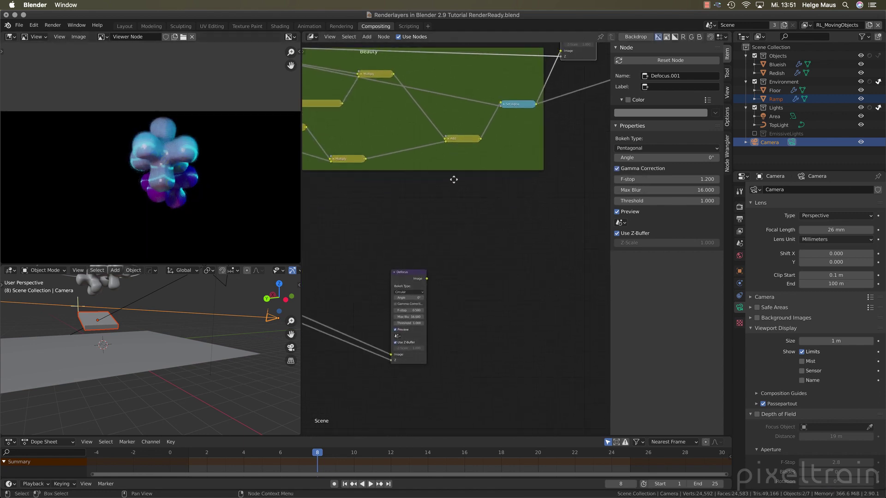
{"action": "left_click", "coordinate": [415, 278], "text": "ctrl+shift"}
{"action": "mouse_move", "coordinate": [457, 291]}
{"action": "middle_mouse_down"}
{"action": "mouse_move", "coordinate": [468, 244]}
{"action": "mouse_move", "coordinate": [459, 284]}
{"action": "middle_mouse_up"}
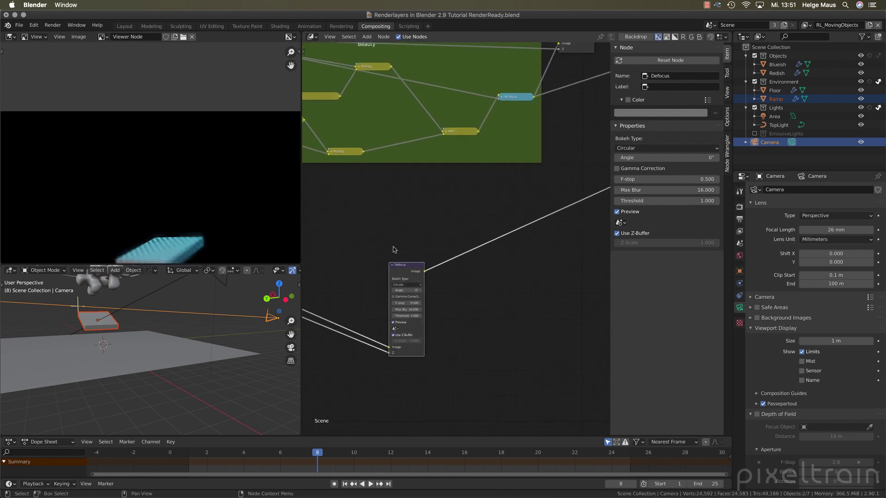
{"action": "middle_click_drag", "start_coordinate": [199, 213], "coordinate": [185, 144]}
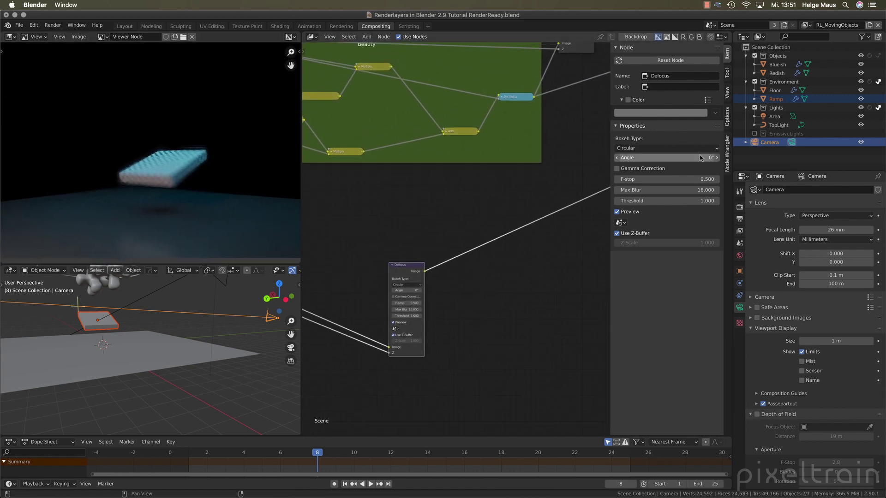
Step: Enable Gamma Correction on the environment's Defocus node and switch its low-quality Preview off and back on
{"action": "left_click", "coordinate": [617, 168]}
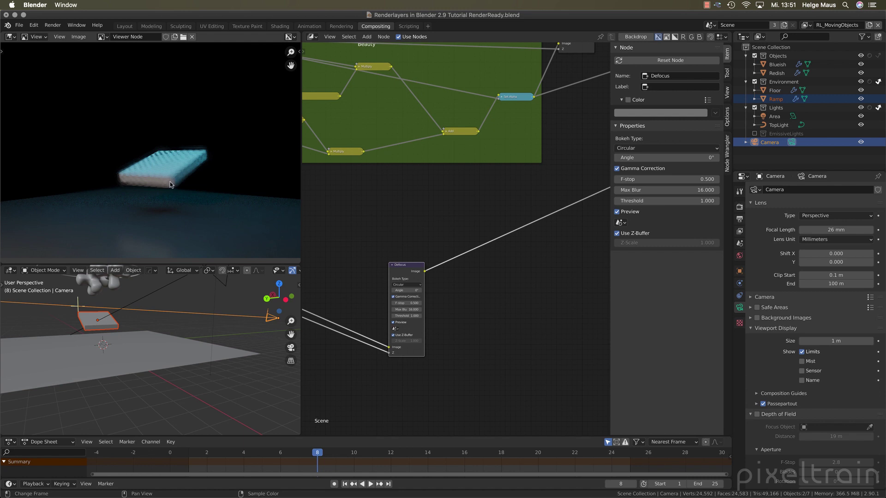
{"action": "left_click", "coordinate": [617, 212]}
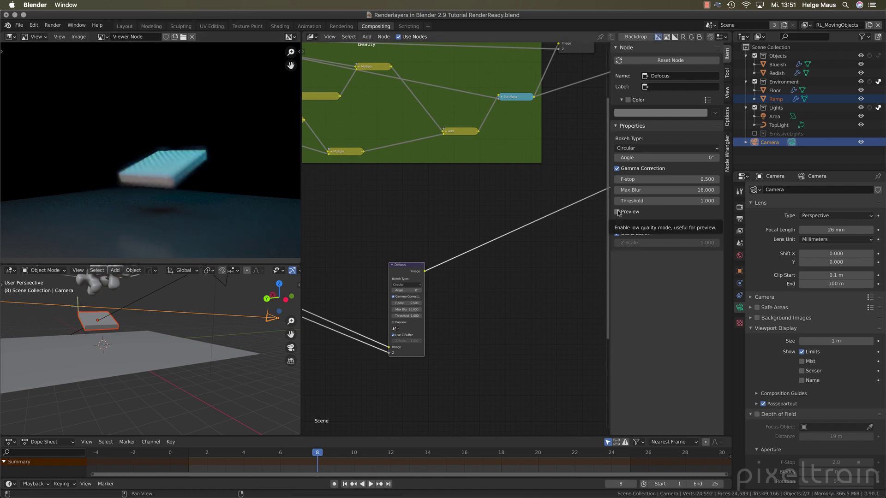
{"action": "left_click", "coordinate": [618, 212]}
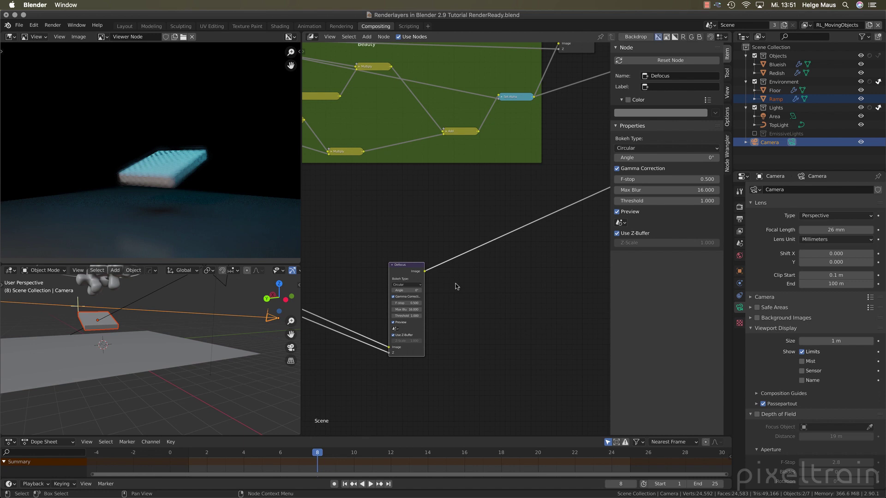
Step: Delete both Defocus nodes from the compositor node tree
{"action": "scroll", "coordinate": [457, 286], "scroll_direction": "down", "scroll_amount": 2}
{"action": "middle_click_drag", "start_coordinate": [458, 285], "coordinate": [447, 328]}
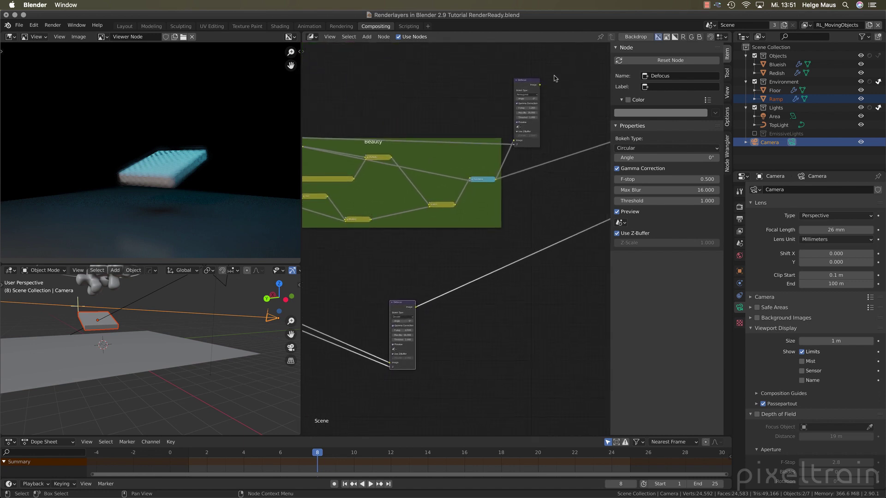
{"action": "left_click", "coordinate": [533, 85]}
{"action": "key", "text": "x"}
{"action": "left_click", "coordinate": [405, 309]}
{"action": "key", "text": "x"}
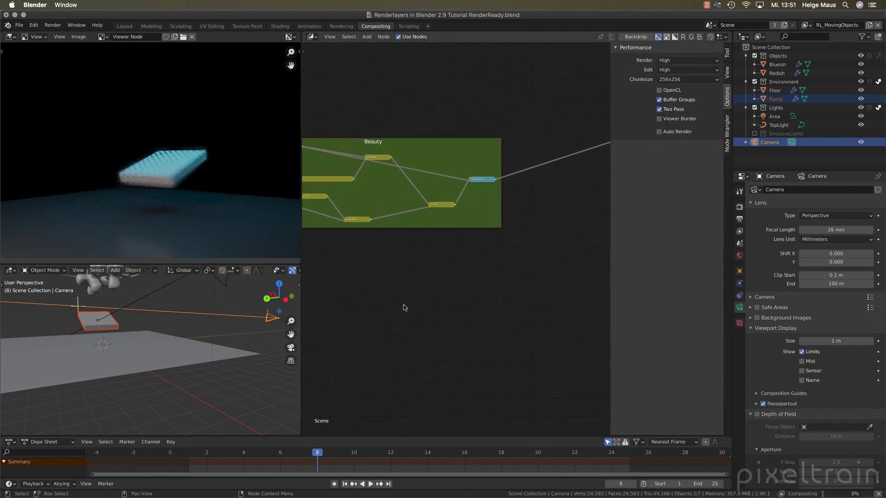
Step: Add a Bokeh Blur filter node beside the environment's Render Layers node
{"action": "middle_click_drag", "start_coordinate": [405, 307], "coordinate": [538, 291]}
{"action": "scroll", "coordinate": [429, 309], "scroll_direction": "up", "scroll_amount": 1}
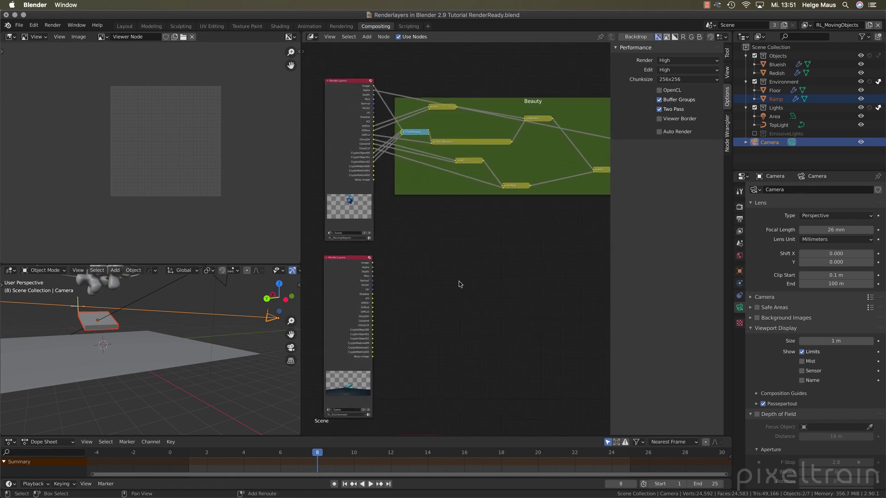
{"action": "key", "text": "shift+a"}
{"action": "mouse_move", "coordinate": [460, 282]}
{"action": "mouse_move", "coordinate": [462, 317]}
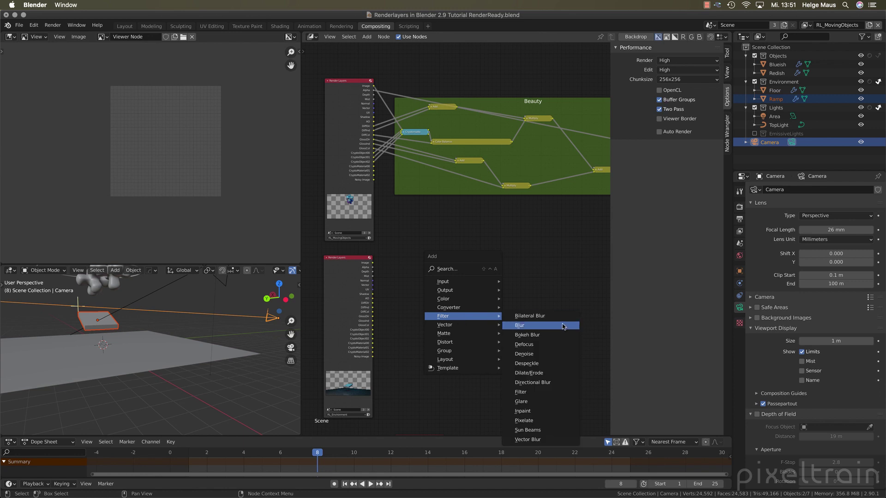
{"action": "left_click", "coordinate": [544, 339]}
{"action": "scroll", "coordinate": [436, 316], "scroll_direction": "up", "scroll_amount": 2}
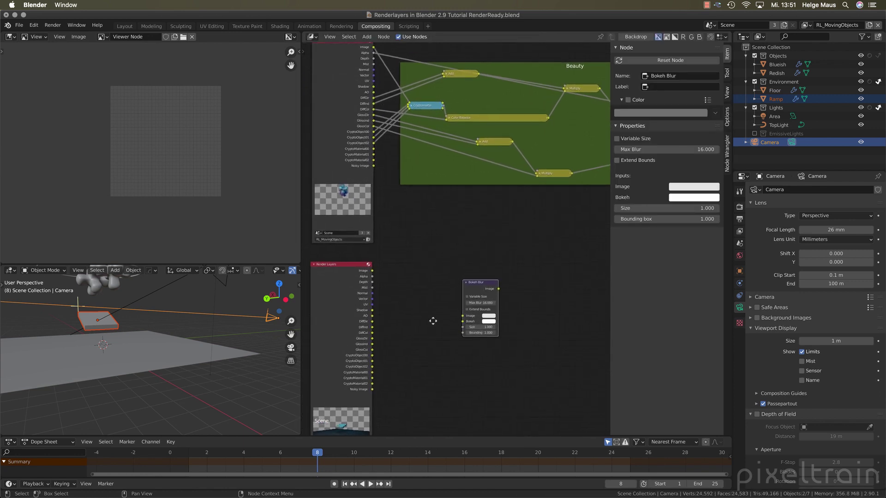
Step: Connect the RL_MovingObjects Image output to the Bokeh Blur node and show its result in the viewer
{"action": "scroll", "coordinate": [433, 321], "scroll_direction": "up", "scroll_amount": 3}
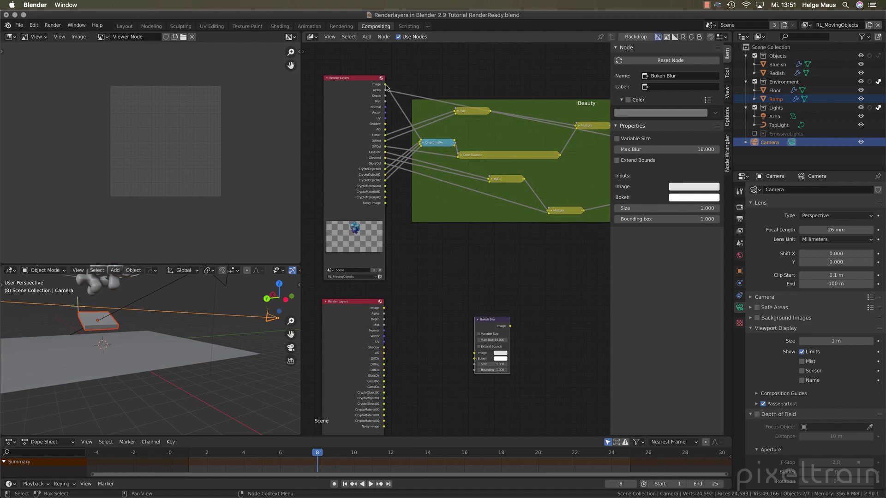
{"action": "left_click_drag", "start_coordinate": [386, 85], "coordinate": [499, 328]}
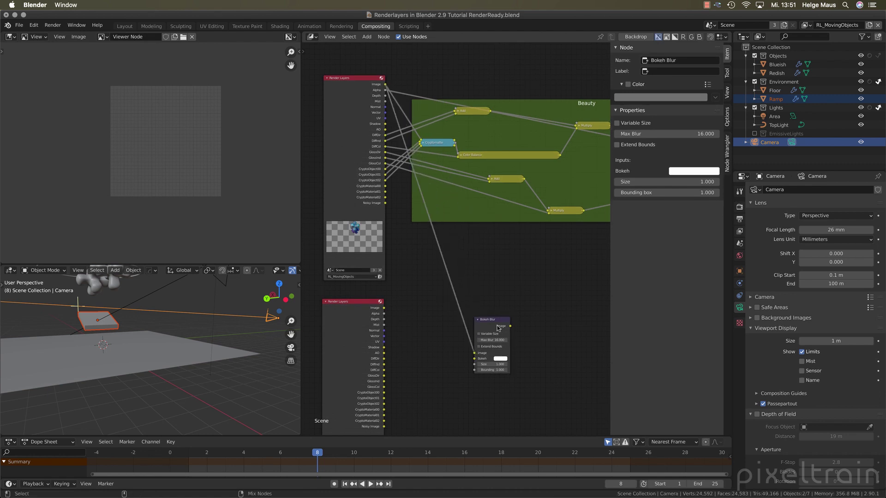
{"action": "left_click", "coordinate": [498, 328], "text": "ctrl+shift"}
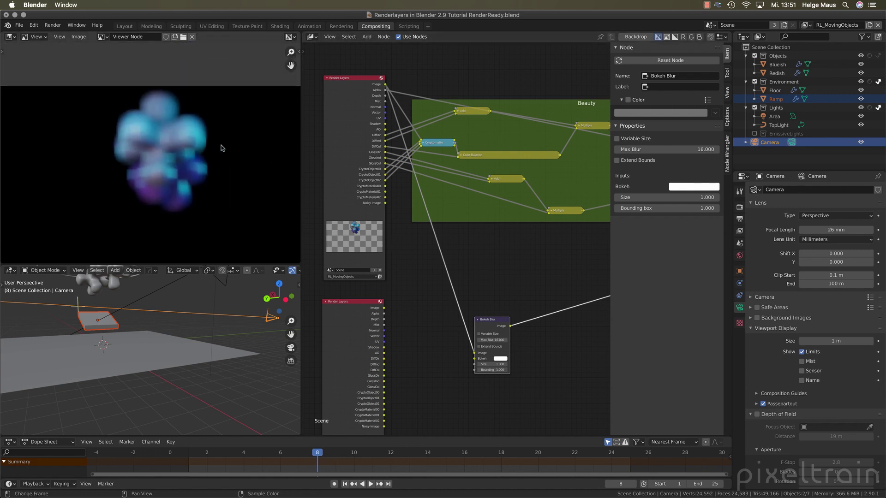
Step: Try a Size of 0 on the Bokeh Blur node and undo the change
{"action": "left_click_drag", "start_coordinate": [492, 365], "coordinate": [496, 365]}
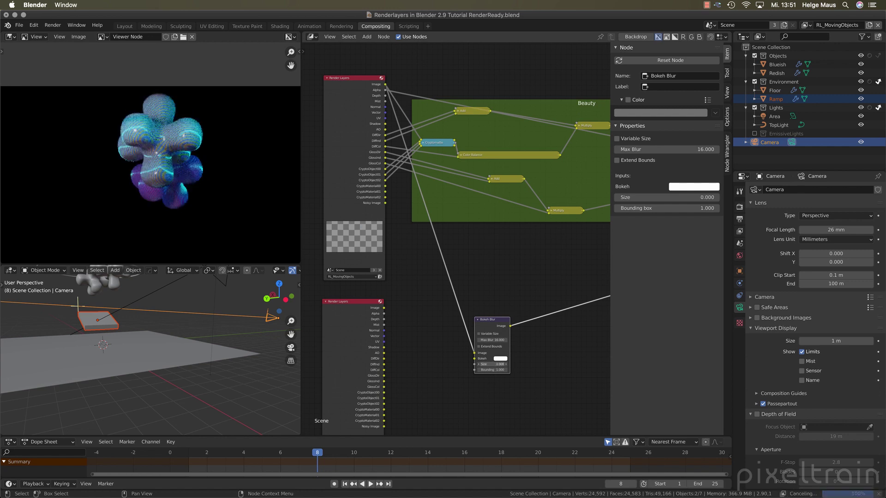
{"action": "key", "text": "ctrl+z"}
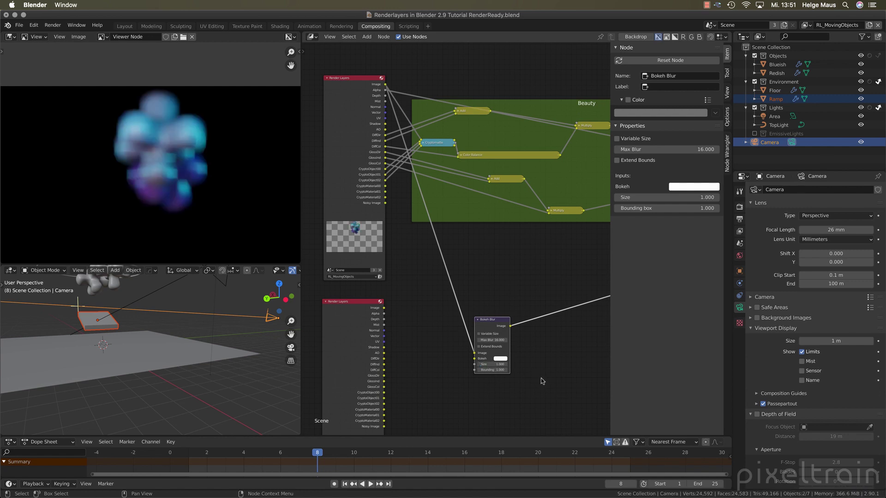
{"action": "scroll", "coordinate": [501, 325], "scroll_direction": "up", "scroll_amount": 2}
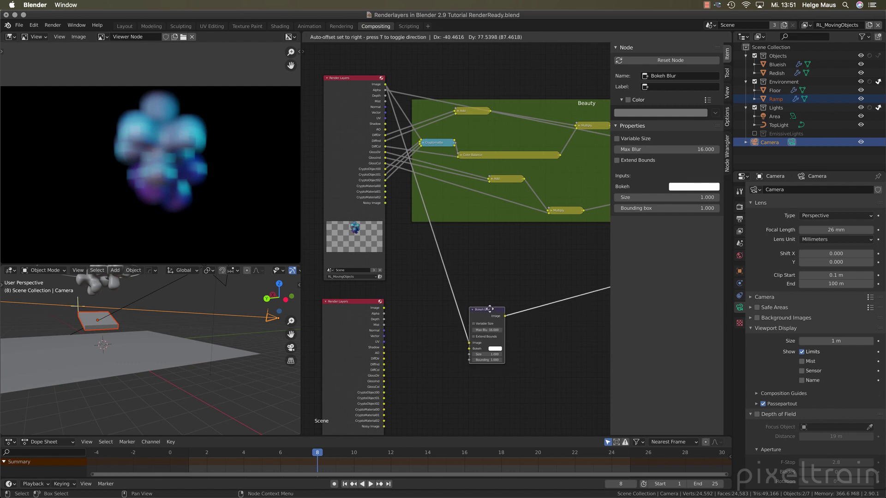
{"action": "scroll", "coordinate": [506, 336], "scroll_direction": "up", "scroll_amount": 1}
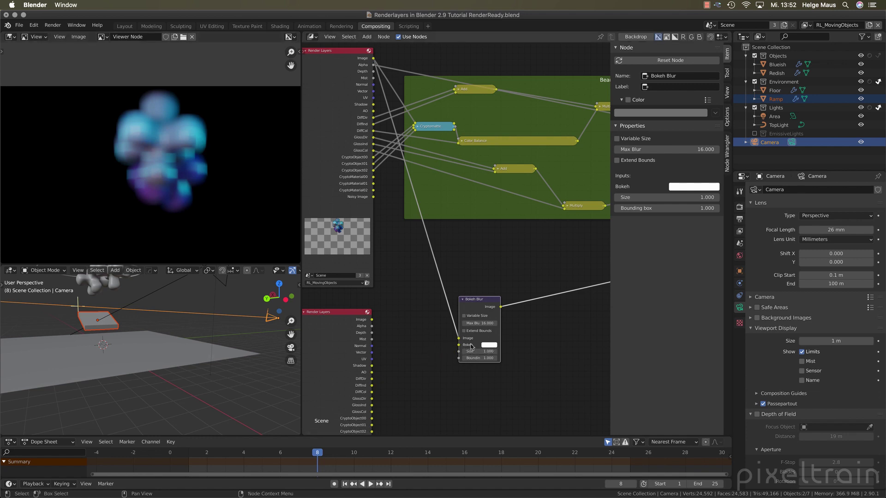
Step: Make room by moving the Bokeh Blur node away from the Render Layers nodes, and add a Bokeh Image input node before it
{"action": "left_click_drag", "start_coordinate": [487, 305], "coordinate": [530, 253]}
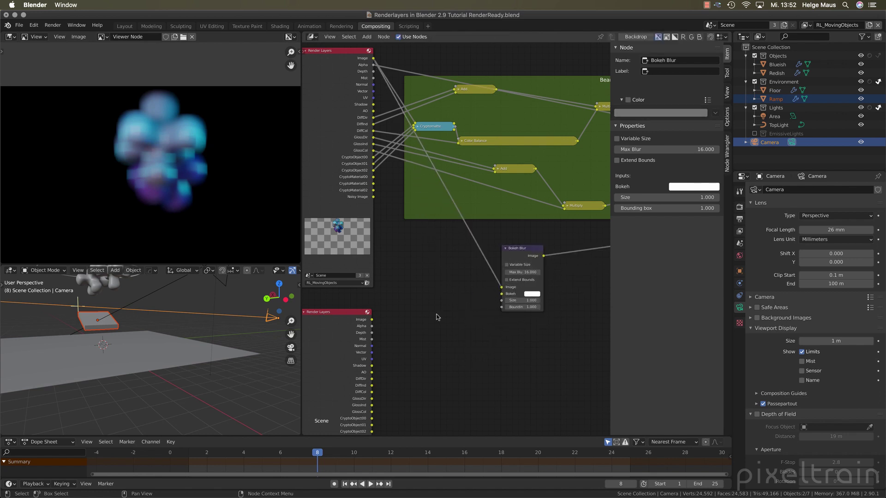
{"action": "key", "text": "shift+a"}
{"action": "mouse_move", "coordinate": [436, 315]}
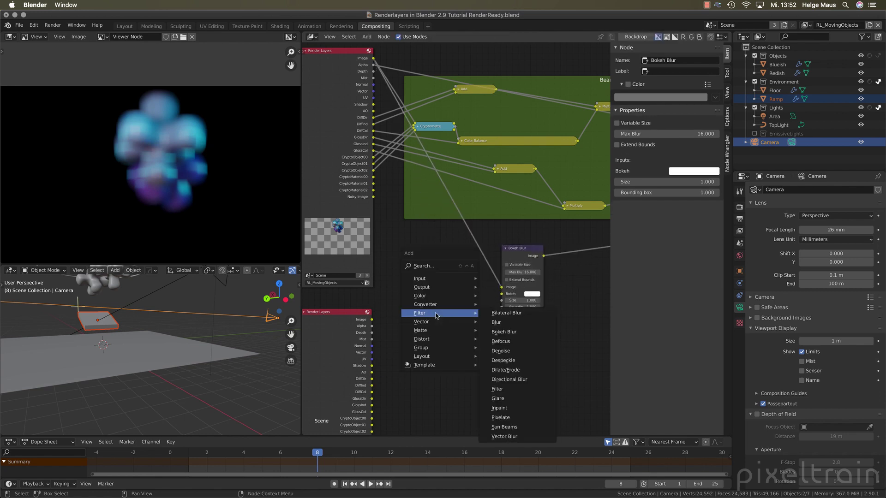
{"action": "mouse_move", "coordinate": [432, 281]}
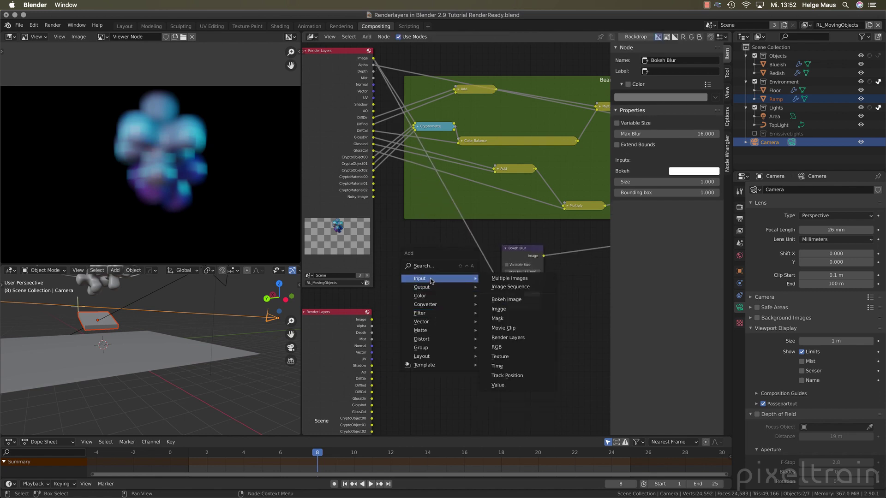
{"action": "left_click", "coordinate": [529, 302]}
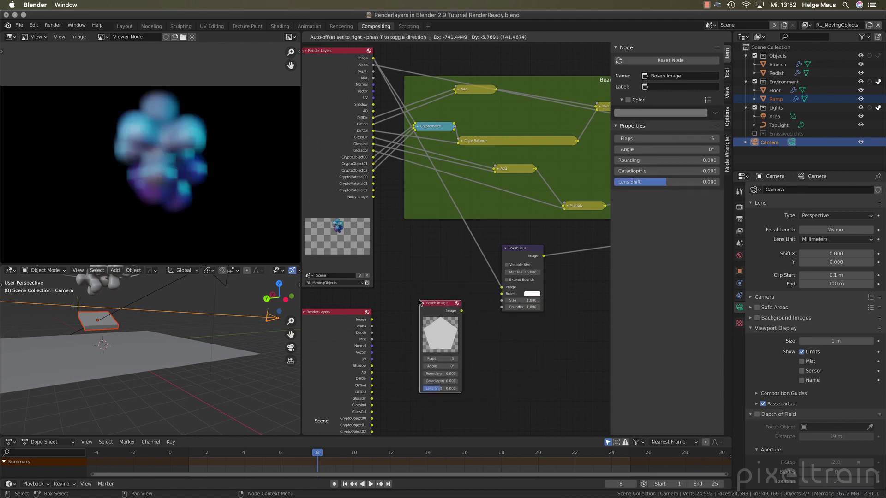
{"action": "left_click", "coordinate": [420, 302]}
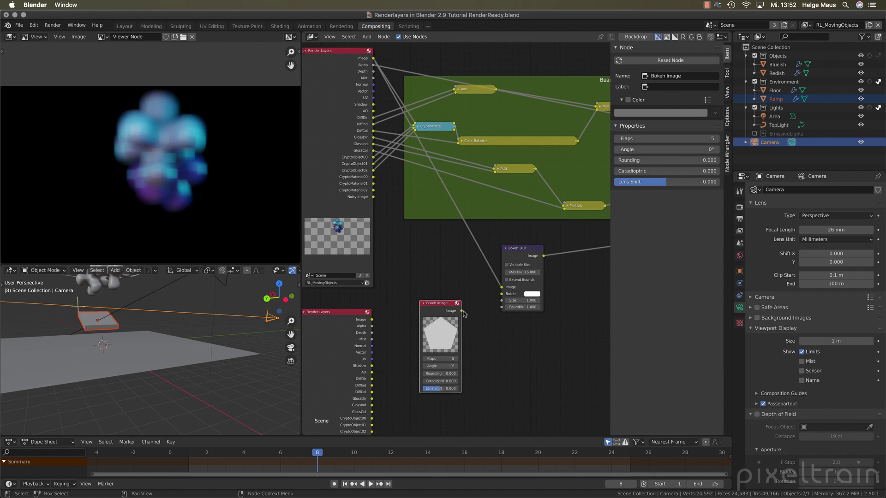
Step: Link the Bokeh Image output to the Bokeh Blur node's Bokeh input, then collapse the Bokeh Image node and place it lower
{"action": "left_click_drag", "start_coordinate": [462, 311], "coordinate": [502, 294]}
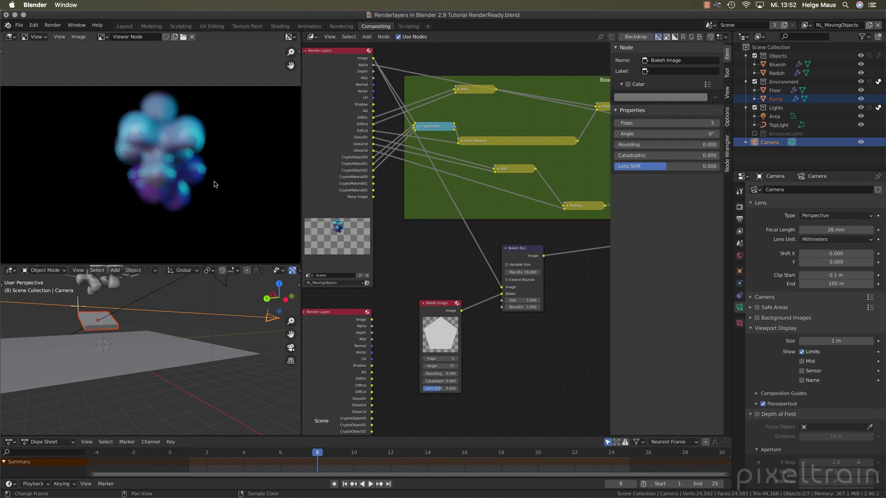
{"action": "key", "text": "h"}
{"action": "left_click_drag", "start_coordinate": [444, 305], "coordinate": [465, 348]}
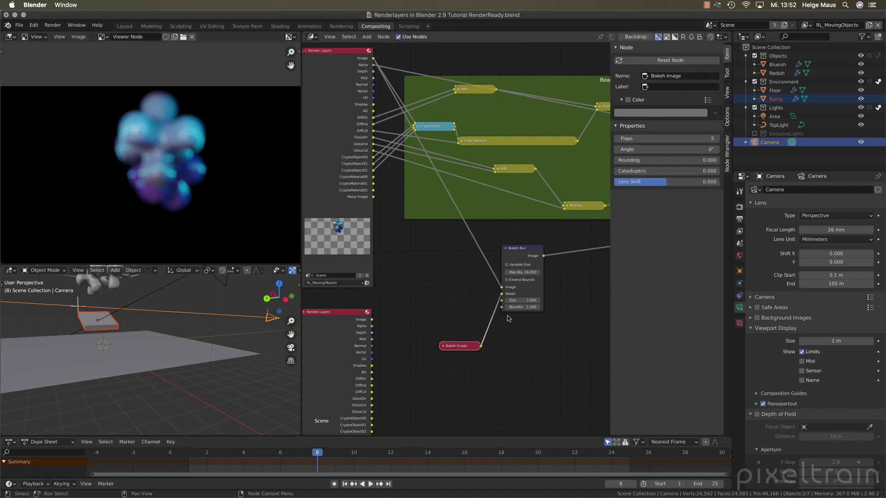
Step: Try Variable Size on the Bokeh Blur node and turn it back off
{"action": "left_click", "coordinate": [520, 264]}
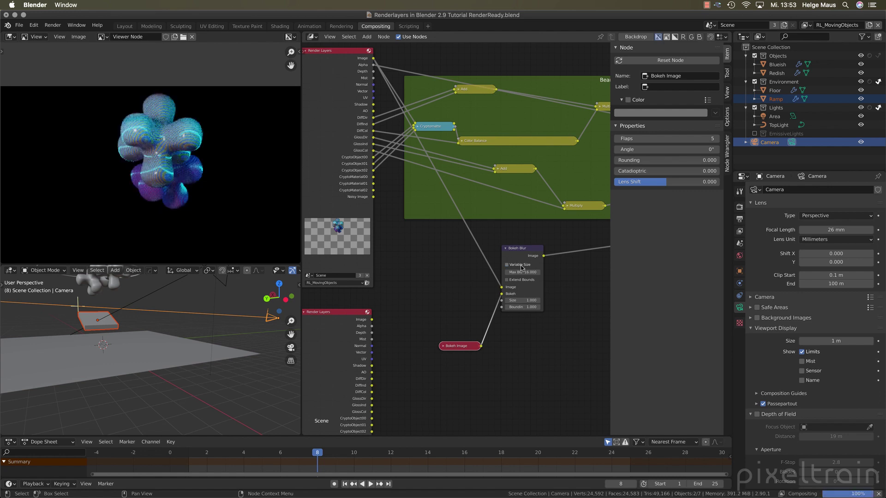
{"action": "left_click", "coordinate": [521, 266]}
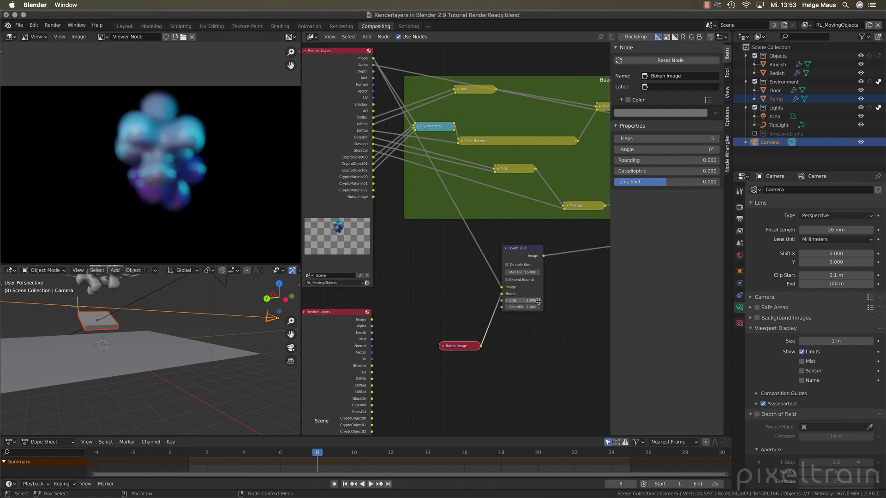
Step: Move the Bokeh Image node up beside the Bokeh Blur node and add a Texture input node below it
{"action": "left_click_drag", "start_coordinate": [454, 347], "coordinate": [424, 304]}
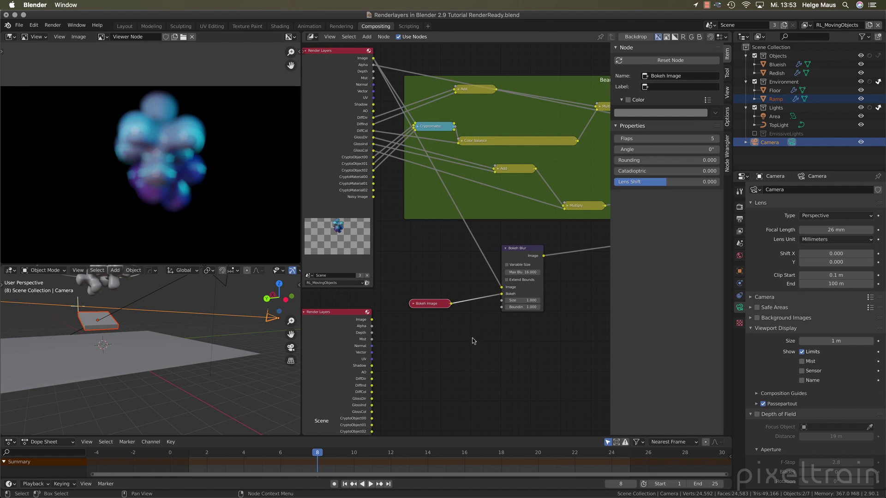
{"action": "key", "text": "shift+a"}
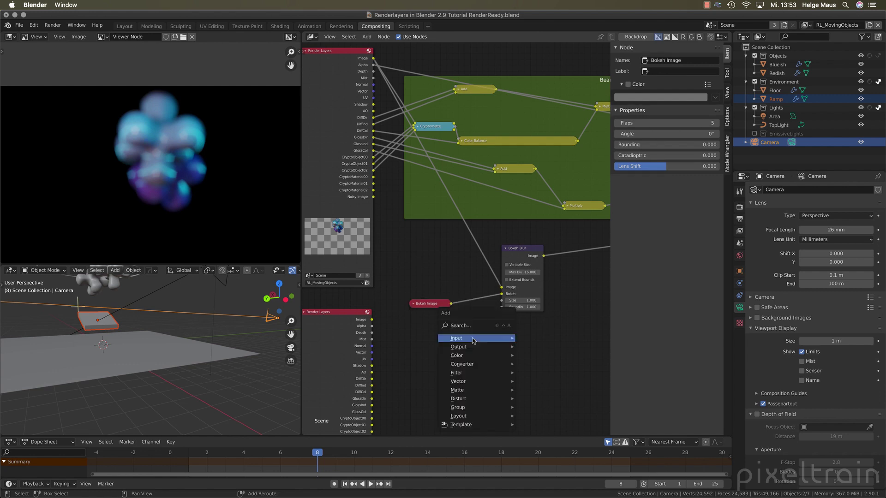
{"action": "mouse_move", "coordinate": [472, 341]}
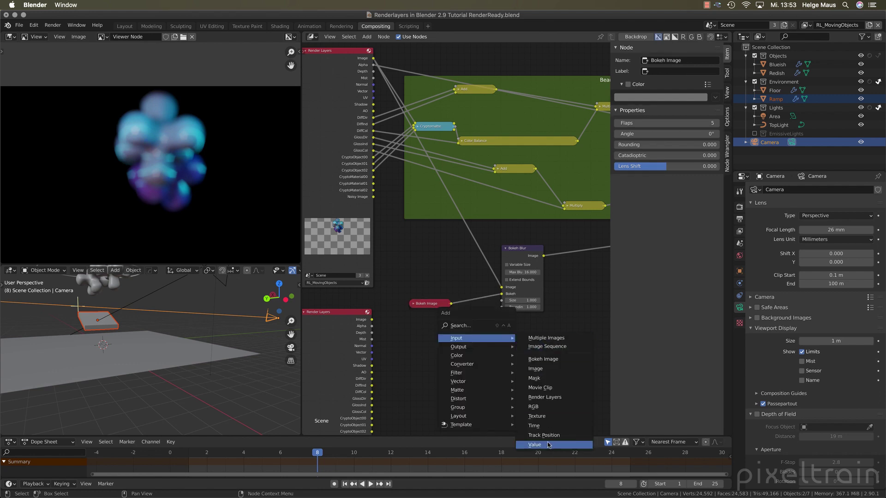
{"action": "left_click", "coordinate": [545, 417]}
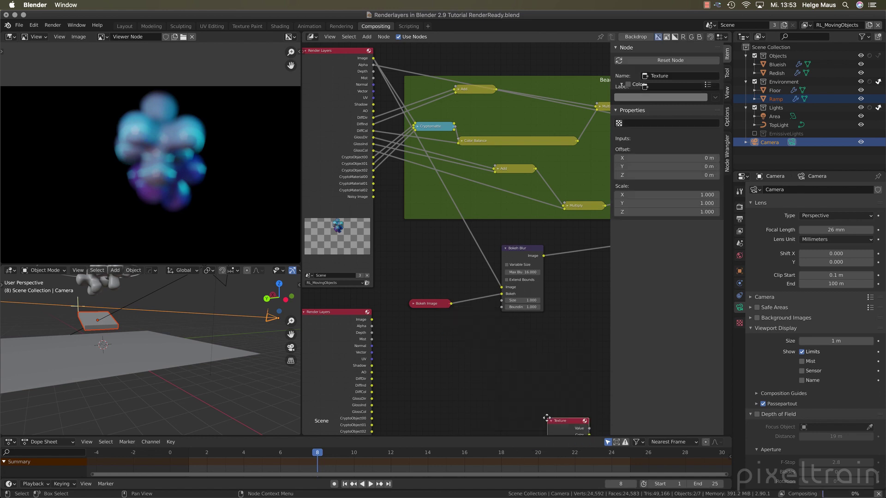
{"action": "left_click", "coordinate": [412, 317]}
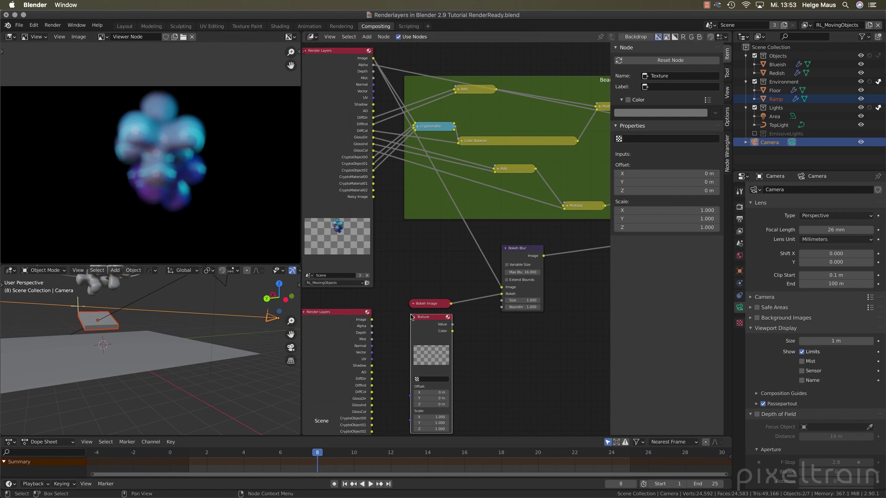
{"action": "scroll", "coordinate": [412, 317], "scroll_direction": "down", "scroll_amount": 5}
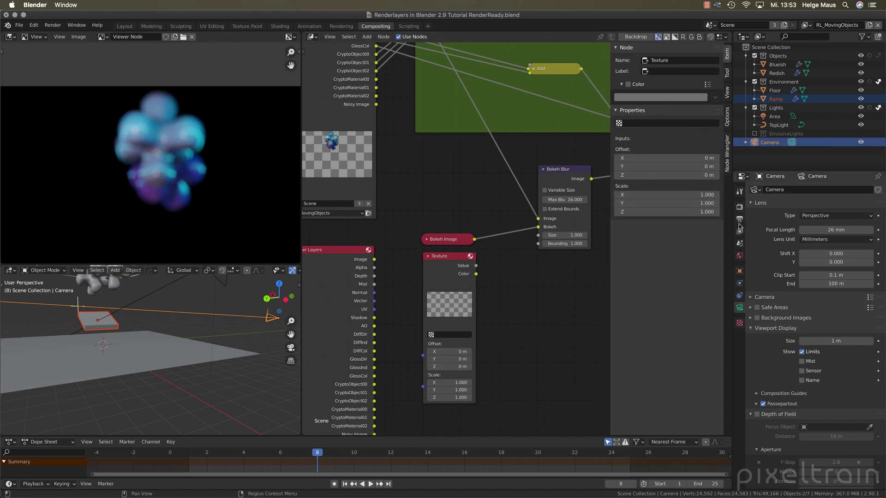
Step: Show the MyTexture settings, keep its type as Blend, and move the black color ramp stop to position 0.572
{"action": "left_click", "coordinate": [739, 322]}
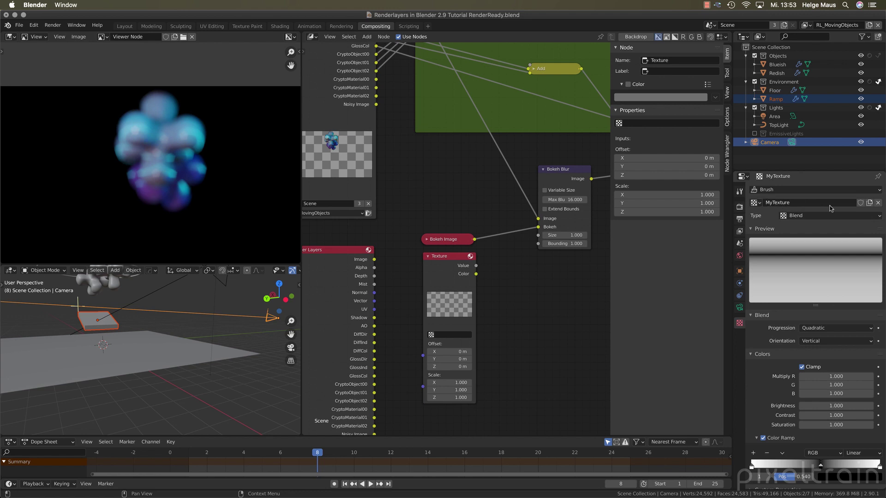
{"action": "left_click", "coordinate": [816, 216]}
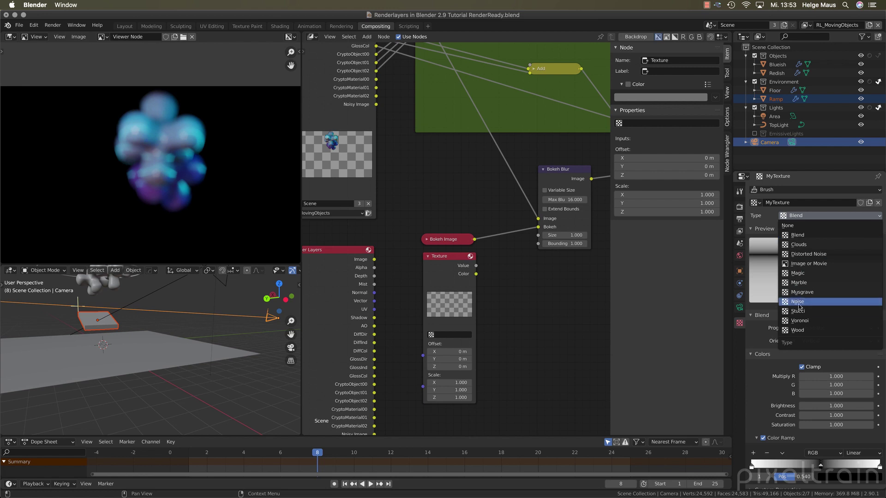
{"action": "left_click", "coordinate": [802, 239]}
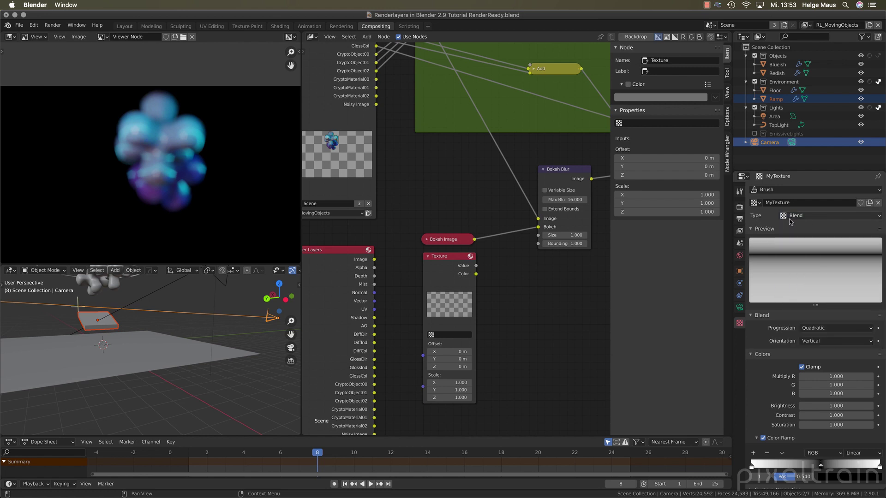
{"action": "left_click", "coordinate": [760, 356]}
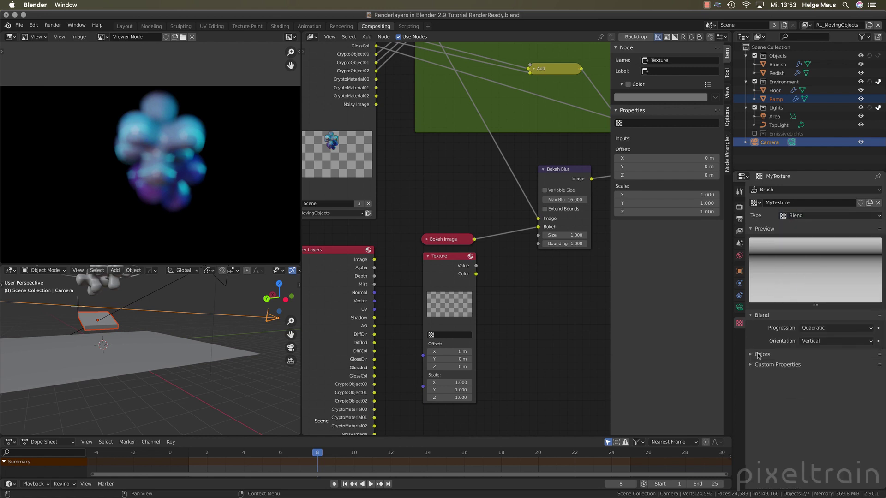
{"action": "left_click", "coordinate": [760, 356]}
{"action": "scroll", "coordinate": [760, 362], "scroll_direction": "down", "scroll_amount": 1}
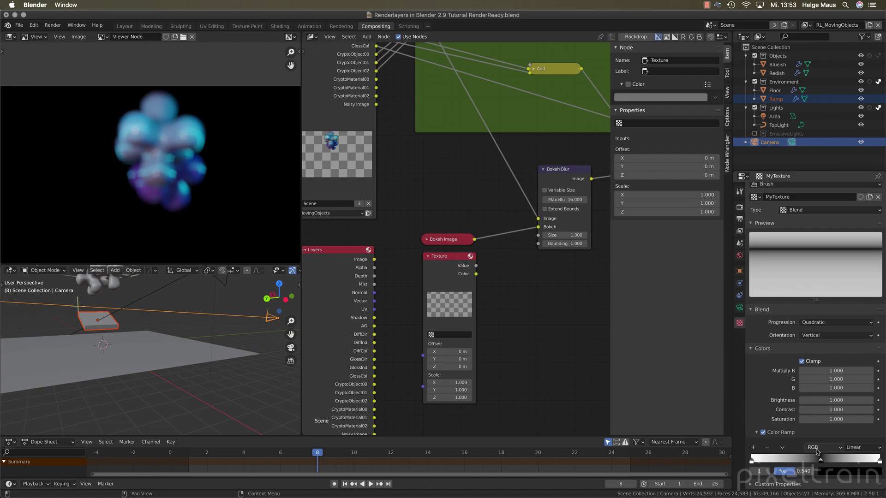
{"action": "left_click_drag", "start_coordinate": [821, 463], "coordinate": [824, 463]}
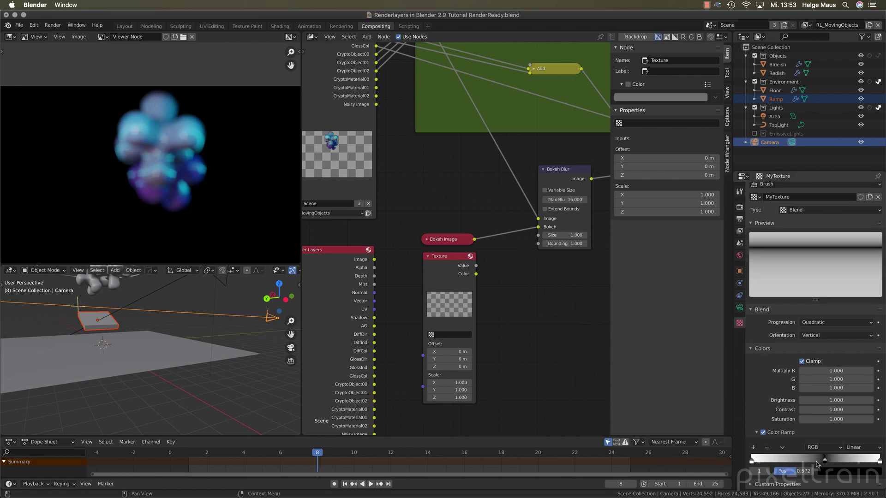
Step: Assign MyTexture to the Texture node and link its Color output to the Bokeh Blur node's Size input
{"action": "left_click", "coordinate": [431, 335]}
{"action": "left_click", "coordinate": [439, 346]}
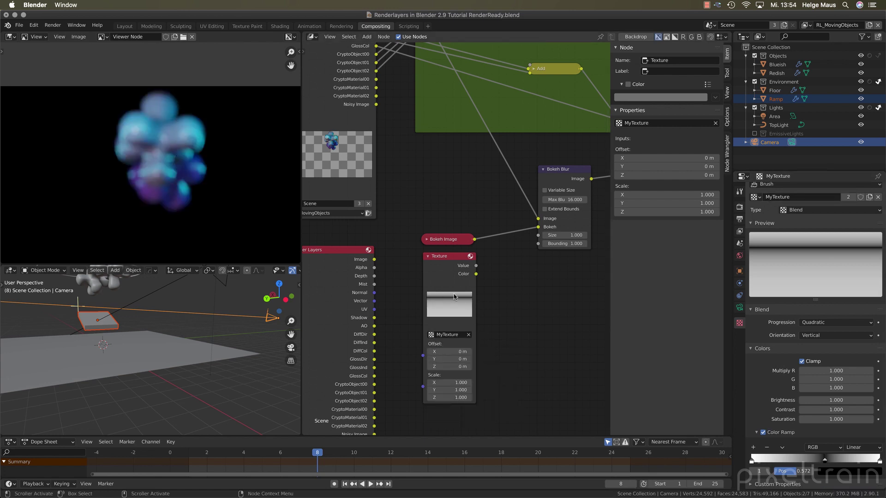
{"action": "left_click_drag", "start_coordinate": [467, 260], "coordinate": [447, 287]}
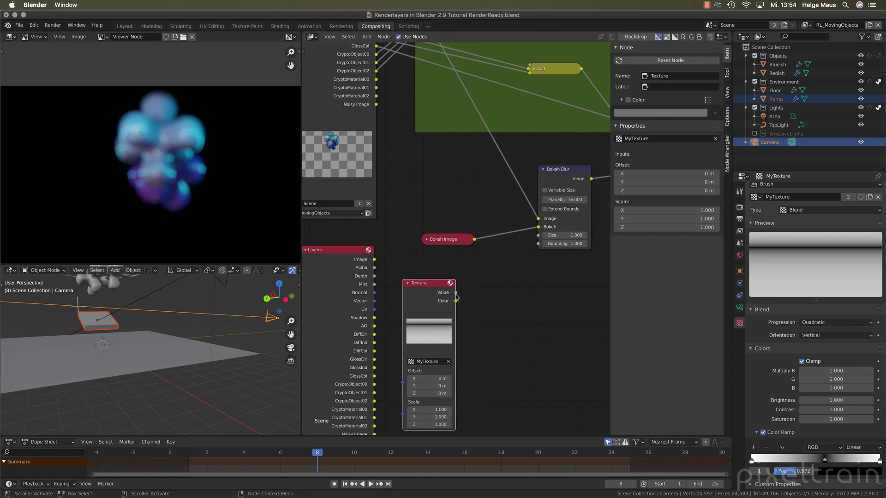
{"action": "left_click_drag", "start_coordinate": [456, 301], "coordinate": [537, 235]}
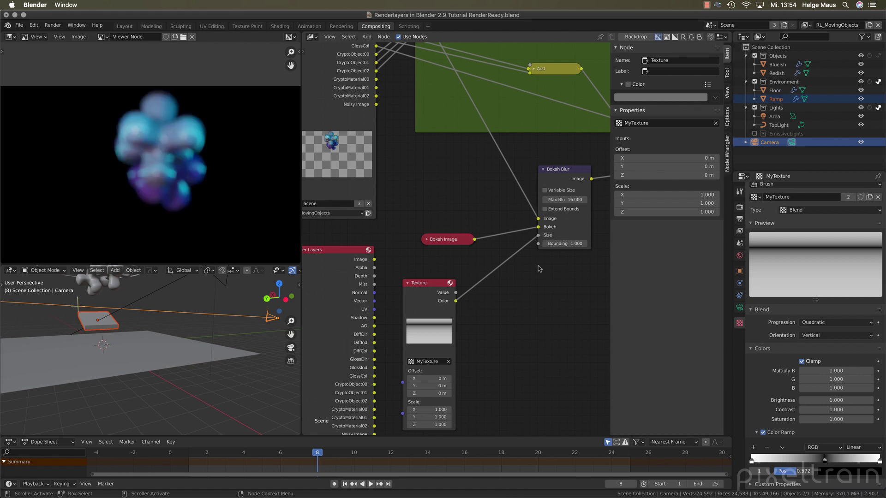
Step: Try the black color ramp stop of MyTexture at 0.750 and 0.449, comparing the blur in the viewer
{"action": "scroll", "coordinate": [134, 194], "scroll_direction": "down", "scroll_amount": 4}
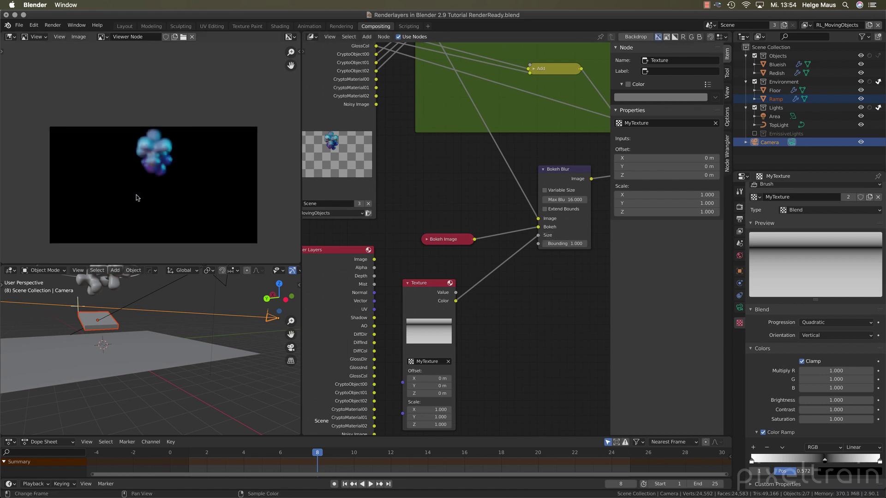
{"action": "middle_click_drag", "start_coordinate": [138, 198], "coordinate": [144, 182]}
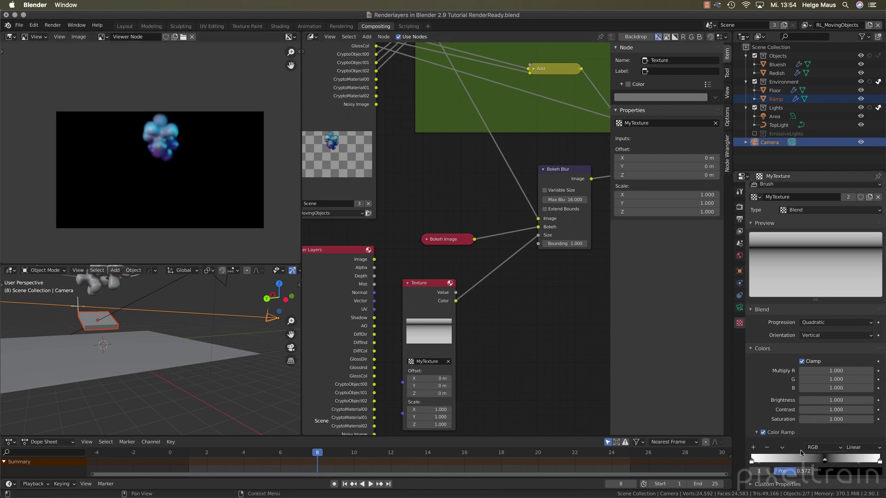
{"action": "left_click_drag", "start_coordinate": [825, 464], "coordinate": [848, 464]}
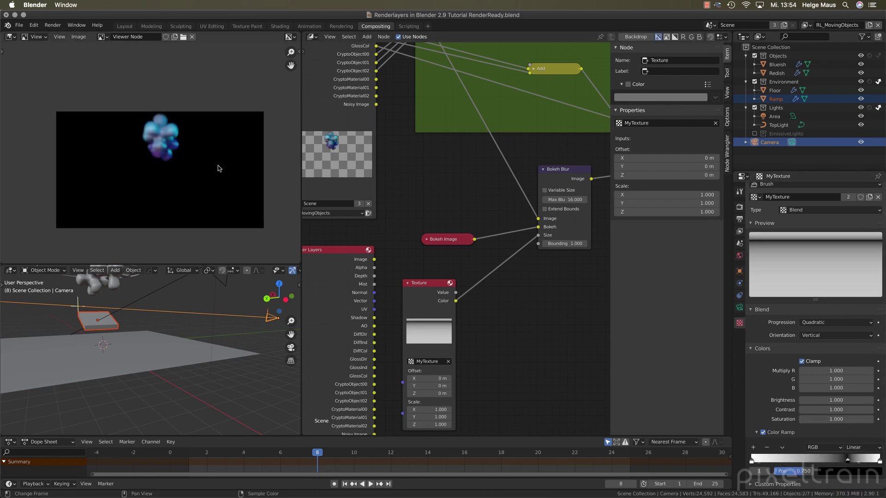
{"action": "scroll", "coordinate": [212, 162], "scroll_direction": "up", "scroll_amount": 4}
{"action": "middle_click_drag", "start_coordinate": [212, 161], "coordinate": [181, 191]}
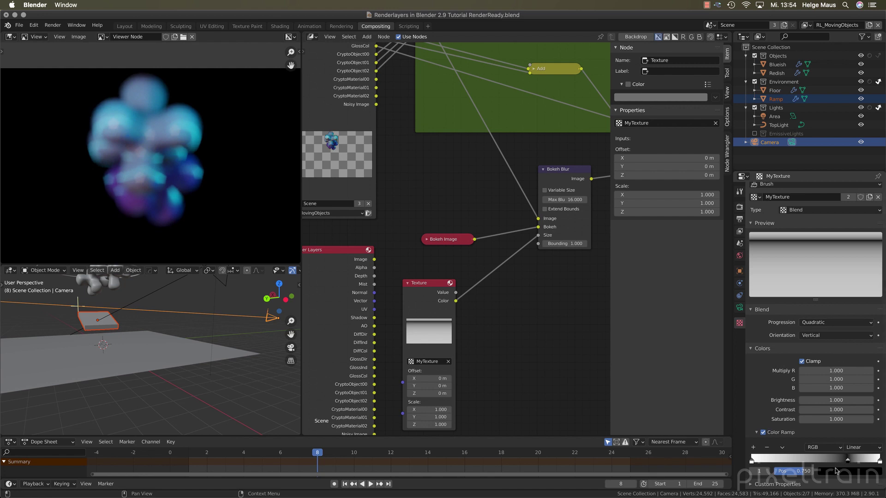
{"action": "left_click_drag", "start_coordinate": [848, 463], "coordinate": [807, 459]}
Step: Link the lower Render Layers node's Image output to the Bokeh Blur's Image input and move the black ramp stop to 0.465
{"action": "scroll", "coordinate": [559, 341], "scroll_direction": "down", "scroll_amount": 2}
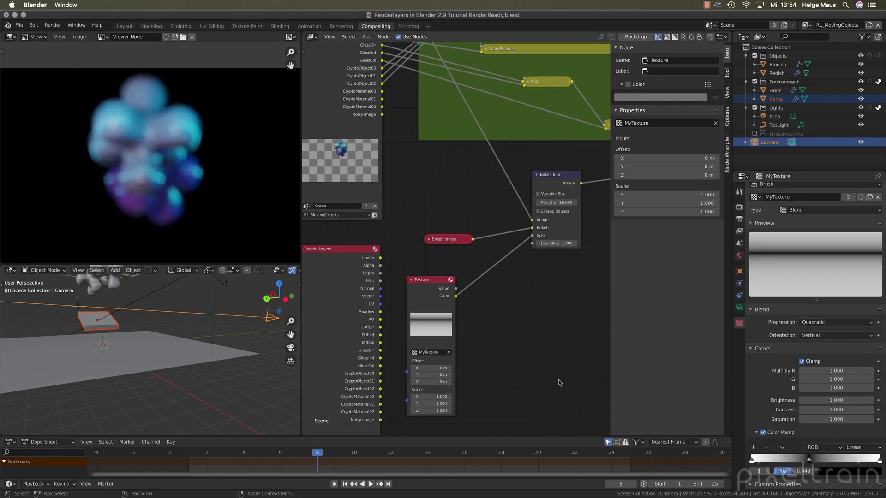
{"action": "scroll", "coordinate": [557, 382], "scroll_direction": "down", "scroll_amount": 2}
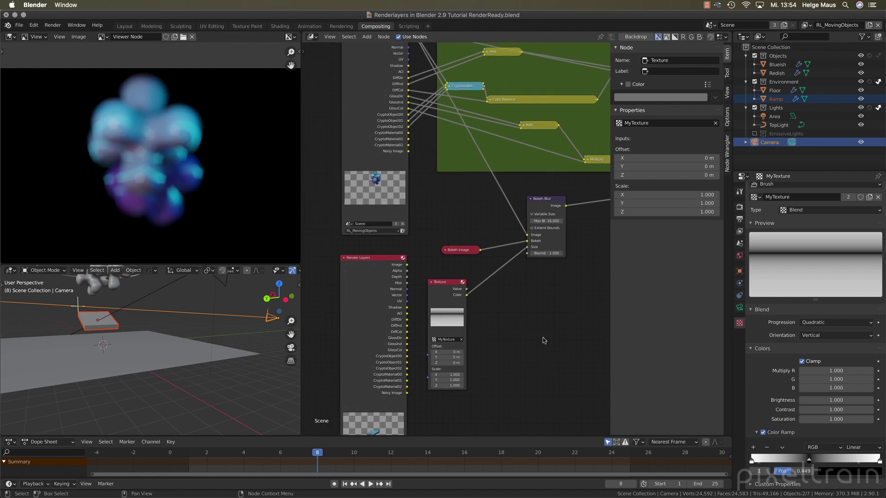
{"action": "left_click_drag", "start_coordinate": [407, 265], "coordinate": [527, 235]}
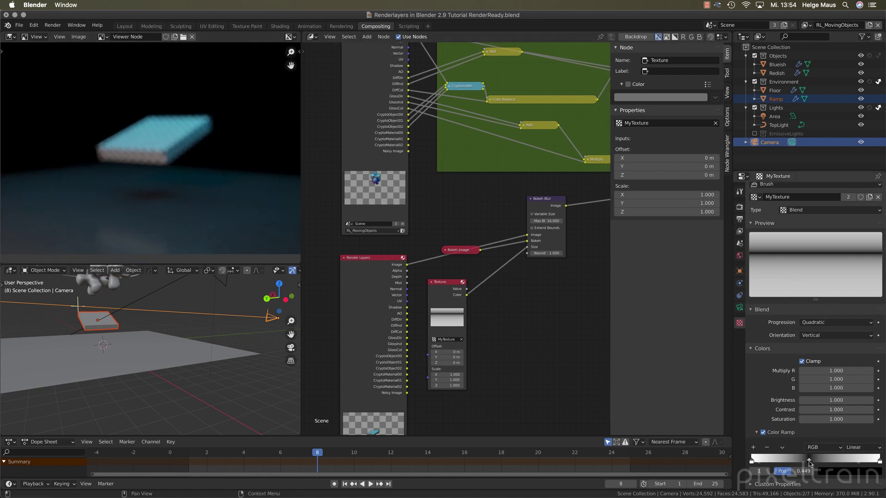
{"action": "mouse_move", "coordinate": [809, 460]}
{"action": "left_mouse_down"}
{"action": "mouse_move", "coordinate": [789, 461]}
{"action": "mouse_move", "coordinate": [862, 463]}
{"action": "mouse_move", "coordinate": [810, 463]}
{"action": "left_mouse_up"}
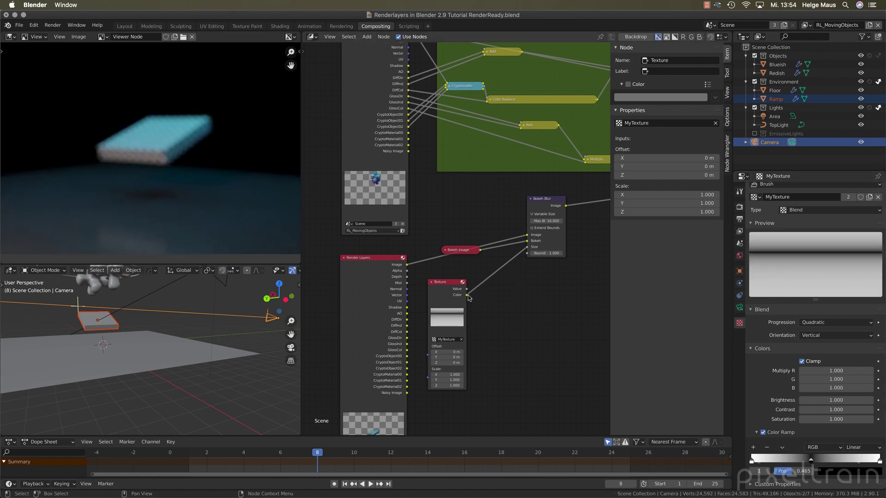
Step: Try driving the Bokeh Blur's Size input from the Texture node's Value output instead of Color
{"action": "left_click", "coordinate": [547, 240]}
{"action": "mouse_move", "coordinate": [527, 247]}
{"action": "left_mouse_down"}
{"action": "mouse_move", "coordinate": [481, 283]}
{"action": "mouse_move", "coordinate": [527, 247]}
{"action": "left_mouse_up"}
{"action": "scroll", "coordinate": [152, 205], "scroll_direction": "down", "scroll_amount": 2}
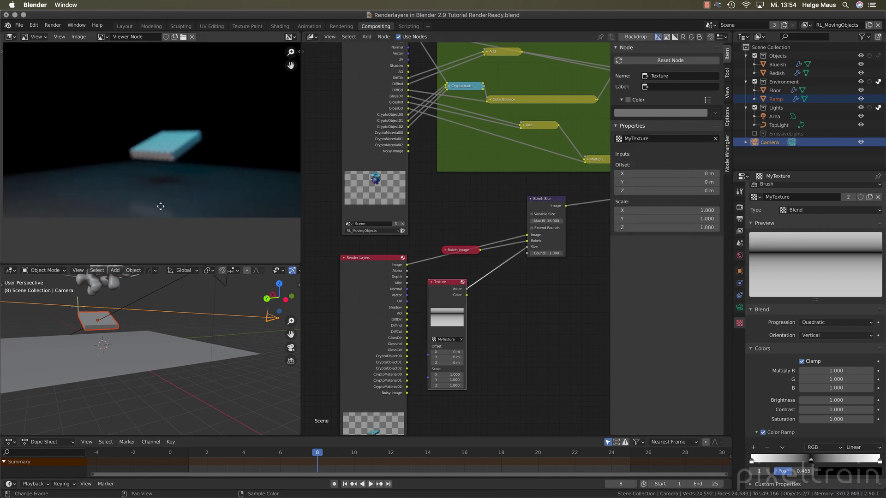
{"action": "scroll", "coordinate": [160, 207], "scroll_direction": "up", "scroll_amount": 2}
Step: Set the MyTexture blend orientation to Horizontal, moving the black ramp stop first to 0.210 and finally to 0.527
{"action": "left_click_drag", "start_coordinate": [811, 462], "coordinate": [778, 463]}
{"action": "left_click", "coordinate": [829, 336]}
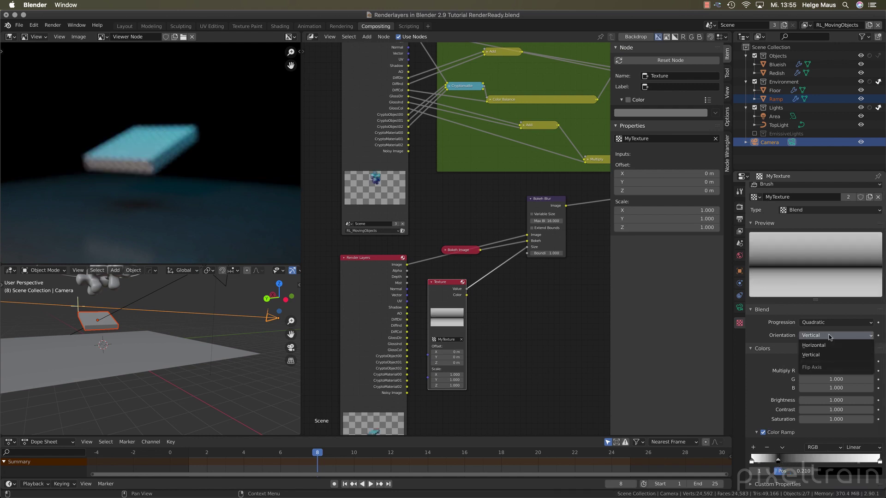
{"action": "left_click", "coordinate": [814, 345]}
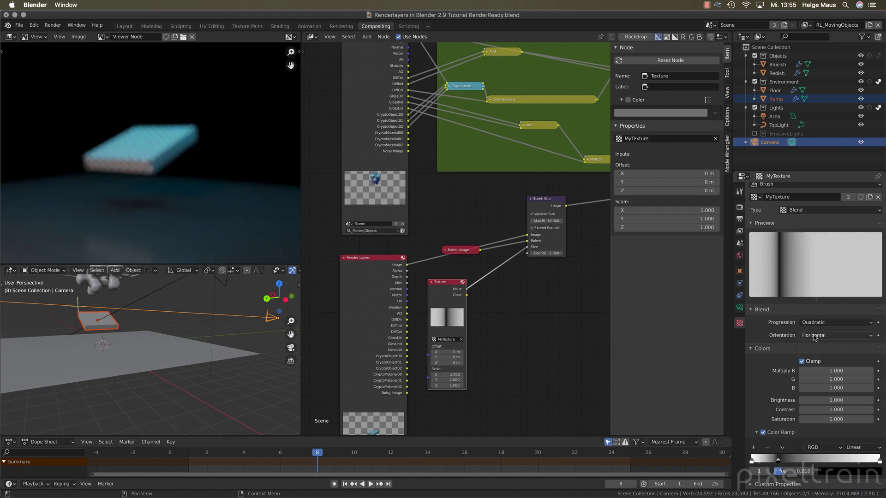
{"action": "left_click_drag", "start_coordinate": [779, 461], "coordinate": [822, 467]}
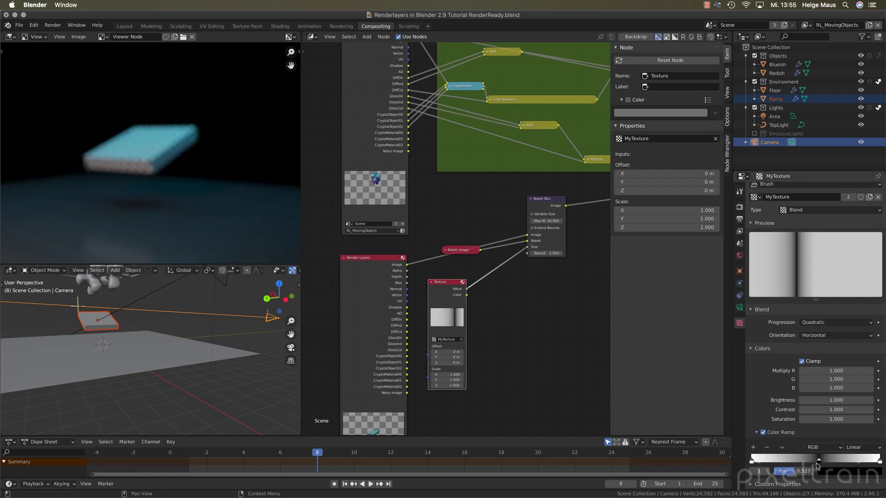
Step: Enable Variable Size on the Bokeh Blur node and connect the Texture node's Color output to its Size input
{"action": "left_click_drag", "start_coordinate": [467, 296], "coordinate": [526, 253]}
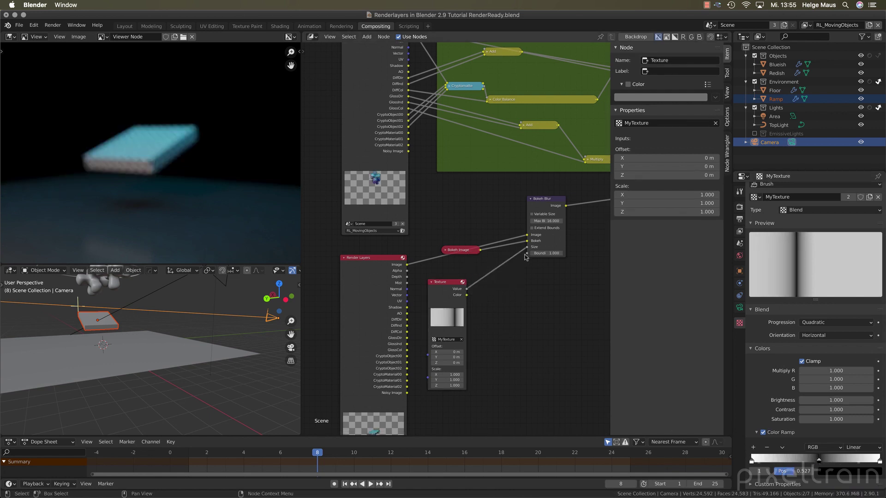
{"action": "left_click", "coordinate": [544, 215]}
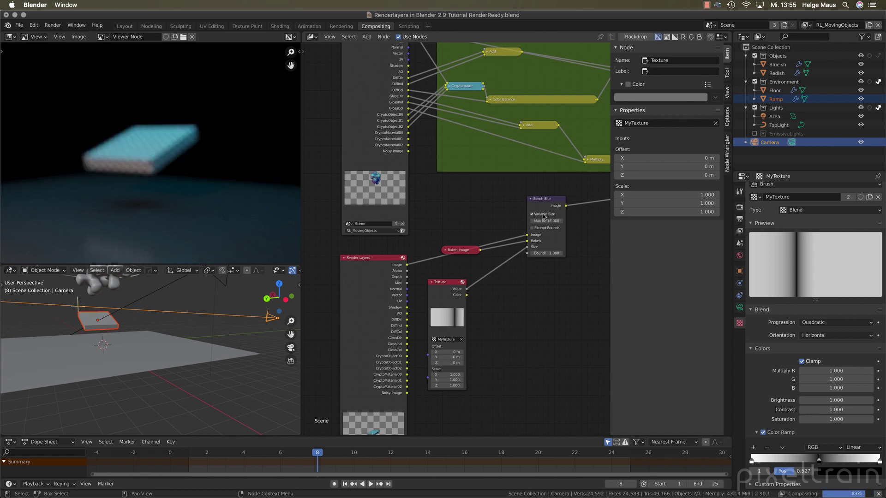
{"action": "left_click_drag", "start_coordinate": [527, 249], "coordinate": [527, 248]}
{"action": "scroll", "coordinate": [145, 201], "scroll_direction": "down", "scroll_amount": 3}
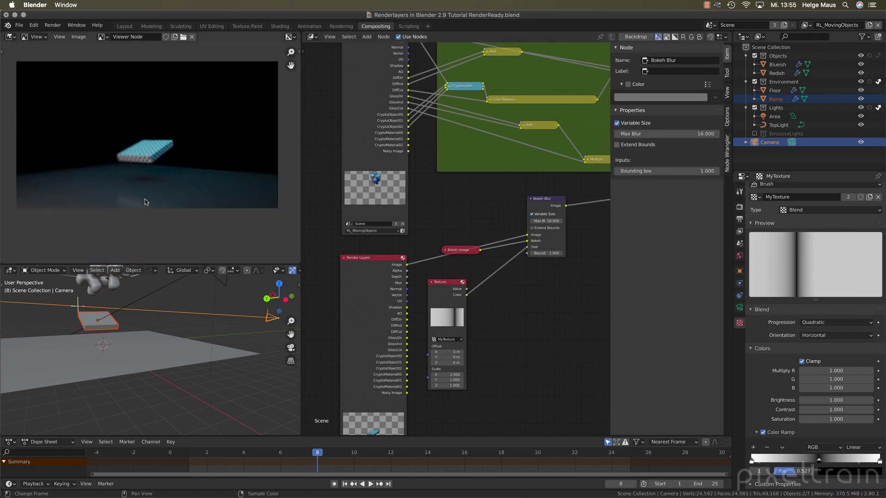
{"action": "scroll", "coordinate": [145, 202], "scroll_direction": "up", "scroll_amount": 3}
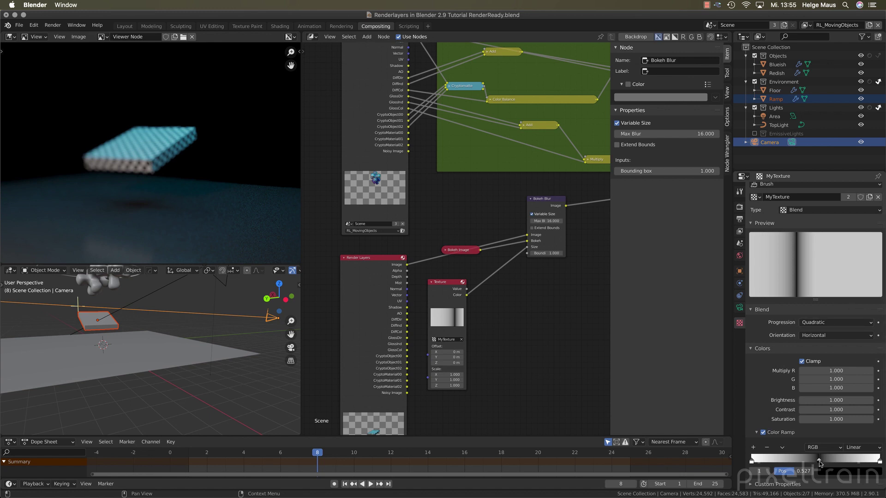
Step: Shift the sharp area by moving the black ramp stop to 0.801 and back to 0.313, and inspect the blurred ramp
{"action": "left_click_drag", "start_coordinate": [819, 462], "coordinate": [855, 461]}
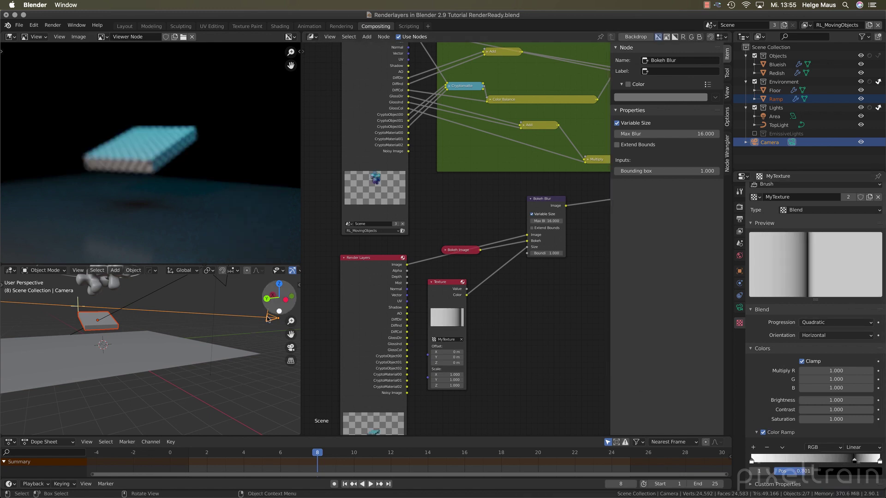
{"action": "middle_click_drag", "start_coordinate": [140, 198], "coordinate": [202, 184]}
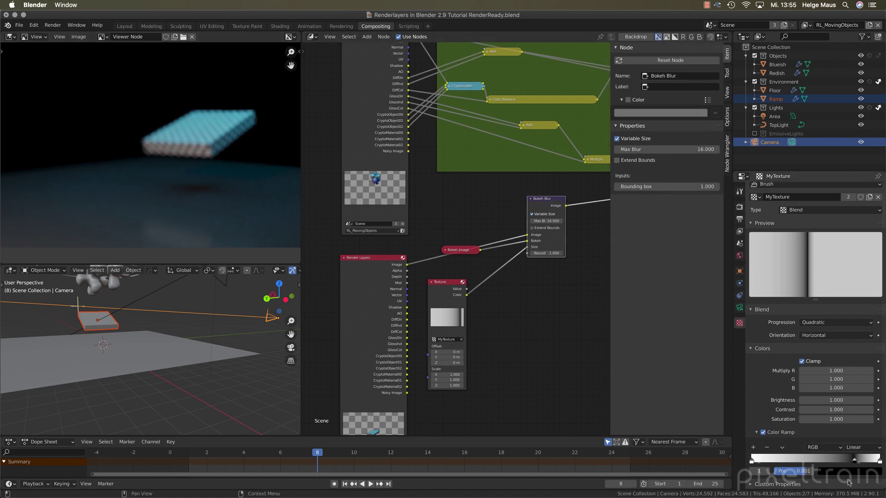
{"action": "left_click_drag", "start_coordinate": [854, 463], "coordinate": [793, 464]}
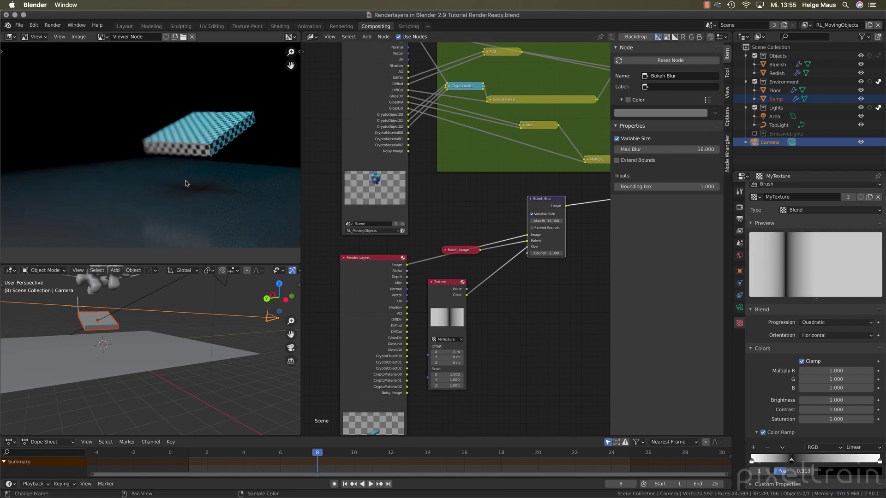
{"action": "scroll", "coordinate": [185, 182], "scroll_direction": "down", "scroll_amount": 2}
{"action": "middle_click_drag", "start_coordinate": [185, 182], "coordinate": [168, 219]}
{"action": "scroll", "coordinate": [168, 217], "scroll_direction": "up", "scroll_amount": 2}
{"action": "scroll", "coordinate": [40, 221], "scroll_direction": "up", "scroll_amount": 1}
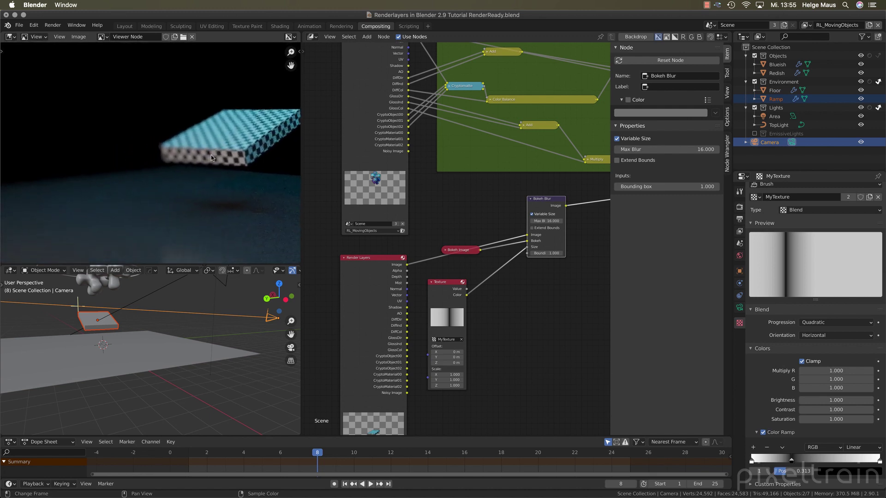
Step: Move MyTexture's black ramp stop to 0.297 and pull its white end stop inward, and inspect the blur on the ramp
{"action": "middle_click_drag", "start_coordinate": [184, 218], "coordinate": [68, 203]}
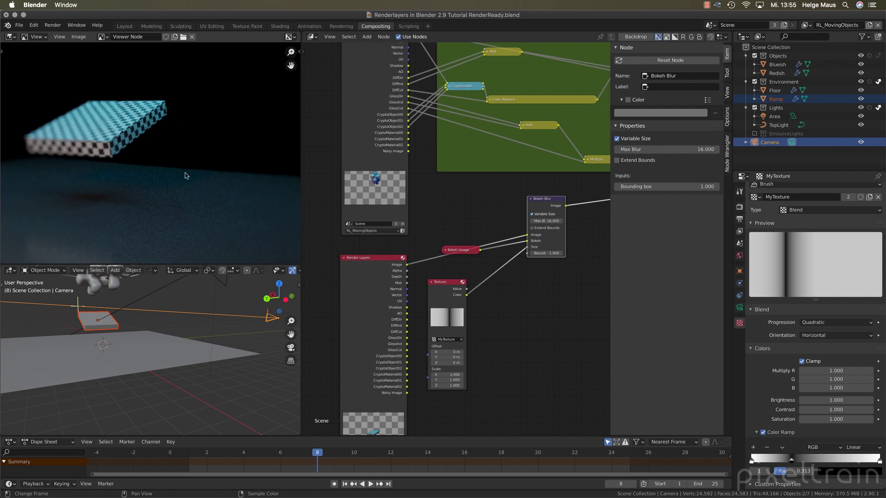
{"action": "scroll", "coordinate": [186, 176], "scroll_direction": "down", "scroll_amount": 3}
{"action": "scroll", "coordinate": [169, 216], "scroll_direction": "up", "scroll_amount": 2}
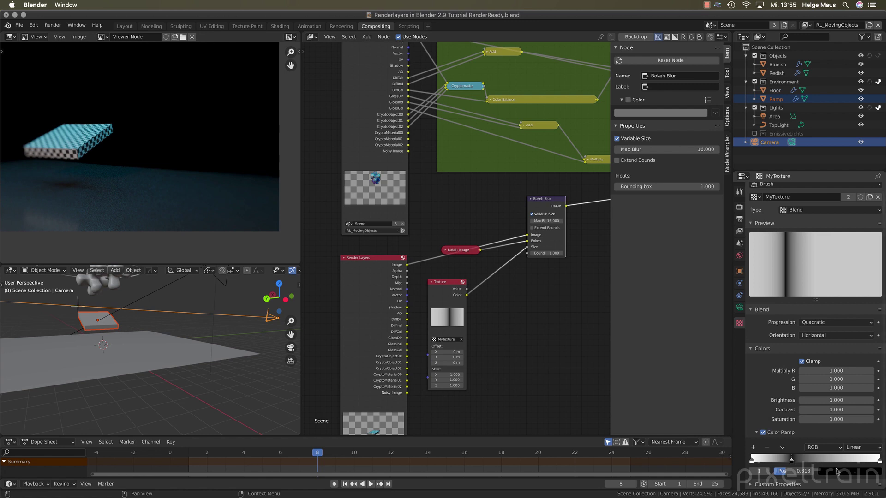
{"action": "left_click_drag", "start_coordinate": [878, 461], "coordinate": [789, 462]}
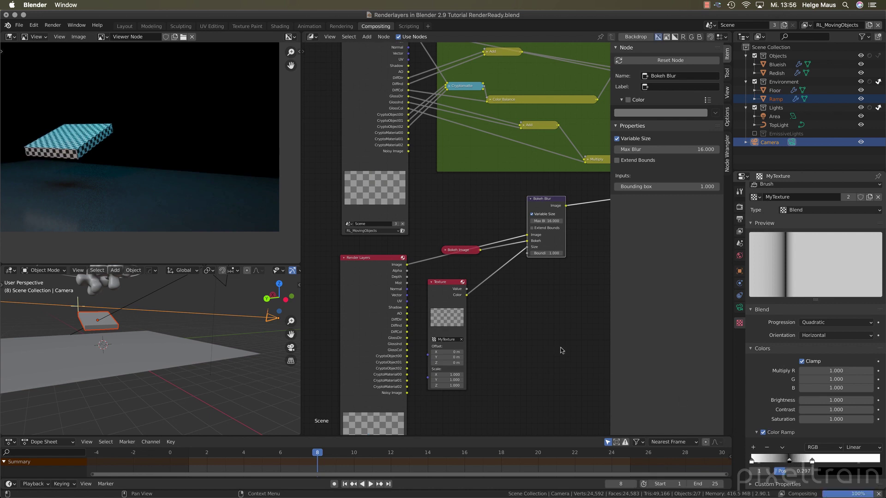
{"action": "middle_click_drag", "start_coordinate": [175, 176], "coordinate": [218, 175]}
{"action": "scroll", "coordinate": [218, 176], "scroll_direction": "left", "scroll_amount": 5}
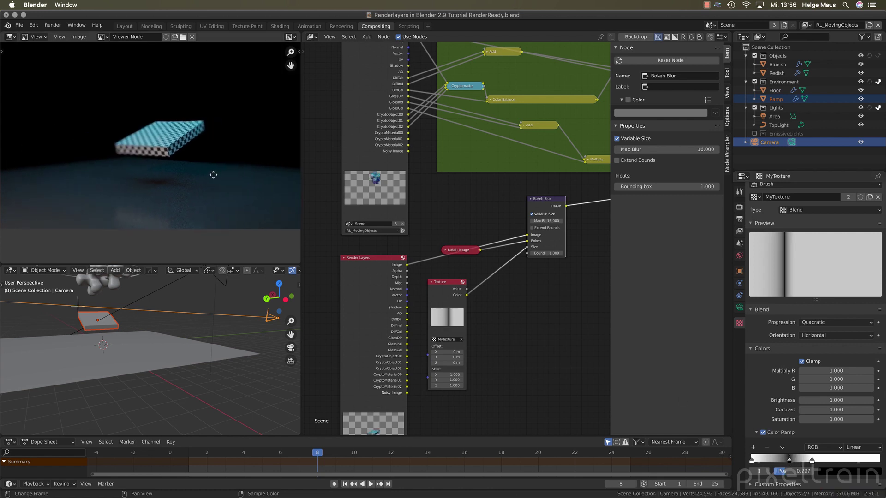
Step: Set the MyTexture blend orientation to Vertical and inspect the blurred ramp in the viewer
{"action": "left_click", "coordinate": [826, 335]}
{"action": "left_click", "coordinate": [825, 354]}
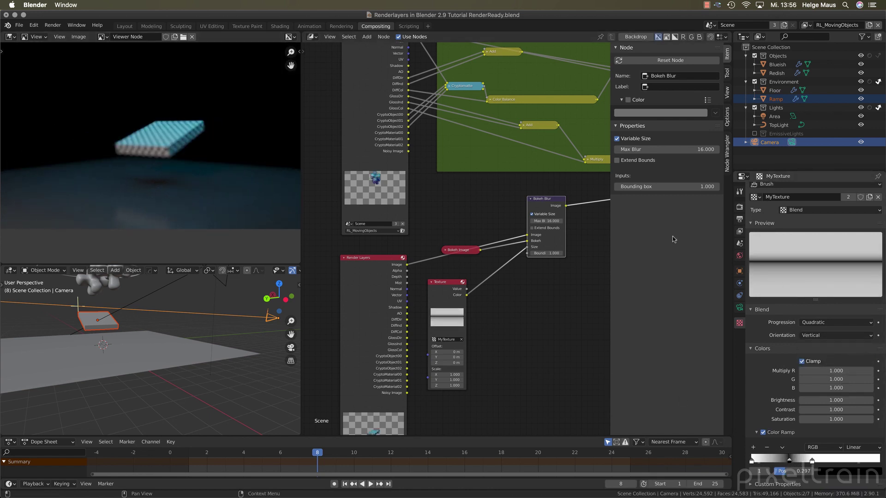
{"action": "scroll", "coordinate": [167, 163], "scroll_direction": "up", "scroll_amount": 1}
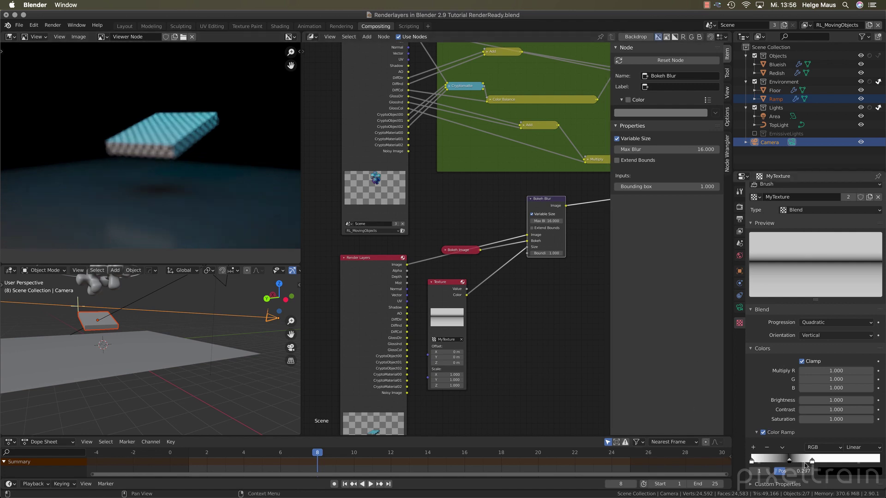
Step: Narrow the sharp band by moving MyTexture's black ramp stop to 0.149 and the white one to 0.257, and inspect it in an enlarged viewer
{"action": "left_click_drag", "start_coordinate": [790, 462], "coordinate": [775, 463]}
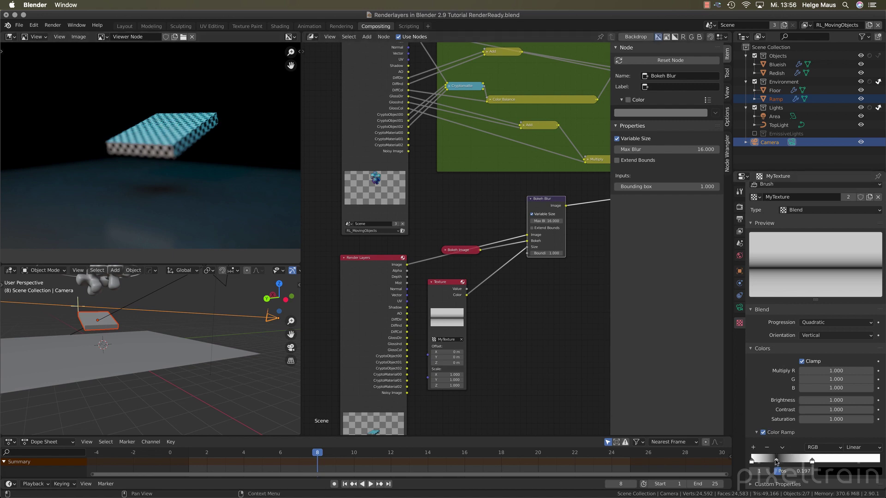
{"action": "mouse_move", "coordinate": [776, 461]}
{"action": "left_mouse_down"}
{"action": "mouse_move", "coordinate": [767, 461]}
{"action": "mouse_move", "coordinate": [811, 461]}
{"action": "mouse_move", "coordinate": [784, 461]}
{"action": "left_mouse_up"}
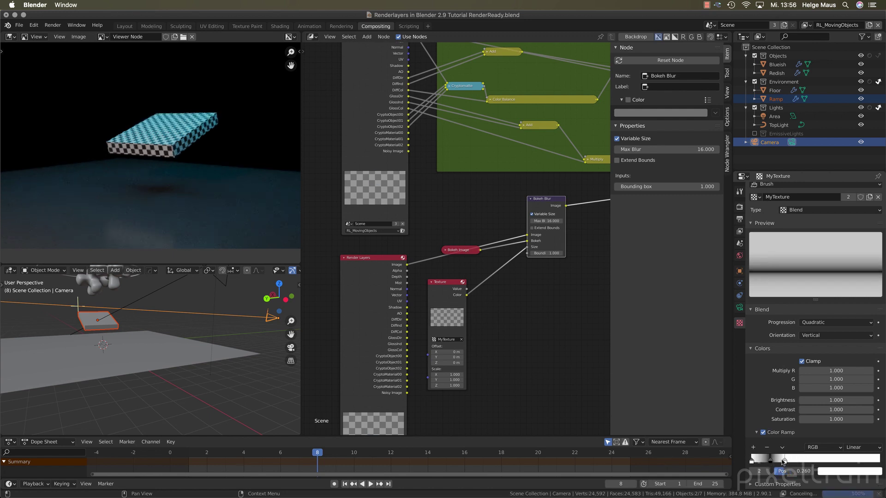
{"action": "scroll", "coordinate": [245, 171], "scroll_direction": "up", "scroll_amount": 5}
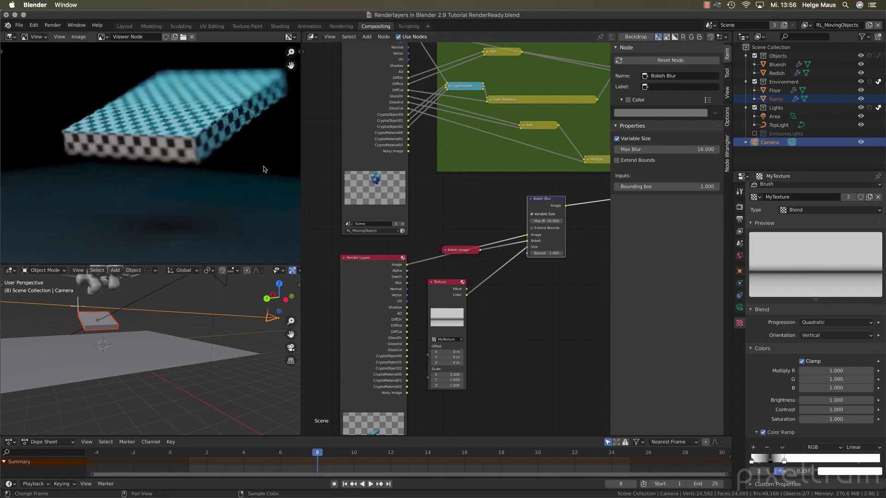
{"action": "middle_click_drag", "start_coordinate": [245, 170], "coordinate": [242, 138]}
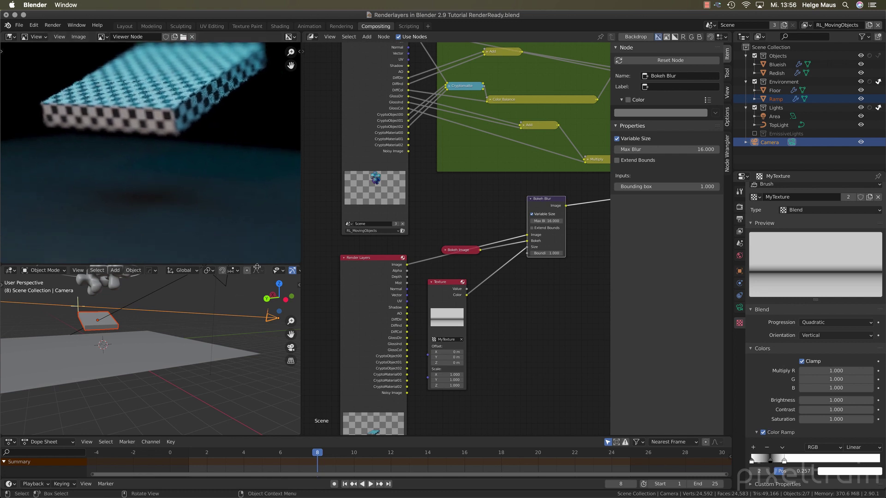
{"action": "left_click_drag", "start_coordinate": [261, 264], "coordinate": [262, 324]}
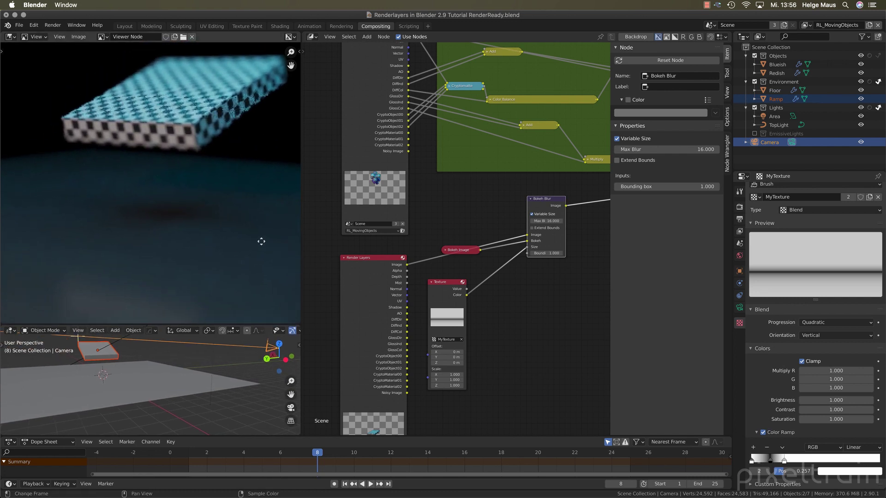
{"action": "scroll", "coordinate": [244, 256], "scroll_direction": "down", "scroll_amount": 3}
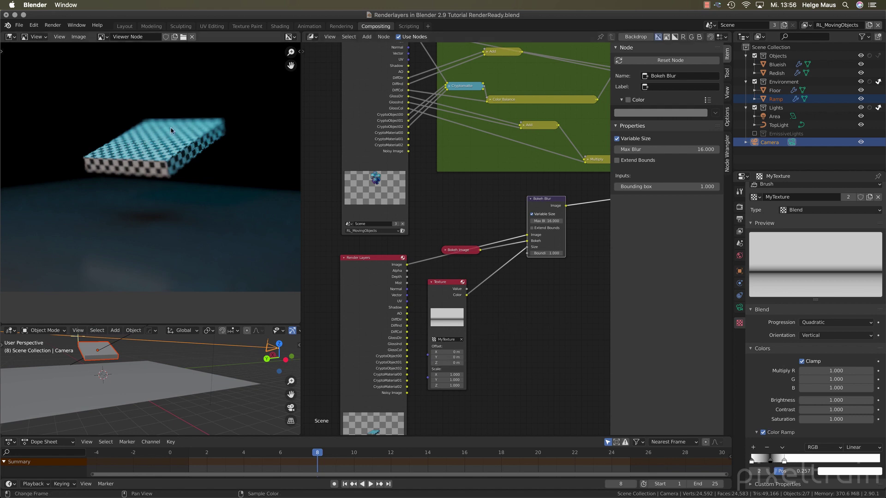
{"action": "left_click", "coordinate": [771, 460]}
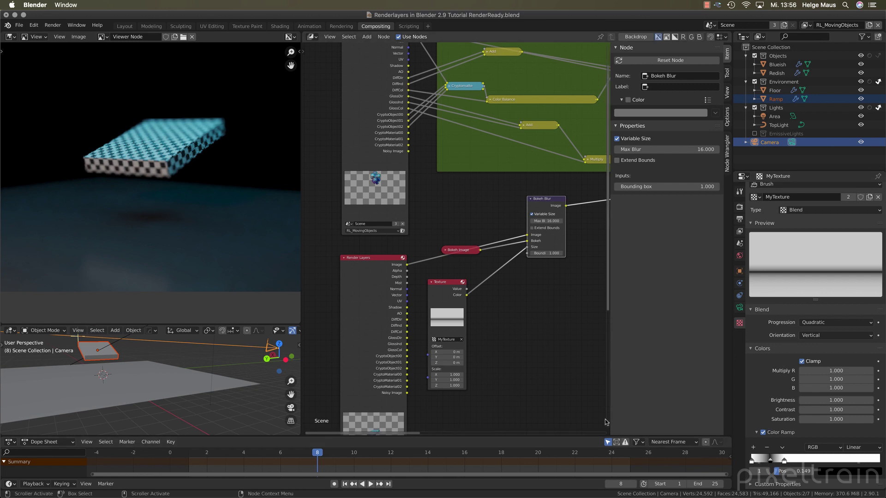
Step: Delete the Bokeh Blur, Bokeh Image and Texture nodes, and place the RL_EmissiveLight Render Layers node below the RL_Environment one
{"action": "scroll", "coordinate": [557, 380], "scroll_direction": "down", "scroll_amount": 3}
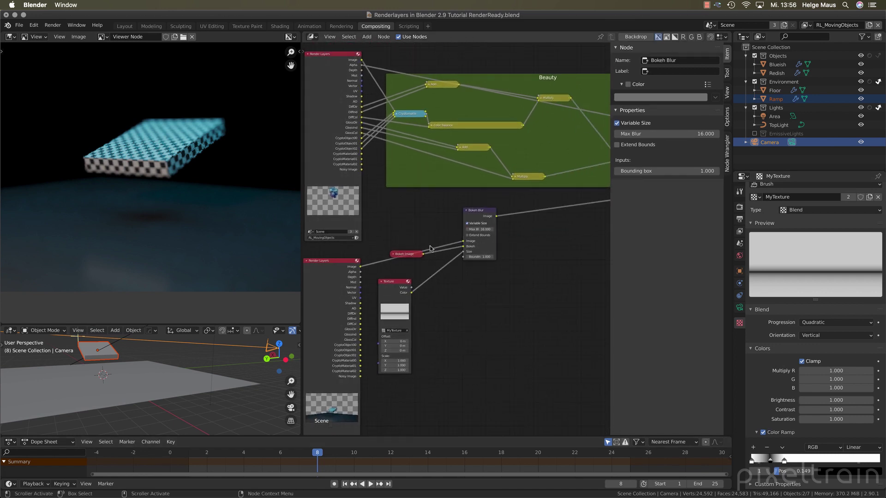
{"action": "key", "text": "x"}
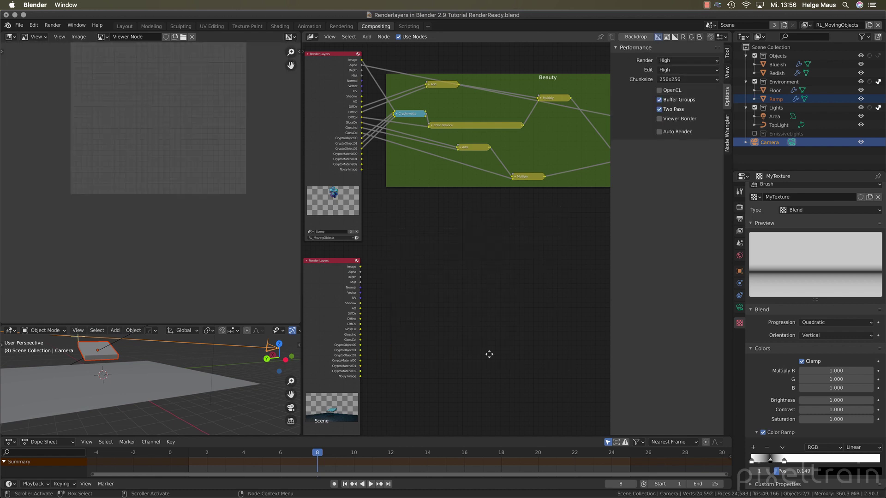
{"action": "middle_click_drag", "start_coordinate": [489, 354], "coordinate": [516, 315]}
{"action": "scroll", "coordinate": [466, 302], "scroll_direction": "down", "scroll_amount": 5}
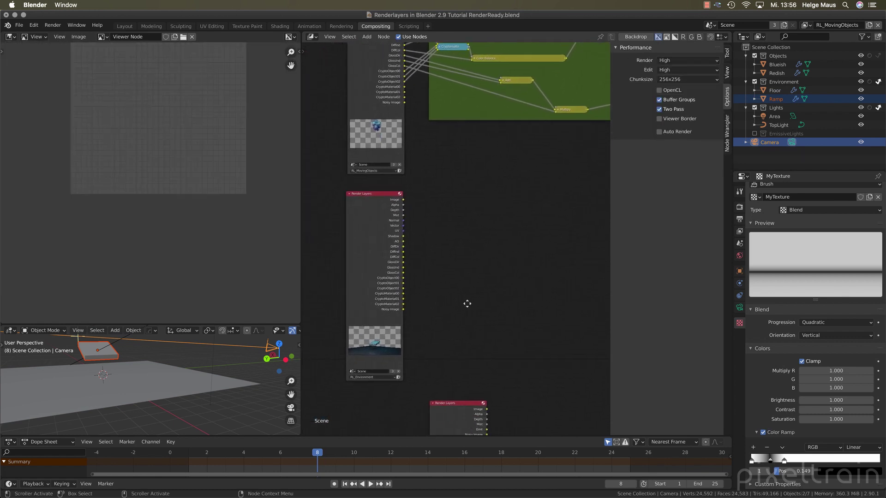
{"action": "left_click", "coordinate": [470, 250]}
{"action": "left_click_drag", "start_coordinate": [470, 250], "coordinate": [391, 241]}
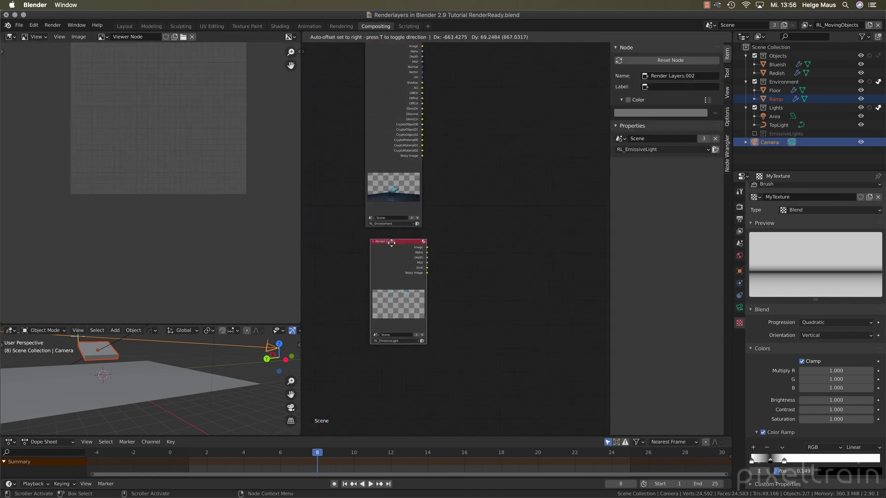
Step: Preview the RL_EmissiveLight node's Image output and its Emit output in the viewer
{"action": "left_click", "coordinate": [415, 258], "text": "ctrl+shift"}
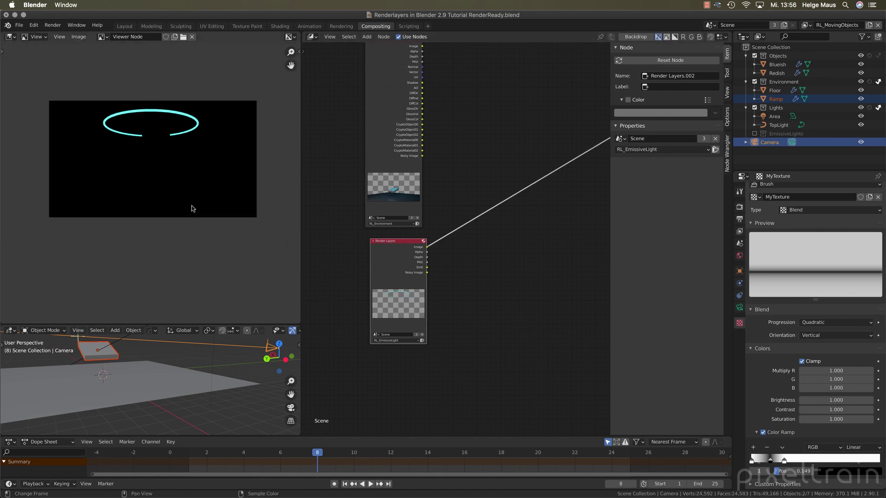
{"action": "middle_click_drag", "start_coordinate": [192, 206], "coordinate": [196, 231]}
{"action": "scroll", "coordinate": [150, 188], "scroll_direction": "up", "scroll_amount": 2}
{"action": "middle_click_drag", "start_coordinate": [525, 296], "coordinate": [470, 303]}
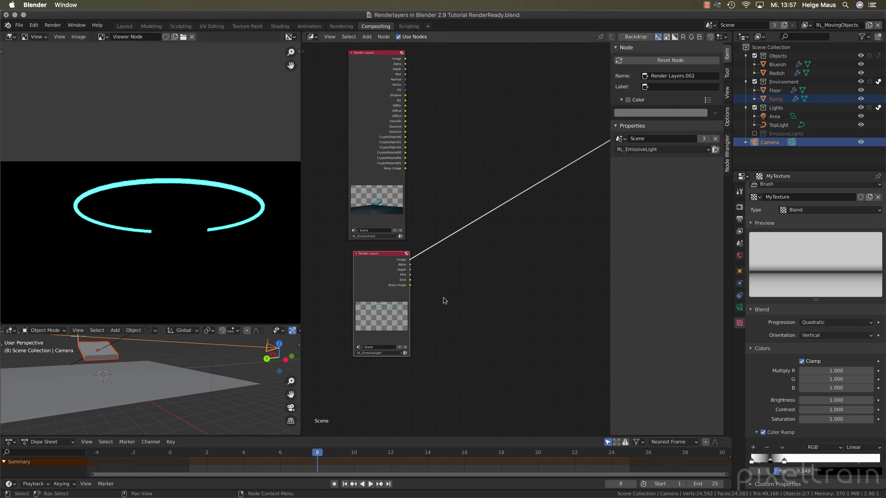
{"action": "left_click", "coordinate": [410, 282], "text": "ctrl+shift"}
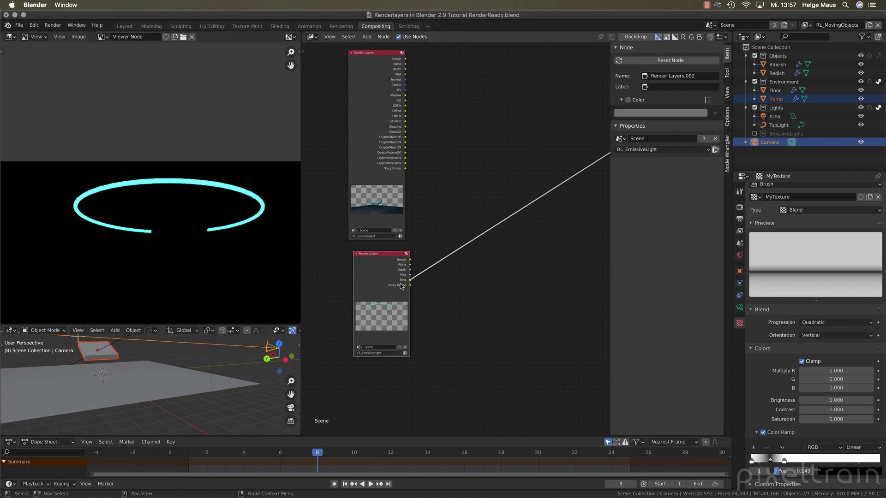
Step: Switch the active view layer to RL_EmissiveLight and check its Emission pass in the view layer settings
{"action": "left_click", "coordinate": [740, 231]}
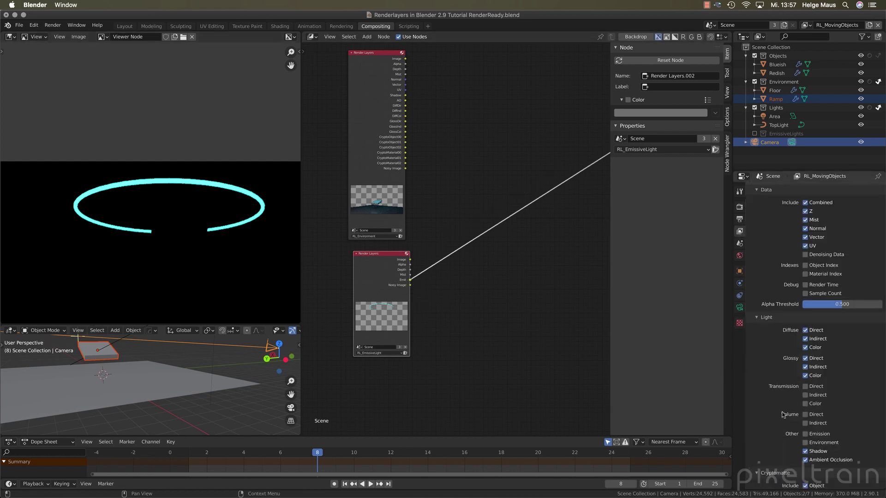
{"action": "left_click", "coordinate": [805, 25]}
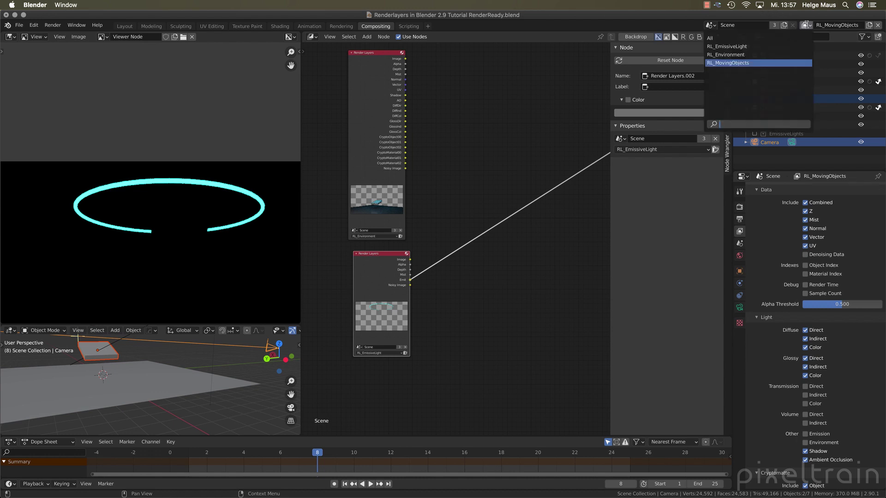
{"action": "left_click", "coordinate": [805, 48]}
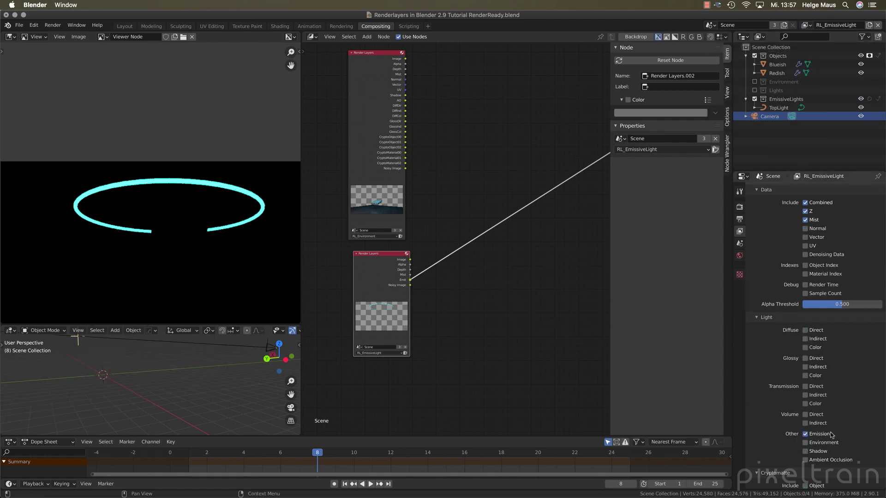
Step: Add a Glare node and insert it into the link between the RL_EmissiveLight Emit output and the viewer
{"action": "scroll", "coordinate": [516, 308], "scroll_direction": "right", "scroll_amount": 3}
{"action": "scroll", "coordinate": [516, 309], "scroll_direction": "down", "scroll_amount": 2}
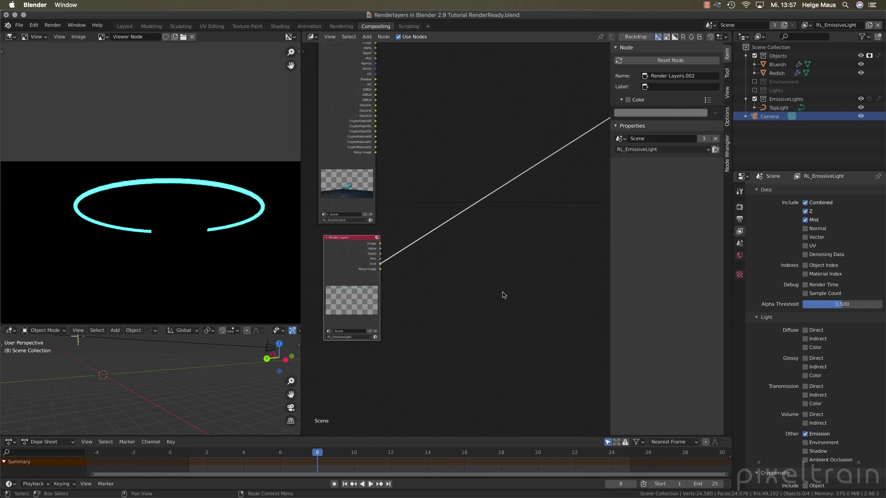
{"action": "left_click", "coordinate": [437, 298]}
{"action": "key", "text": "shift+a"}
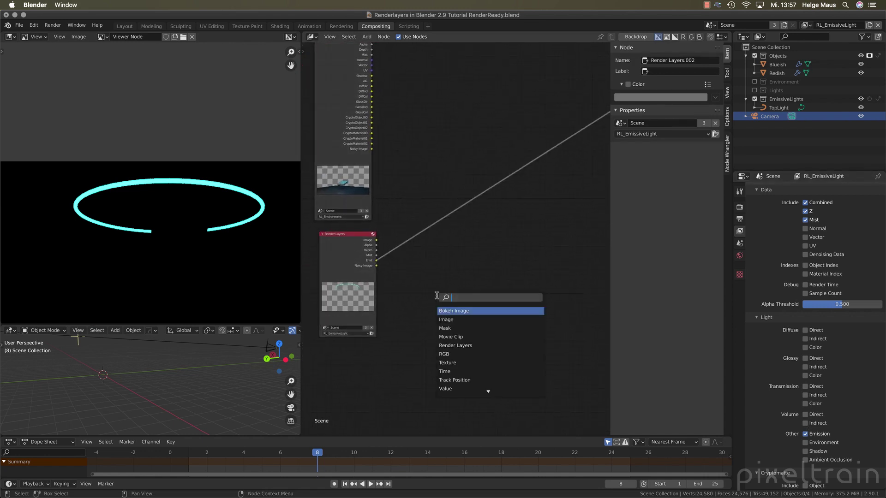
{"action": "type", "text": "gk"}
{"action": "key", "text": "BackSpace"}
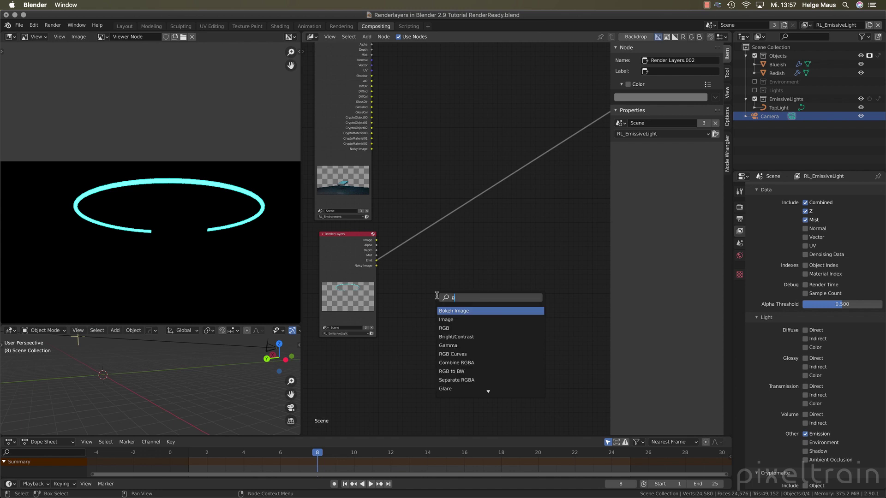
{"action": "type", "text": "ka"}
{"action": "key", "text": "BackSpace"}
{"action": "key", "text": "BackSpace"}
{"action": "key", "text": "BackSpace"}
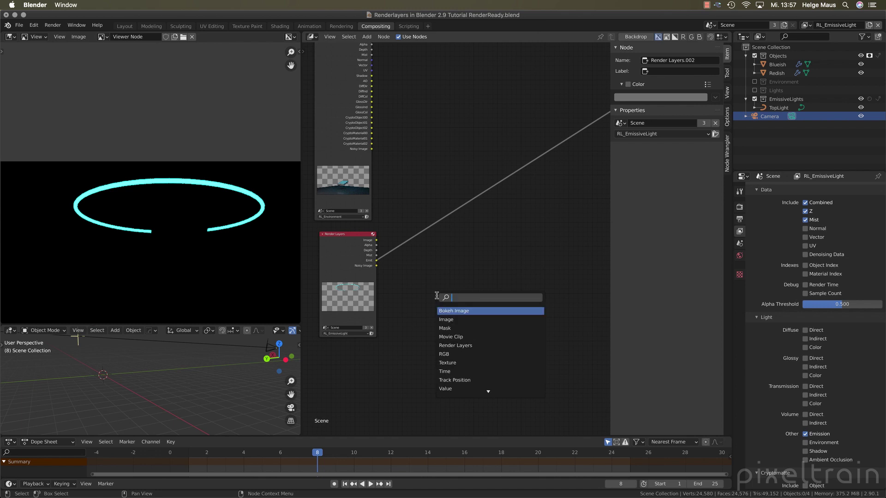
{"action": "type", "text": "glare"}
{"action": "key", "text": "Return"}
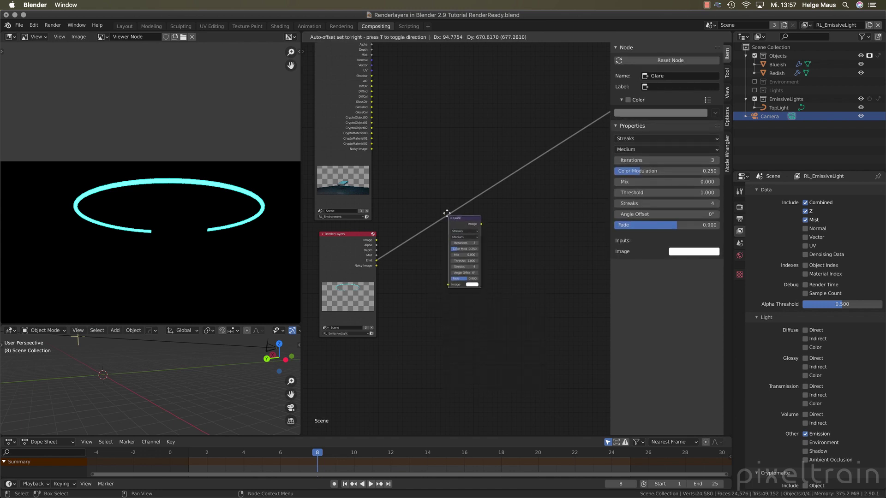
{"action": "left_click", "coordinate": [448, 209]}
{"action": "left_click_drag", "start_coordinate": [468, 213], "coordinate": [456, 219]}
Step: Set the Glare node's type to Fog Glow and its size to 6
{"action": "left_click", "coordinate": [459, 229]}
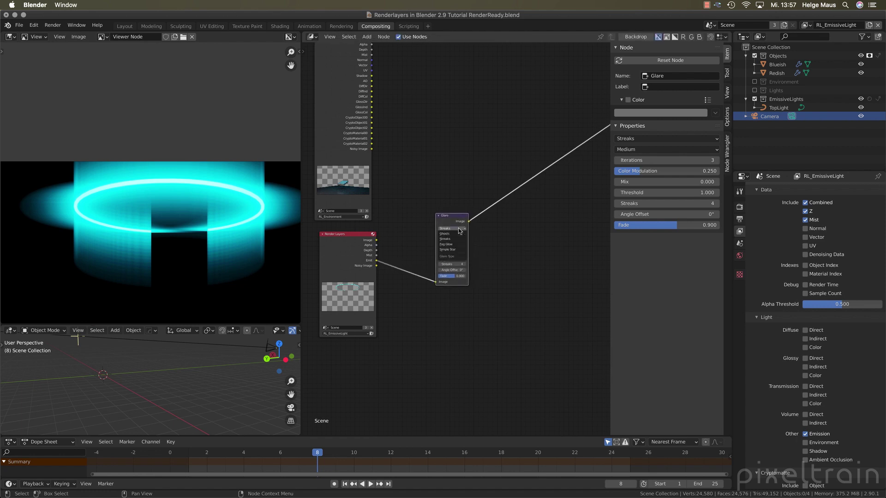
{"action": "left_click", "coordinate": [452, 244]}
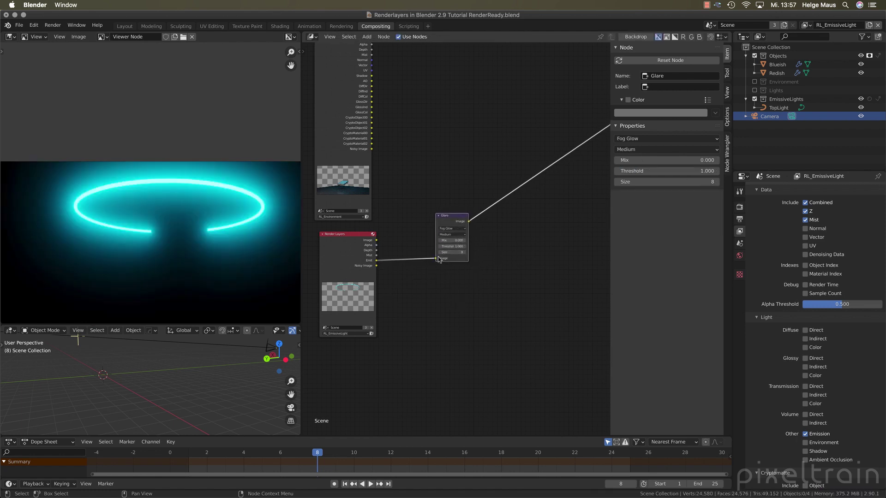
{"action": "key", "text": "Return"}
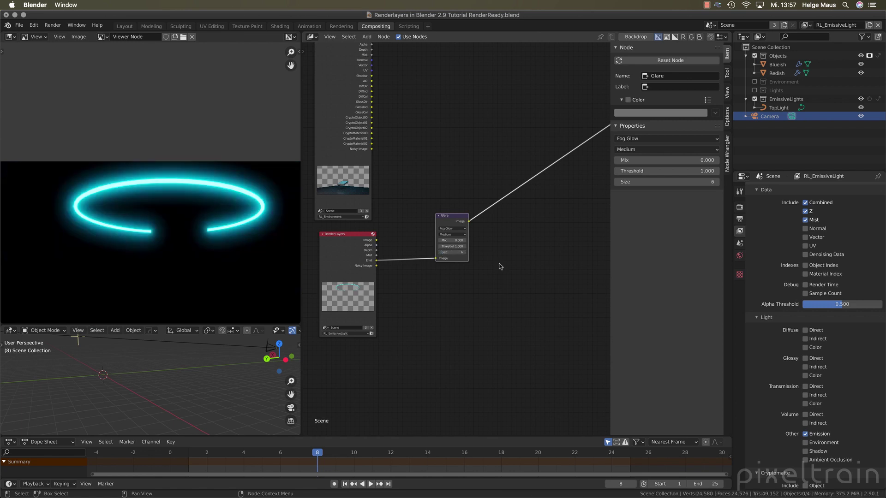
Step: Insert a Mix node between the Beauty frame's final node and the Composite output, and connect the Glare output to its second Image input
{"action": "scroll", "coordinate": [469, 274], "scroll_direction": "down", "scroll_amount": 3}
{"action": "scroll", "coordinate": [468, 292], "scroll_direction": "down", "scroll_amount": 2}
{"action": "middle_click_drag", "start_coordinate": [540, 246], "coordinate": [506, 252]}
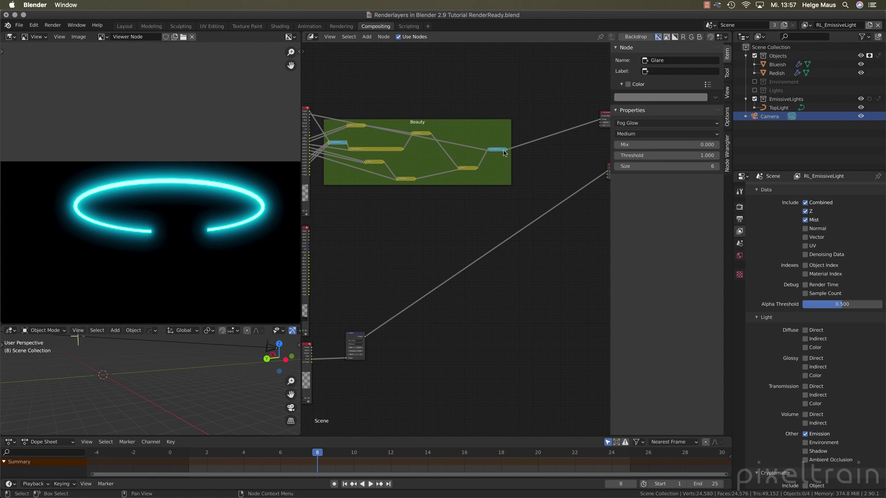
{"action": "key", "text": "q"}
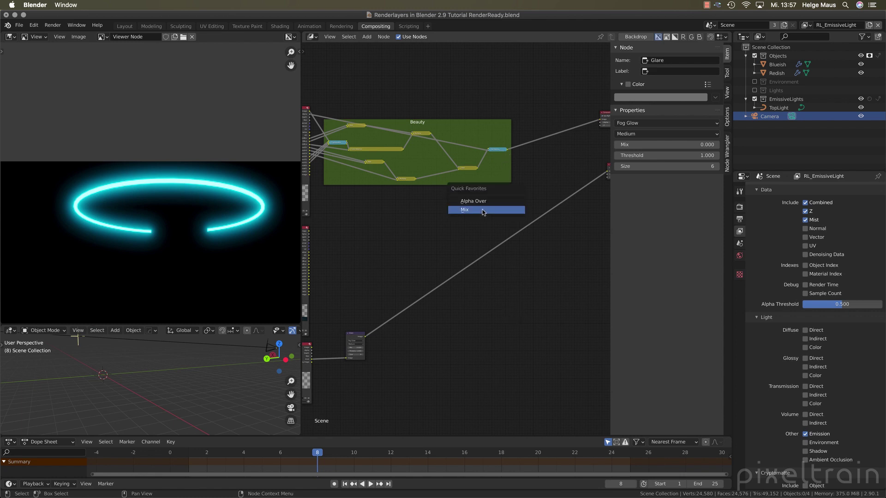
{"action": "left_click", "coordinate": [483, 210]}
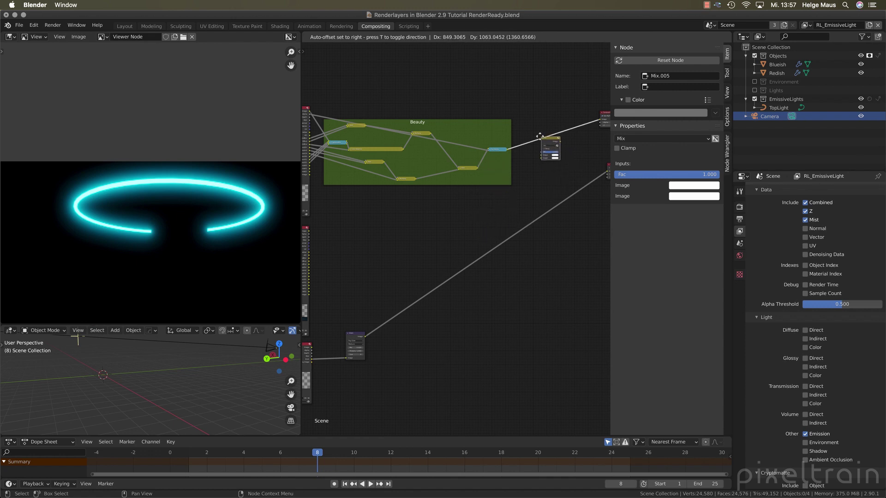
{"action": "left_click", "coordinate": [540, 136]}
{"action": "left_click_drag", "start_coordinate": [543, 158], "coordinate": [366, 337]}
{"action": "scroll", "coordinate": [549, 152], "scroll_direction": "up", "scroll_amount": 1}
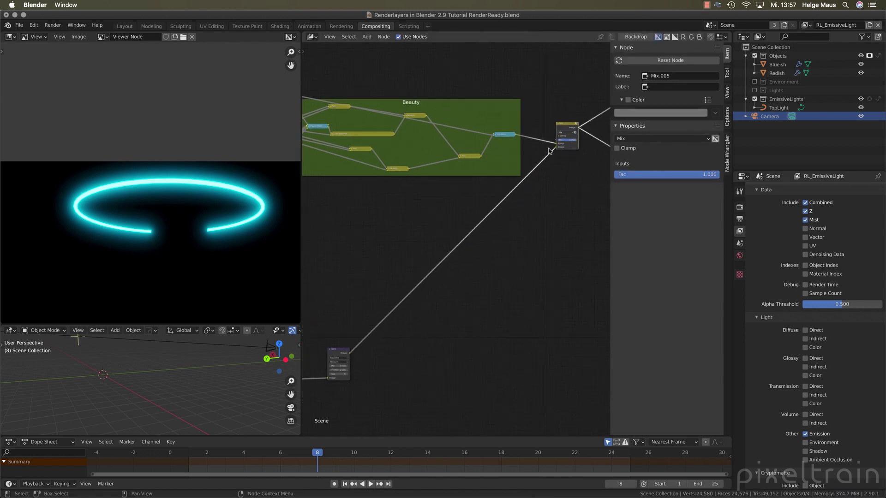
Step: Set the blend mode of the Mix node that combines the Beauty result and the Glare output to Add
{"action": "scroll", "coordinate": [550, 151], "scroll_direction": "up", "scroll_amount": 1}
{"action": "middle_click_drag", "start_coordinate": [549, 152], "coordinate": [494, 191]}
{"action": "left_click", "coordinate": [491, 174]}
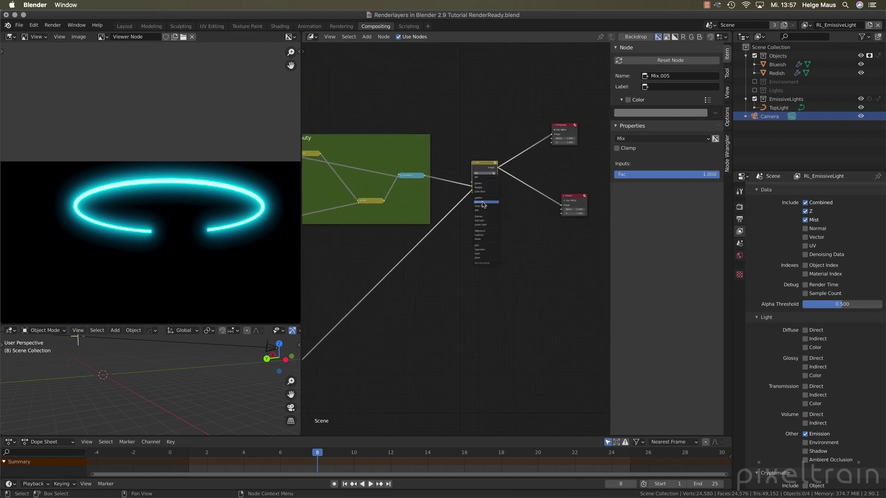
{"action": "left_click", "coordinate": [490, 211]}
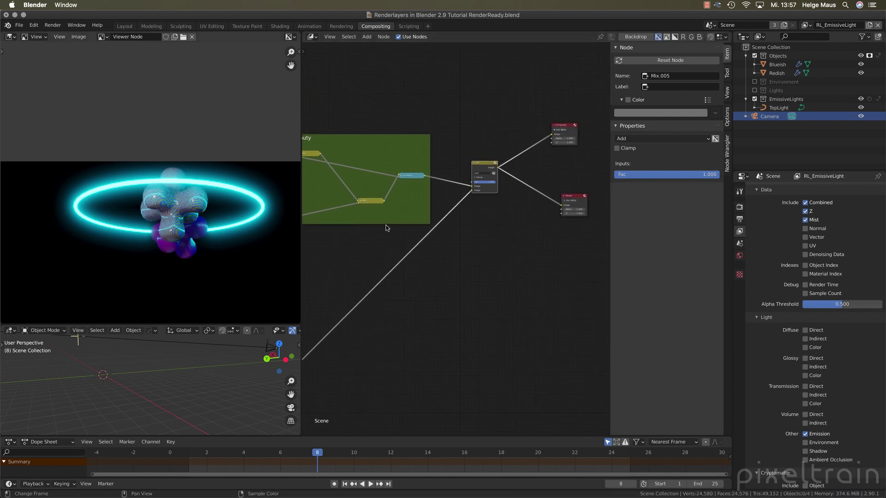
{"action": "scroll", "coordinate": [206, 204], "scroll_direction": "down", "scroll_amount": 1}
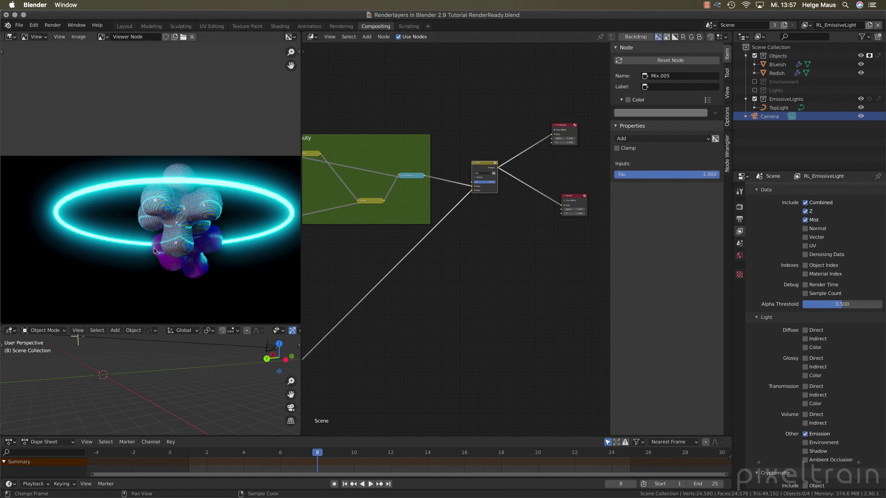
Step: Review the Glare node's settings and its connection from the RL_EmissiveLight layer to the Add mix node
{"action": "scroll", "coordinate": [482, 227], "scroll_direction": "left", "scroll_amount": 3}
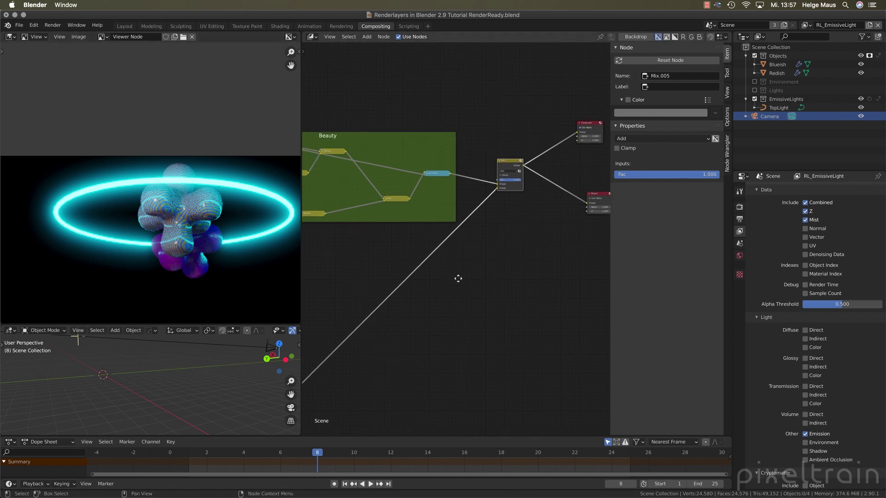
{"action": "scroll", "coordinate": [504, 207], "scroll_direction": "down", "scroll_amount": 3}
{"action": "scroll", "coordinate": [489, 291], "scroll_direction": "down", "scroll_amount": 2}
{"action": "scroll", "coordinate": [507, 277], "scroll_direction": "left", "scroll_amount": 2}
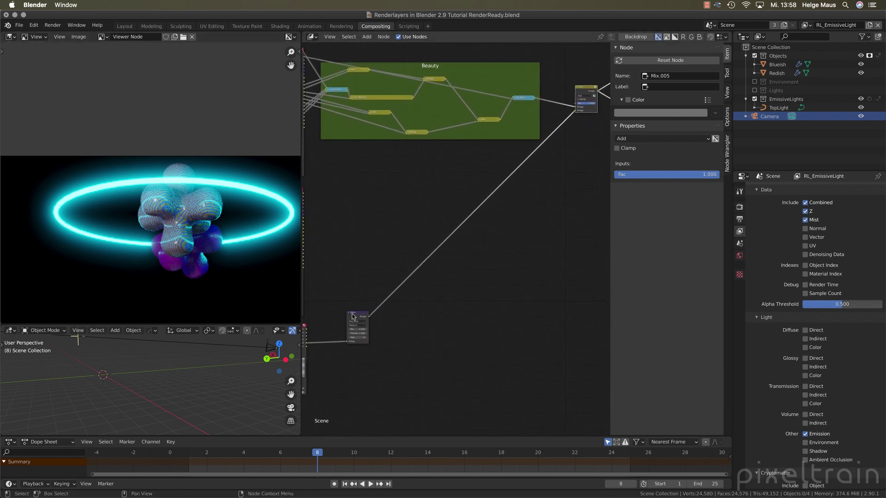
{"action": "left_click", "coordinate": [353, 316]}
{"action": "scroll", "coordinate": [396, 355], "scroll_direction": "down", "scroll_amount": 2}
{"action": "scroll", "coordinate": [395, 356], "scroll_direction": "left", "scroll_amount": 2}
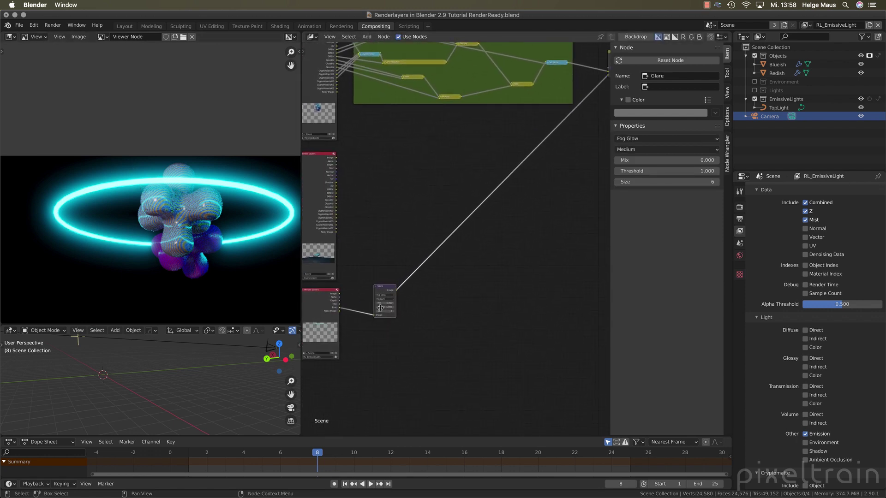
{"action": "scroll", "coordinate": [428, 340], "scroll_direction": "down", "scroll_amount": 2}
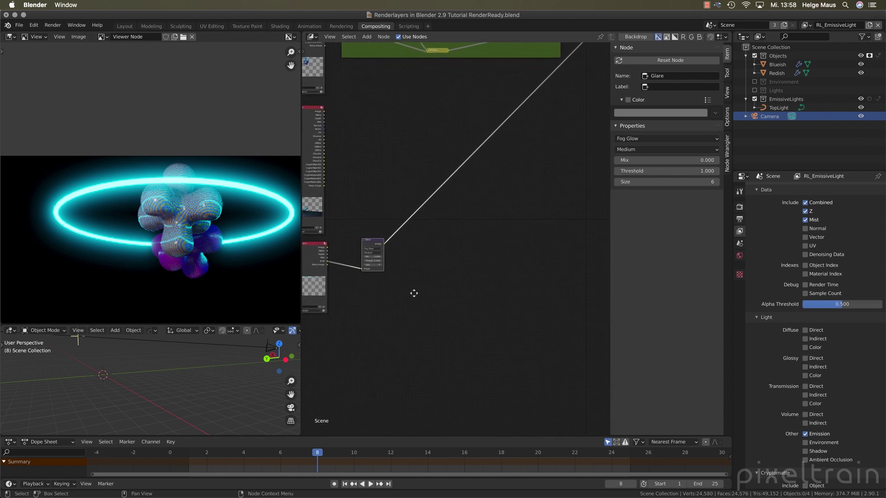
{"action": "scroll", "coordinate": [413, 292], "scroll_direction": "up", "scroll_amount": 5}
{"action": "scroll", "coordinate": [413, 292], "scroll_direction": "right", "scroll_amount": 5}
{"action": "scroll", "coordinate": [423, 283], "scroll_direction": "down", "scroll_amount": 1}
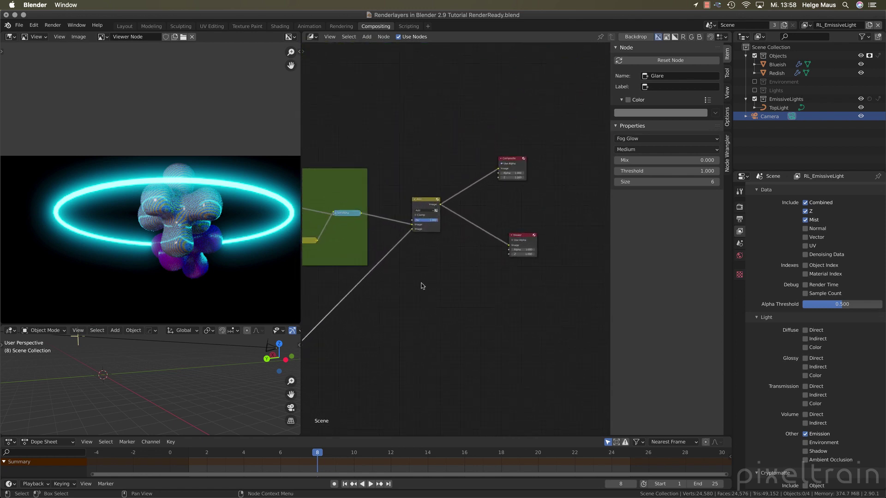
Step: Add a Lens Distortion node and place it in the free space between the Add mix node and the Viewer
{"action": "scroll", "coordinate": [415, 314], "scroll_direction": "up", "scroll_amount": 2}
{"action": "left_click_drag", "start_coordinate": [423, 266], "coordinate": [404, 275]}
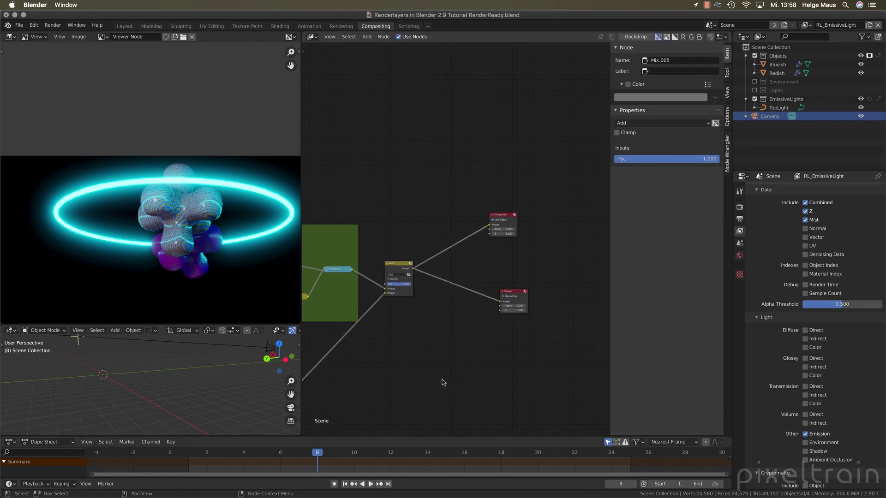
{"action": "key", "text": "F3"}
{"action": "type", "text": "lerns"}
{"action": "key", "text": "BackSpace"}
{"action": "key", "text": "BackSpace"}
{"action": "key", "text": "BackSpace"}
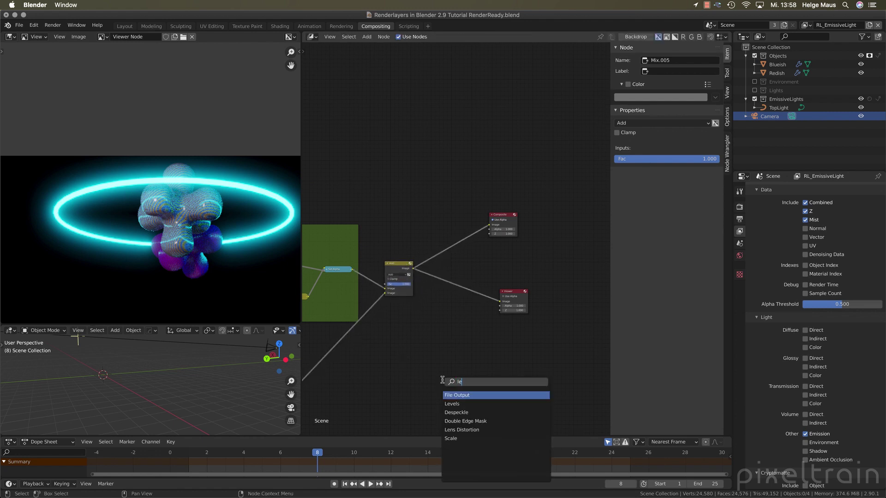
{"action": "type", "text": "ns"}
{"action": "key", "text": "Return"}
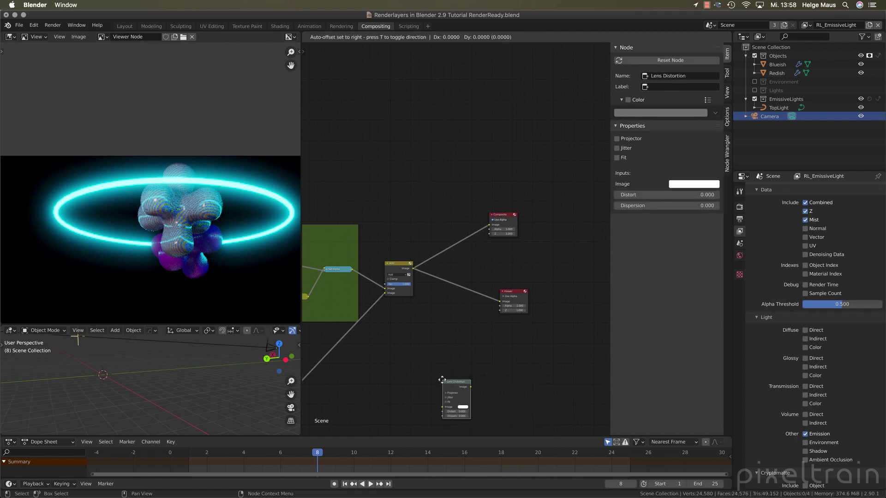
{"action": "scroll", "coordinate": [475, 400], "scroll_direction": "down", "scroll_amount": 1}
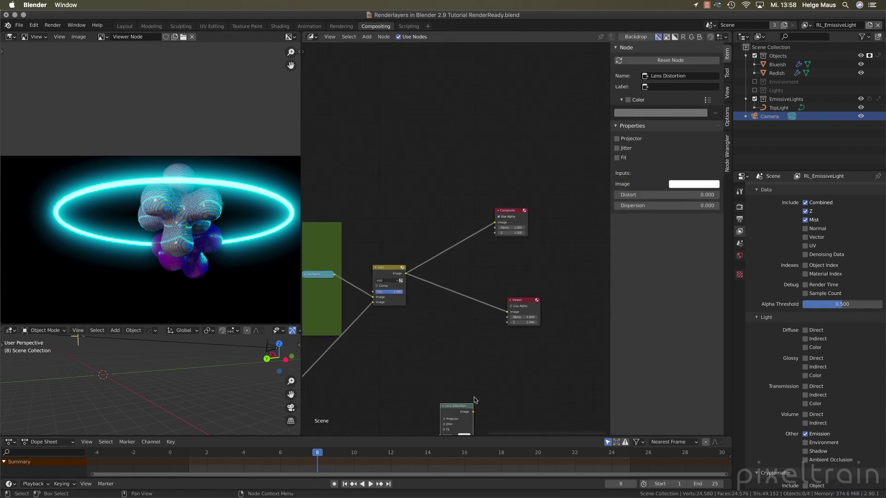
{"action": "left_click", "coordinate": [444, 325]}
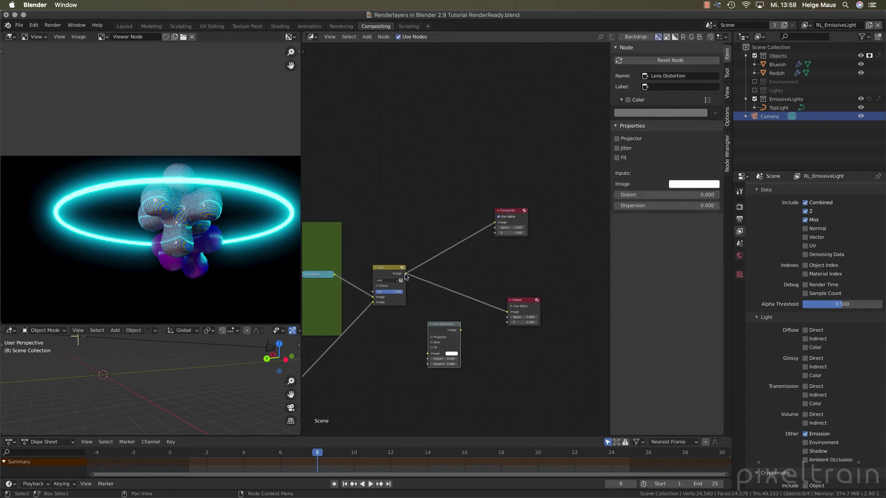
Step: Route the Add mix node's output through Lens Distortion to both the Composite and Viewer nodes, and line the nodes up
{"action": "left_click_drag", "start_coordinate": [406, 274], "coordinate": [428, 354]}
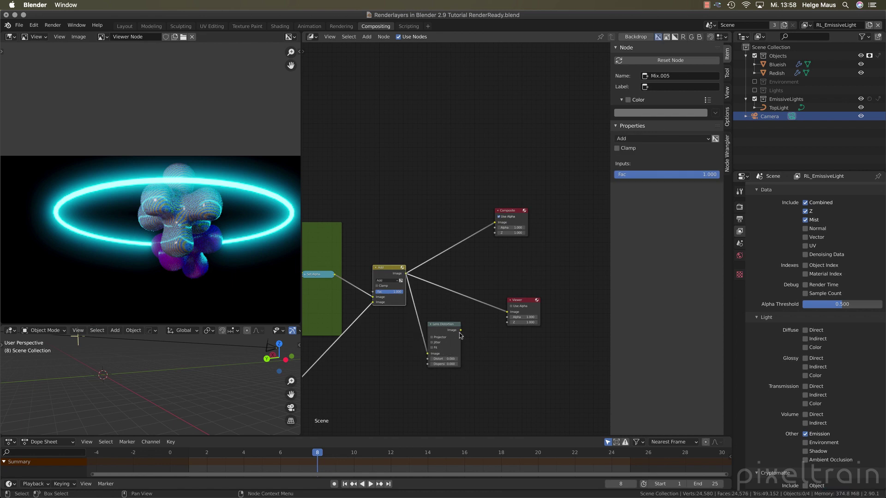
{"action": "left_click_drag", "start_coordinate": [461, 330], "coordinate": [494, 223]}
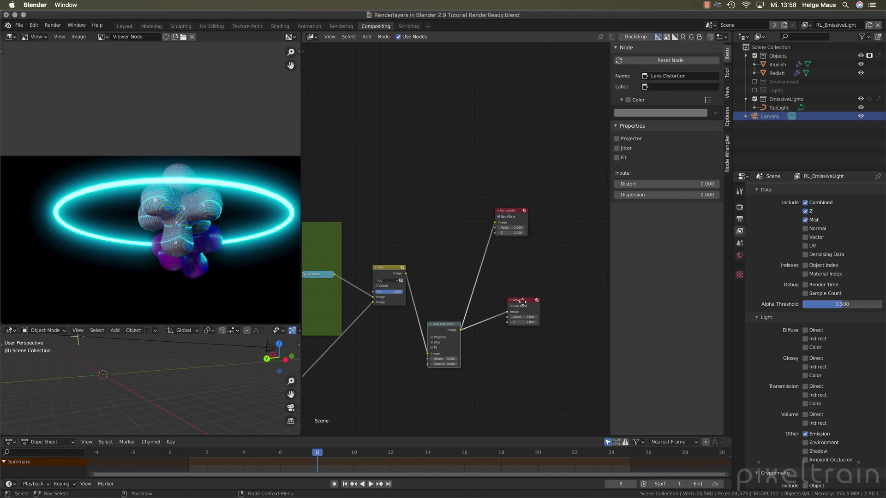
{"action": "left_click_drag", "start_coordinate": [512, 311], "coordinate": [521, 341]}
{"action": "left_click_drag", "start_coordinate": [497, 225], "coordinate": [519, 285]}
{"action": "left_click_drag", "start_coordinate": [444, 324], "coordinate": [455, 264]}
Step: Set the Lens Distortion node's Distort value to -0.2
{"action": "scroll", "coordinate": [110, 237], "scroll_direction": "up", "scroll_amount": 2}
{"action": "scroll", "coordinate": [118, 249], "scroll_direction": "down", "scroll_amount": 4}
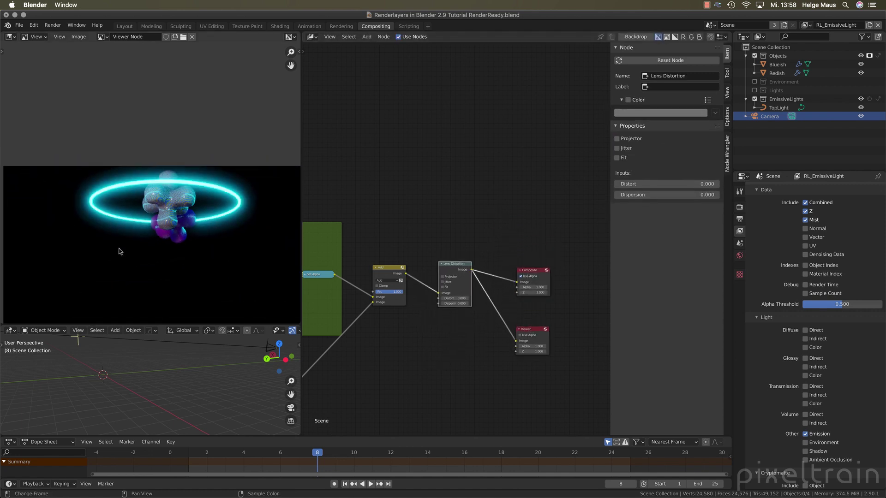
{"action": "scroll", "coordinate": [125, 227], "scroll_direction": "up", "scroll_amount": 4}
{"action": "scroll", "coordinate": [167, 195], "scroll_direction": "up", "scroll_amount": 3}
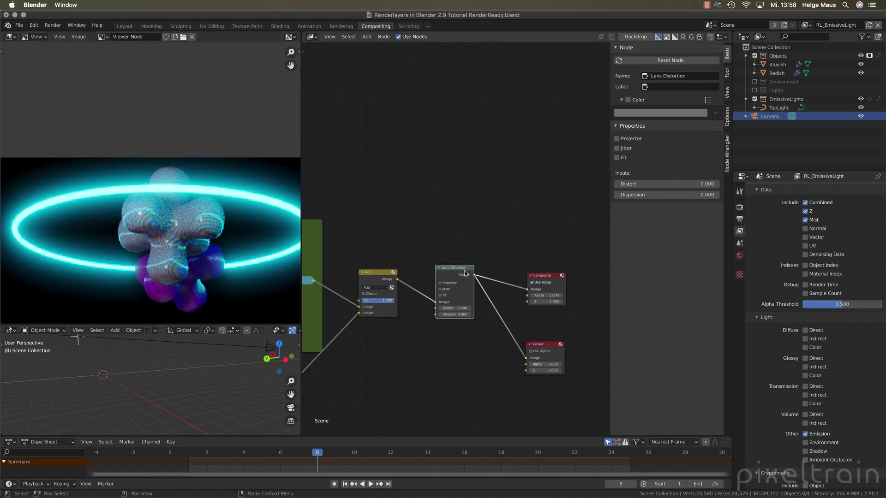
{"action": "scroll", "coordinate": [462, 273], "scroll_direction": "up", "scroll_amount": 1}
{"action": "left_click_drag", "start_coordinate": [465, 274], "coordinate": [458, 272]}
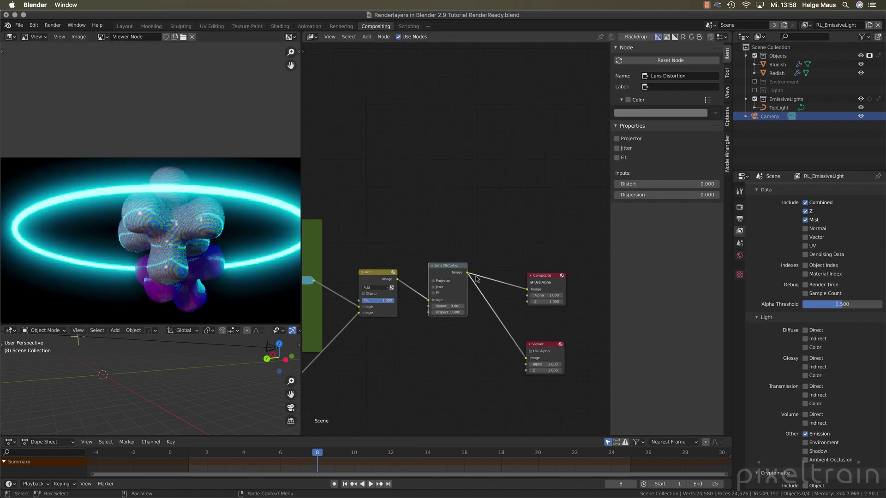
{"action": "left_click_drag", "start_coordinate": [440, 307], "coordinate": [433, 307]}
{"action": "left_click", "coordinate": [432, 307]}
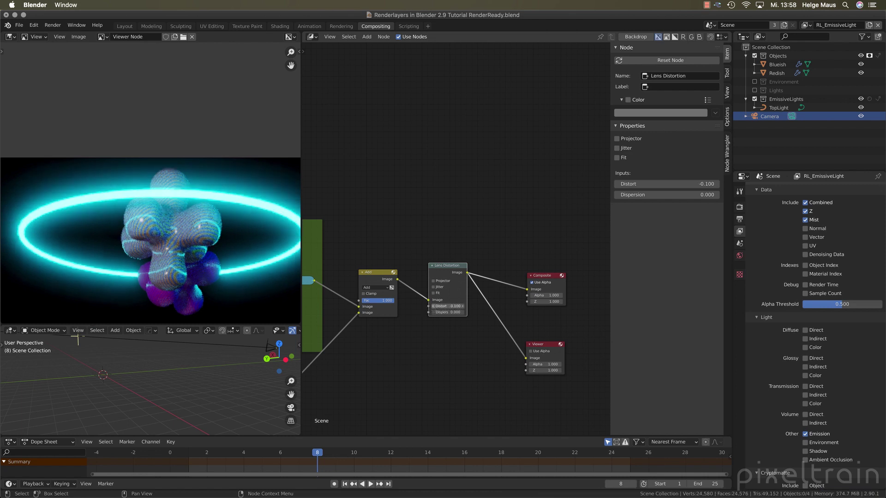
Step: Mute and unmute the Lens Distortion node to compare the image with and without the effect
{"action": "middle_click_drag", "start_coordinate": [181, 255], "coordinate": [162, 194]}
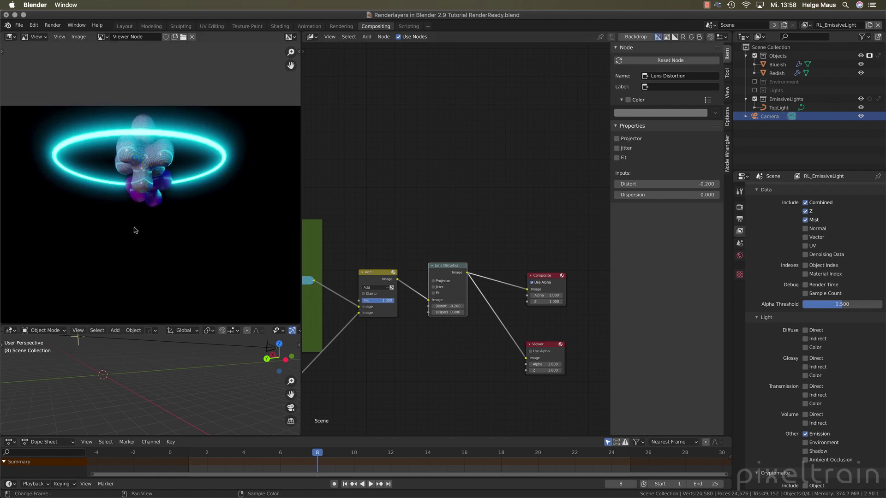
{"action": "scroll", "coordinate": [148, 222], "scroll_direction": "down", "scroll_amount": 3}
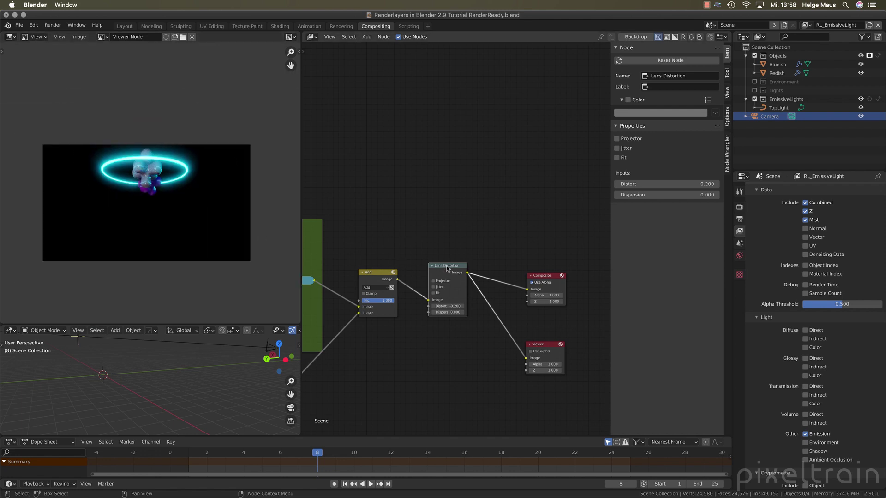
{"action": "key", "text": "m"}
{"action": "key", "text": "m"}
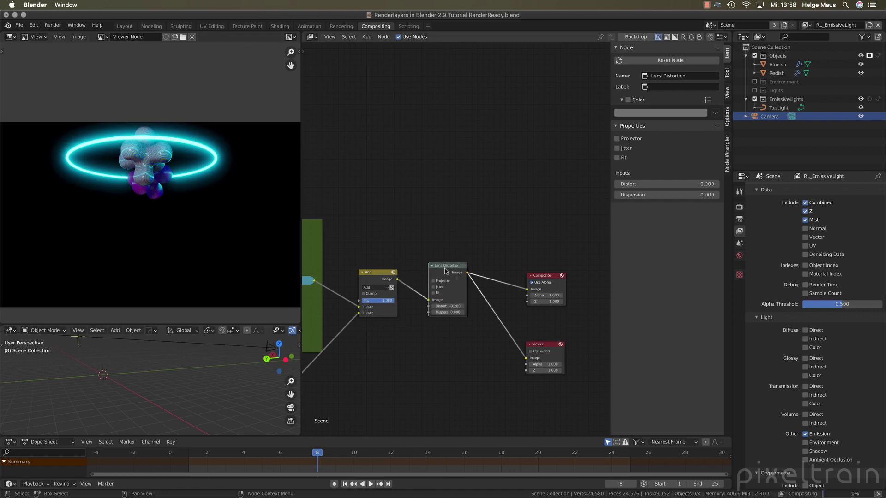
{"action": "key", "text": "m"}
{"action": "key", "text": "m"}
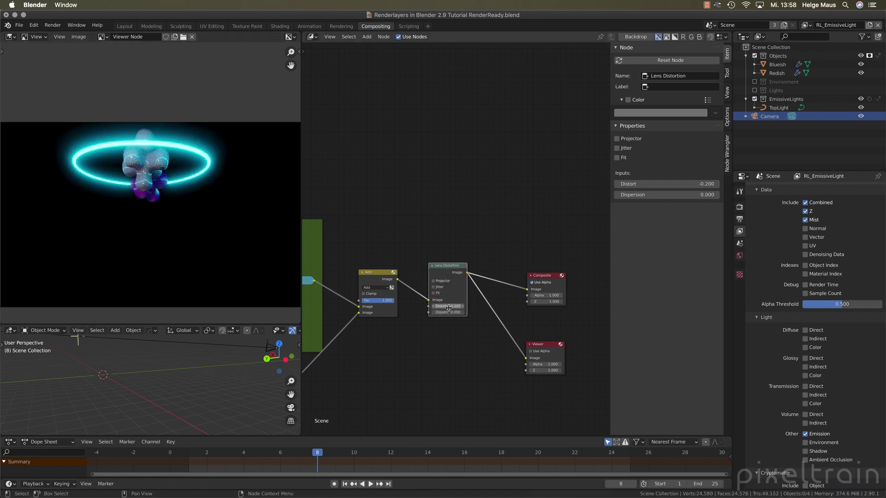
Step: Set the Lens Distortion node's Distort value to 0.08
{"action": "left_click_drag", "start_coordinate": [447, 306], "coordinate": [490, 307]}
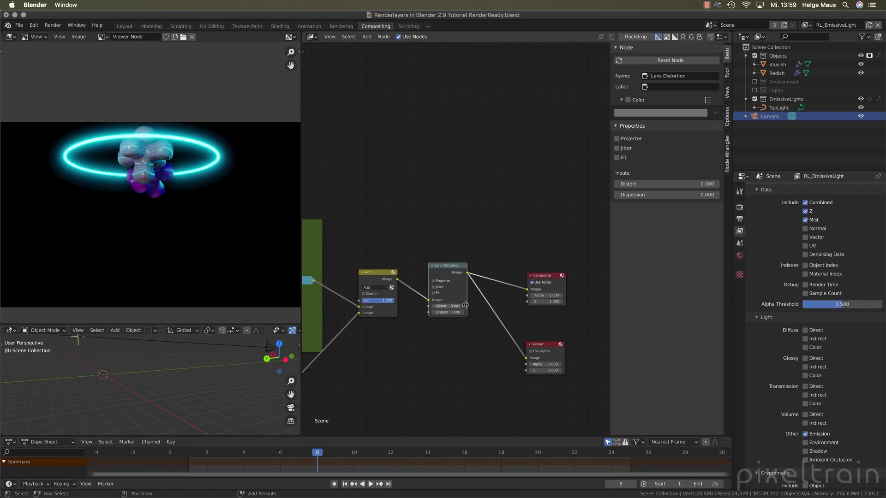
{"action": "scroll", "coordinate": [449, 293], "scroll_direction": "up", "scroll_amount": 2}
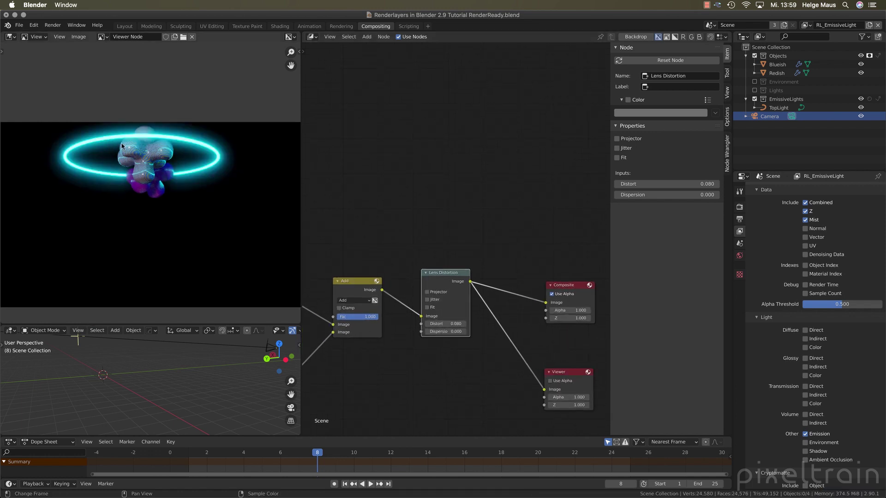
{"action": "scroll", "coordinate": [193, 244], "scroll_direction": "up", "scroll_amount": 5}
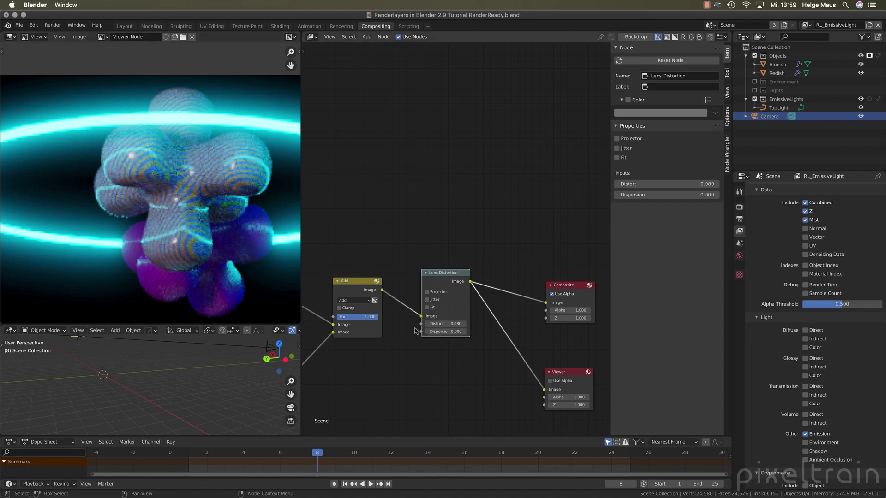
Step: Set the Lens Distortion node's Dispersion to 0.1 and inspect the color fringing on the objects
{"action": "left_click", "coordinate": [446, 331]}
{"action": "type", "text": "0.01"}
{"action": "key", "text": "Return"}
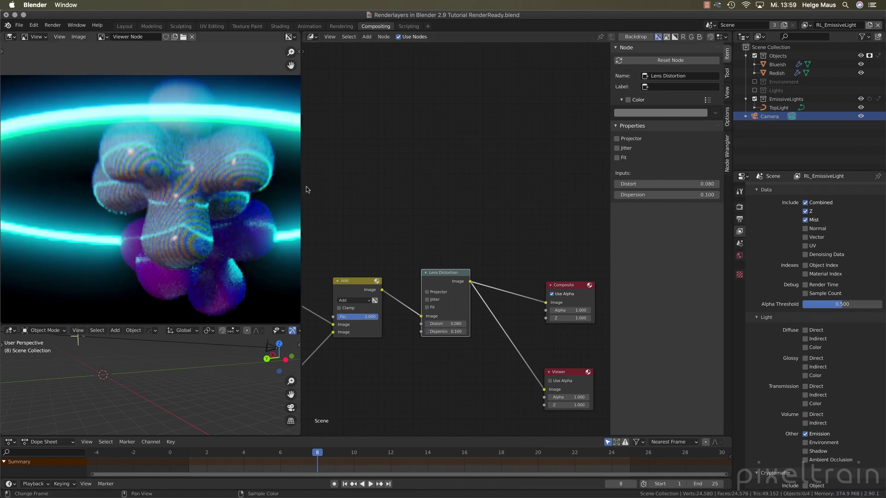
{"action": "scroll", "coordinate": [166, 181], "scroll_direction": "down", "scroll_amount": 2}
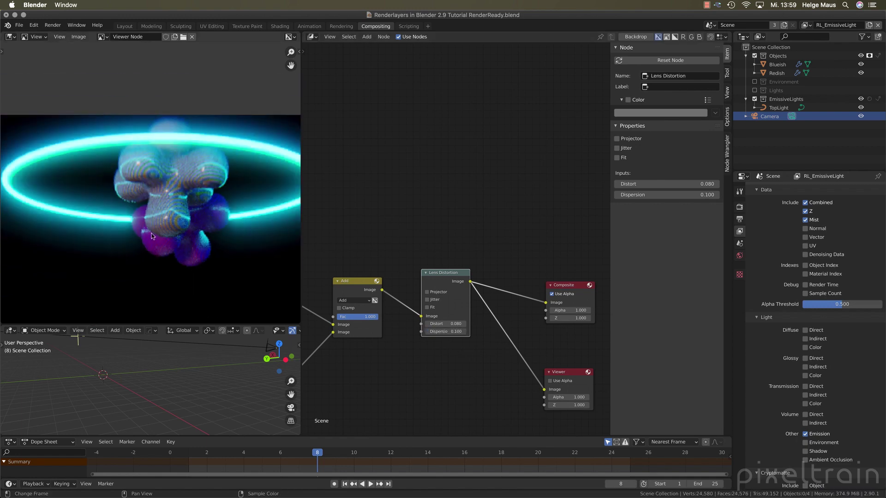
{"action": "scroll", "coordinate": [157, 180], "scroll_direction": "up", "scroll_amount": 2}
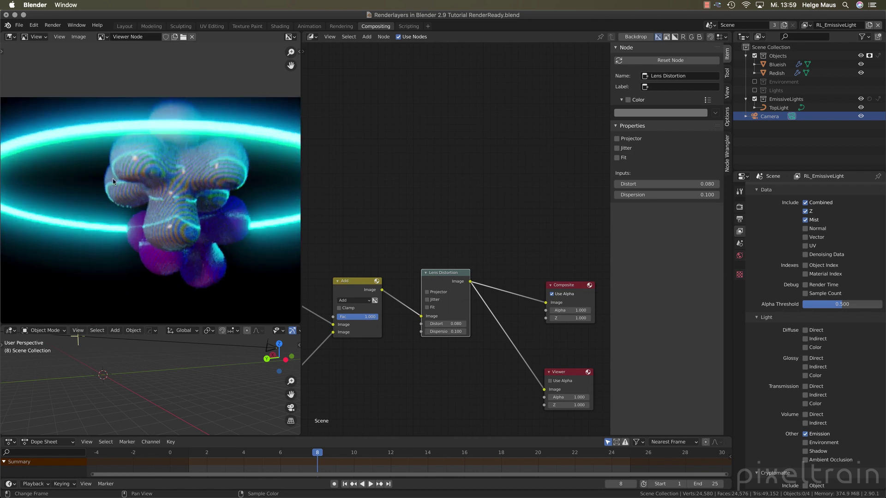
Step: Set the Lens Distortion node's Dispersion to 0.05 and shift the node slightly into line
{"action": "left_click", "coordinate": [445, 332]}
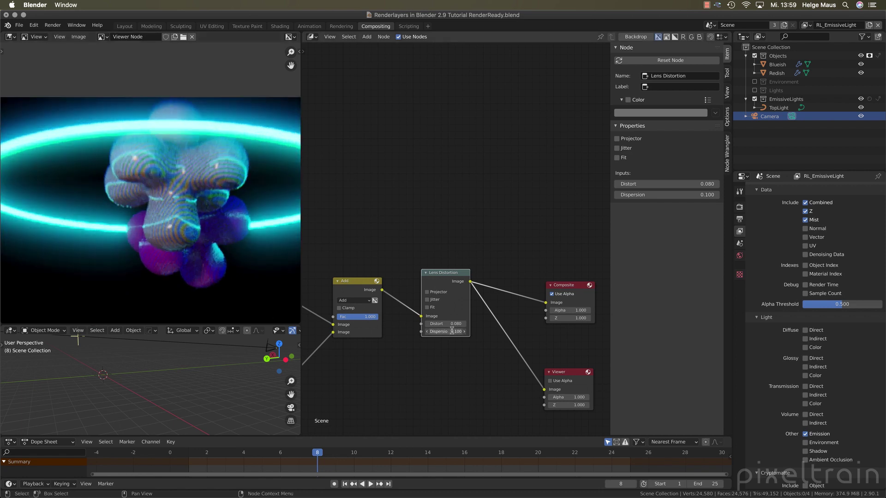
{"action": "type", "text": "0.1"}
{"action": "key", "text": "BackSpace"}
{"action": "type", "text": "05"}
{"action": "key", "text": "Return"}
{"action": "left_click_drag", "start_coordinate": [453, 272], "coordinate": [456, 280]}
{"action": "scroll", "coordinate": [131, 220], "scroll_direction": "down", "scroll_amount": 2}
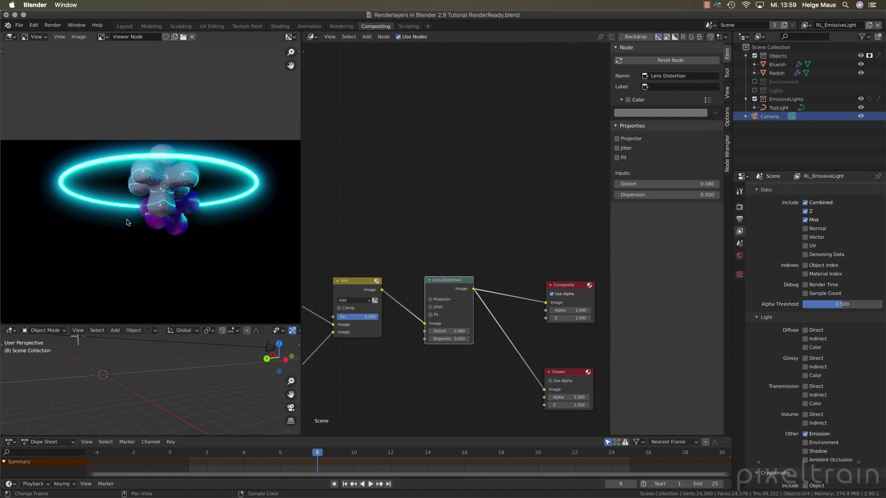
Step: Review the node tree around the three Render Layers nodes and the Beauty frame
{"action": "scroll", "coordinate": [356, 364], "scroll_direction": "down", "scroll_amount": 3}
{"action": "middle_click_drag", "start_coordinate": [356, 364], "coordinate": [544, 227]}
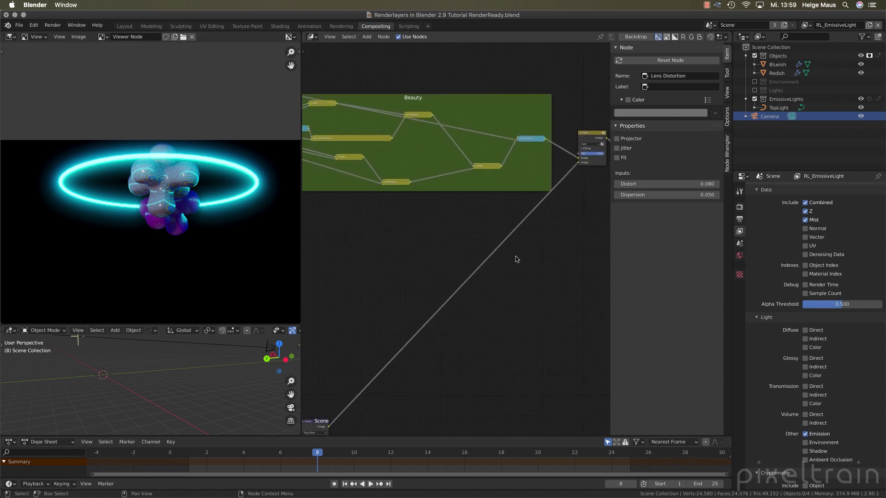
{"action": "scroll", "coordinate": [401, 258], "scroll_direction": "down", "scroll_amount": 2}
{"action": "middle_click_drag", "start_coordinate": [376, 257], "coordinate": [419, 227]}
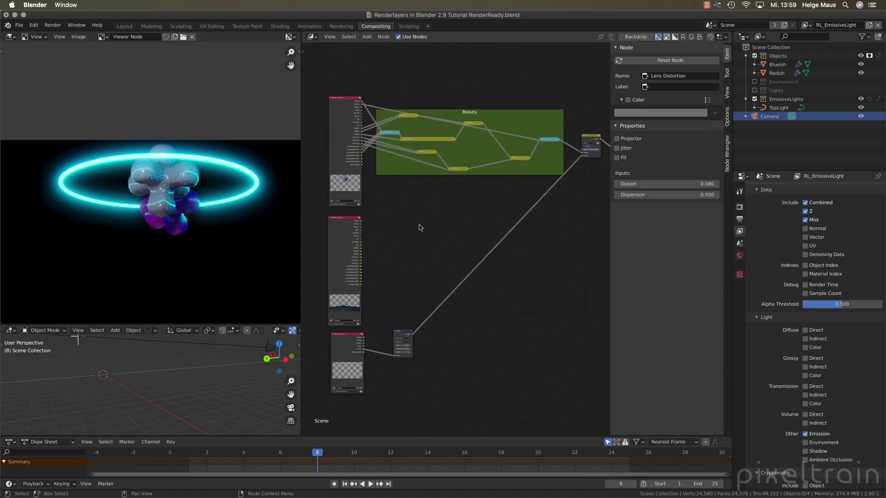